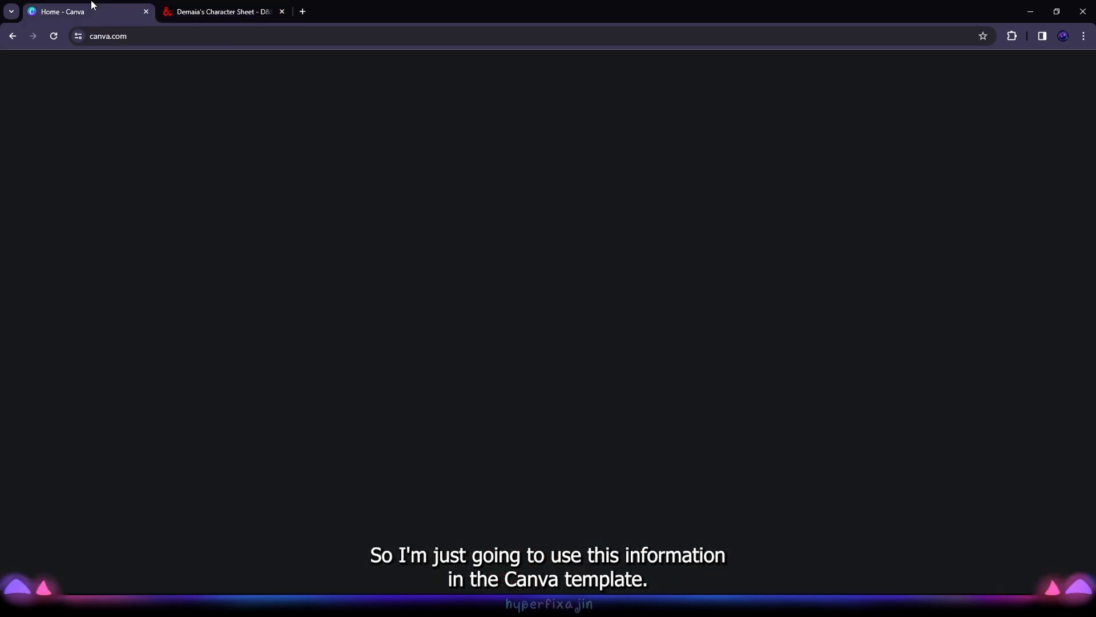
Step: Create a new design from the copied Character Journal template link and show its pages as a grid
left_click(149, 37)
right_click(149, 36)
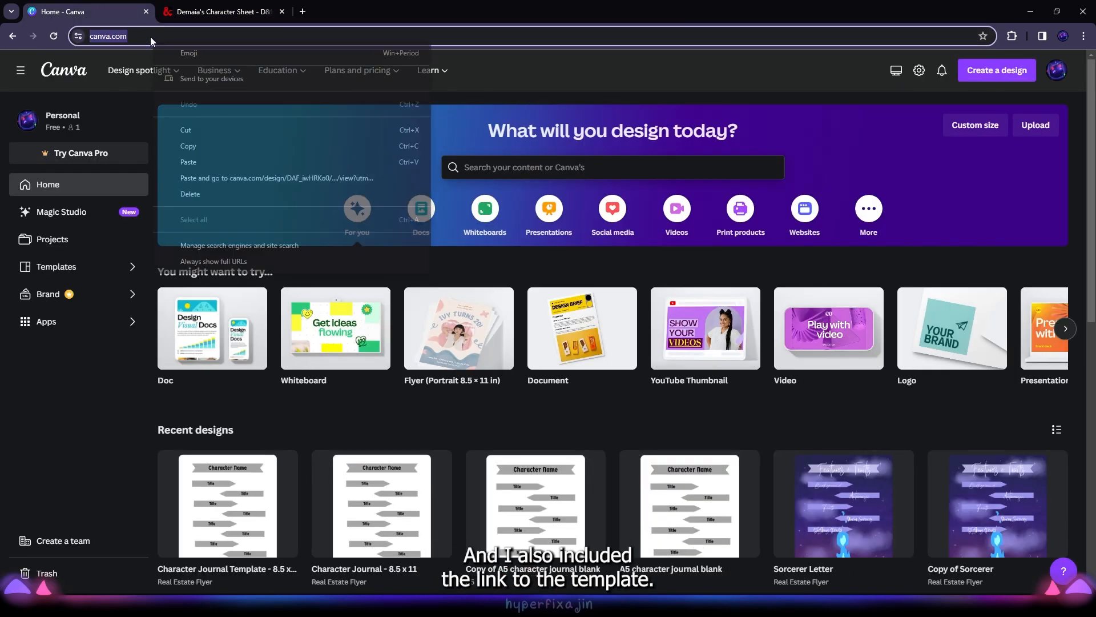
left_click(280, 180)
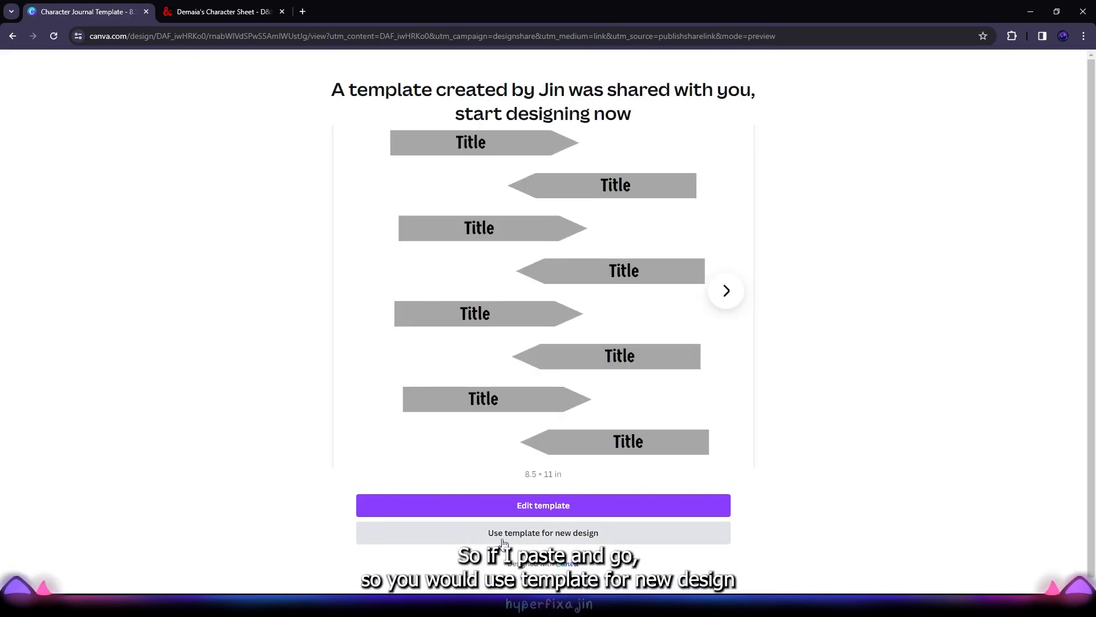
left_click(615, 532)
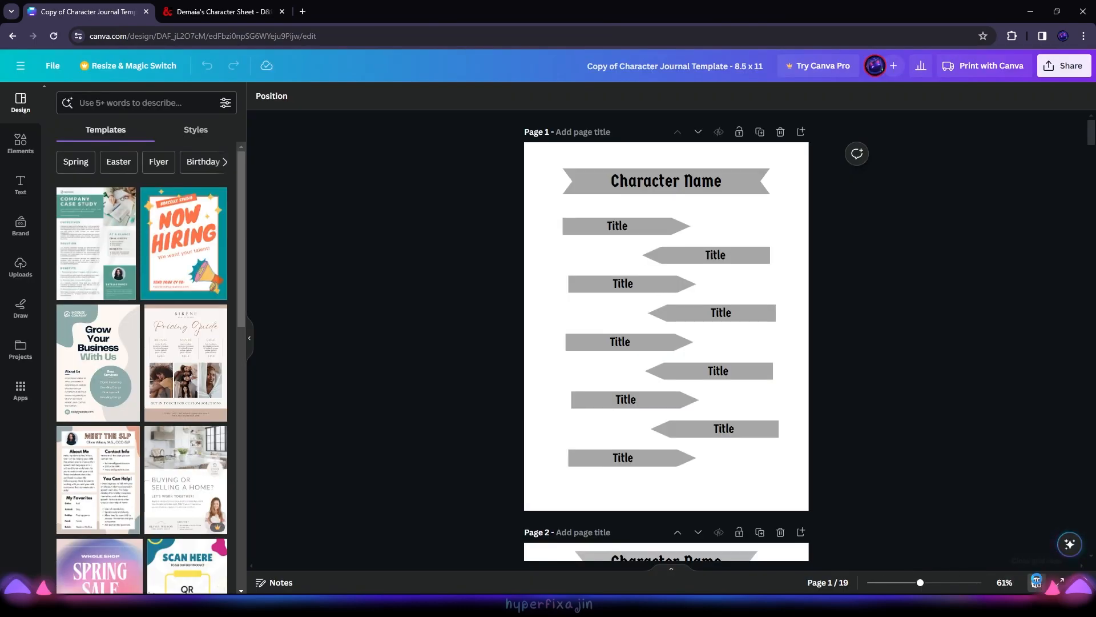
left_click(1036, 581)
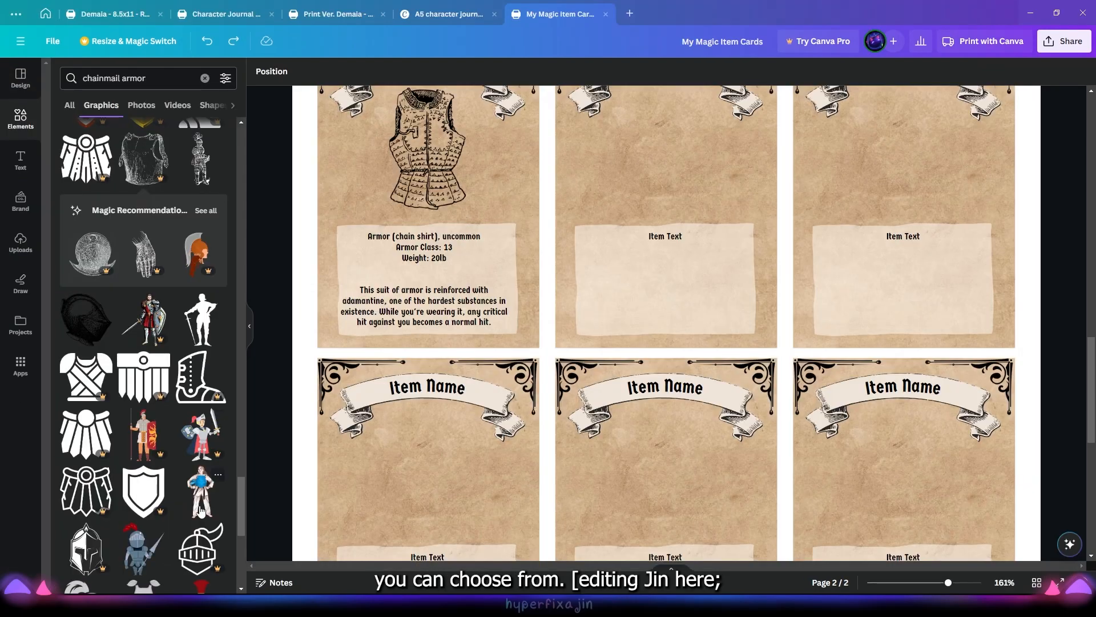
Step: Browse the chainmail armor and emblem graphics for the magic item cards
scroll(149, 343, "down", 3)
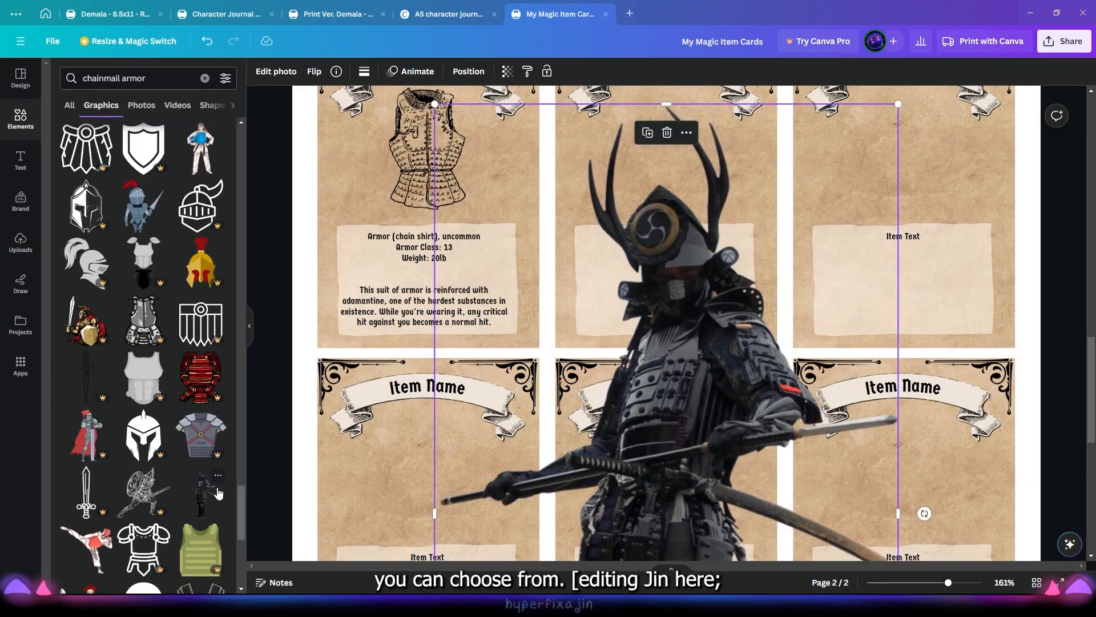
scroll(212, 489, "down", 5)
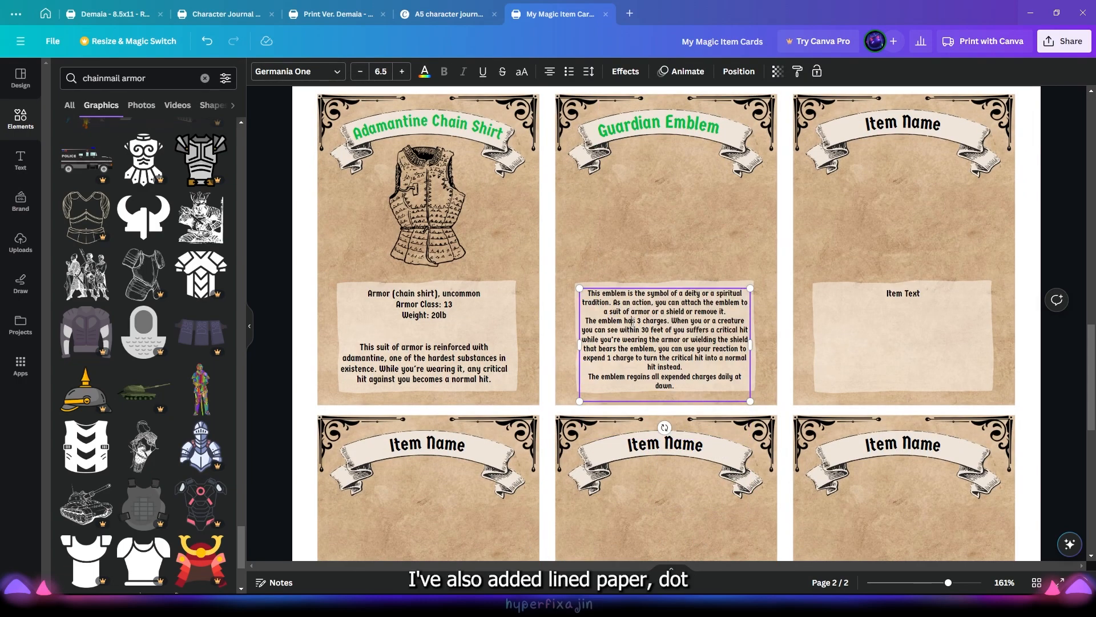
scroll(685, 256, "up", 5)
left_click(802, 190)
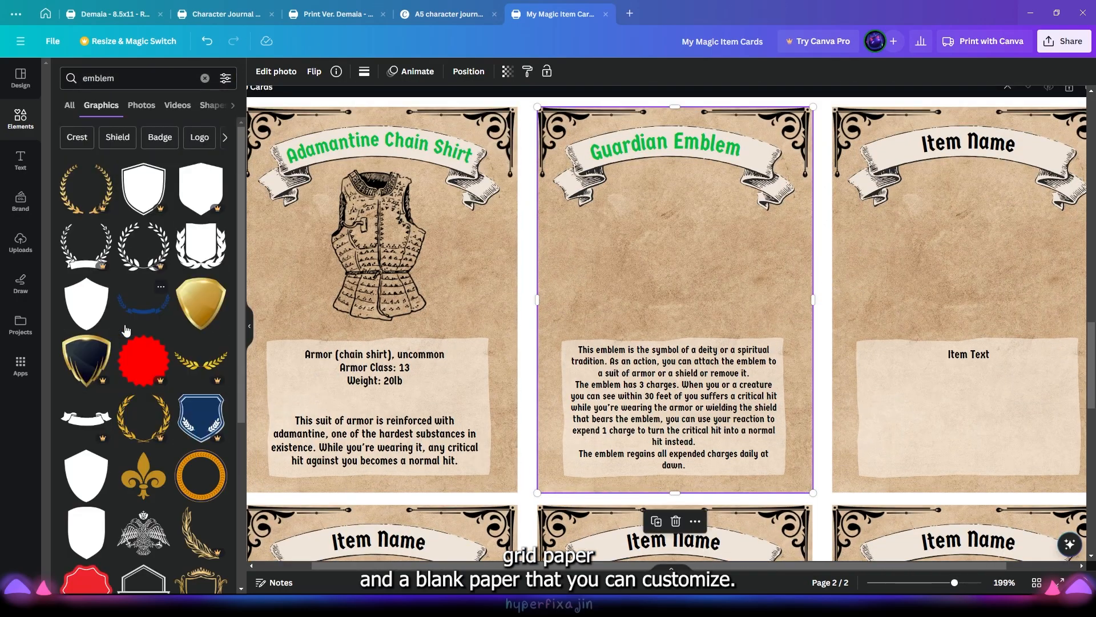
scroll(126, 320, "down", 5)
left_click(127, 320)
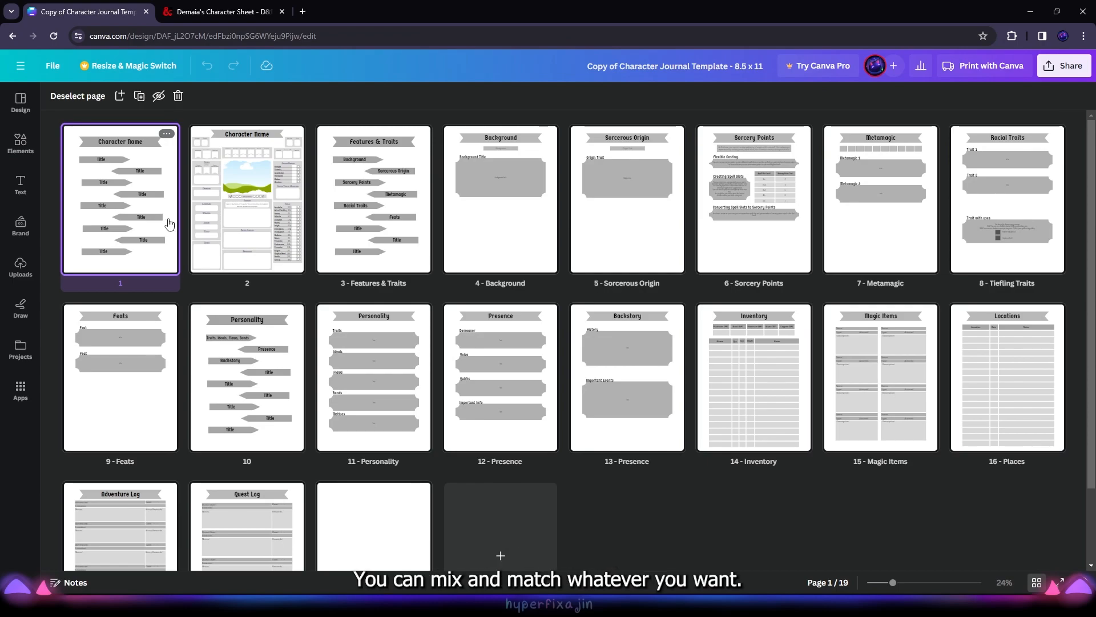
Step: Leave the page overview, collapse the side panel and view the character sheet on page 2 at 86% zoom
double_click(170, 223)
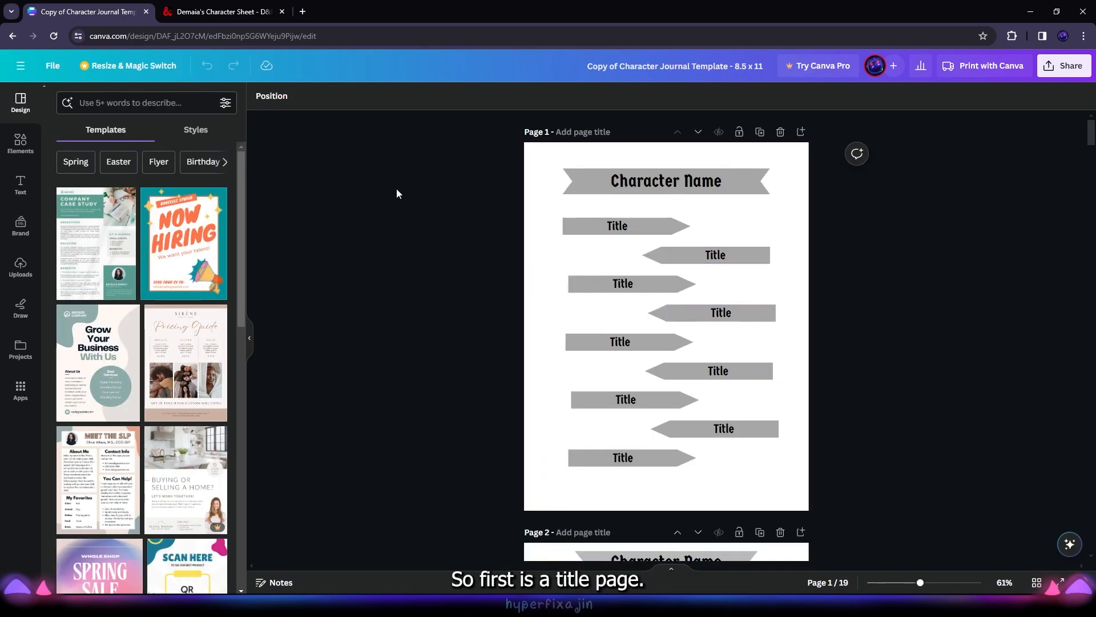
left_click(252, 338)
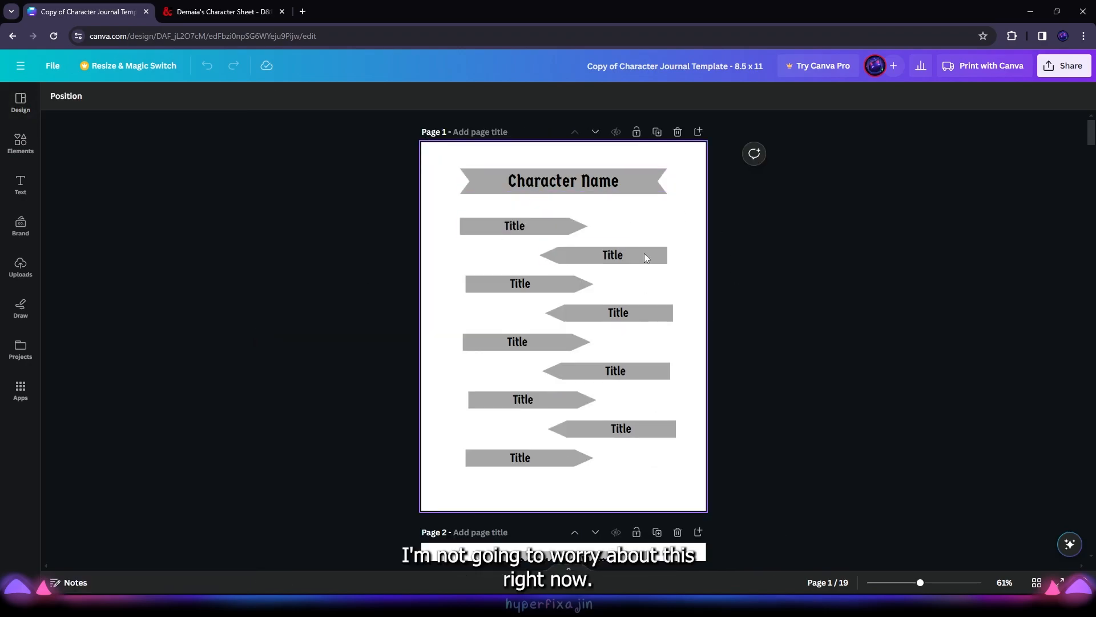
scroll(841, 183, "down", 3)
scroll(841, 200, "down", 4)
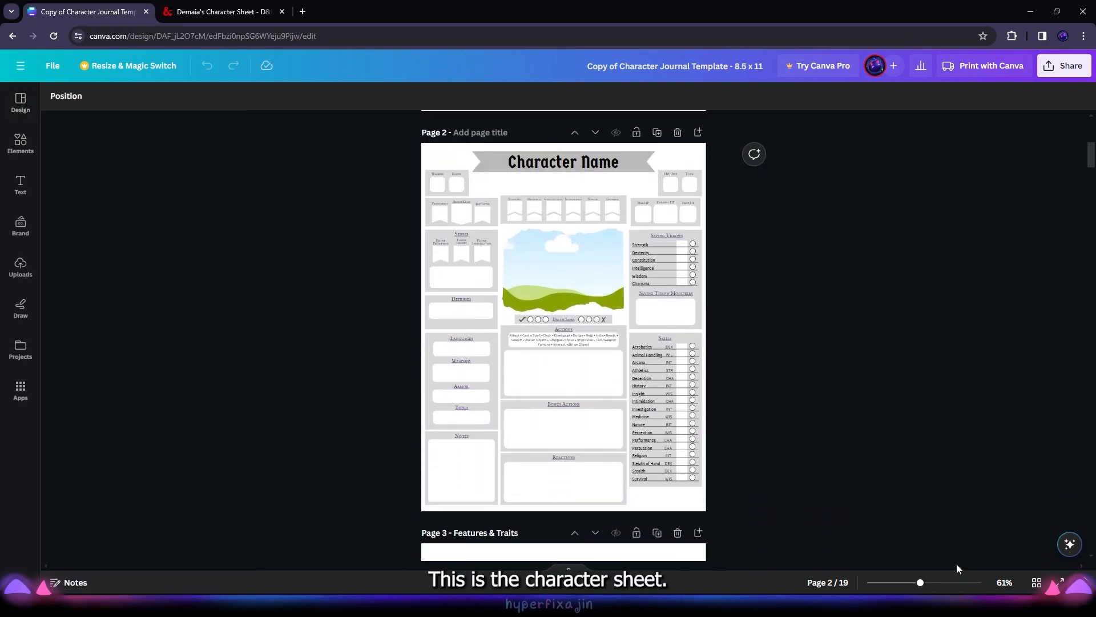
left_click_drag(921, 582, 937, 583)
scroll(1009, 412, "up", 3)
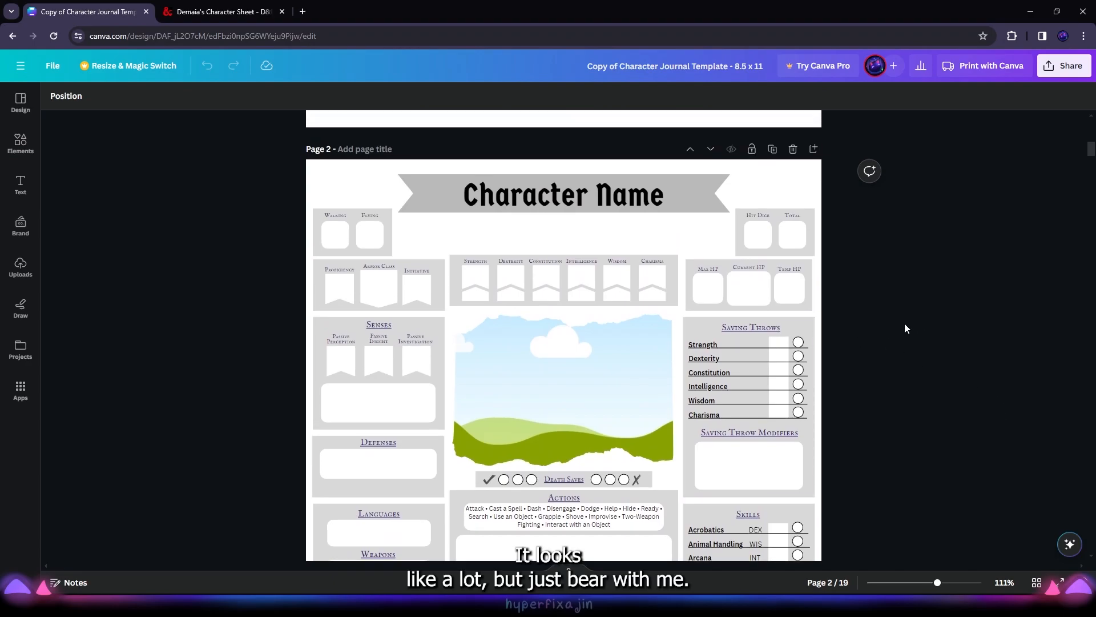
left_click(929, 583)
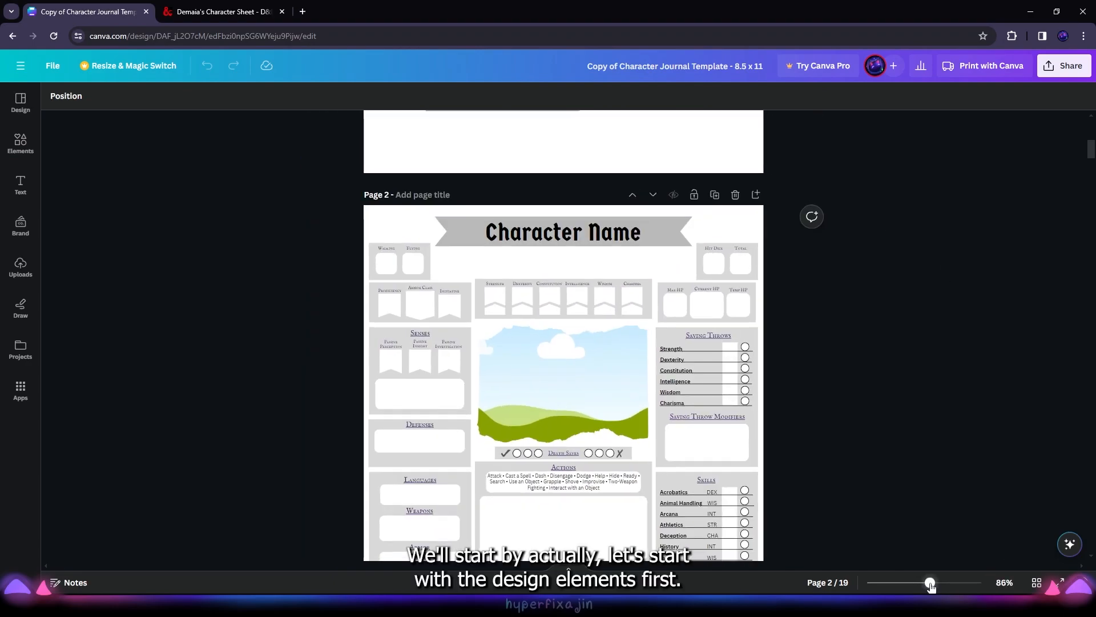
left_click_drag(929, 583, 931, 579)
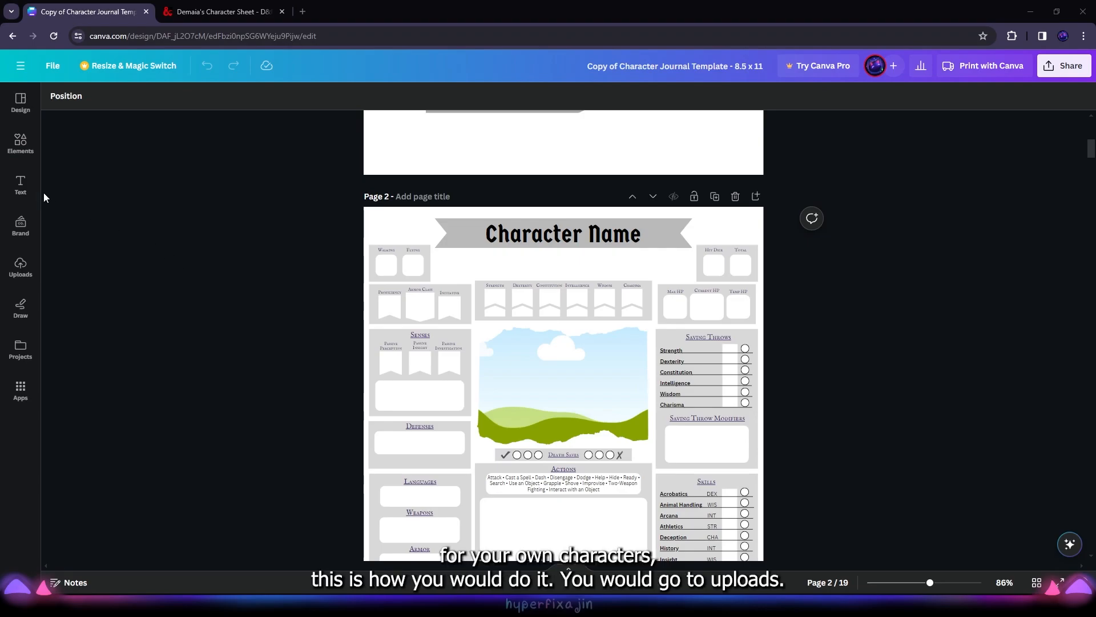
Step: Upload the blood-stained parchment picture and place it on the page 2 character sheet
left_click(20, 265)
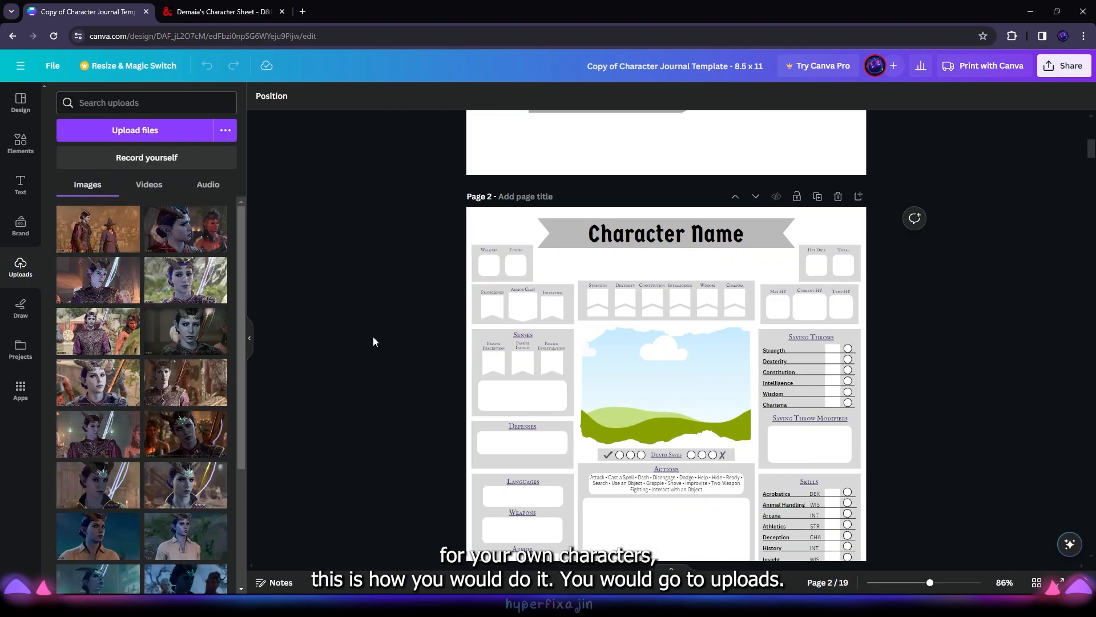
left_click_drag(372, 336, 137, 290)
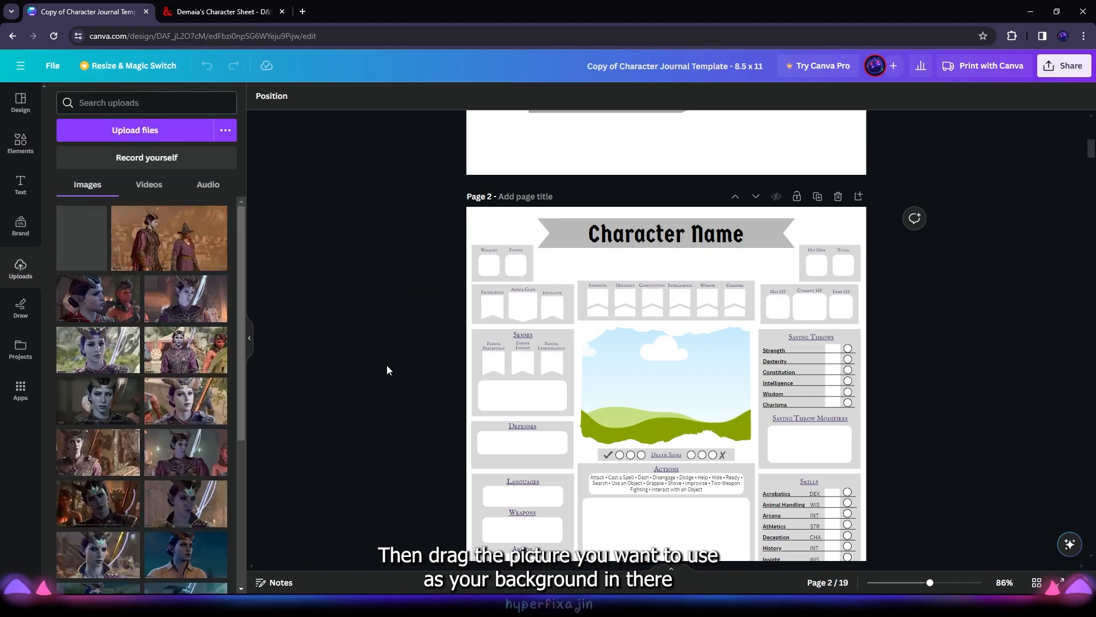
left_click_drag(94, 231, 500, 235)
Step: Send the parchment picture on page 2 to the back, behind all character sheet elements
right_click(483, 228)
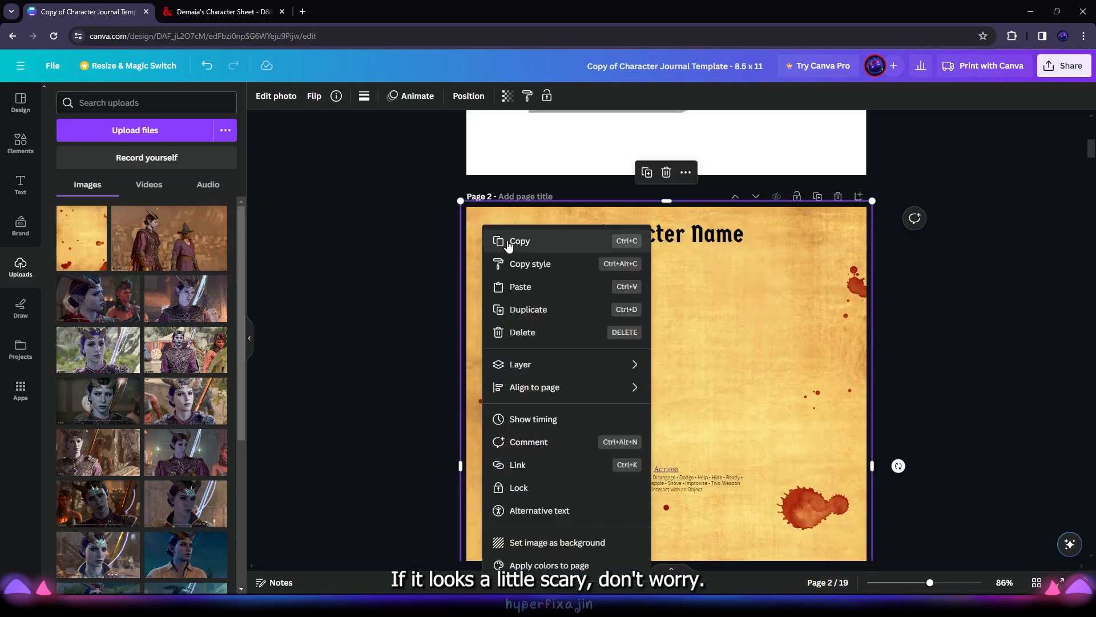
right_click(506, 231)
mouse_move(585, 372)
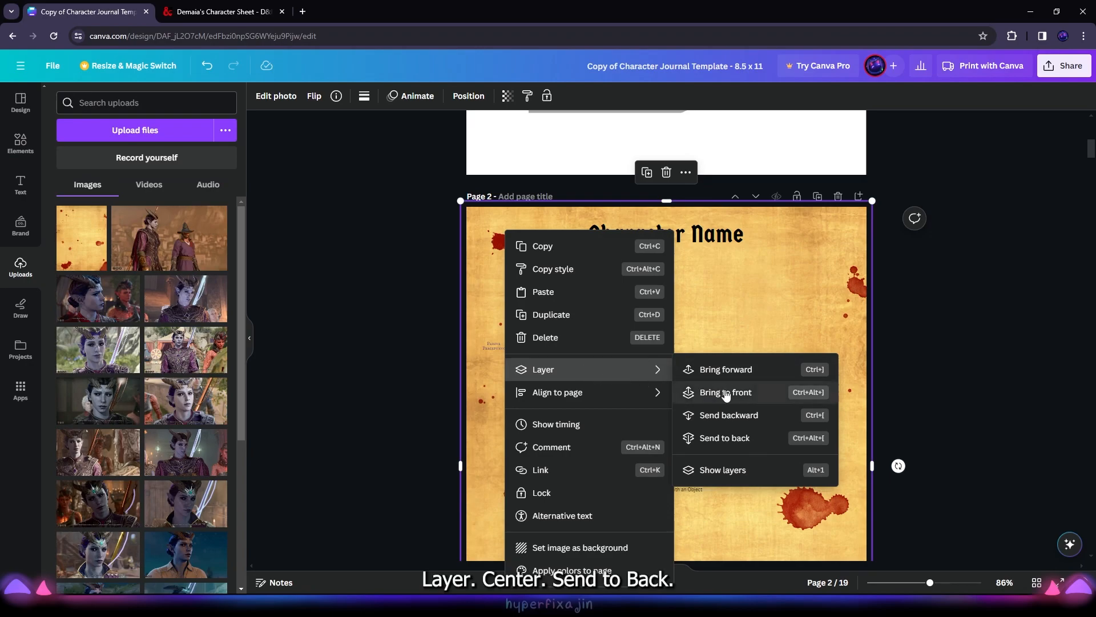
left_click(732, 439)
scroll(943, 327, "down", 4)
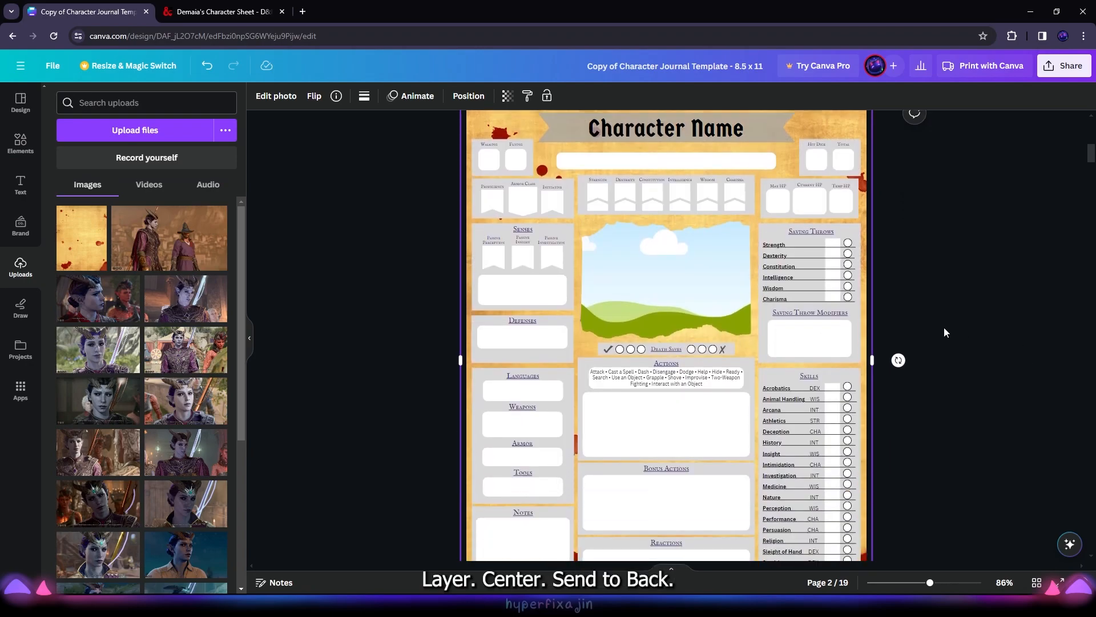
Step: Set the parchment picture as the background image of page 2
scroll(816, 442, "up", 3)
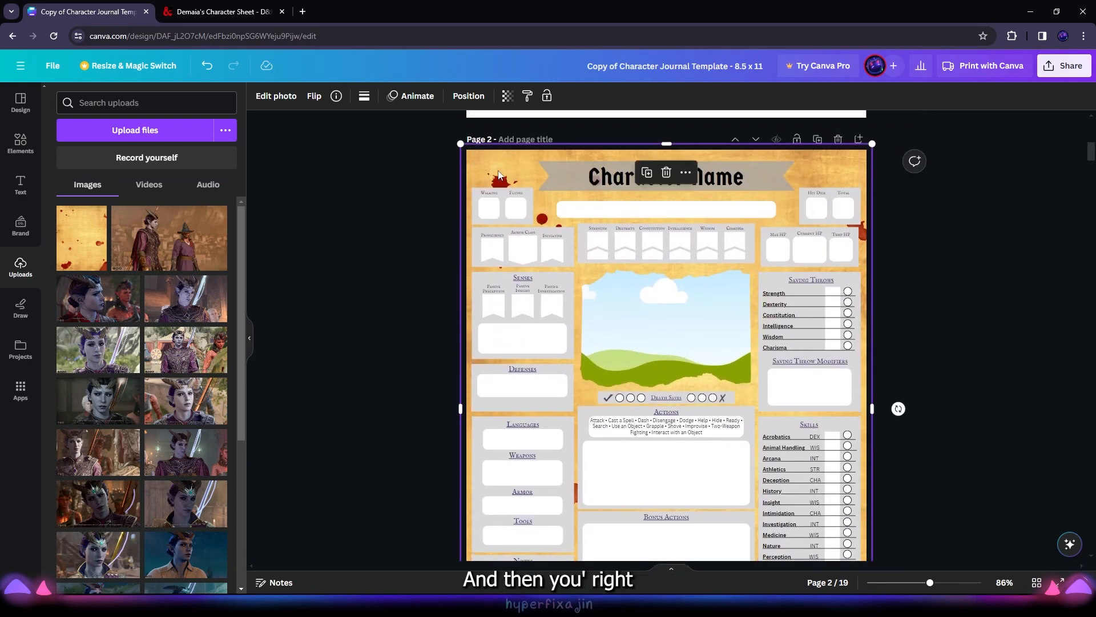
right_click(500, 172)
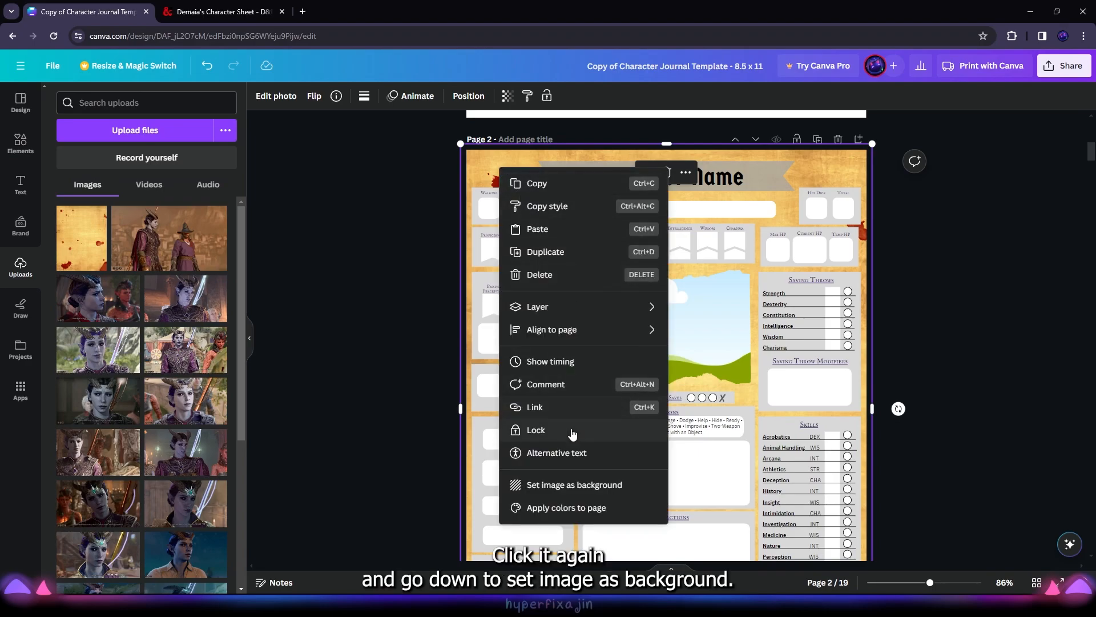
left_click(639, 496)
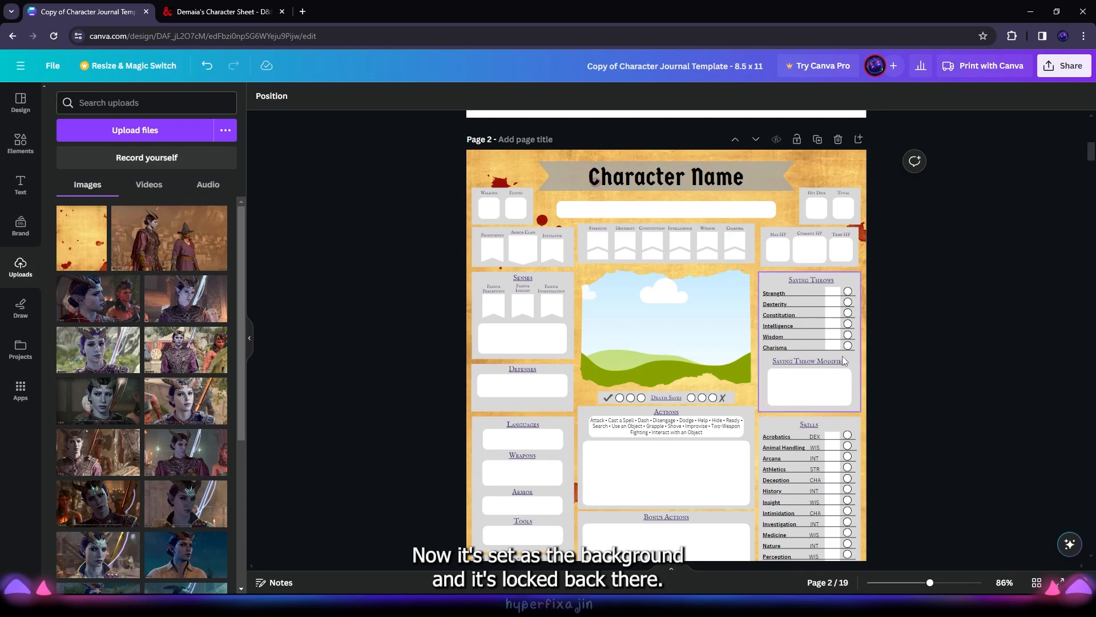
scroll(845, 360, "down", 3)
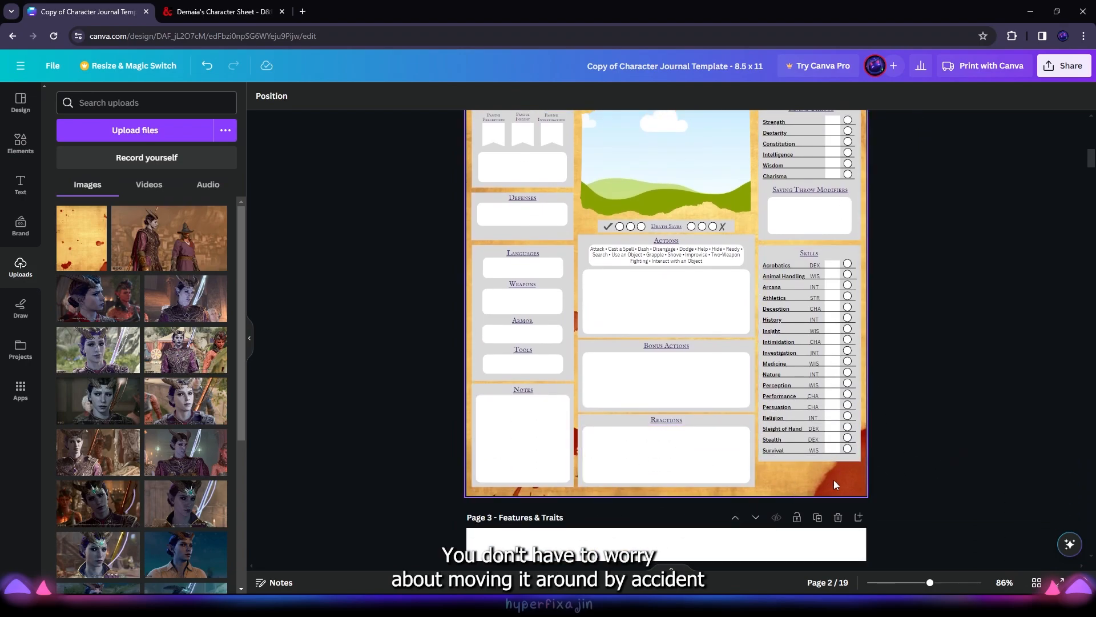
scroll(911, 286, "up", 4)
Step: Copy the style of page 2's parchment background onto the following pages, from Features & Traits through Adventure Log
left_click(502, 219)
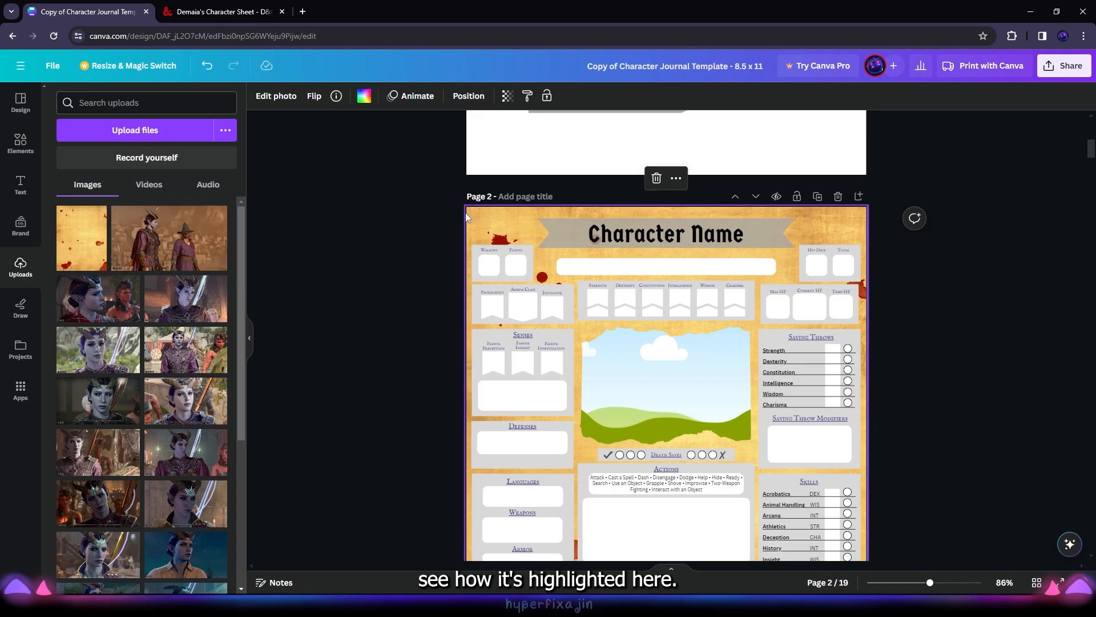
left_click(527, 96)
scroll(435, 242, "down", 7)
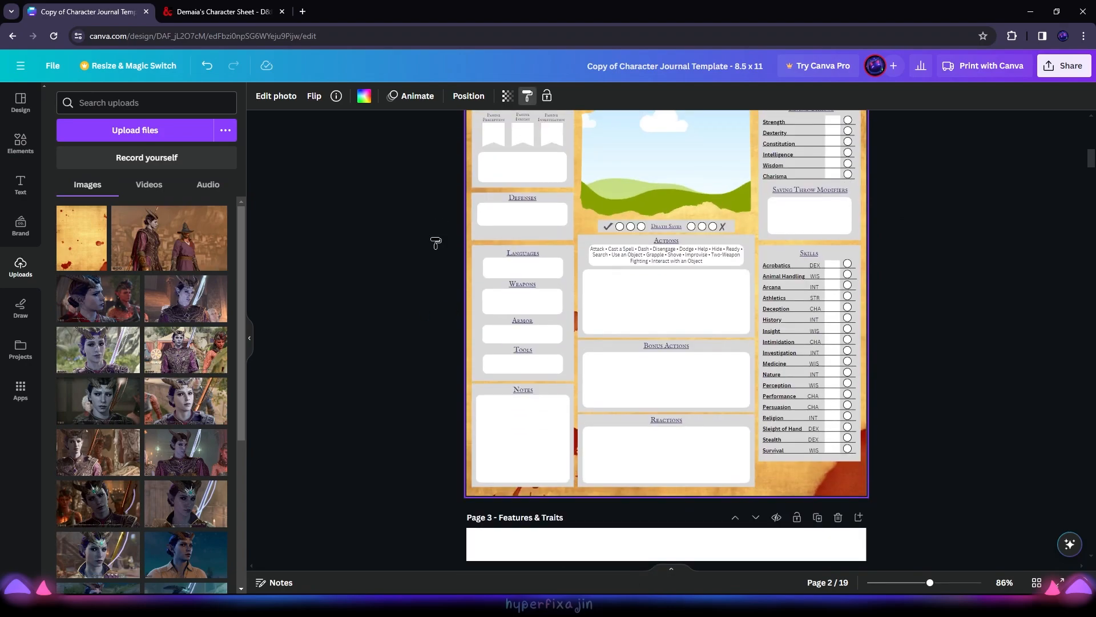
left_click(497, 411)
scroll(482, 385, "down", 4)
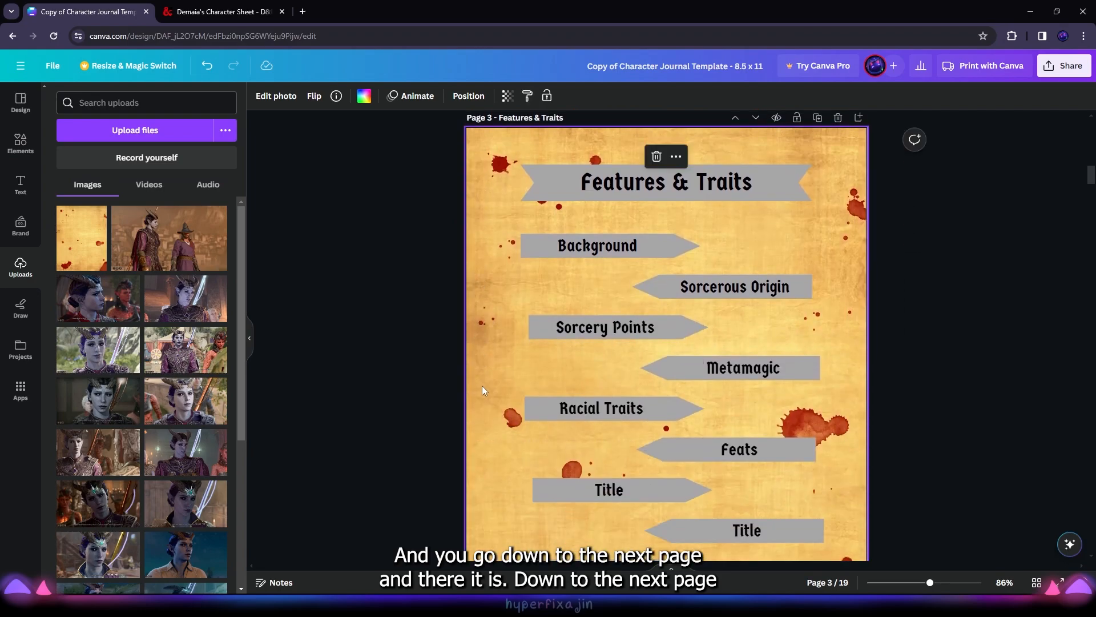
scroll(495, 224, "down", 20)
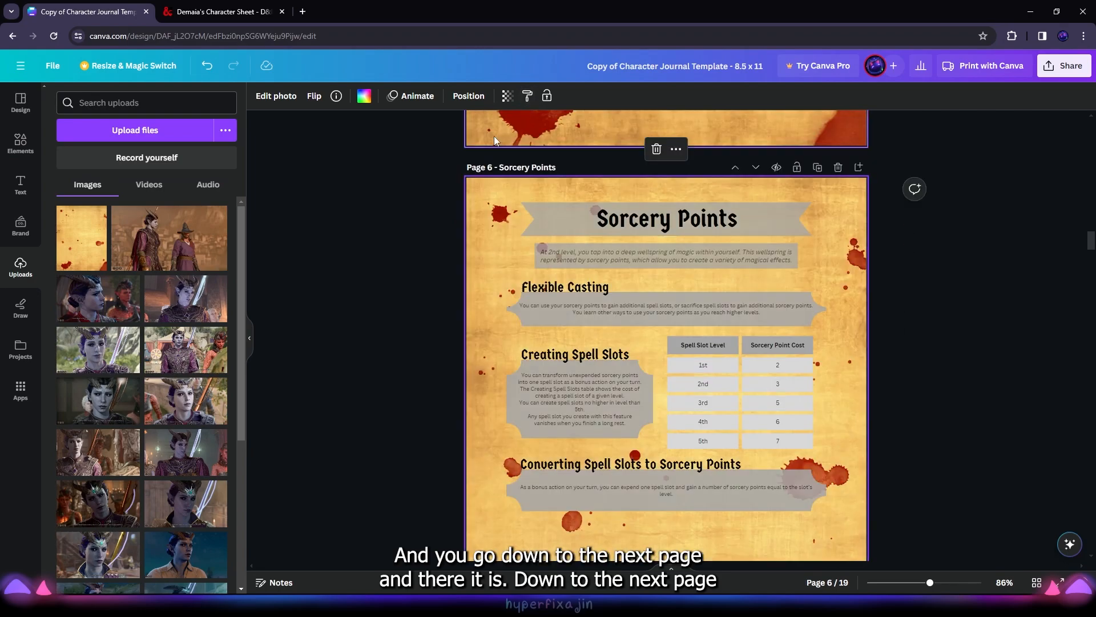
scroll(491, 370, "down", 20)
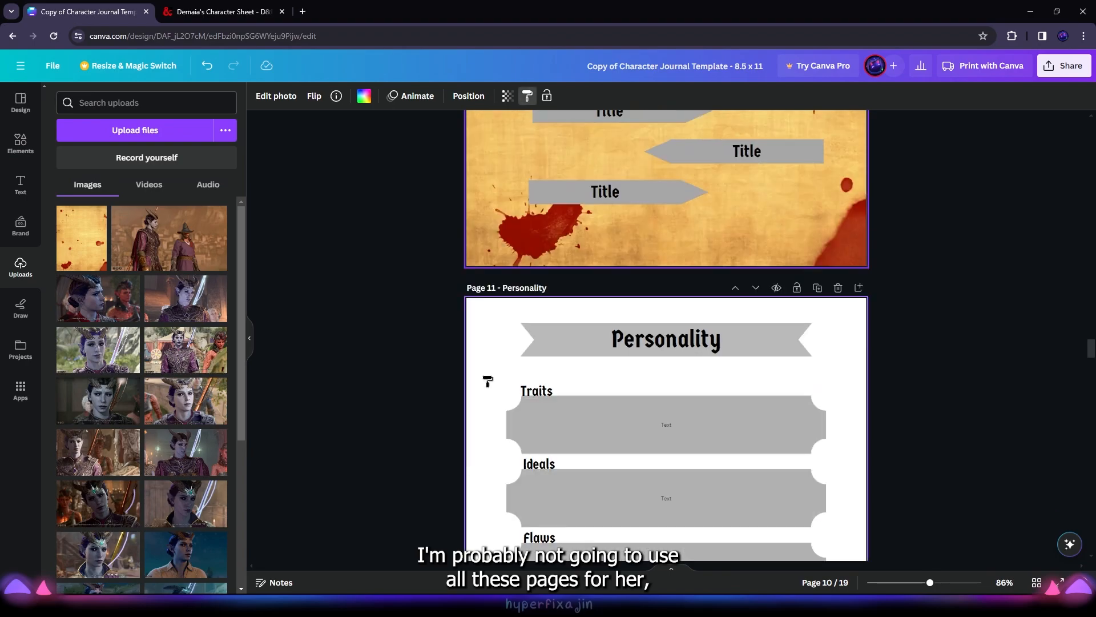
left_click(527, 98)
scroll(478, 261, "down", 20)
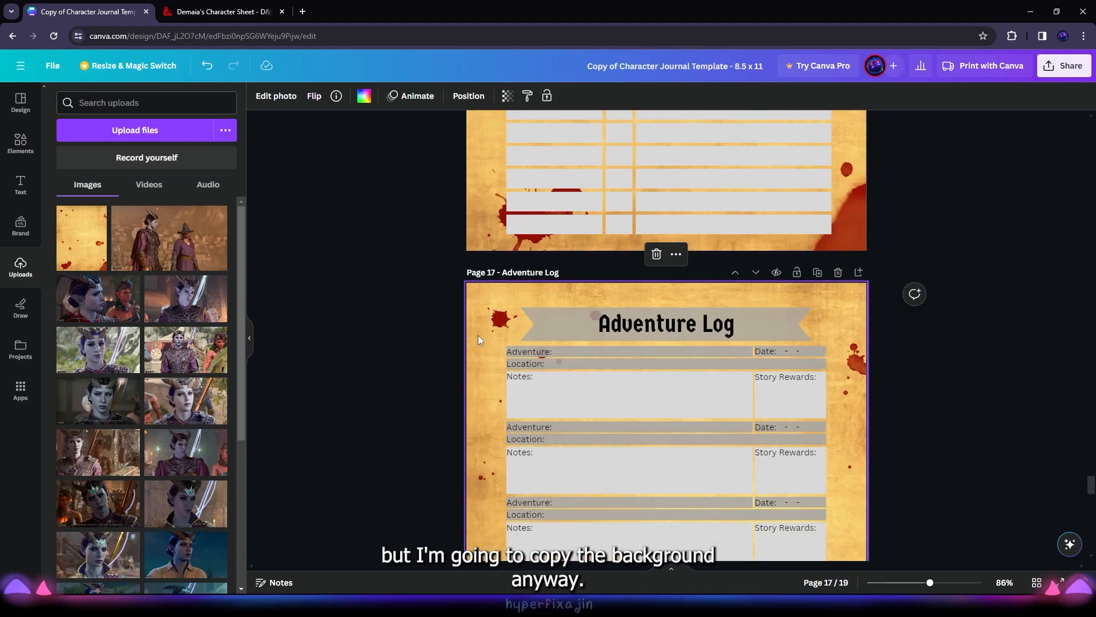
Step: Replace the Character Name text in the page 2 banner with "Demaia"
left_click_drag(1091, 531, 1091, 150)
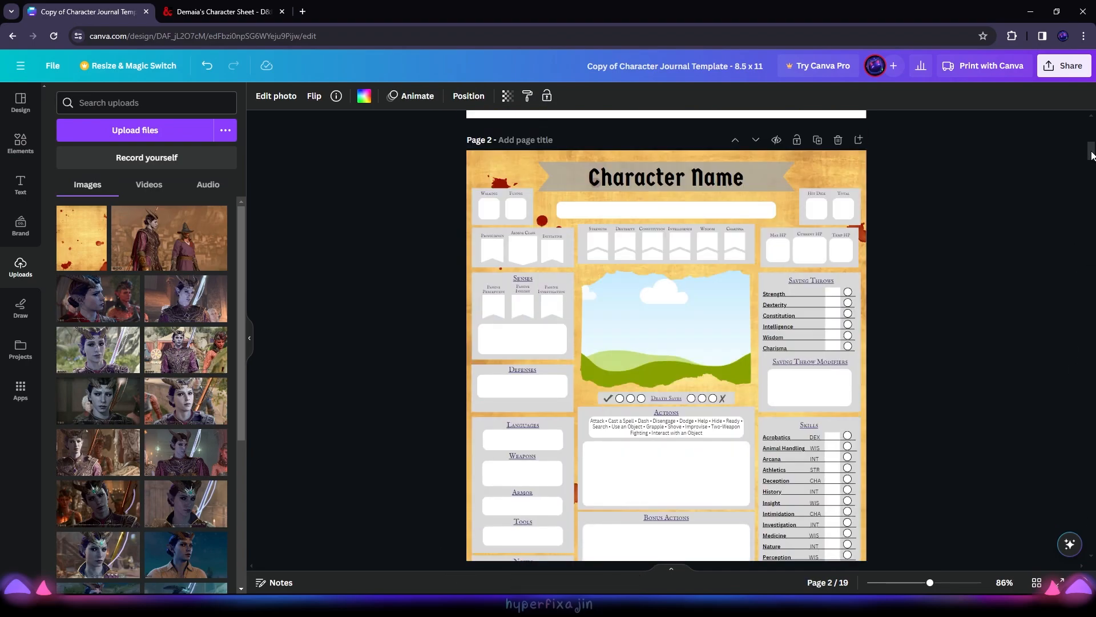
left_click(673, 176)
left_click(673, 177)
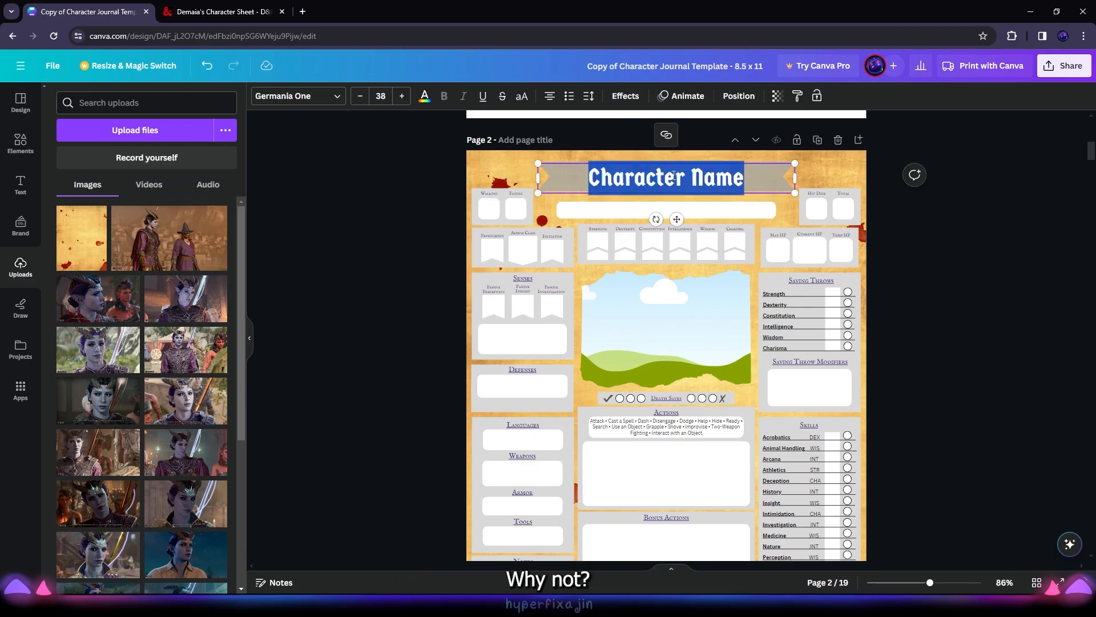
type("Demaia")
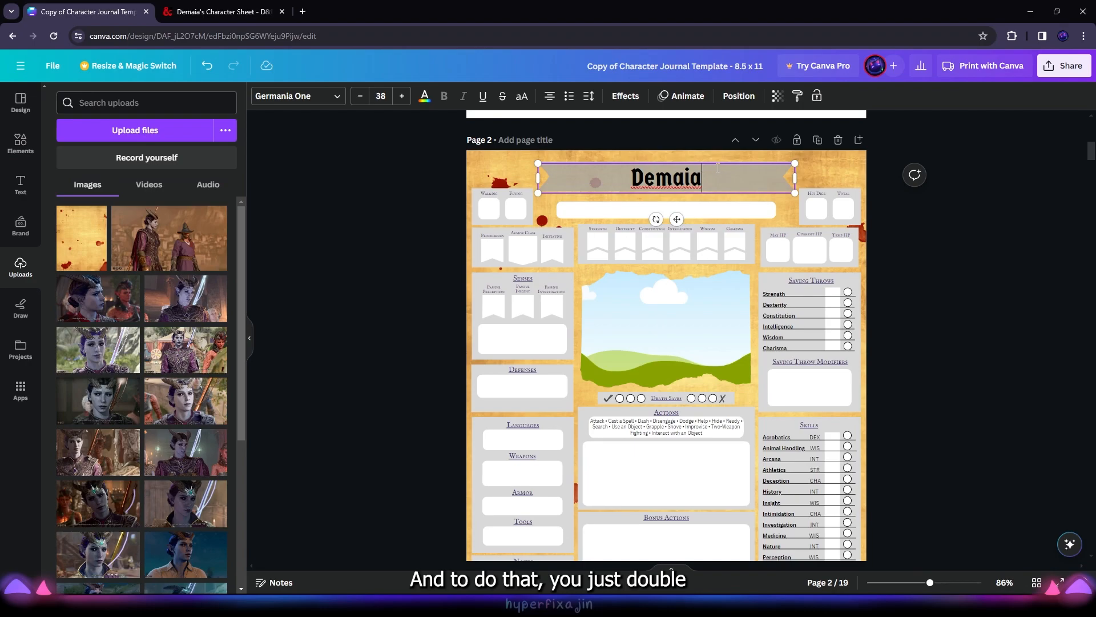
left_click(760, 182)
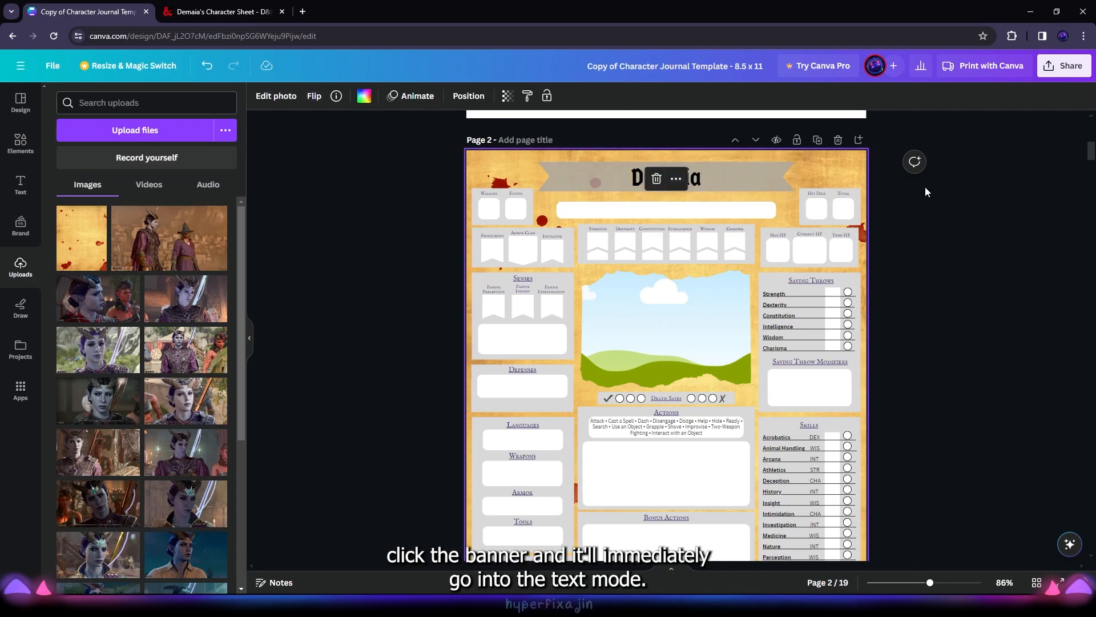
Step: Browse the available fonts for the Demaia title text in the page 2 banner
left_click(713, 177)
double_click(670, 181)
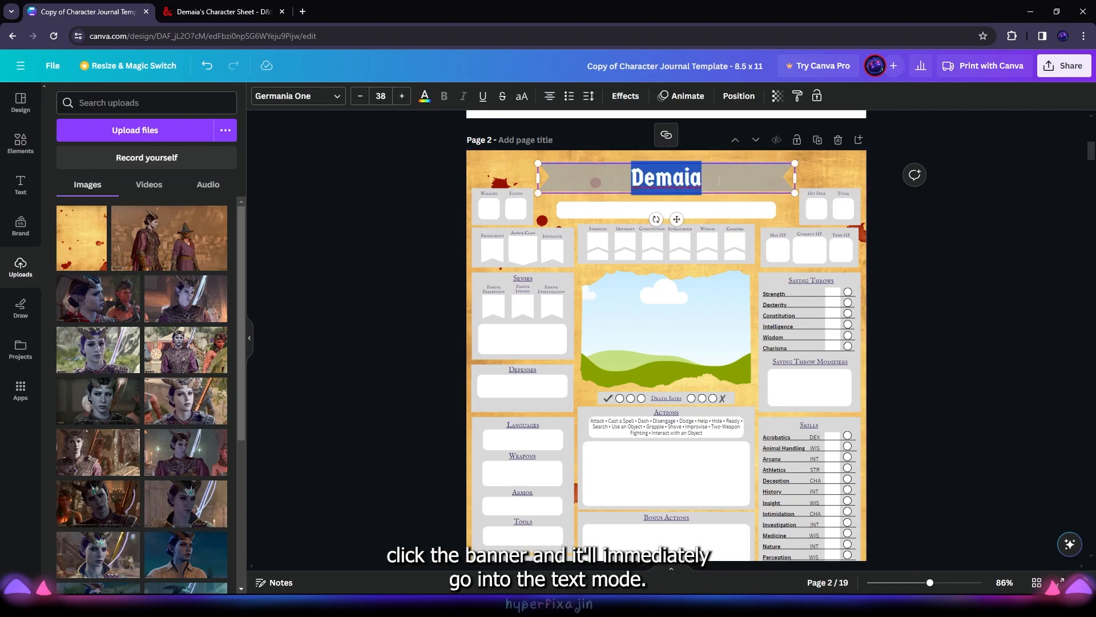
left_click(690, 181)
left_click(297, 96)
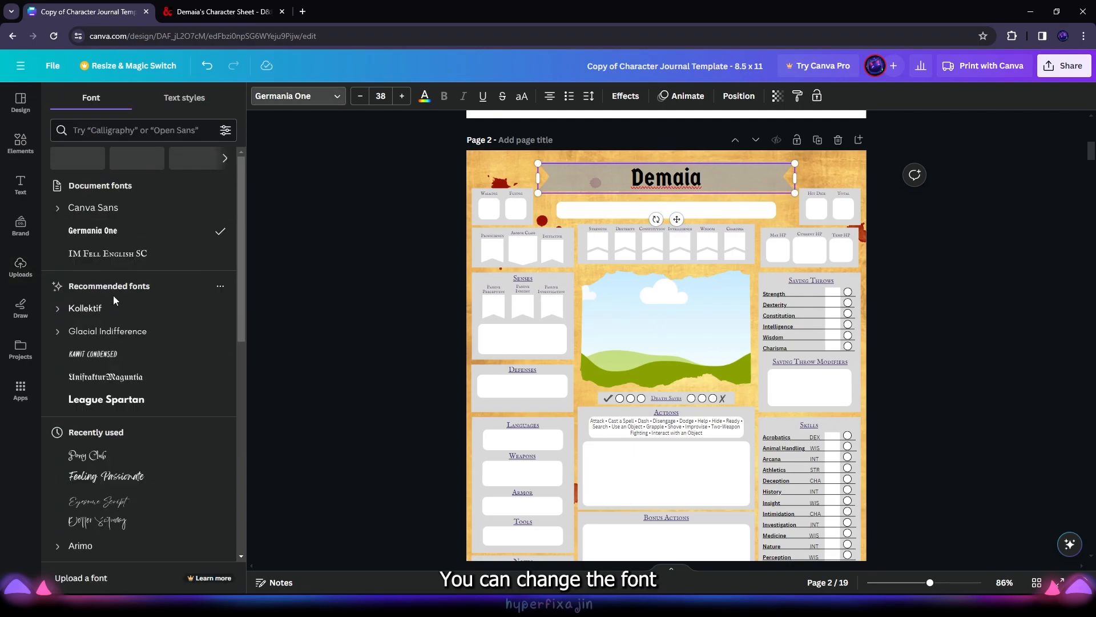
scroll(122, 346, "down", 15)
scroll(121, 345, "down", 5)
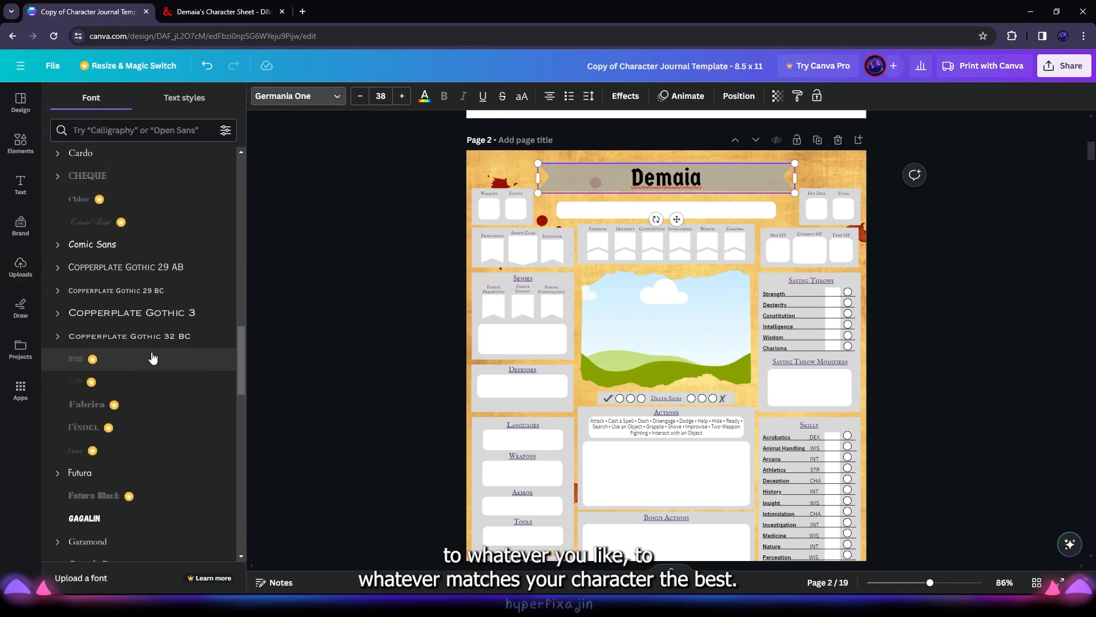
left_click(976, 232)
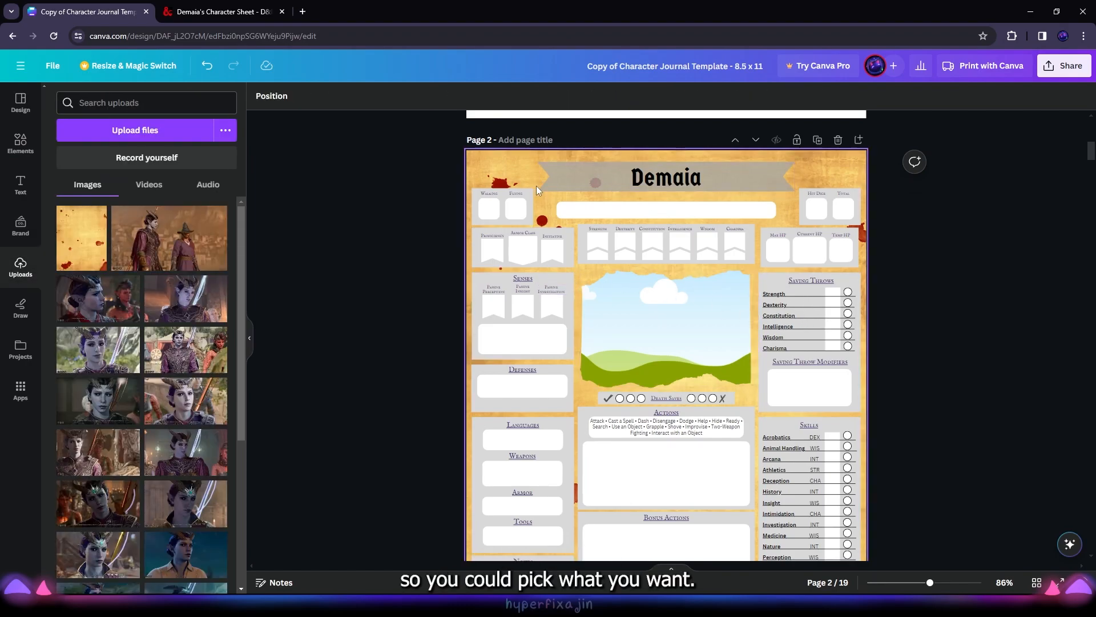
Step: Try the parchment photo's dark red as the text colour of the Demaia title
left_click(574, 176)
left_click(430, 103)
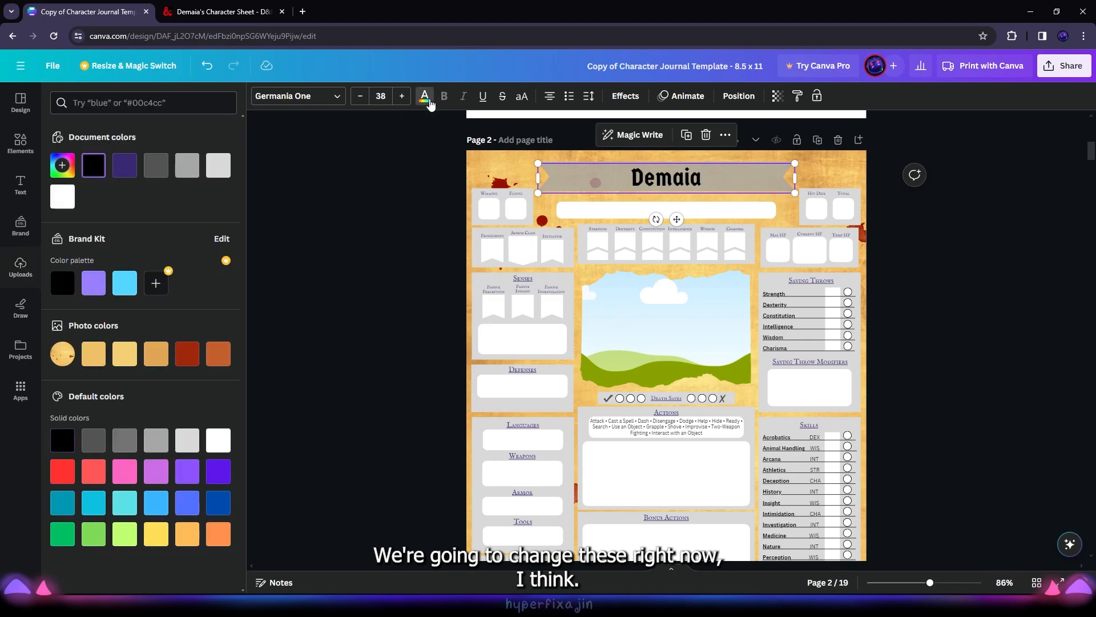
left_click(187, 358)
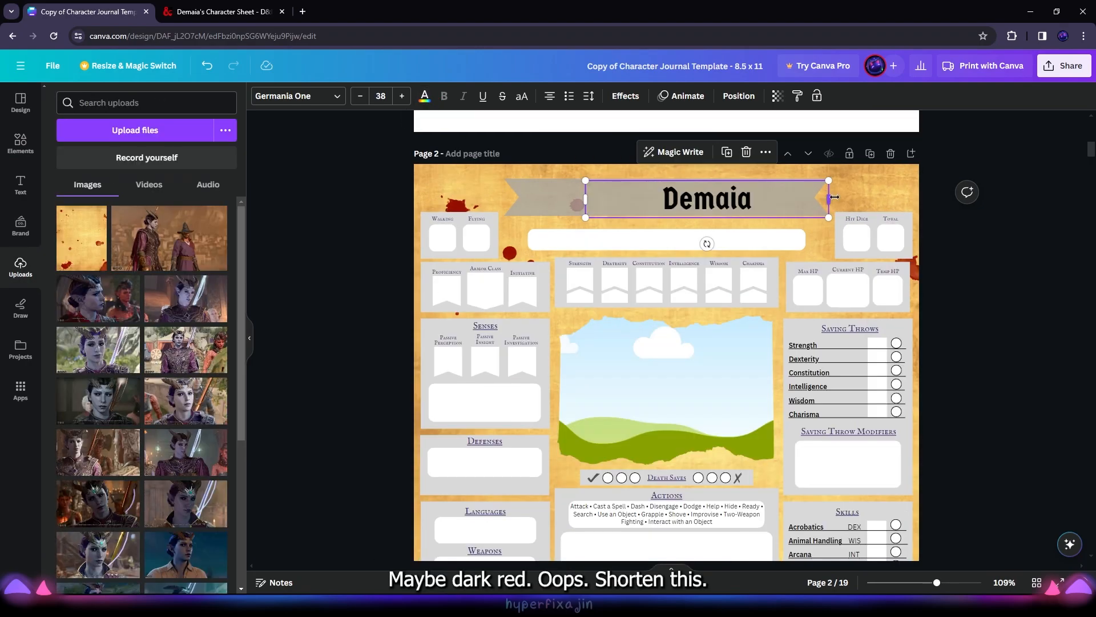
Step: Narrow the Demaia text box so the banner's ends are free, and align it to the centre of the page
left_click_drag(833, 202, 737, 202)
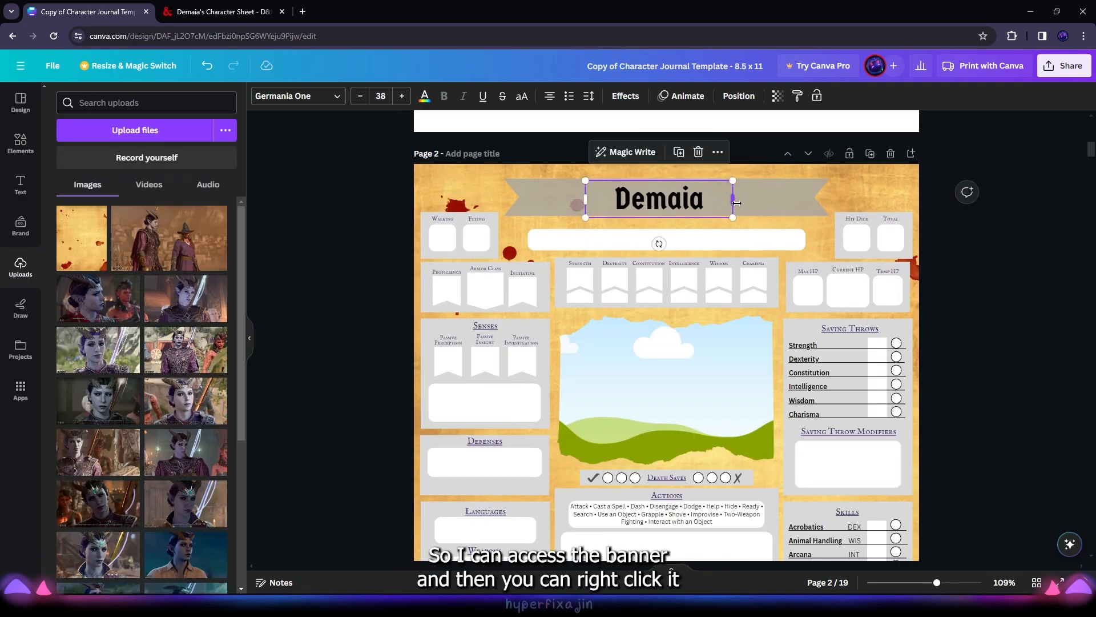
right_click(664, 208)
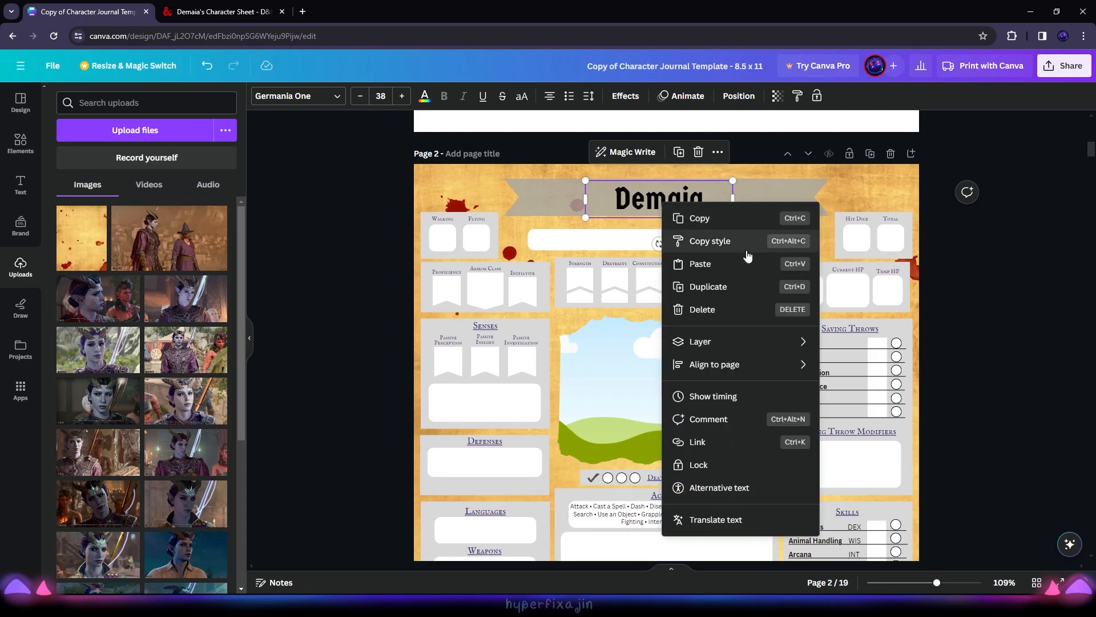
mouse_move(736, 366)
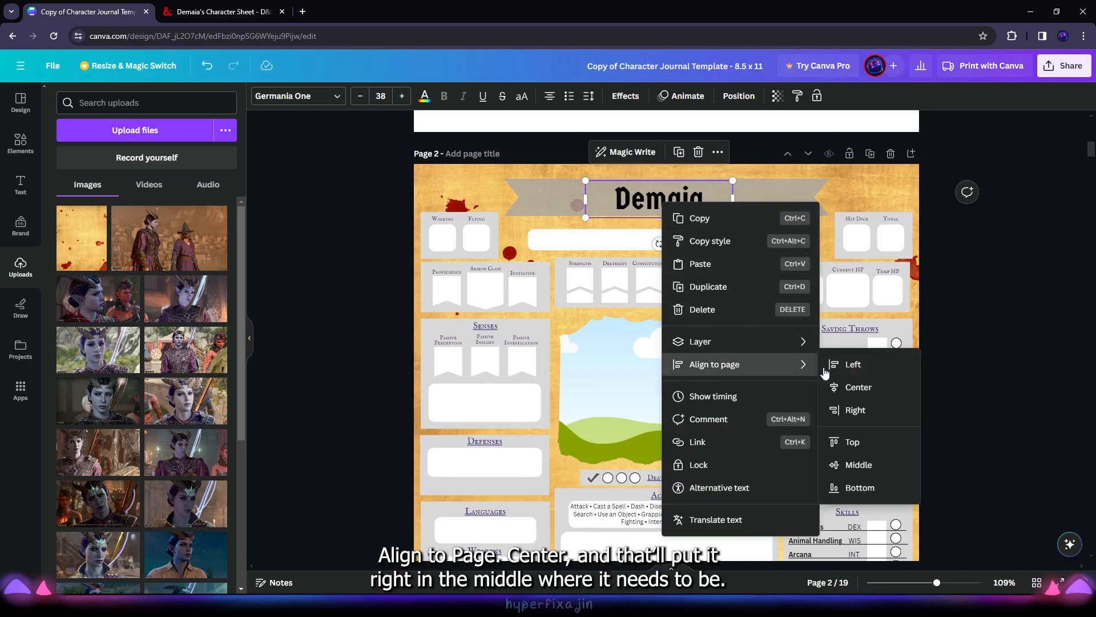
left_click(869, 391)
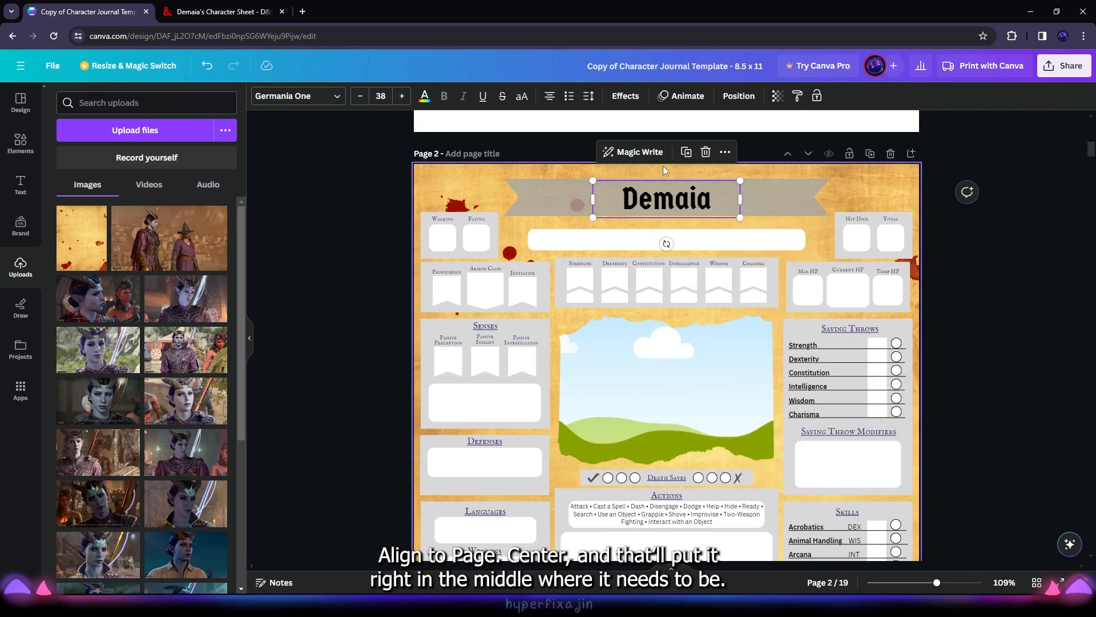
Step: Fill the banner shape behind Demaia with a custom muted brick red based on the parchment photo's dark red
left_click(552, 208)
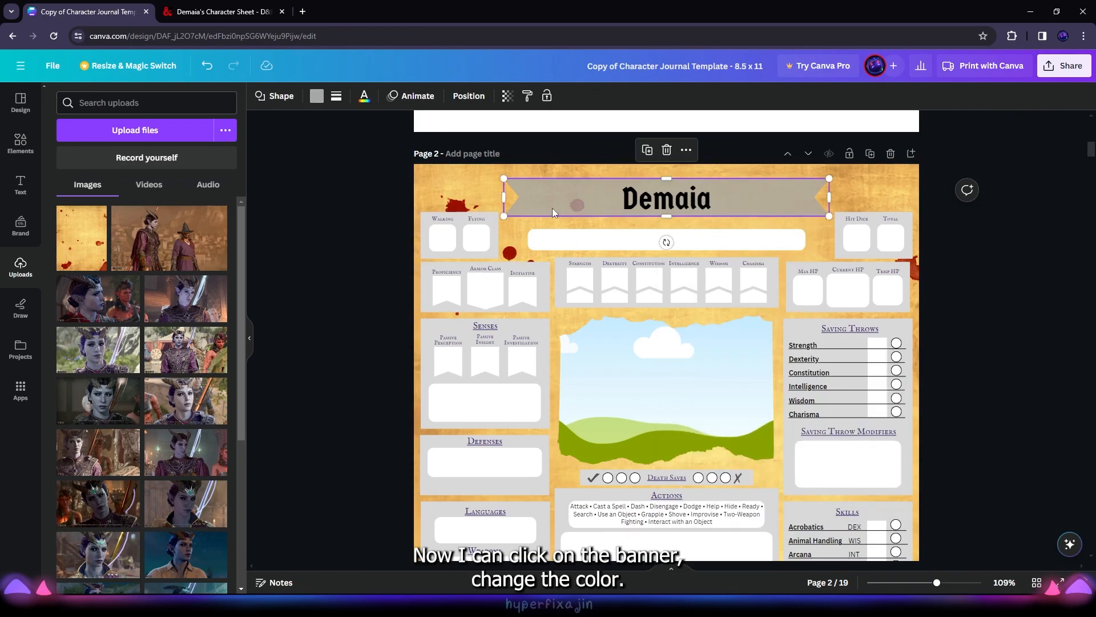
left_click(317, 95)
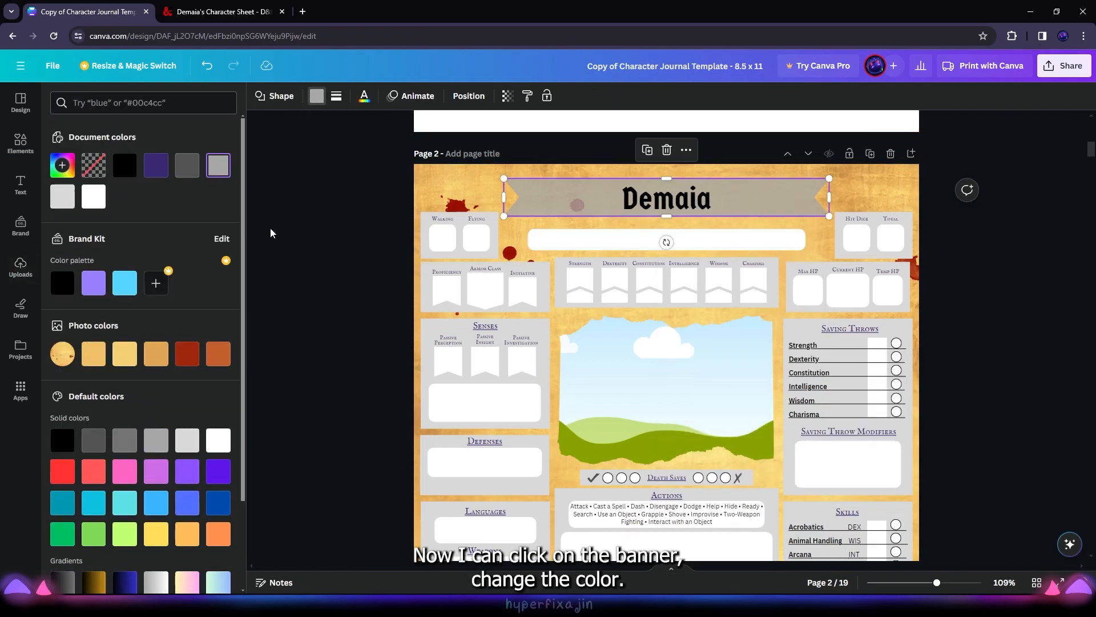
left_click(187, 353)
left_click(160, 358)
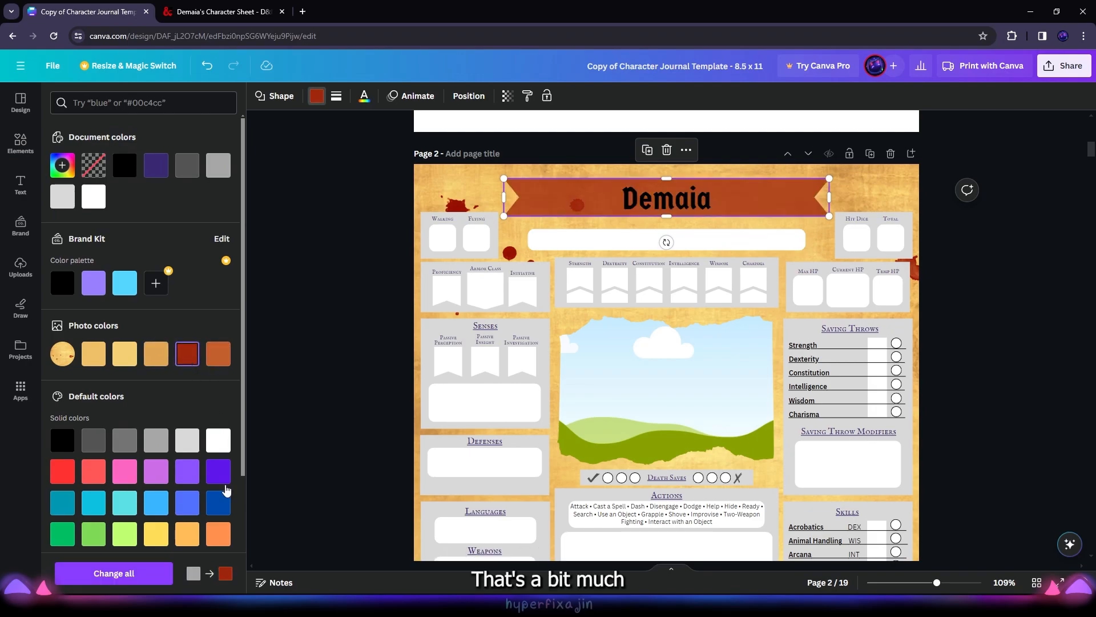
left_click(218, 533)
left_click(212, 451)
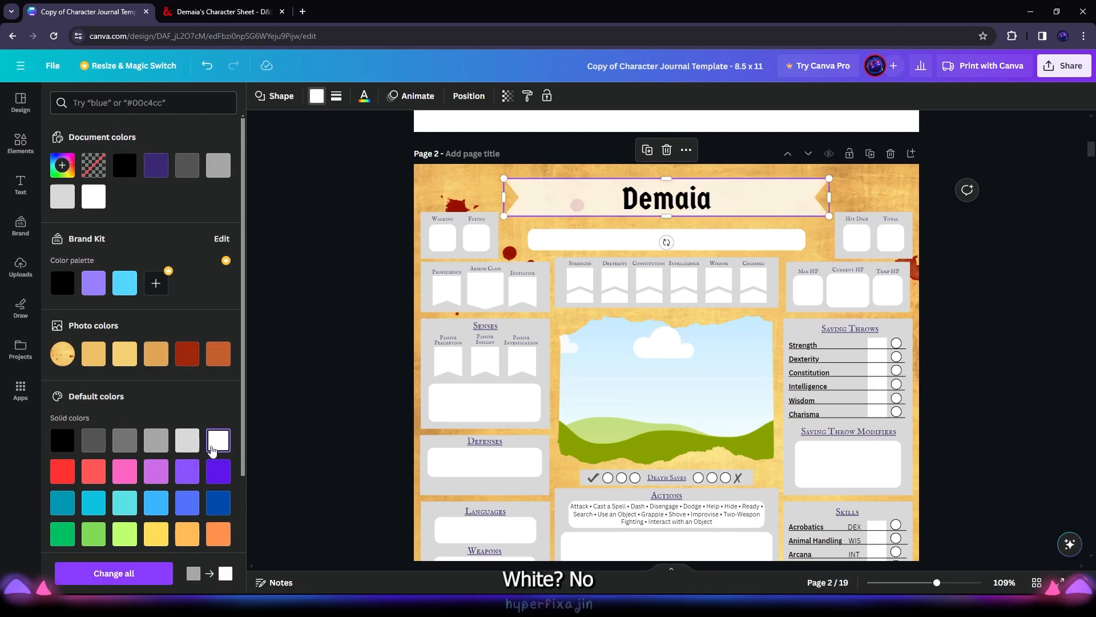
left_click(194, 361)
left_click(62, 165)
left_click(152, 235)
left_click(178, 242)
left_click(297, 242)
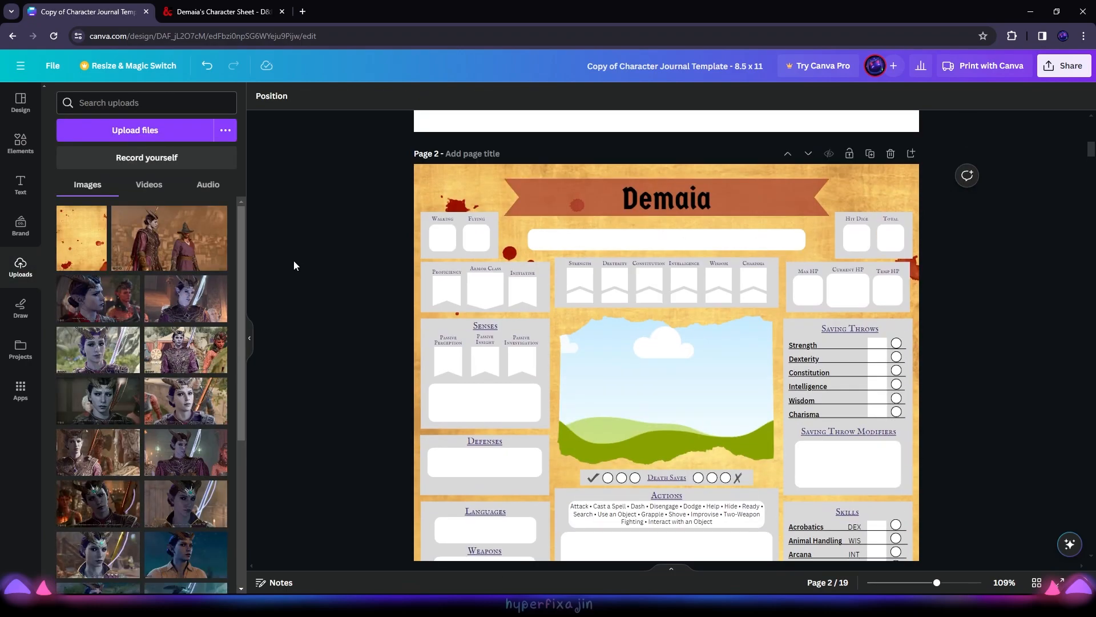
Step: Try the banner's red style on the Walking/Flying and Proficiency/Armor Class/Initiative boxes, and undo both changes
left_click(525, 204)
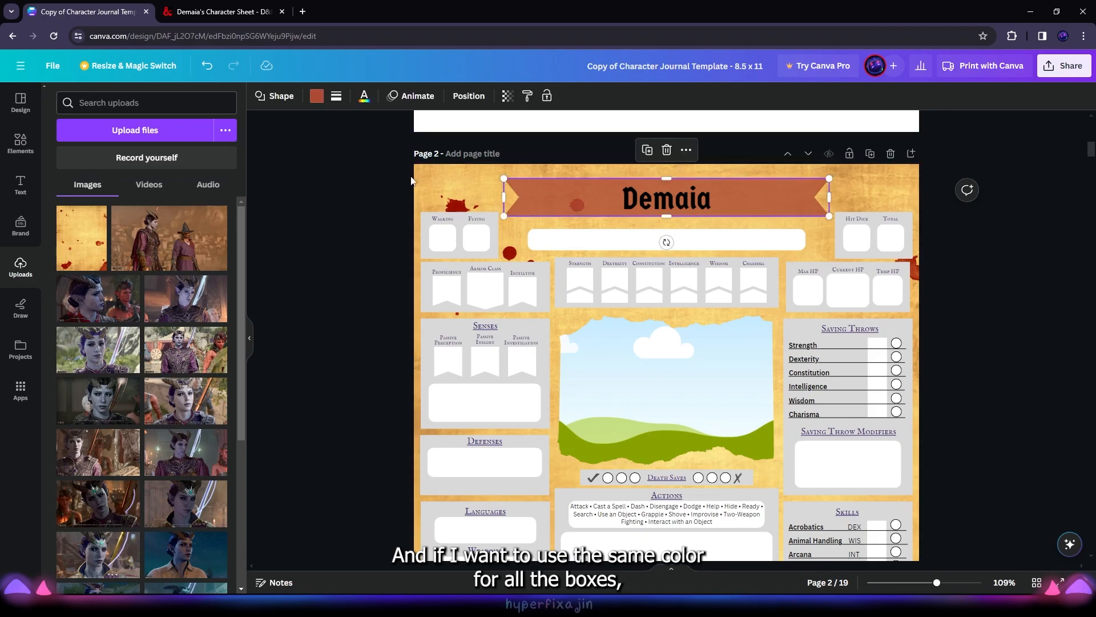
left_click(527, 98)
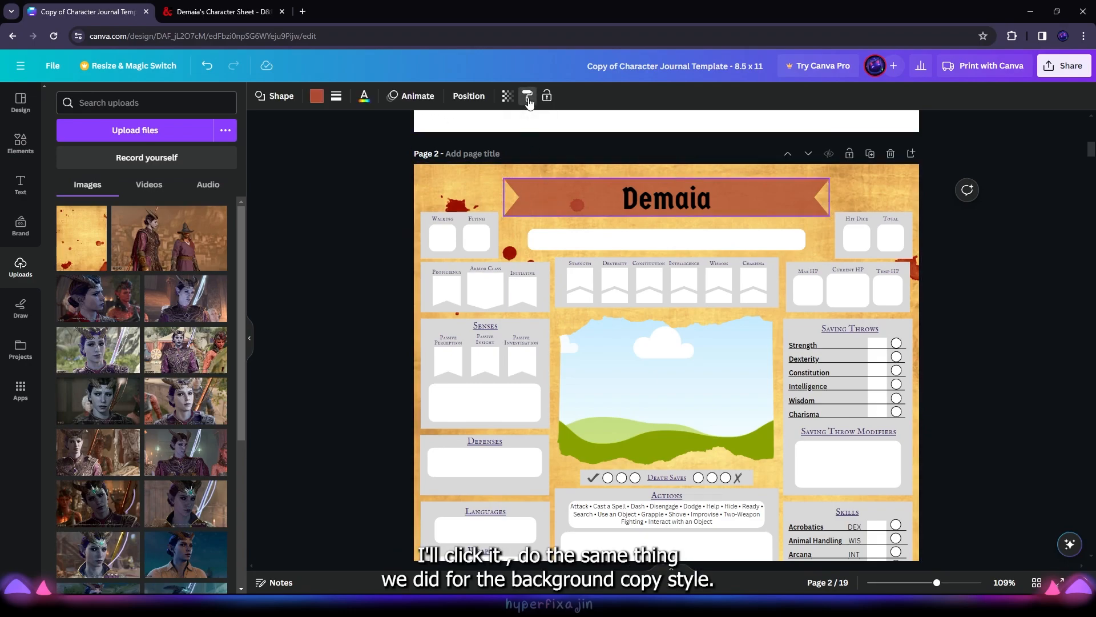
left_click(493, 224)
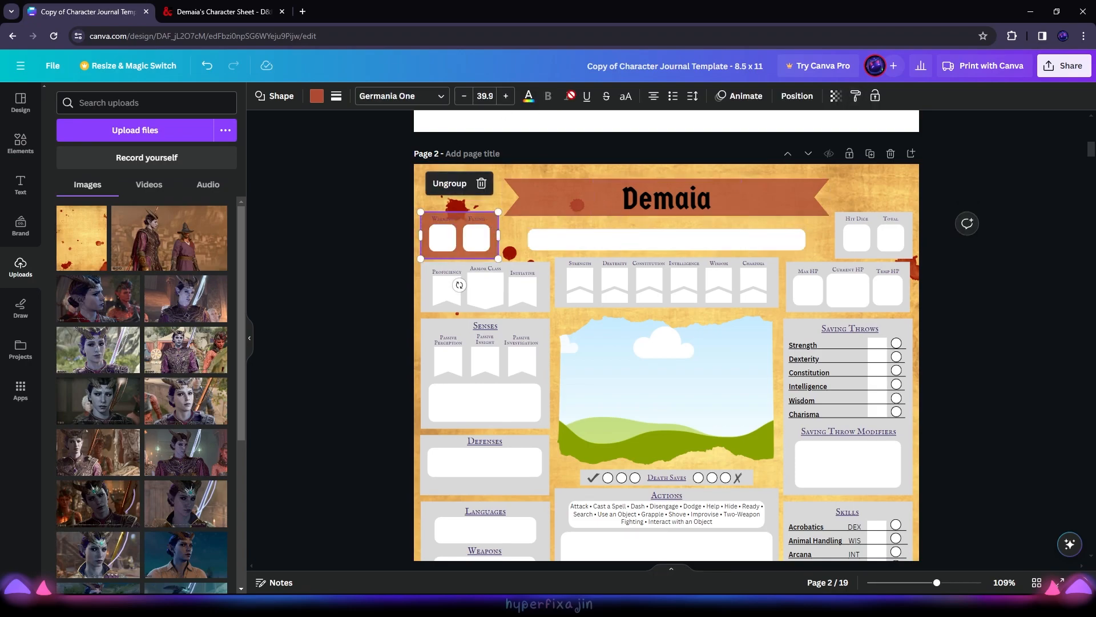
left_click(856, 96)
left_click(544, 276)
left_click(881, 207)
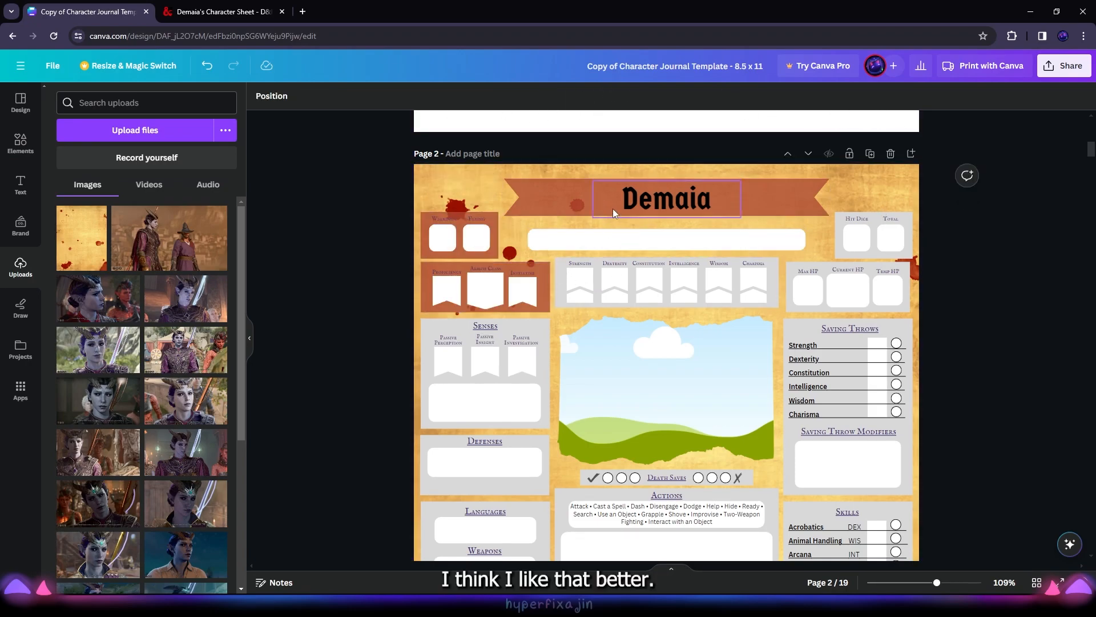
key("ctrl+z")
key("ctrl+z")
Step: Fill the Walking/Flying box background with a custom pale peach colour
left_click(492, 223)
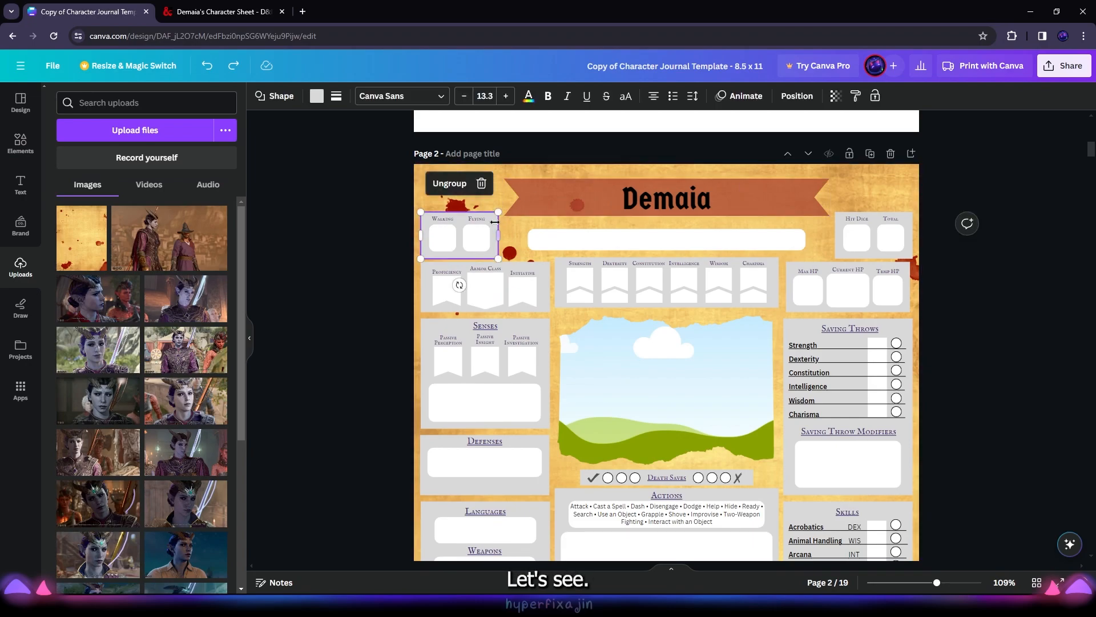
left_click(317, 97)
left_click(187, 354)
left_click(62, 165)
left_click(98, 226)
left_click_drag(64, 291, 77, 291)
mouse_move(107, 226)
left_mouse_down()
mouse_move(133, 225)
mouse_move(97, 221)
left_mouse_up()
left_click_drag(77, 291, 79, 291)
left_click(376, 260)
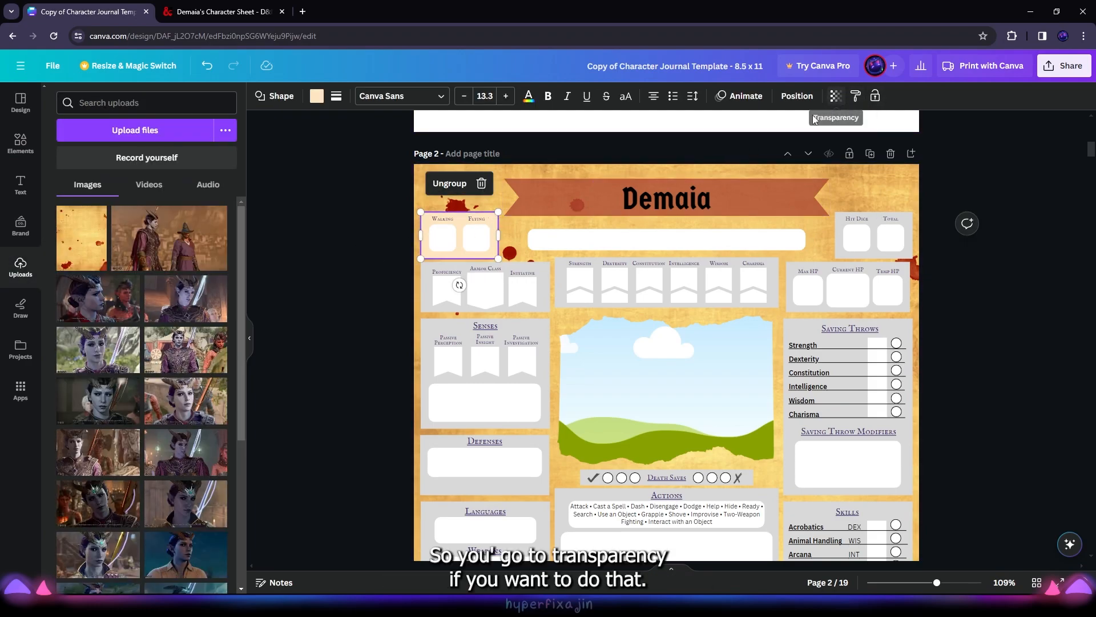
Step: Set the transparency of the Walking/Flying box to 86
left_click(835, 97)
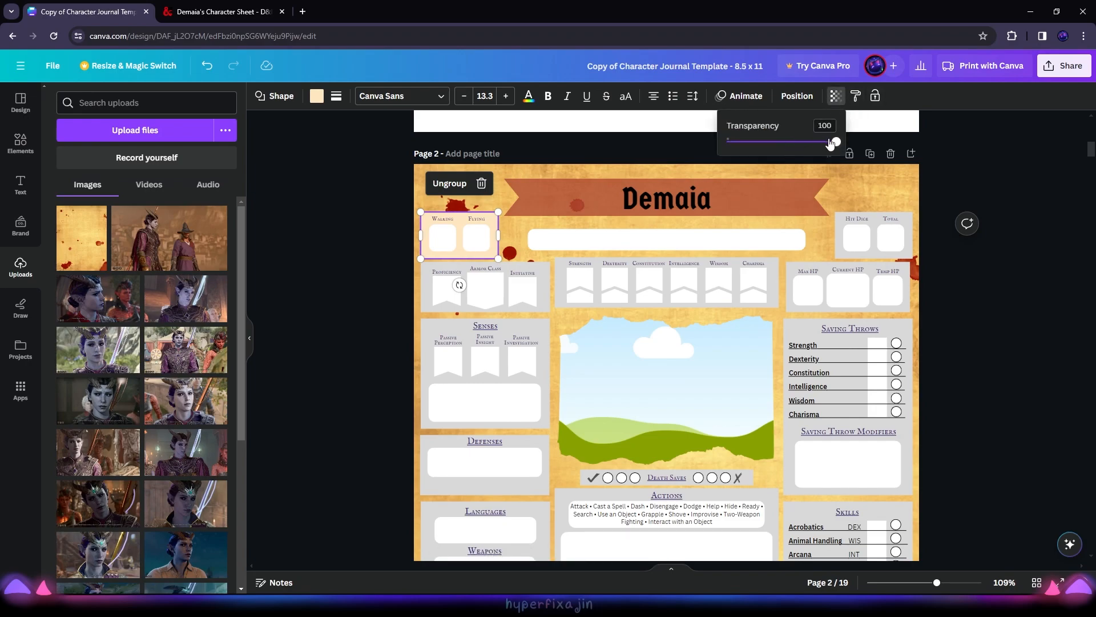
left_click_drag(833, 144, 822, 143)
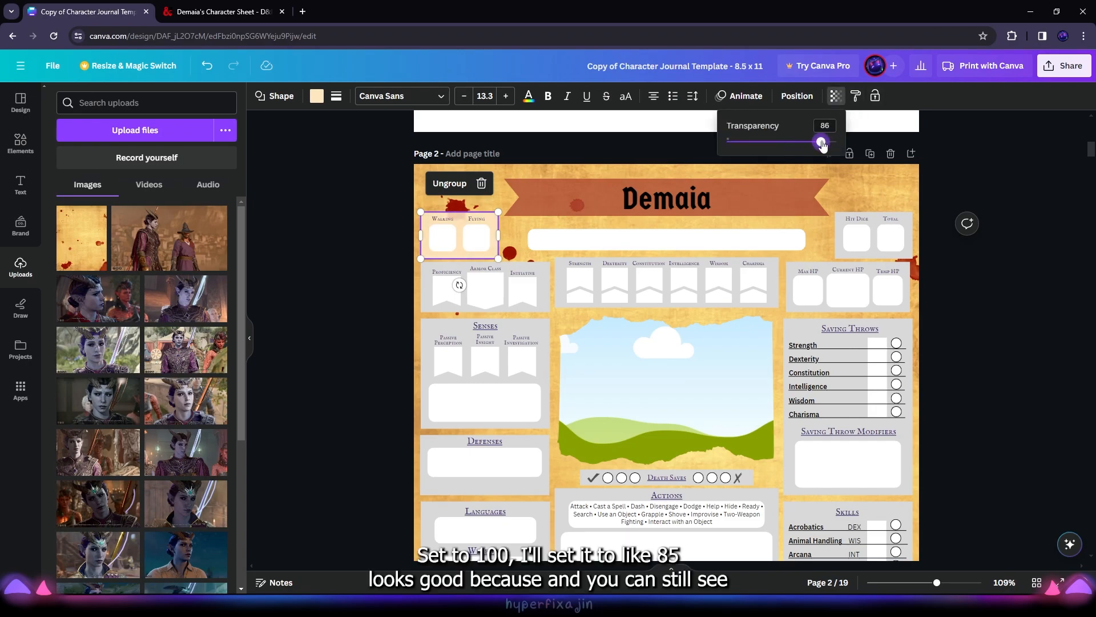
left_click(1003, 184)
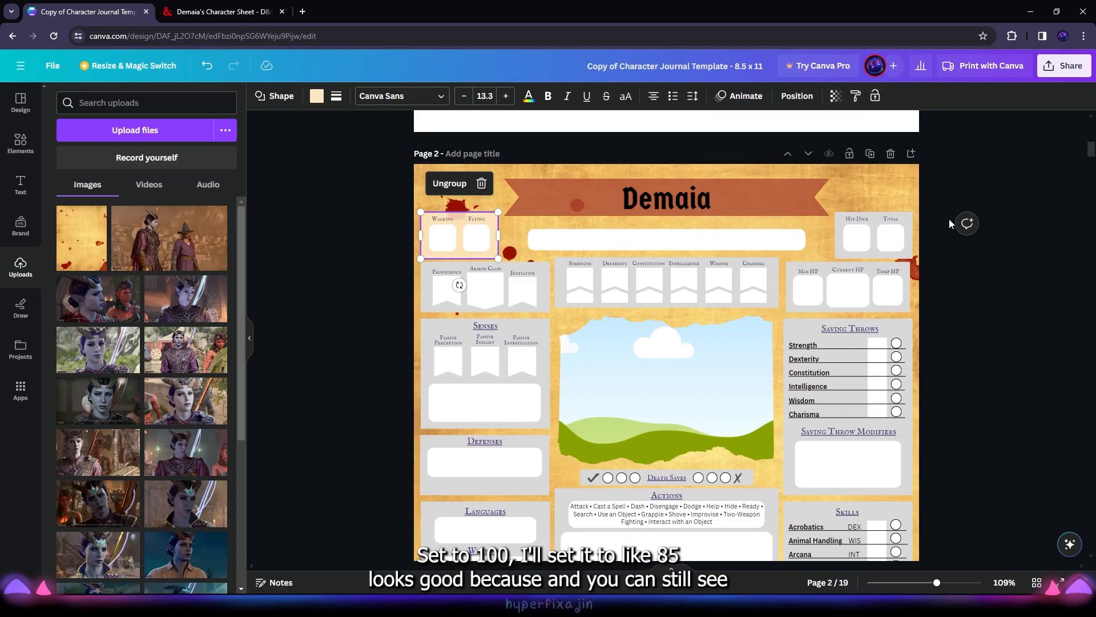
left_click(994, 264)
Step: Copy the Walking/Flying box's style onto the Proficiency/Armor Class/Initiative, ability score and hit point box backgrounds
left_click_drag(936, 583, 940, 582)
left_click(468, 211)
left_click(855, 96)
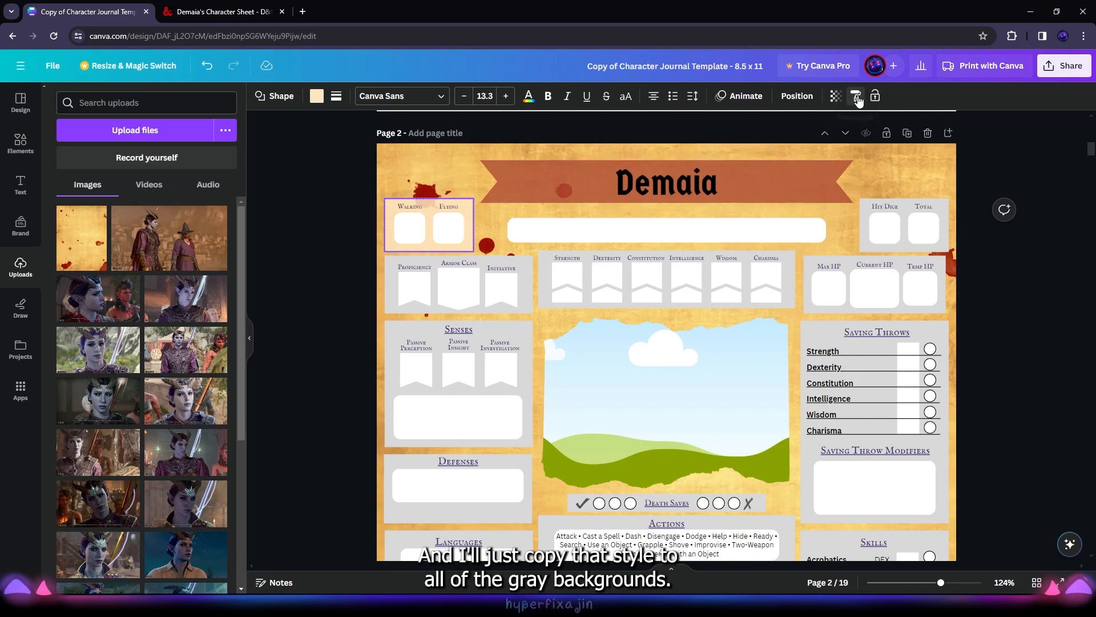
left_click(525, 266)
left_click(855, 96)
left_click(789, 274)
left_click(856, 96)
left_click(848, 263)
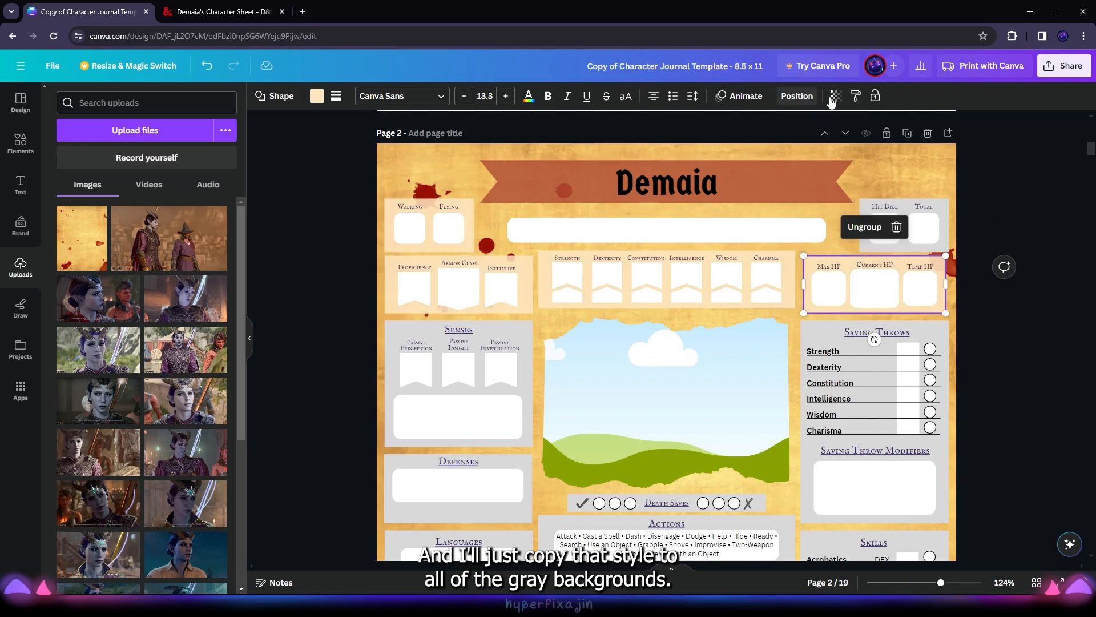
Step: Copy the same peach style onto the Hit Dice/Total and Senses box backgrounds
left_click(856, 96)
left_click(905, 229)
scroll(903, 220, "down", 1)
left_click(526, 308)
left_click(990, 296)
scroll(674, 264, "up", 1)
scroll(571, 271, "down", 1)
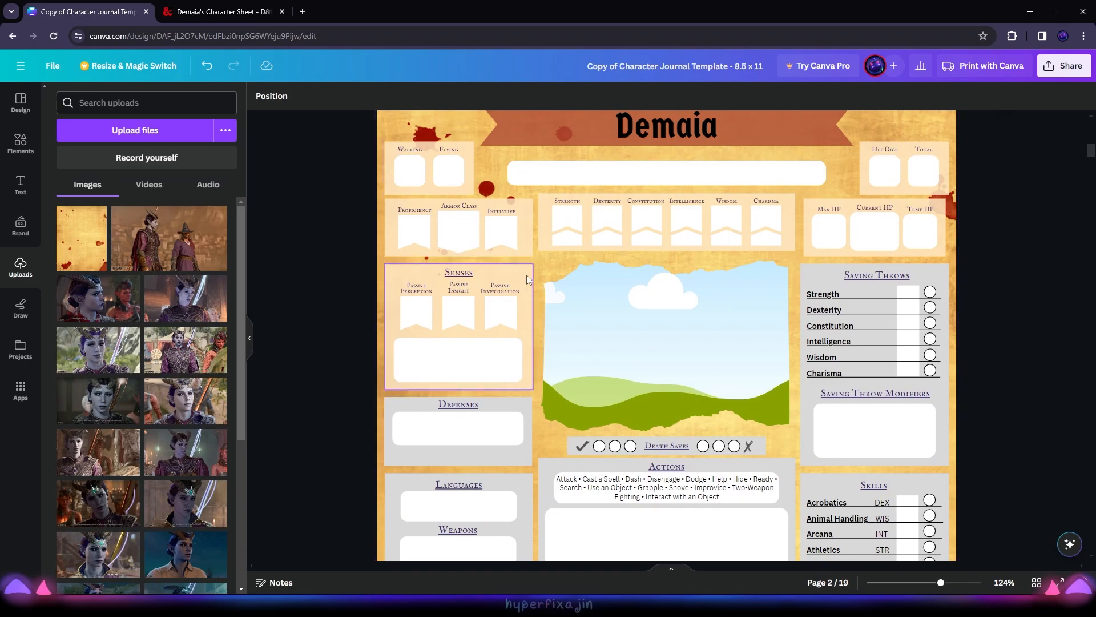
Step: Try the deeper peach colour #FFD18A on the Senses box background, and undo it
left_click(525, 275)
left_click(316, 96)
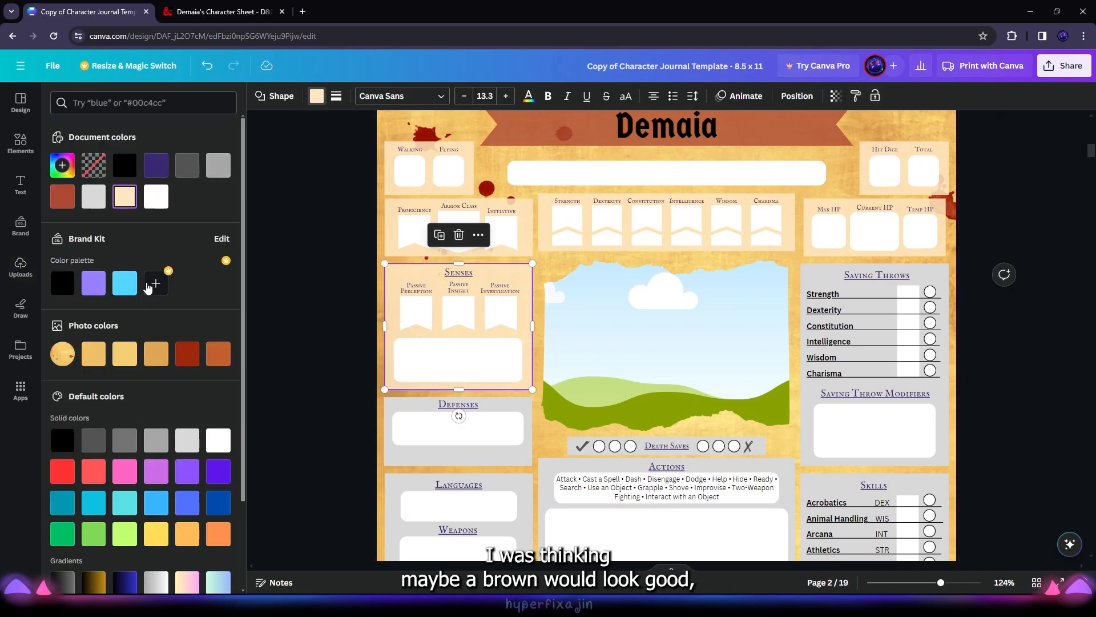
left_click(62, 165)
left_click_drag(149, 258, 133, 222)
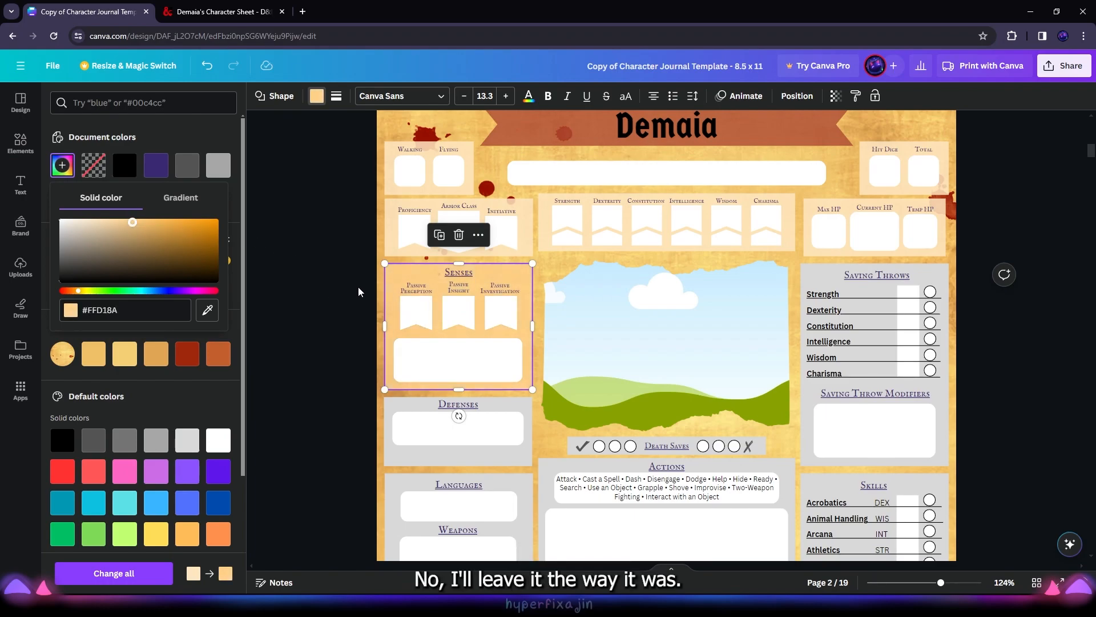
key("ctrl+z")
key("ctrl+z")
Step: Copy the Senses box's peach style onto the Saving Throws, Defenses and Languages/Weapons/Armor/Tools backgrounds
left_click(855, 96)
left_click(858, 284)
left_click(856, 96)
scroll(662, 342, "down", 2)
left_click(514, 341)
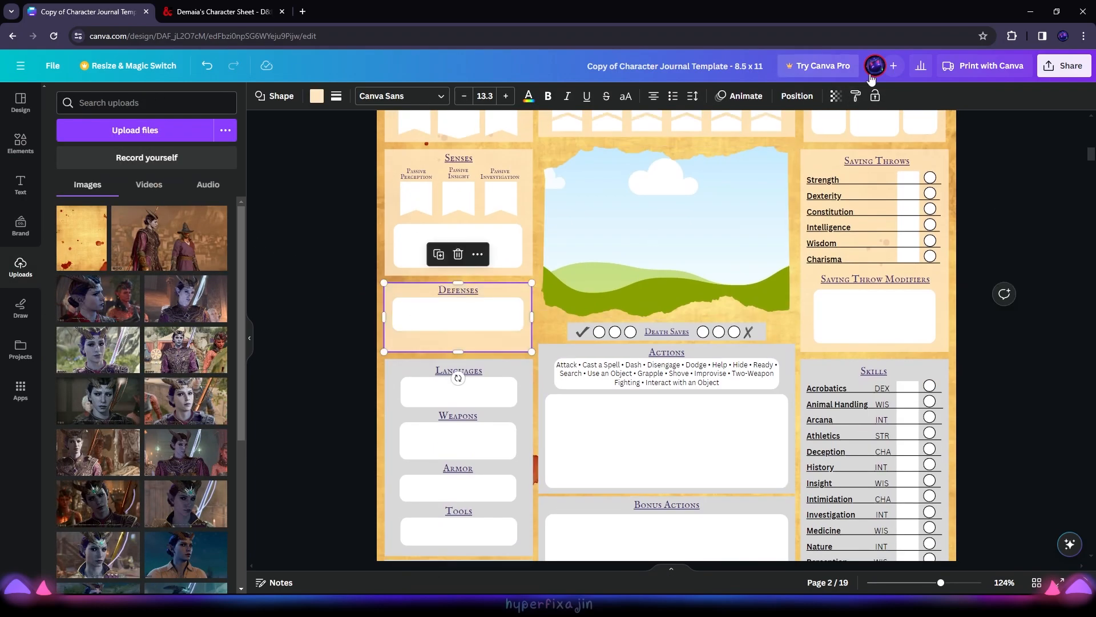
left_click(855, 96)
left_click(520, 374)
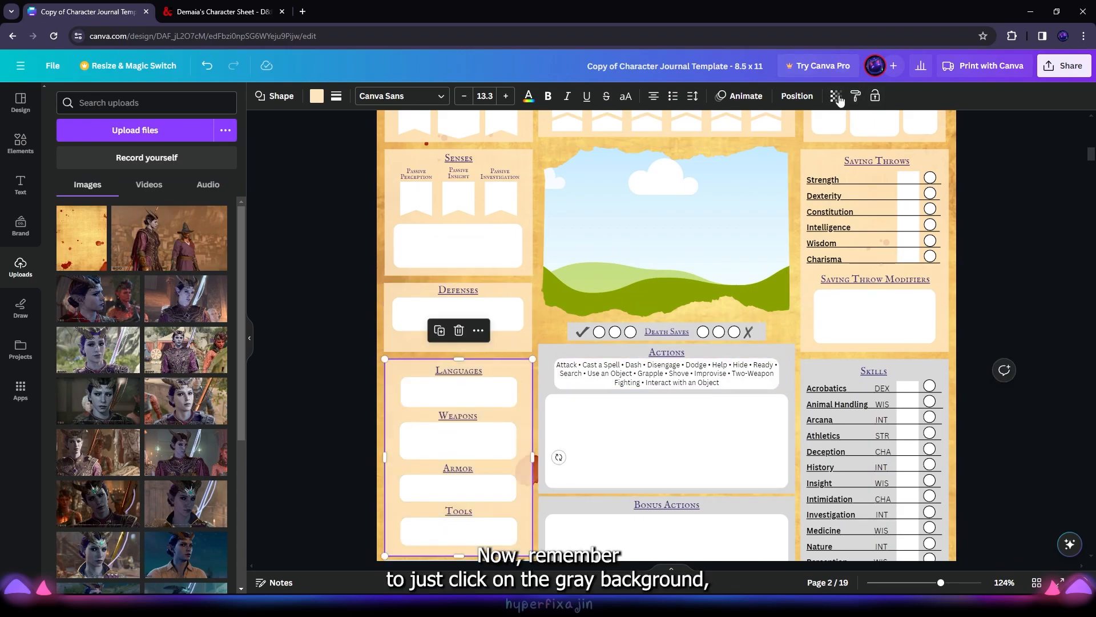
Step: Copy the peach style onto the gray backgrounds of the Actions, Skills and Death Saves sections
left_click(856, 97)
left_click(550, 350)
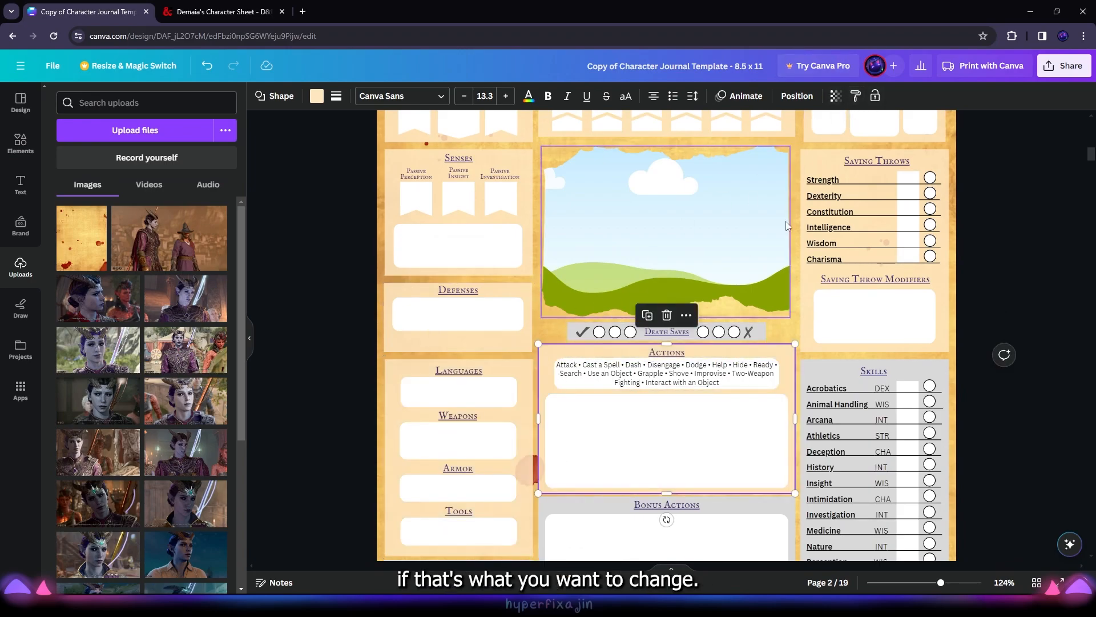
left_click(855, 96)
left_click(830, 370)
left_click(856, 95)
left_click(760, 334)
Step: Copy the peach style onto the remaining gray backgrounds of page 2: Bonus Actions, Reactions and Notes
scroll(742, 343, "down", 3)
left_click(855, 96)
left_click(634, 334)
key("ctrl+z")
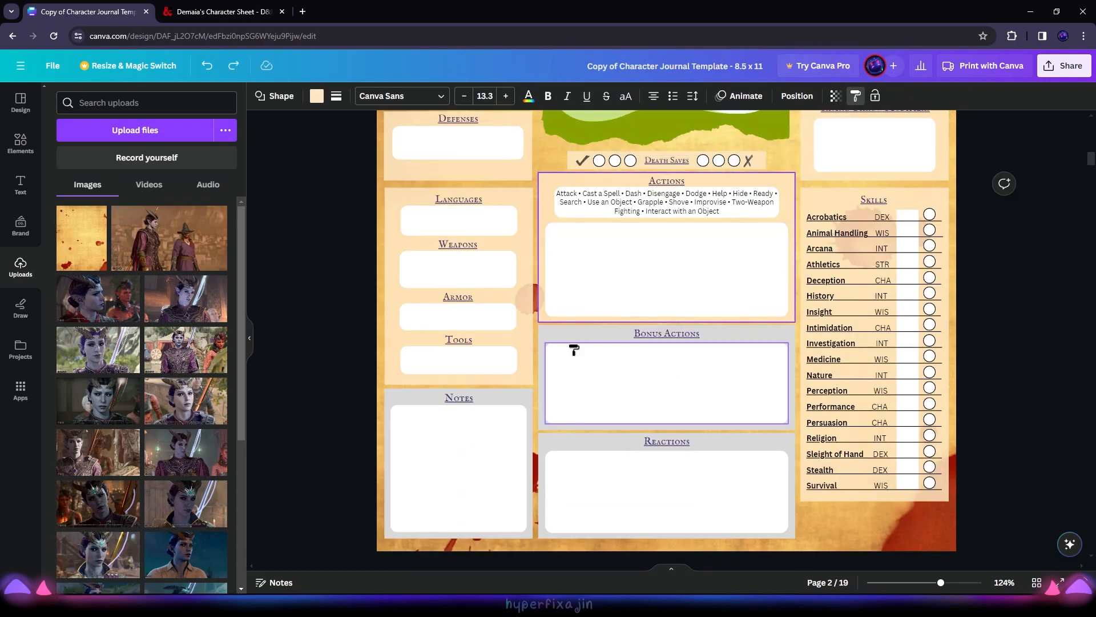
left_click(855, 96)
left_click(748, 443)
left_click(1021, 348)
scroll(1010, 340, "up", 3)
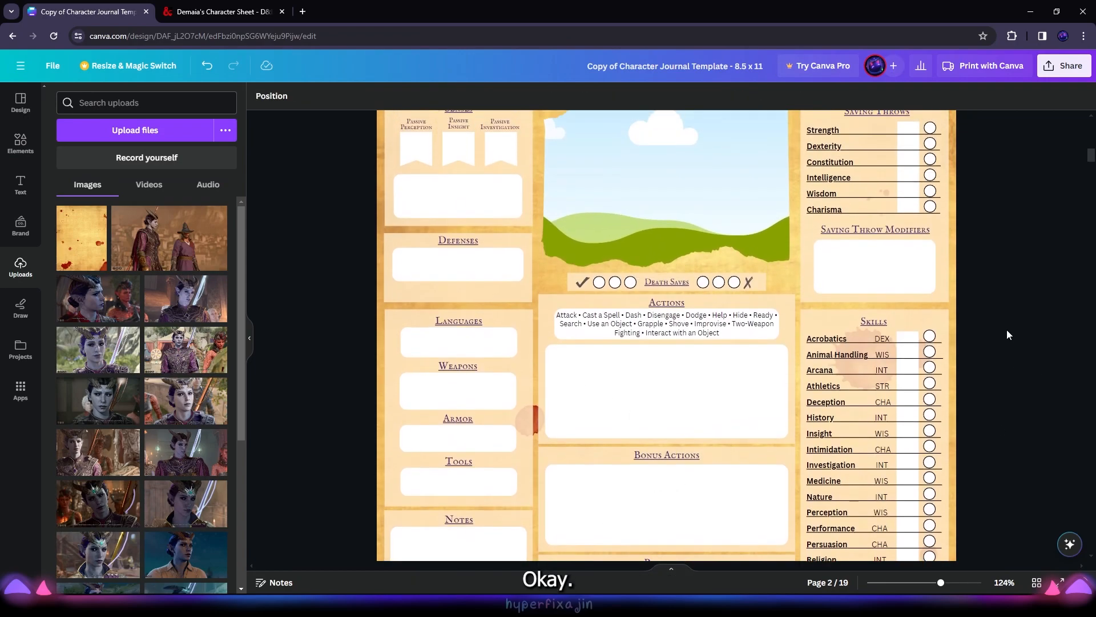
scroll(1006, 330, "down", 4, "ctrl")
scroll(948, 402, "down", 2)
scroll(953, 394, "down", 2)
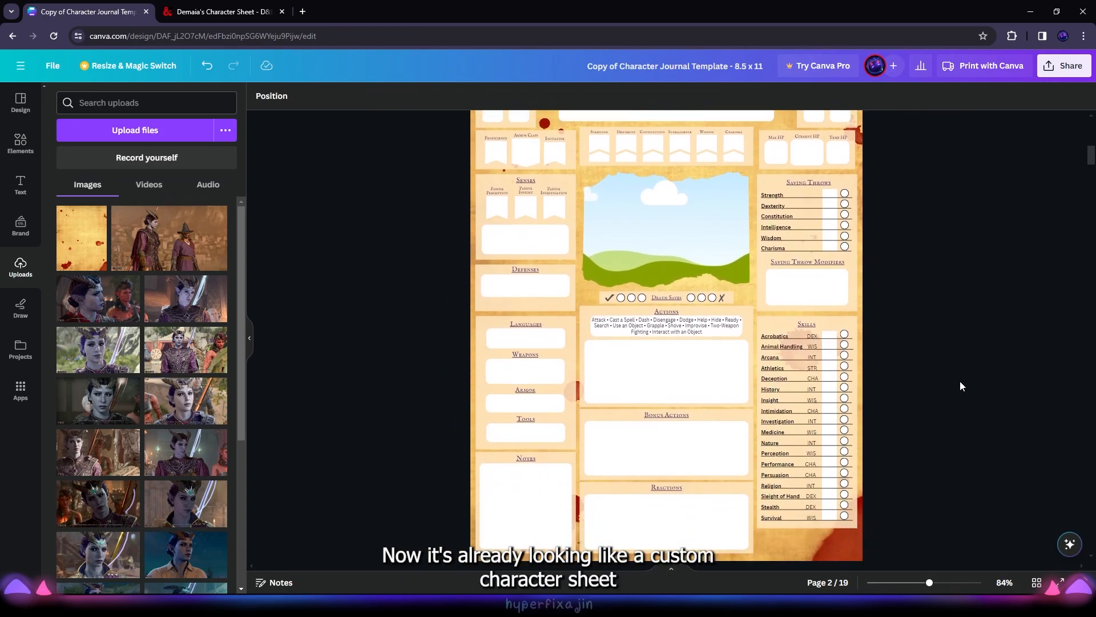
Step: Fill page 2's torn-edge picture frame with the screenshot of the horned, blue-haired character
scroll(919, 400, "up", 3)
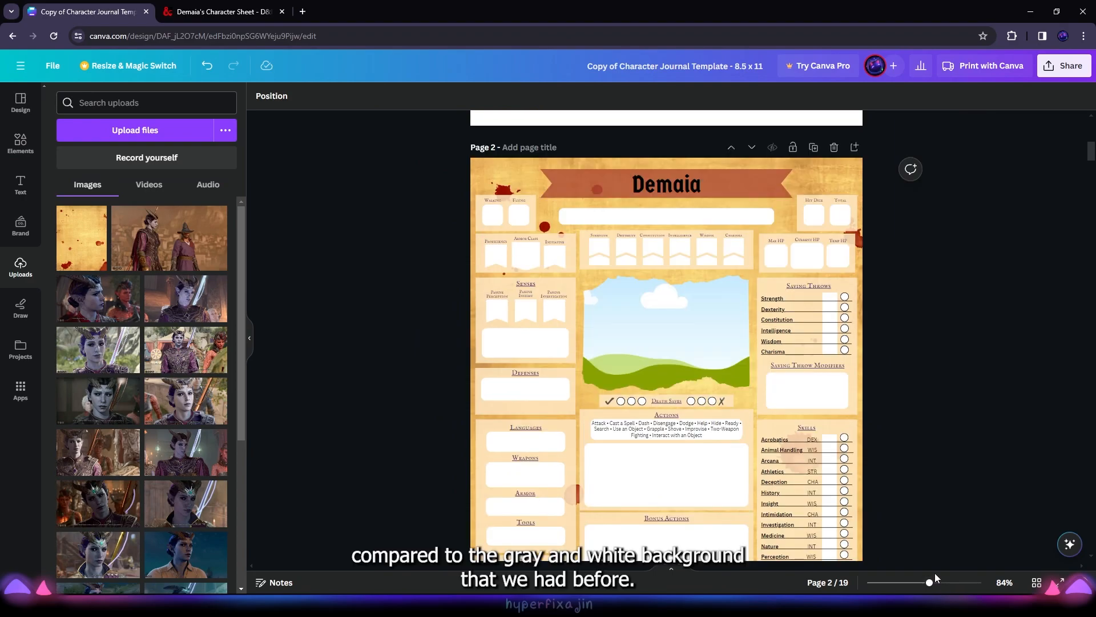
left_click(939, 582)
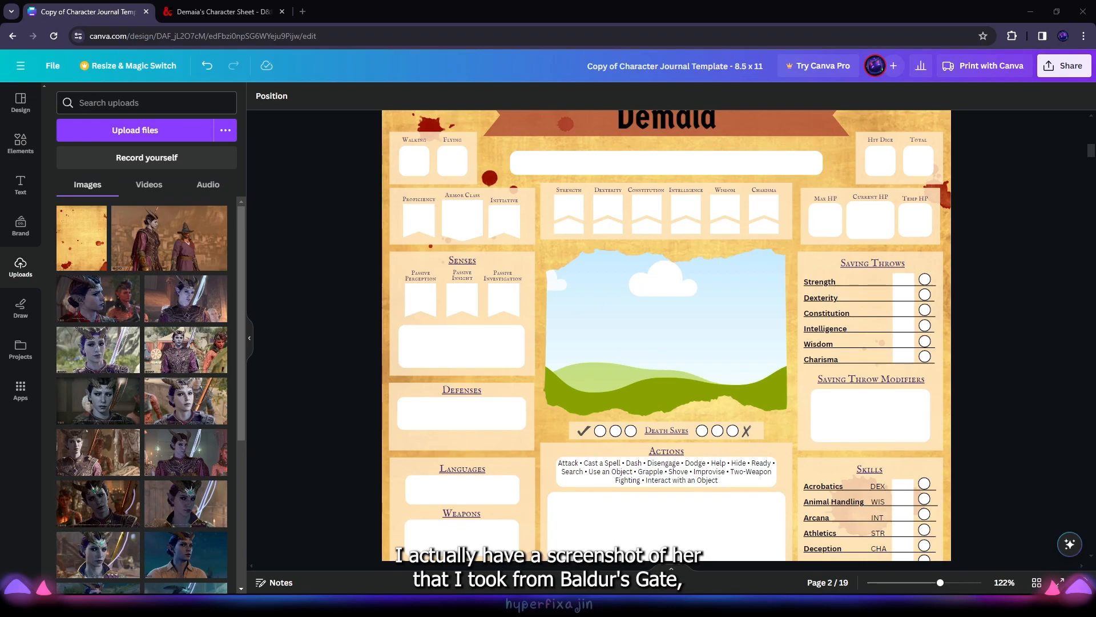
left_click_drag(502, 330, 665, 332)
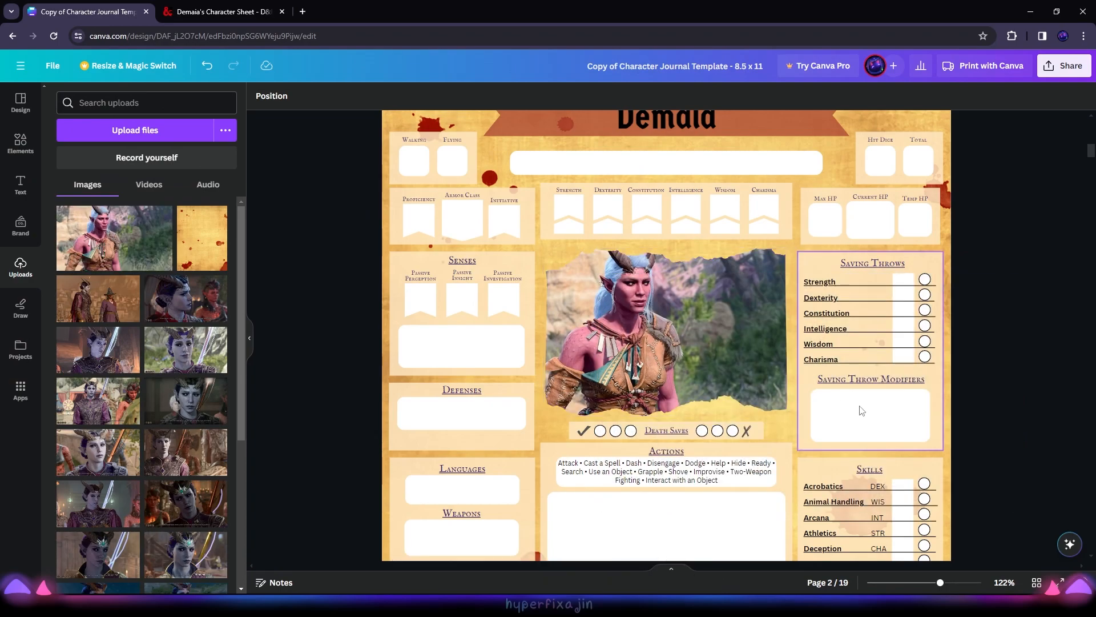
Step: Enlarge the character picture inside its torn-edge frame so she fills more of it, and apply the crop
left_click(659, 356)
double_click(696, 343)
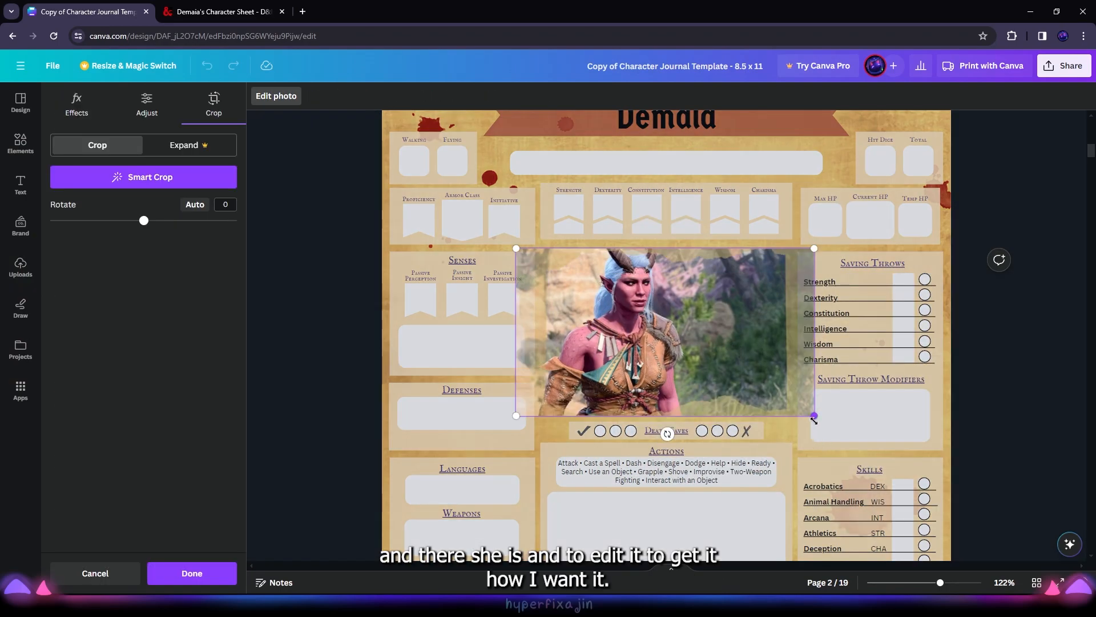
left_click_drag(812, 413, 880, 454)
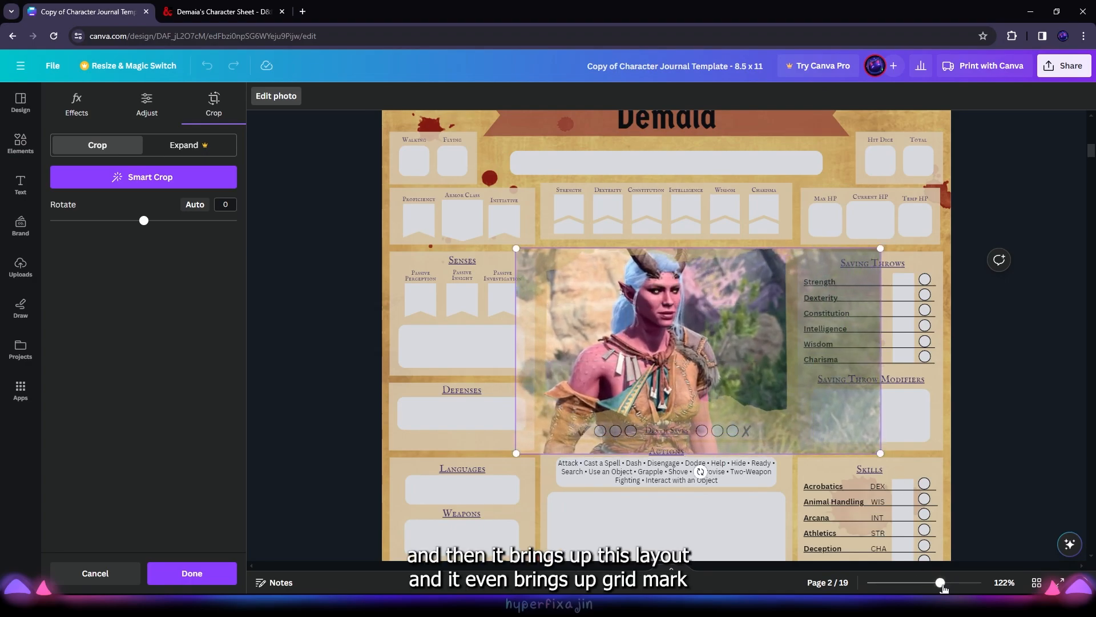
left_click_drag(942, 585, 952, 579)
left_click_drag(1017, 523, 1022, 524)
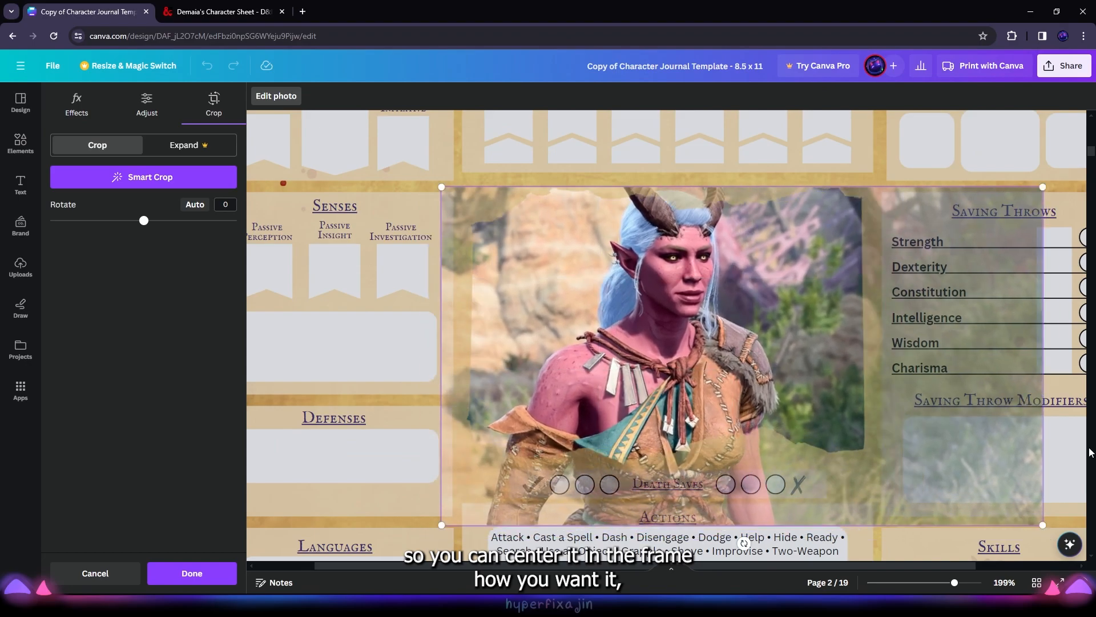
left_click_drag(1046, 527, 1000, 502)
left_click_drag(662, 400, 692, 535)
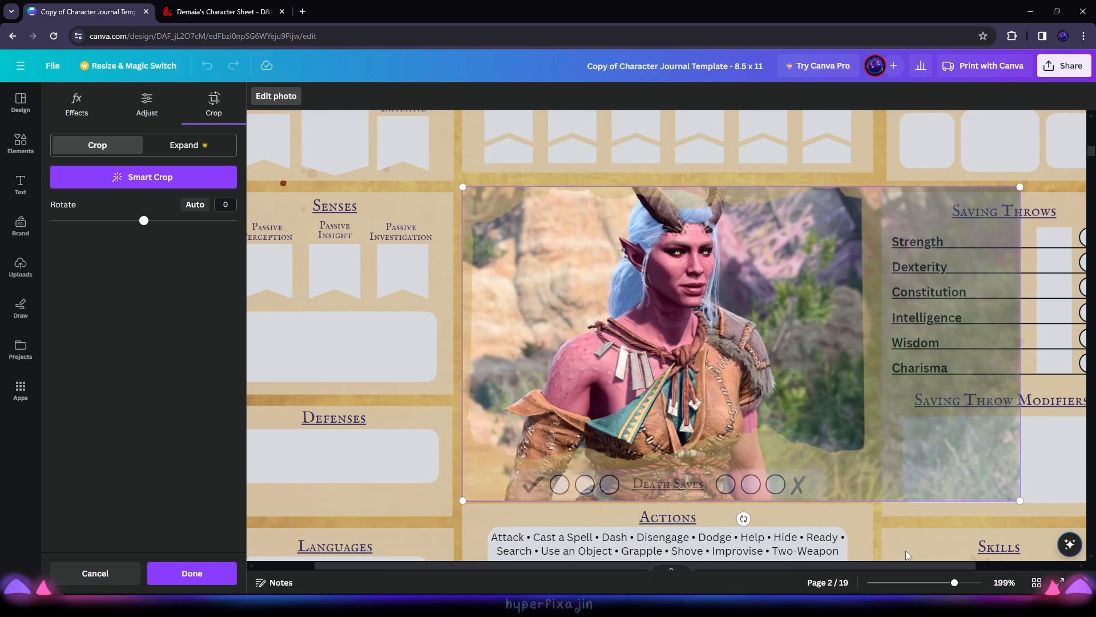
left_click(192, 575)
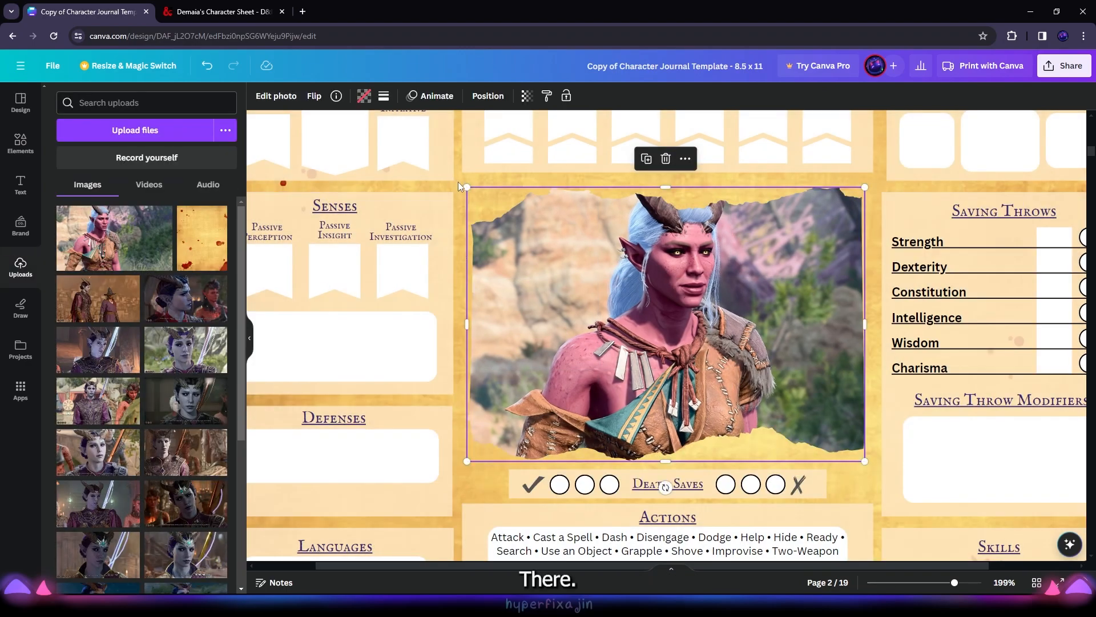
left_click(458, 180)
Step: Check the attacks on Demaia's D&D Beyond sheet and append "• Unarmed Strike" to the Actions list in Canva
left_click_drag(952, 583, 941, 583)
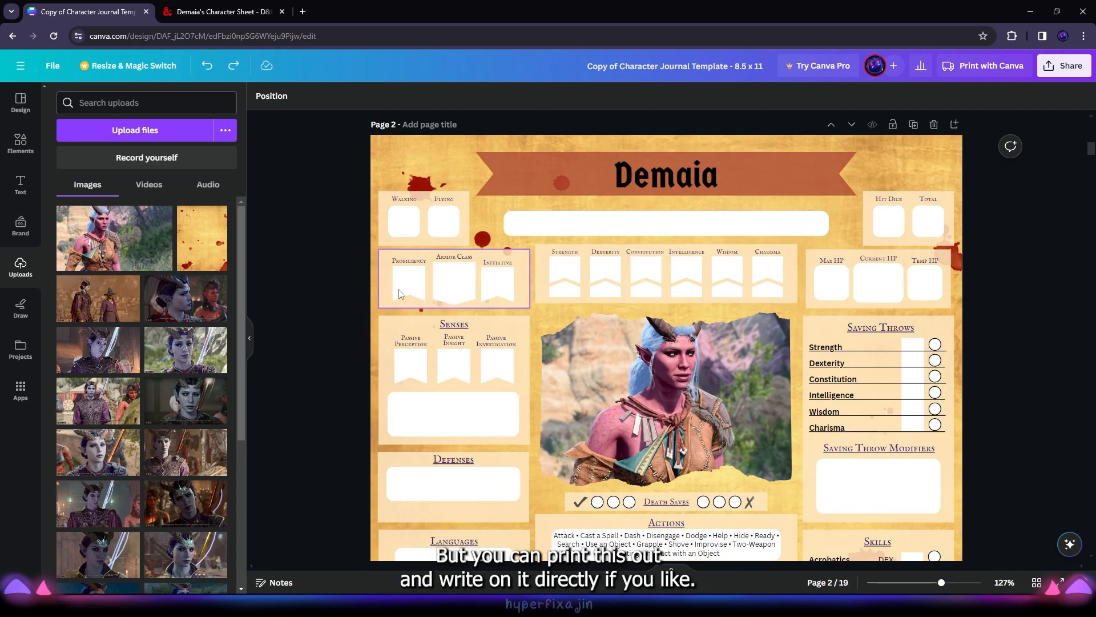
scroll(437, 402, "down", 3)
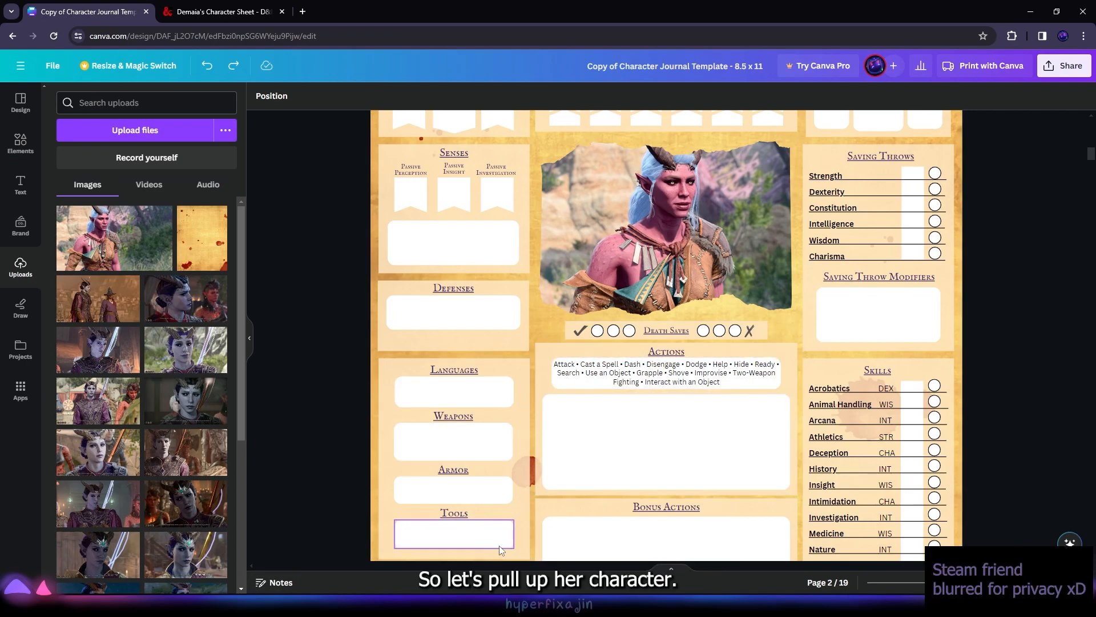
left_click(274, 12)
scroll(574, 346, "down", 2)
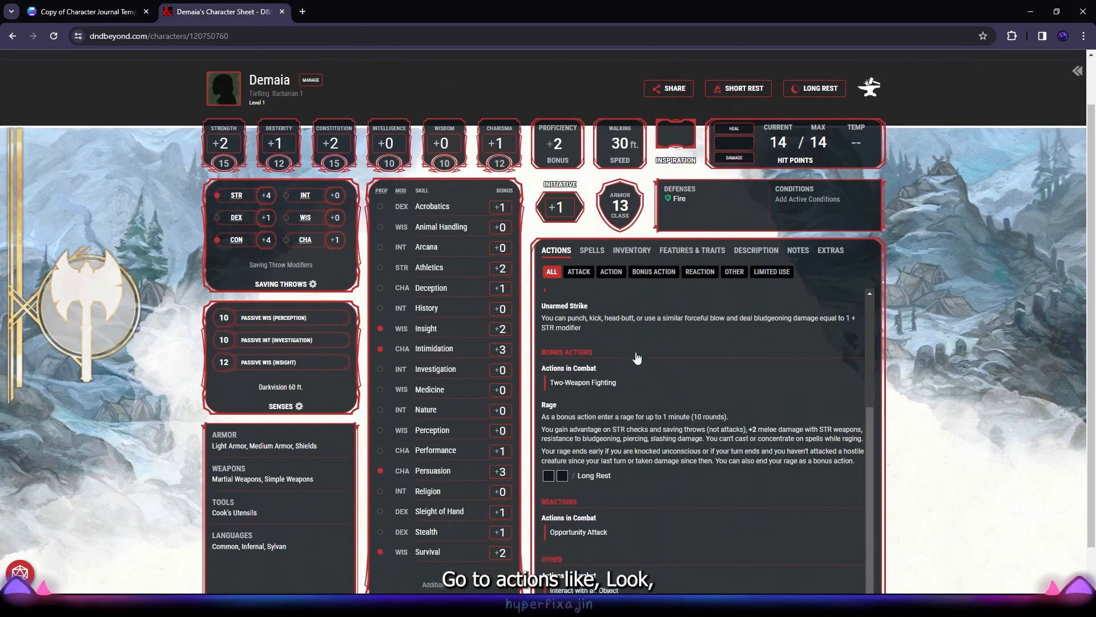
scroll(566, 314, "up", 5)
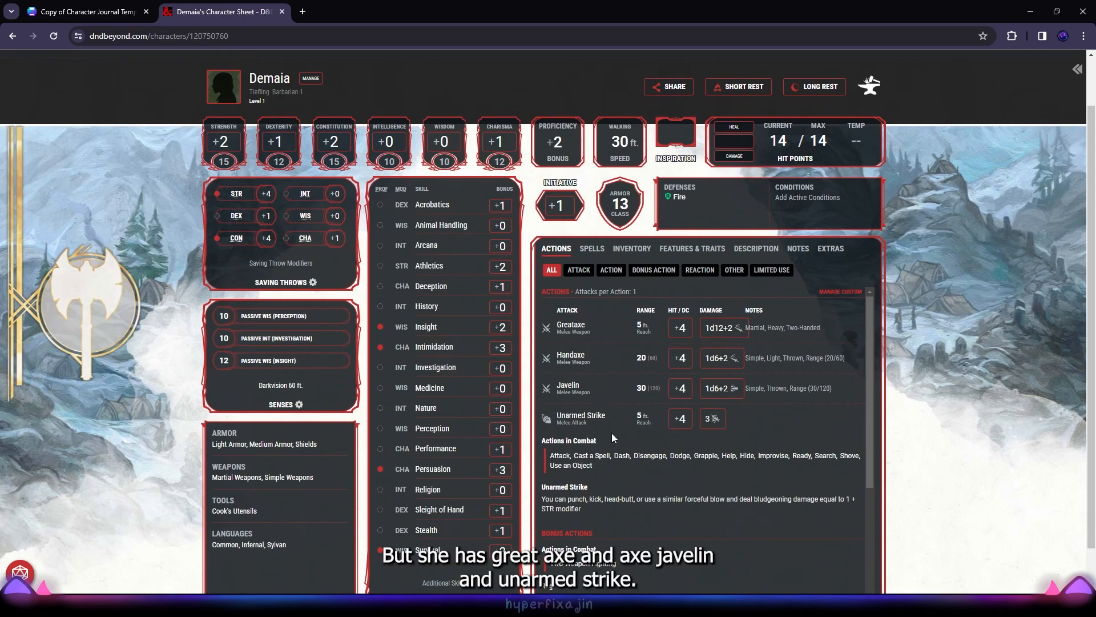
left_click(88, 12)
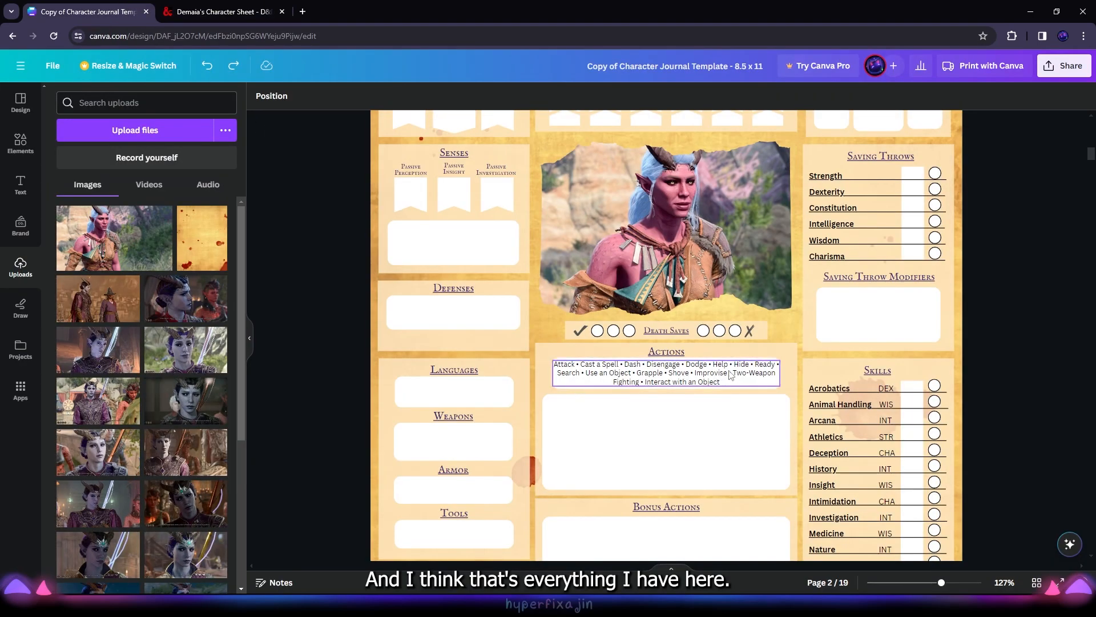
left_click(745, 383)
left_click(744, 380)
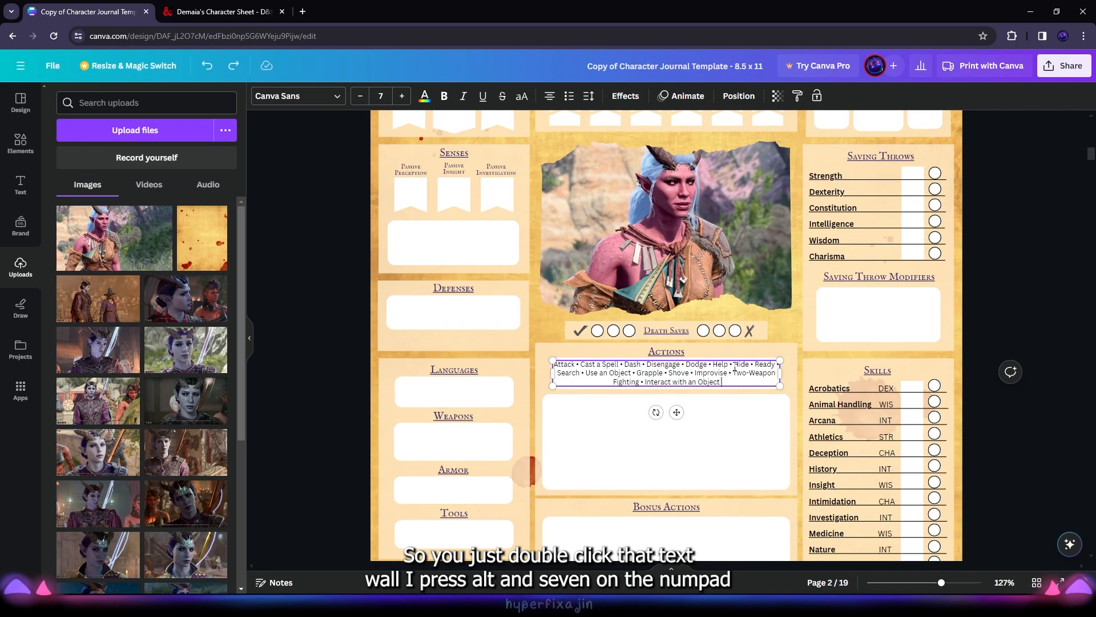
type("•")
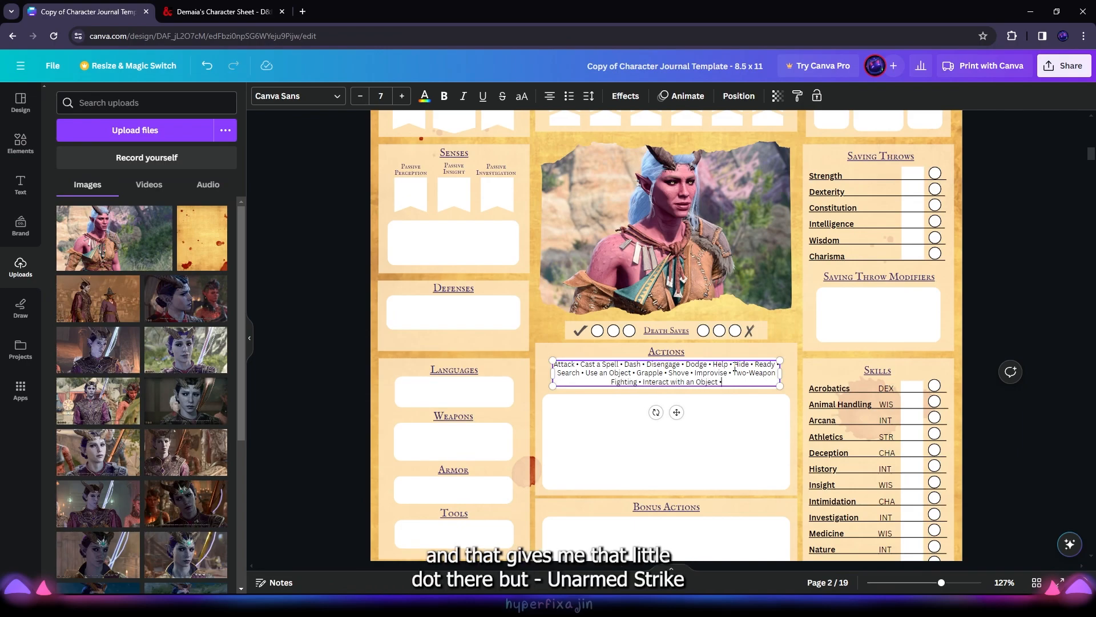
type(" Unarmed Strike")
Step: Review the weapon attacks and the bonus actions on Demaia's D&D Beyond character sheet
key("ctrl+Tab")
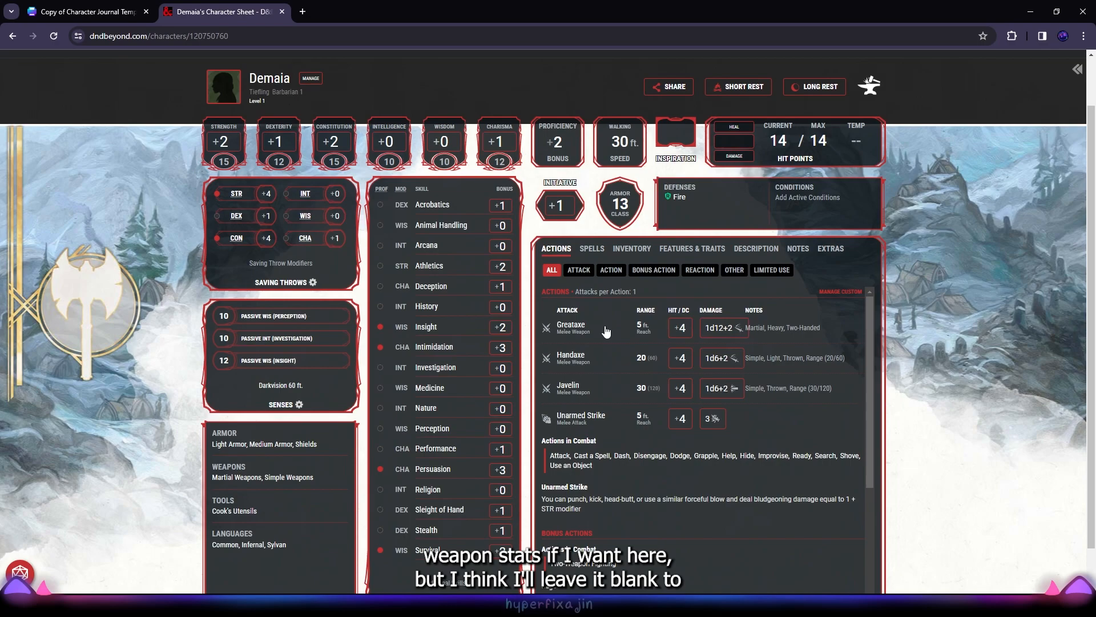
scroll(606, 332, "down", 2)
key("ctrl+shift+Tab")
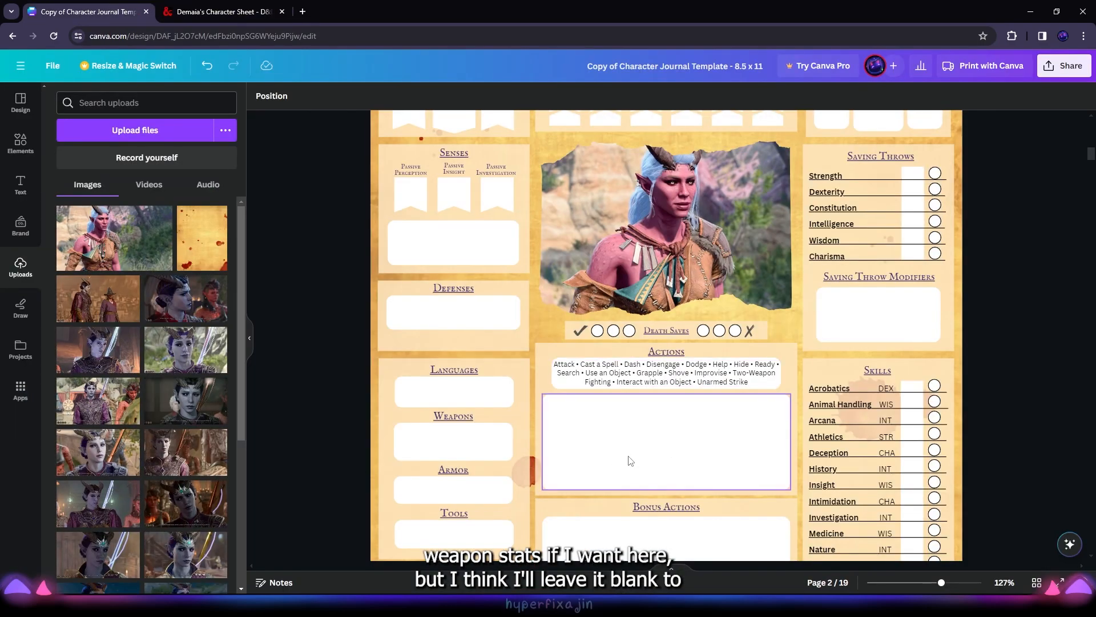
key("ctrl+Tab")
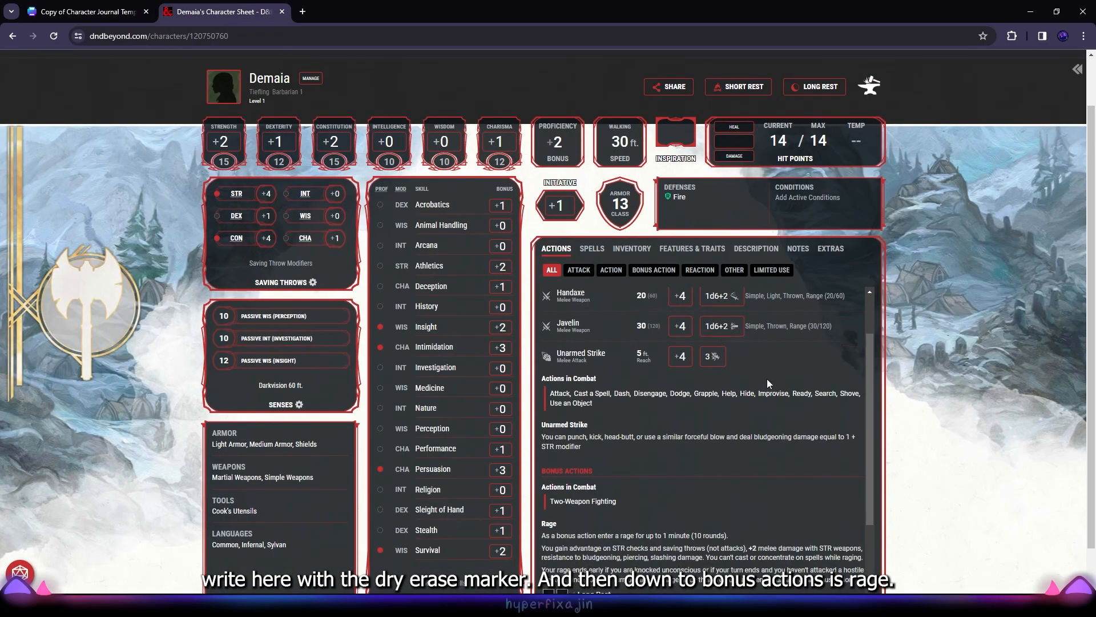
scroll(768, 383, "down", 2)
left_click(597, 366)
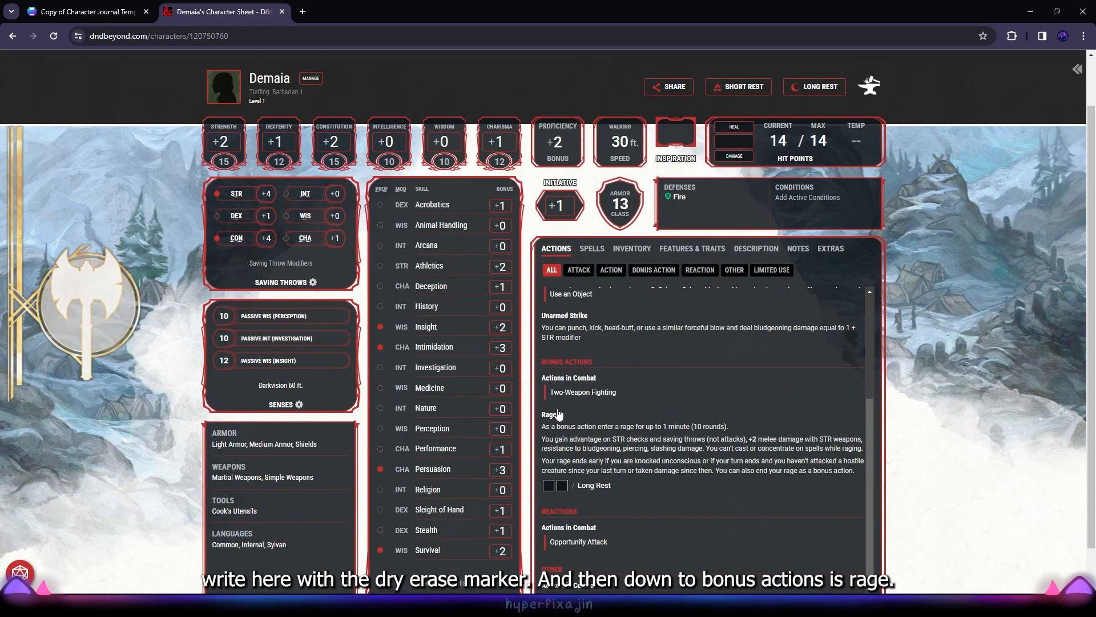
Step: Back in Canva, try entering placeholder text directly in the white Bonus Actions box, and remove it
left_click(80, 13)
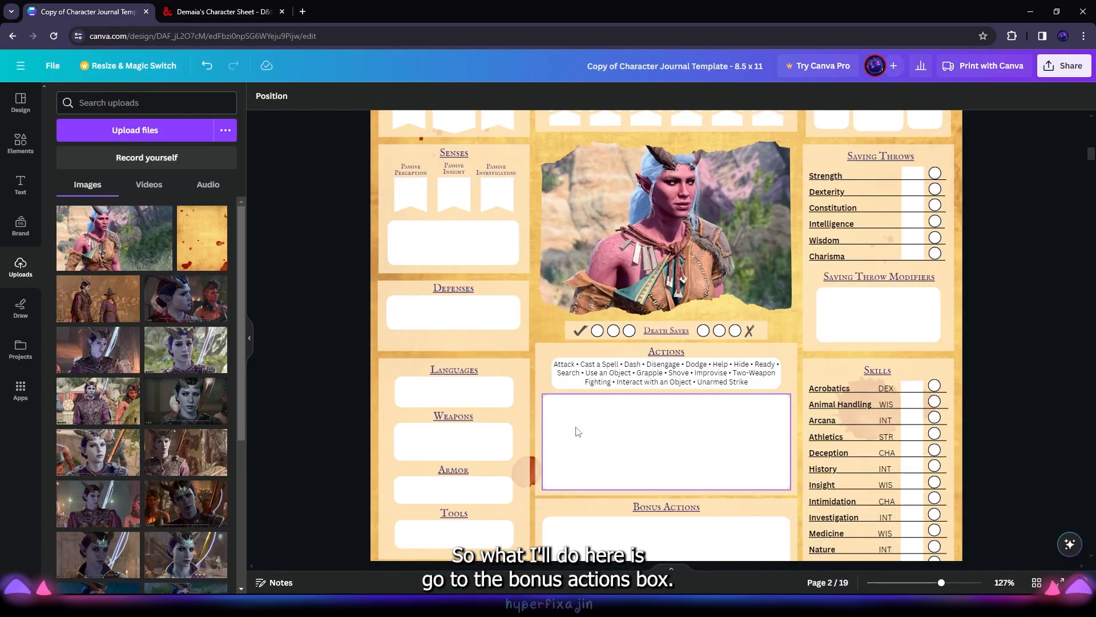
scroll(576, 434, "down", 3)
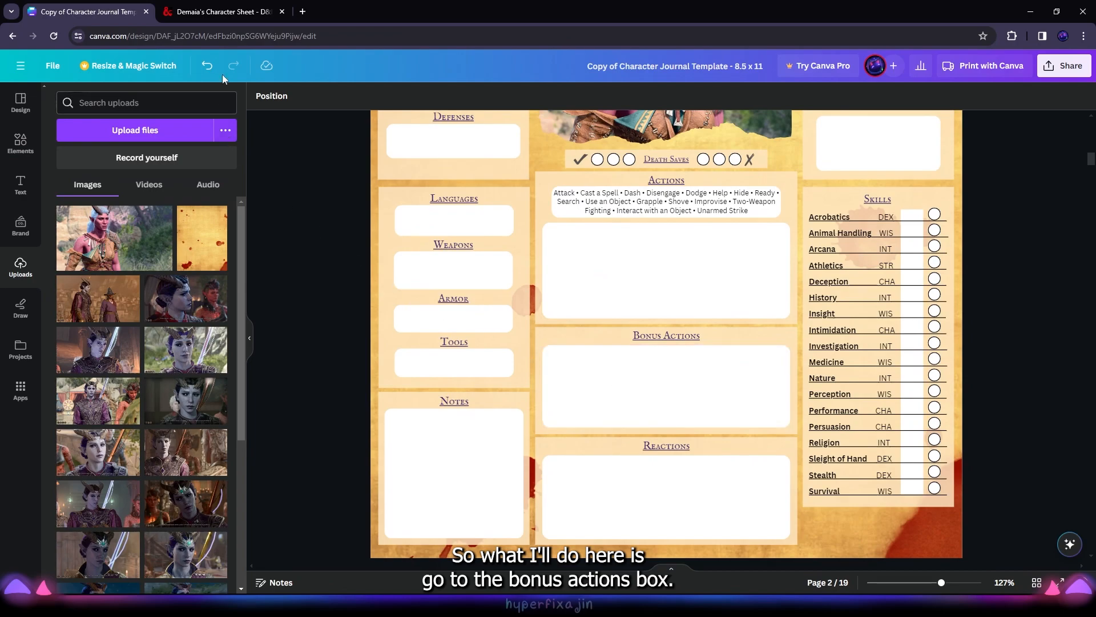
double_click(632, 388)
type("fjfklw")
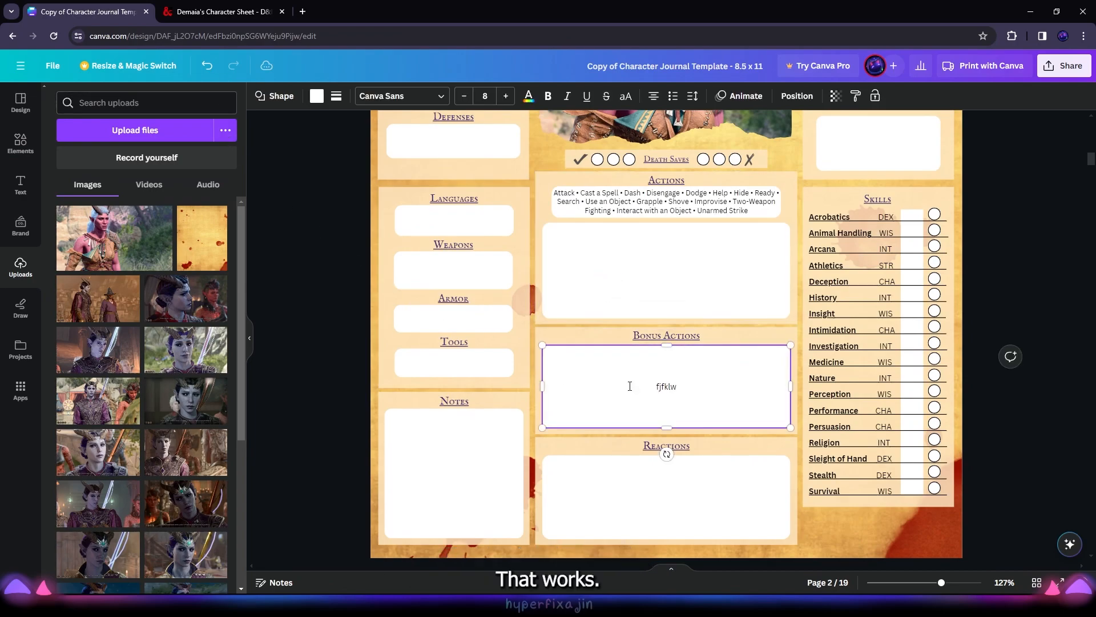
key("BackSpace")
key("BackSpace")
key("BackSpace")
Step: Duplicate the Actions list text and place the copy at the top of the Bonus Actions box
left_click(661, 210)
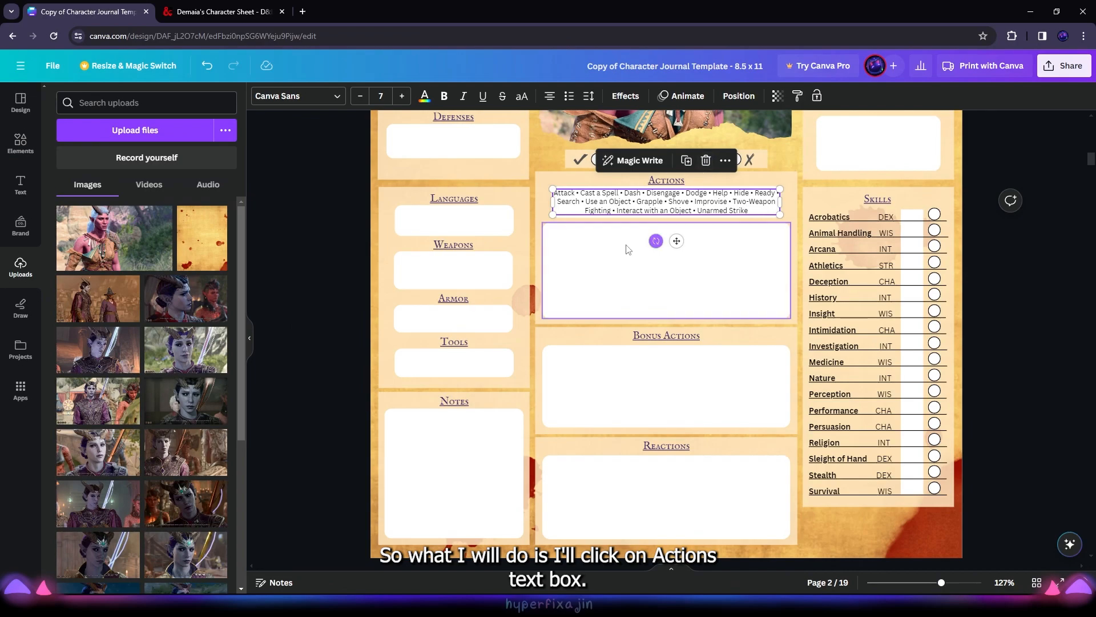
left_click(693, 166)
left_click_drag(688, 253, 674, 407)
left_click_drag(779, 376, 768, 375)
Step: Replace the duplicated text with the title "Rage", narrow its text box and start a new line below it
double_click(710, 368)
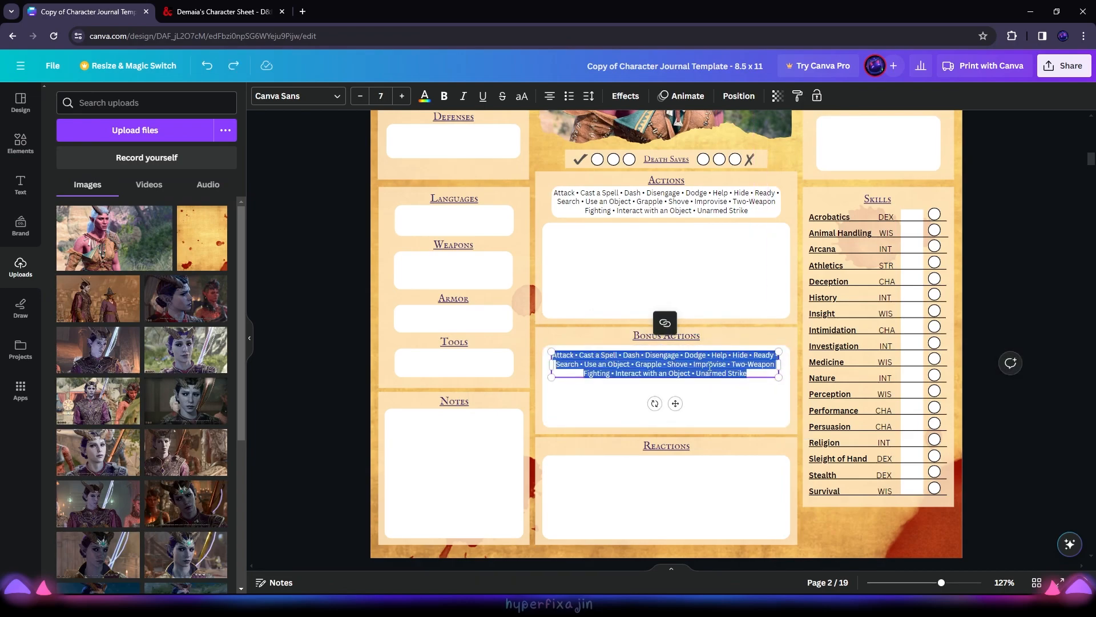
type("Rage")
left_click_drag(780, 355, 632, 360)
key("Return")
Step: Copy the full Rage description from the D&D Beyond sheet and paste it below the Rage title in Canva
left_click(223, 11)
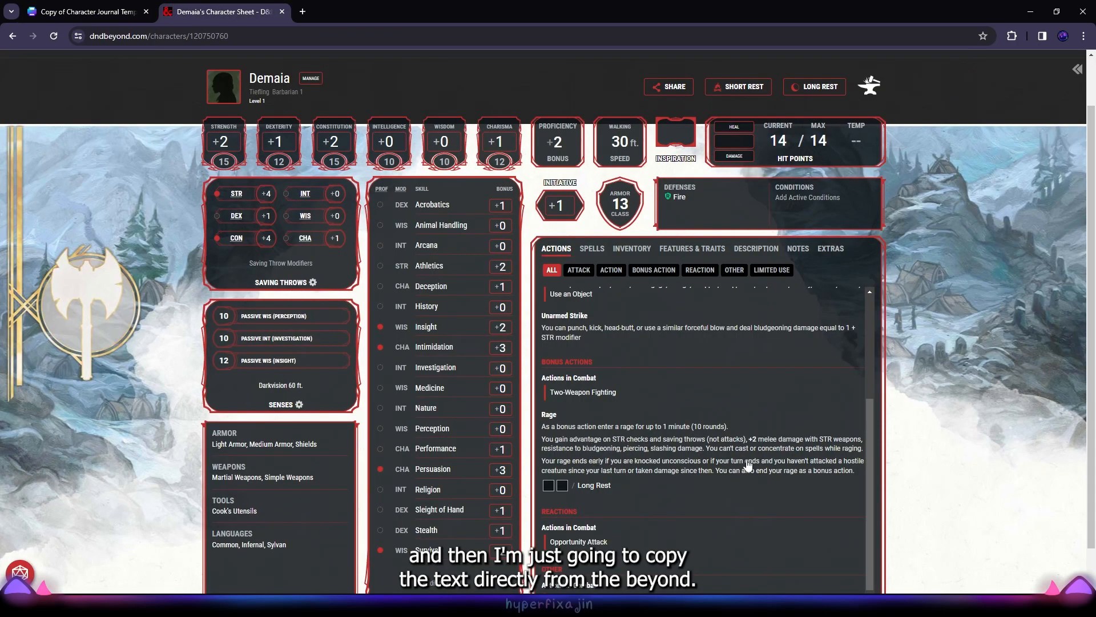
left_click_drag(856, 475, 538, 432)
key("ctrl+c")
left_click(104, 5)
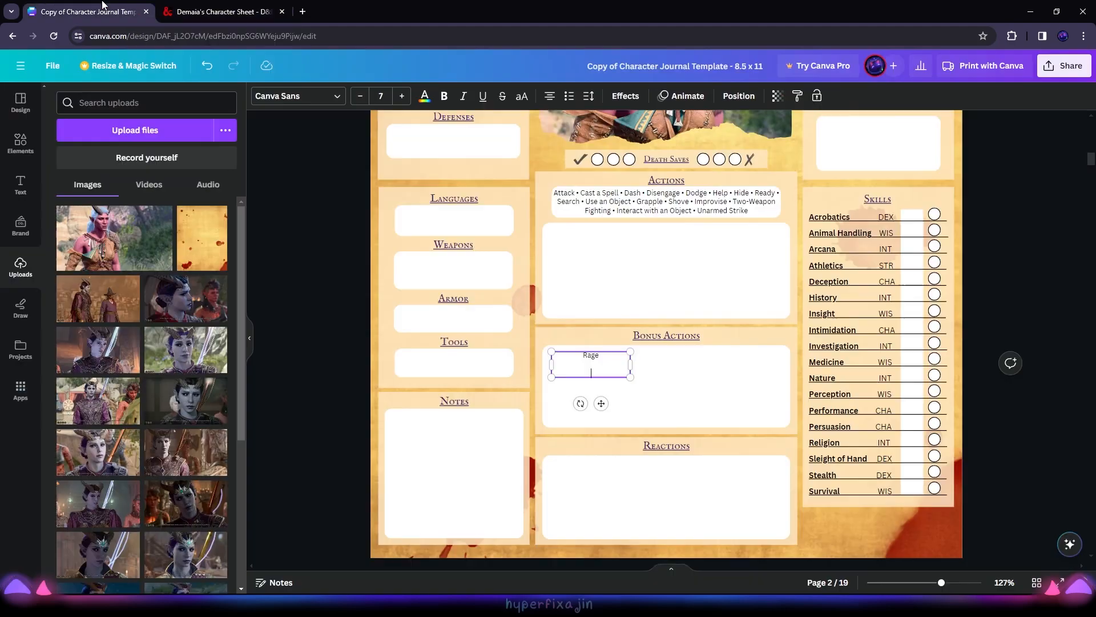
left_click(605, 372)
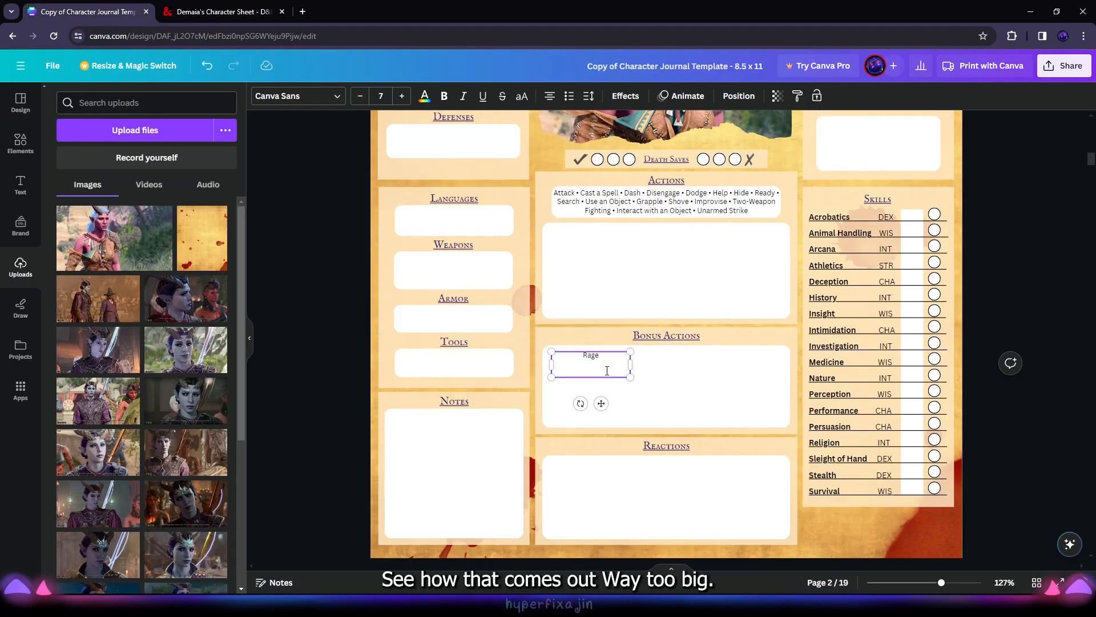
key("ctrl+v")
Step: Set the pasted Rage description to font size 6 and widen its text box within Bonus Actions
left_click_drag(630, 467, 665, 428)
left_click_drag(646, 500, 549, 364)
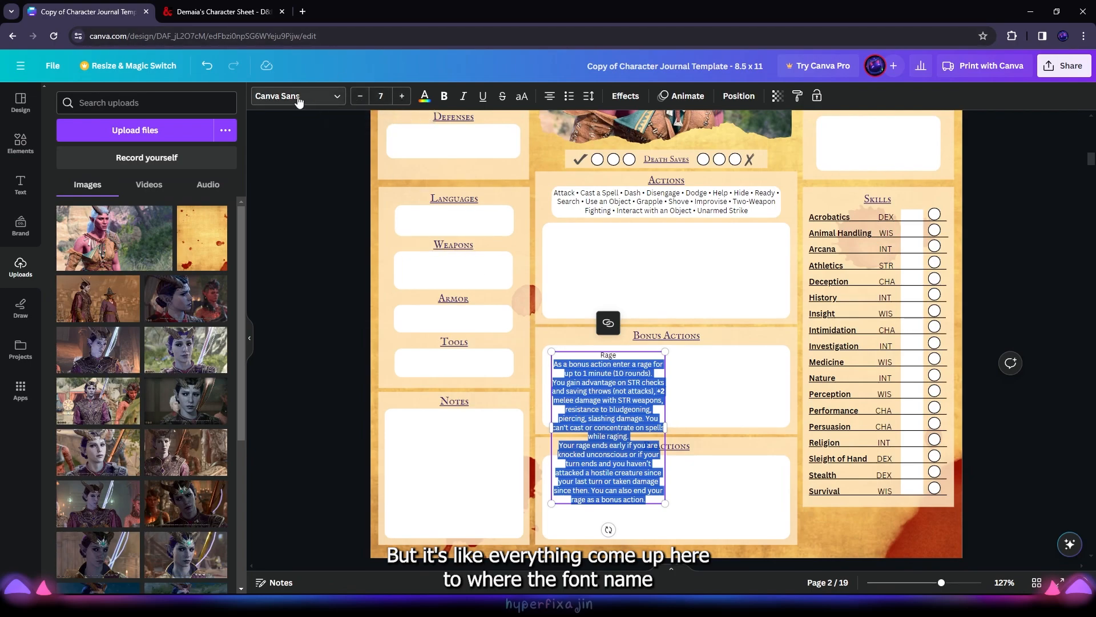
left_click(360, 103)
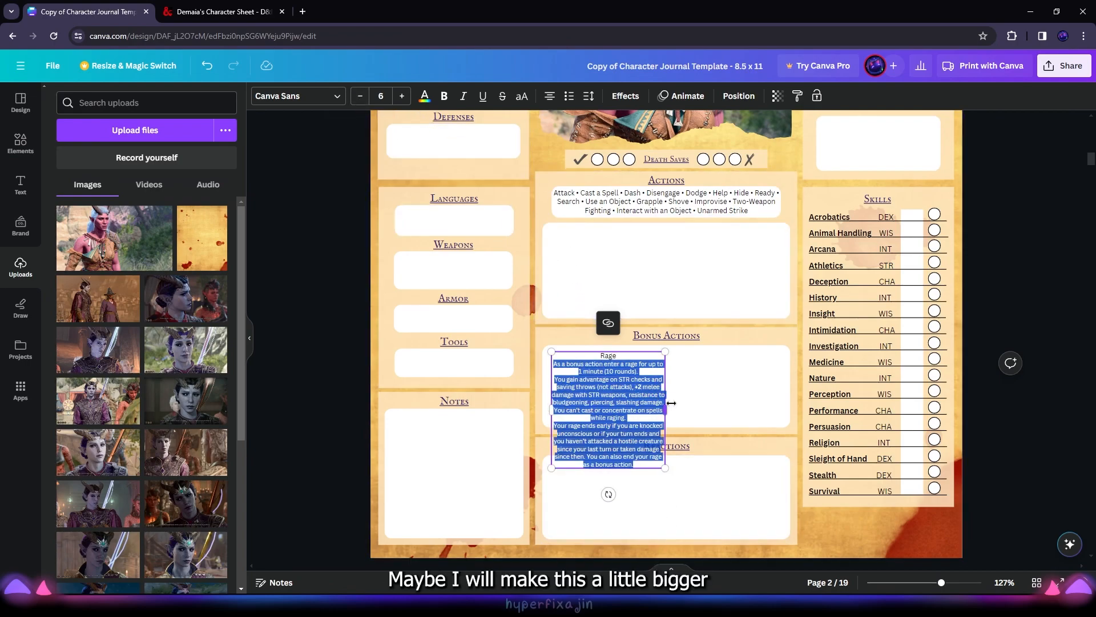
left_click_drag(672, 408, 709, 407)
Step: Undo any accidental box move, and lock the white Bonus Actions box and the peach background behind it
left_click(729, 370)
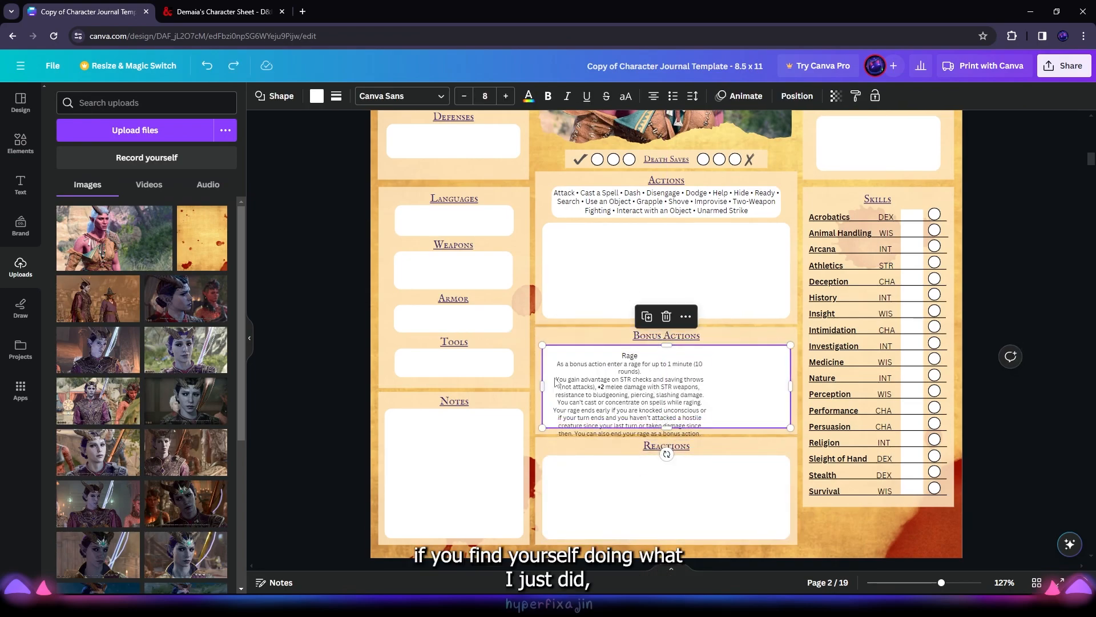
left_click_drag(754, 374, 754, 350)
key("ctrl+z")
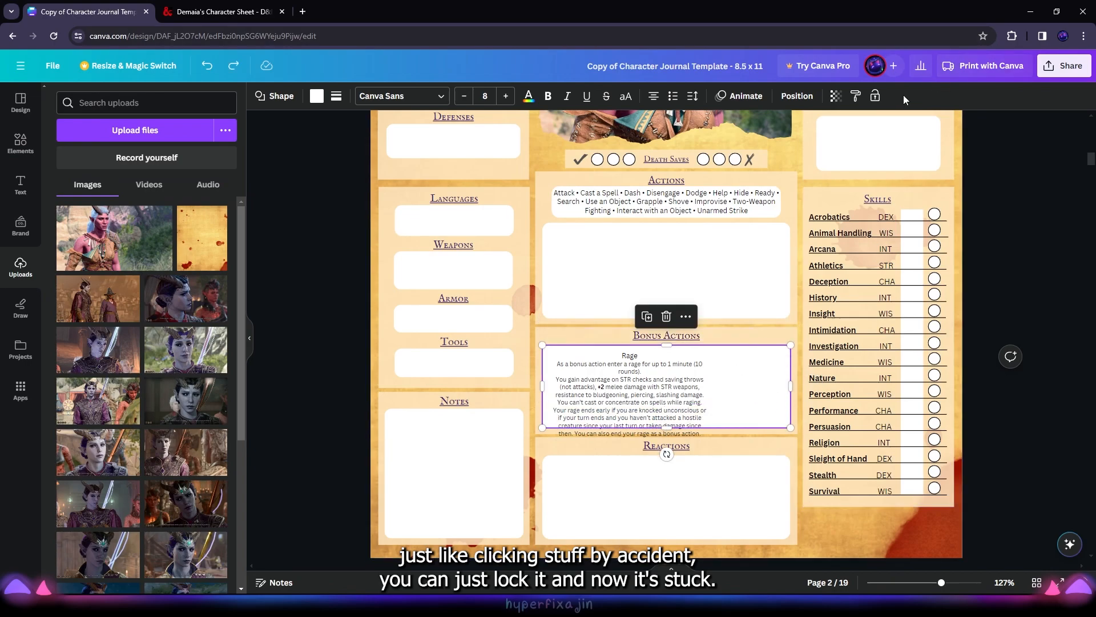
left_click(875, 96)
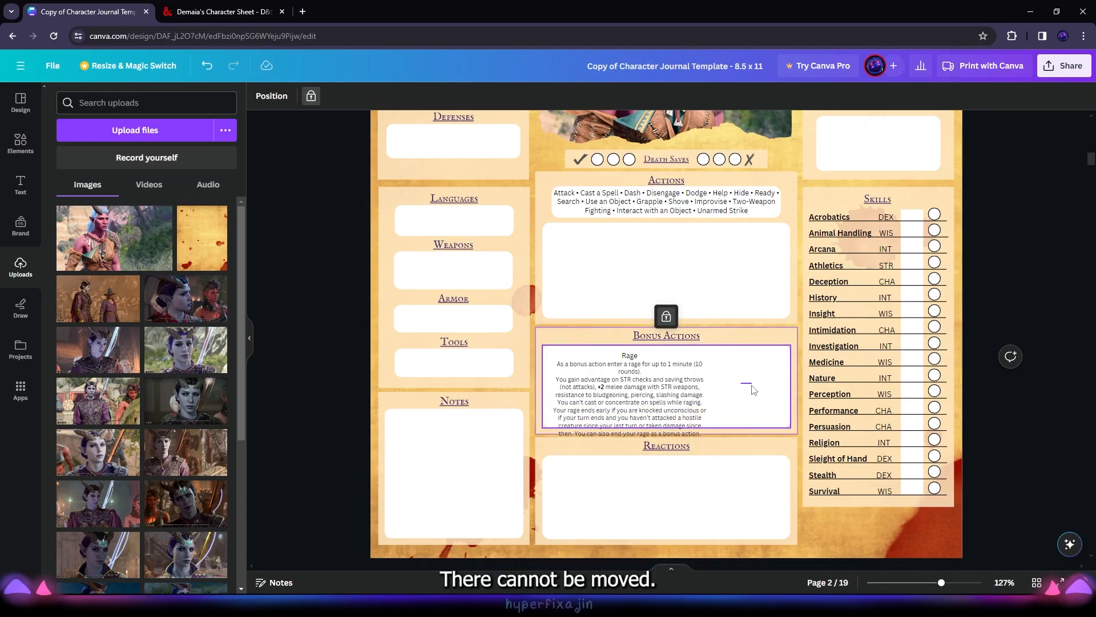
left_click(778, 363)
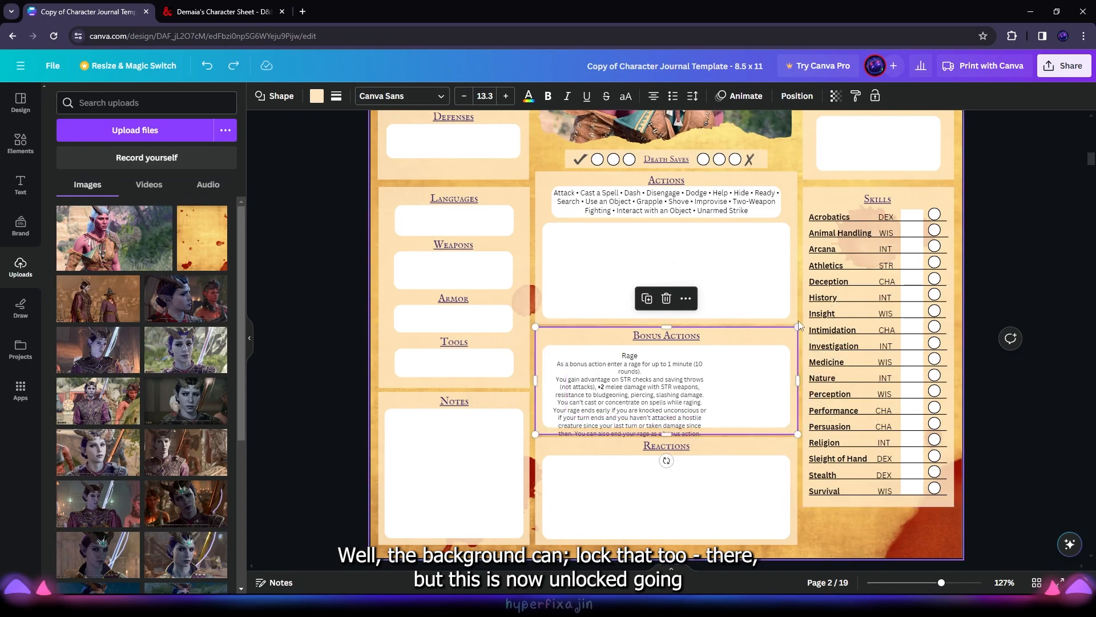
left_click(875, 96)
Step: Move the Rage text into the upper-left corner of the Bonus Actions box, and bold and underline its title
left_click(657, 392)
left_click_drag(657, 392, 626, 352)
left_click(444, 96)
left_click(483, 96)
left_click(660, 384)
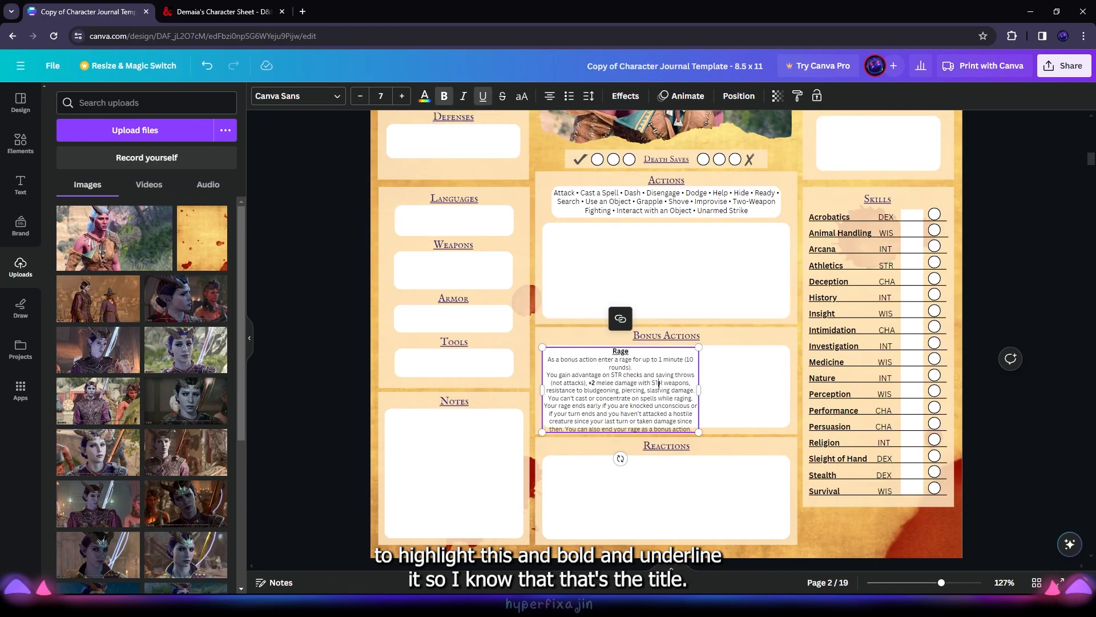
left_click(699, 390)
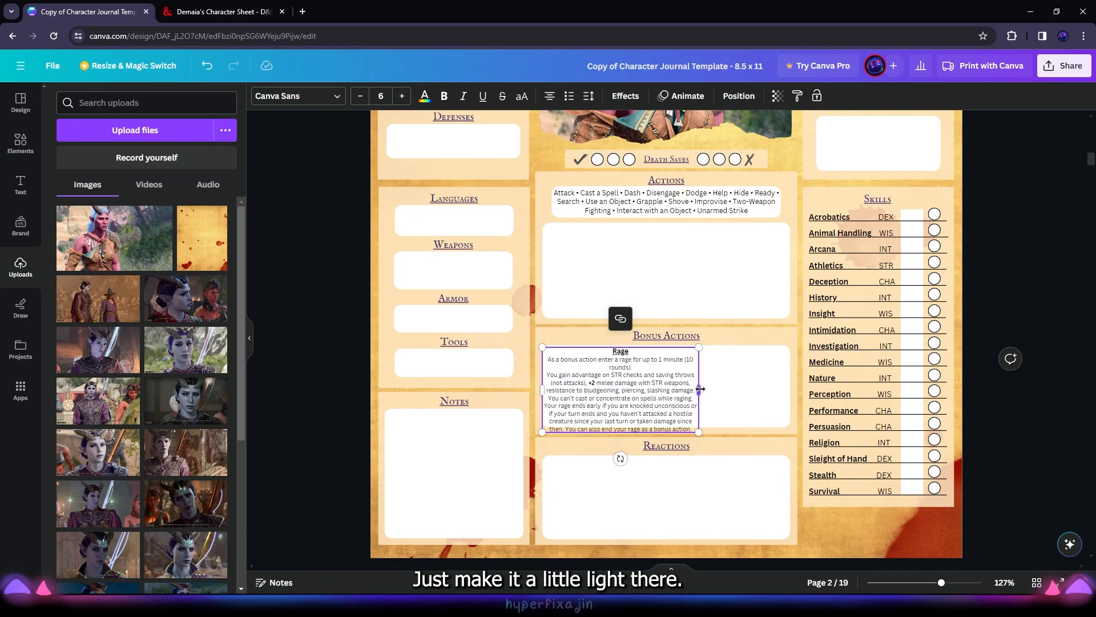
Step: Widen the Rage text box slightly and align it to the horizontal center of the page within the Bonus Actions box
left_click_drag(700, 390, 716, 390)
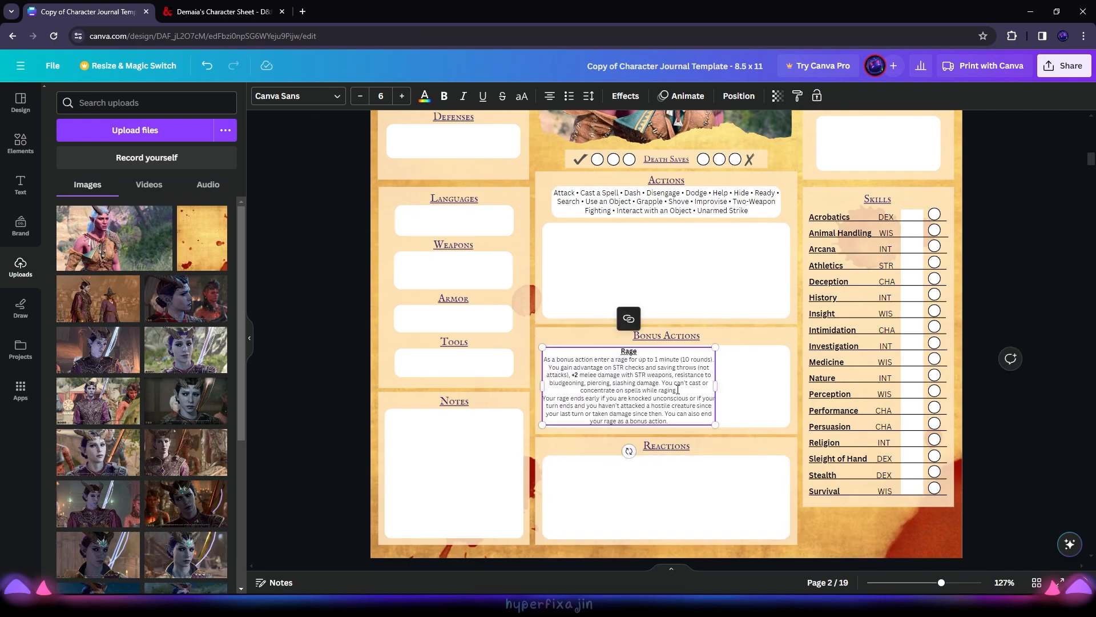
left_click(997, 366)
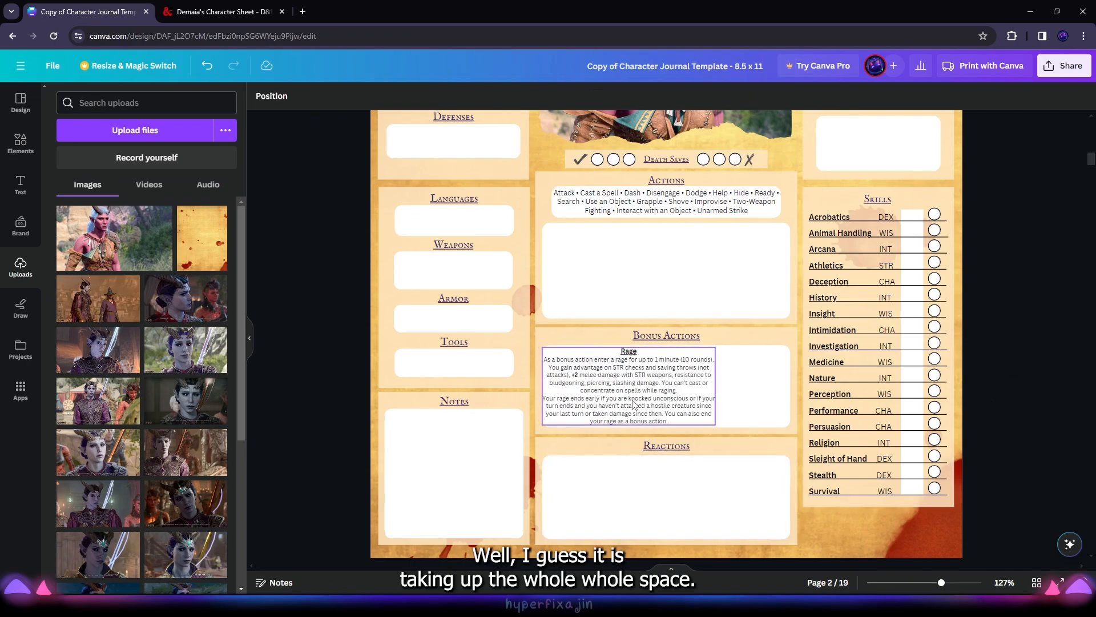
left_click_drag(631, 400, 667, 400)
right_click(666, 400)
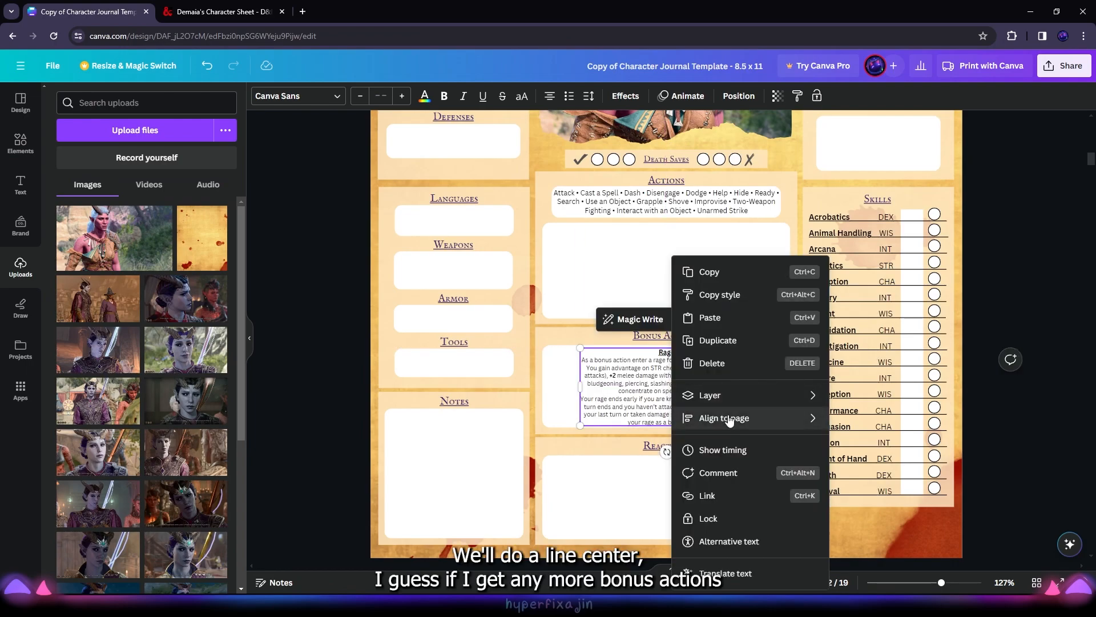
mouse_move(772, 425)
left_click(864, 441)
Step: Check how many Rage uses per long rest Demaia's D&D Beyond character sheet allows, and return to the Canva journal
left_click(222, 11)
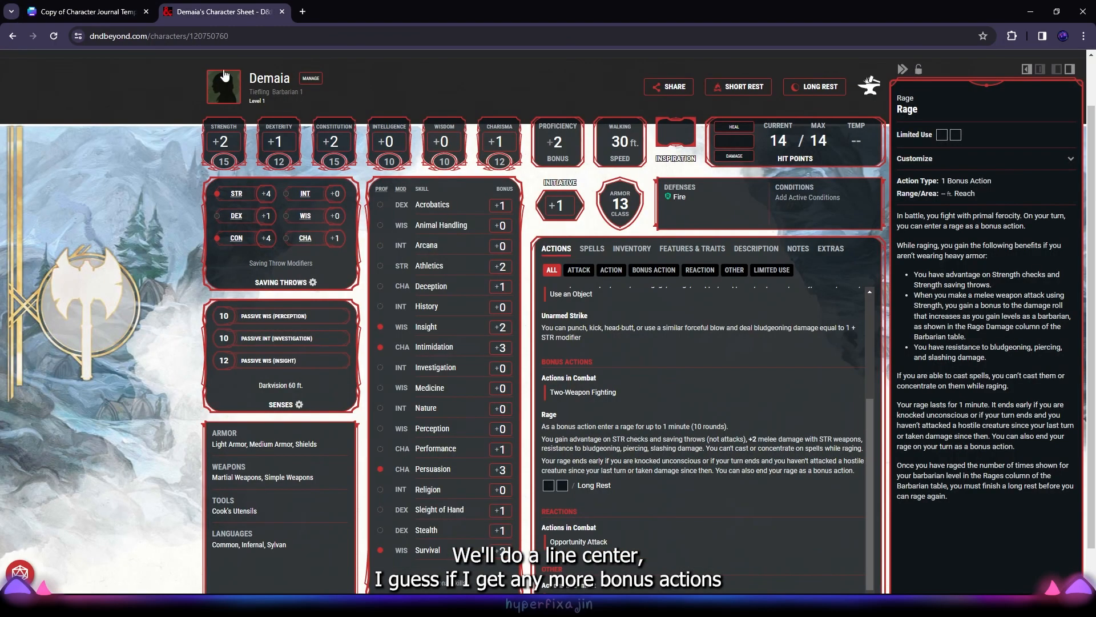
left_click(91, 12)
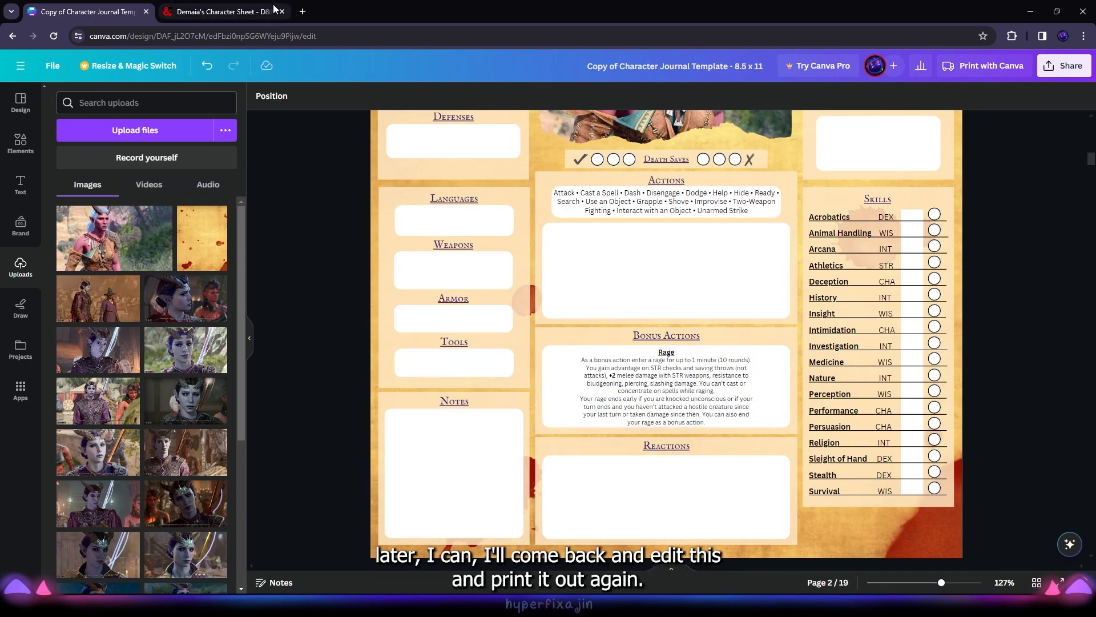
left_click(241, 7)
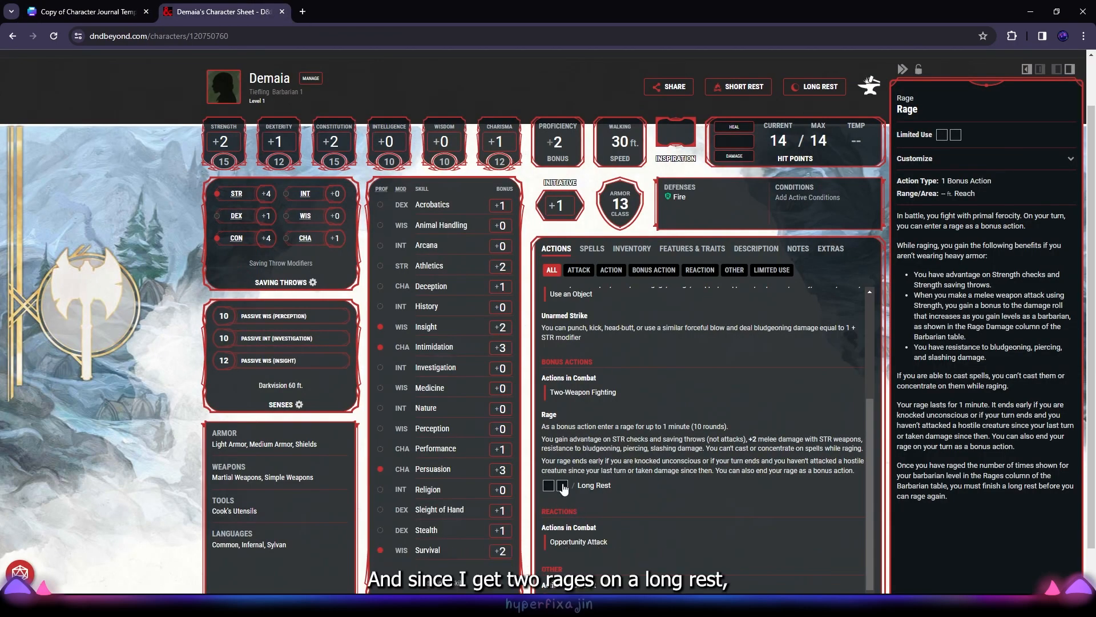
left_click(92, 11)
Step: Add a square shape to the character sheet page and shrink it proportionally to checkbox size
scroll(642, 330, "down", 3)
scroll(641, 330, "up", 2)
key("ctrl+z")
left_click(21, 141)
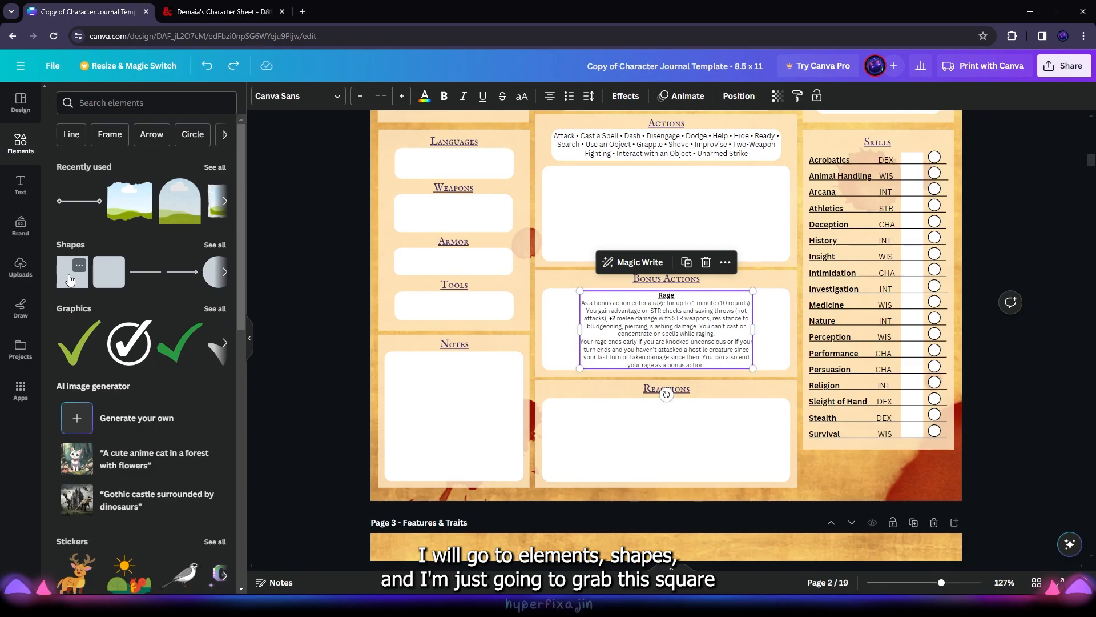
left_click(69, 281)
scroll(762, 314, "up", 2)
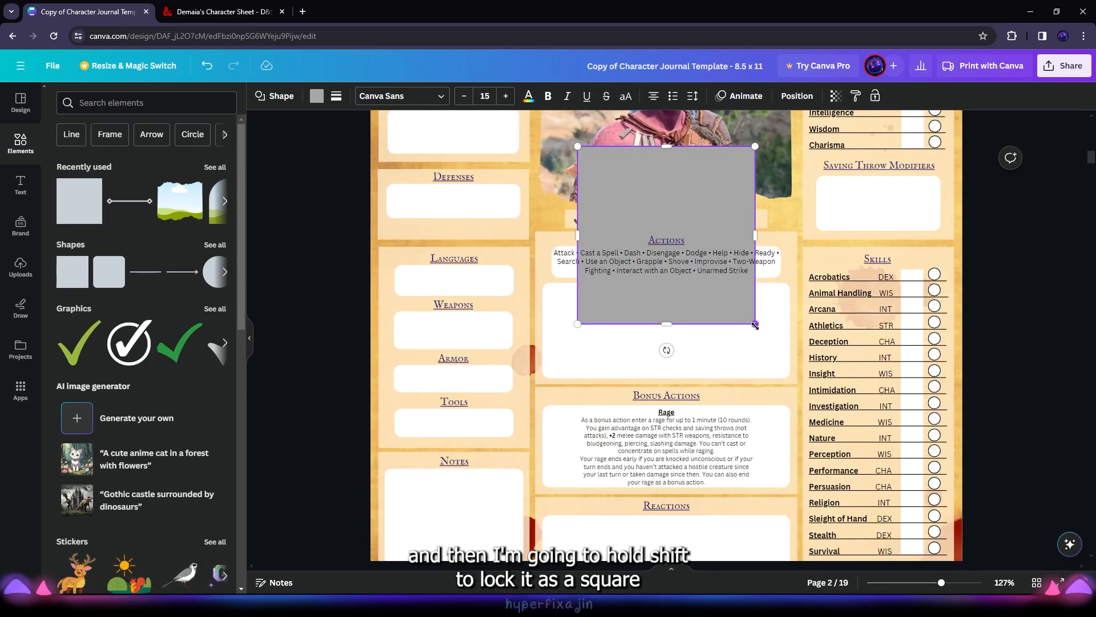
left_click_drag(755, 324, 587, 170)
Step: Place the small square beside the Rage text in Bonus Actions and position a duplicate of it directly below
left_click_drag(585, 155, 581, 385)
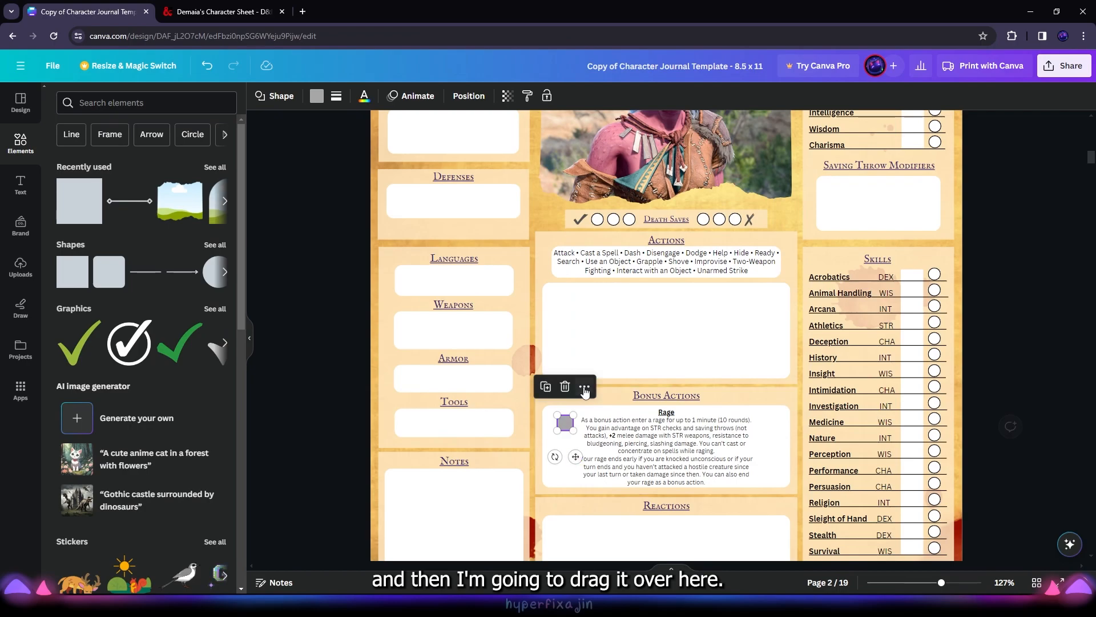
key("ctrl+d")
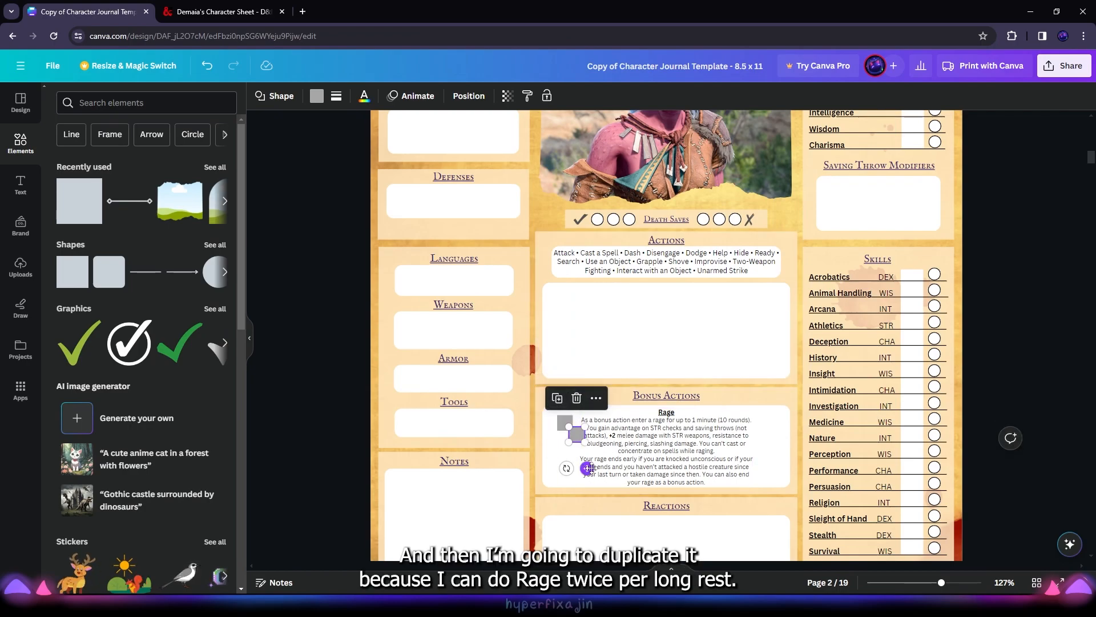
left_click_drag(587, 468, 579, 475)
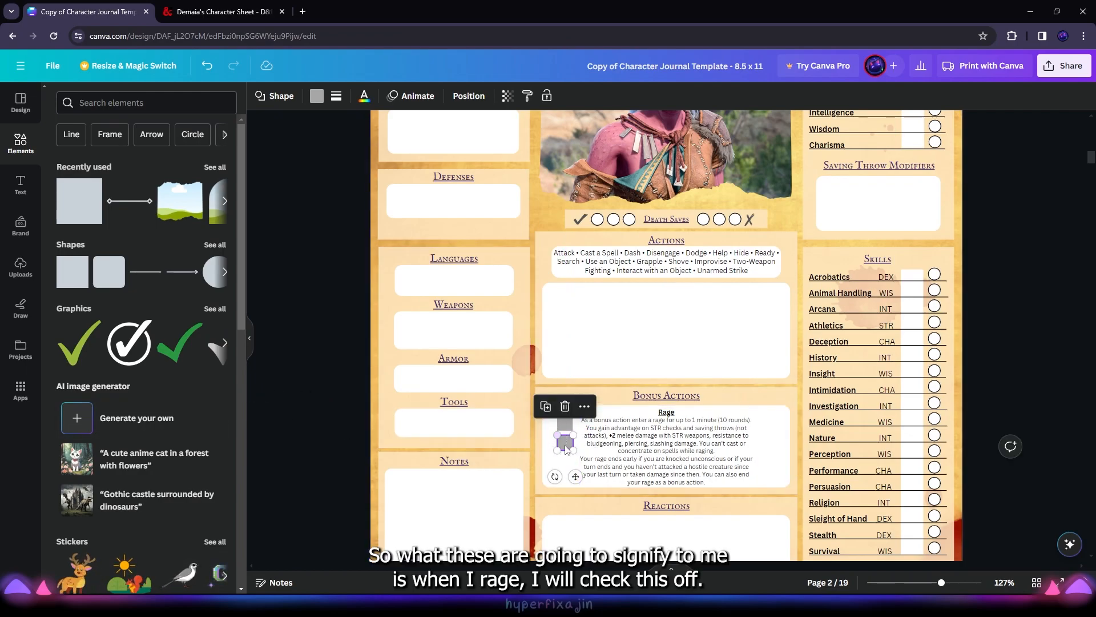
Step: Copy the white fill and black outline style of a Death Saves circle onto both squares beside the Rage text
left_click(564, 423)
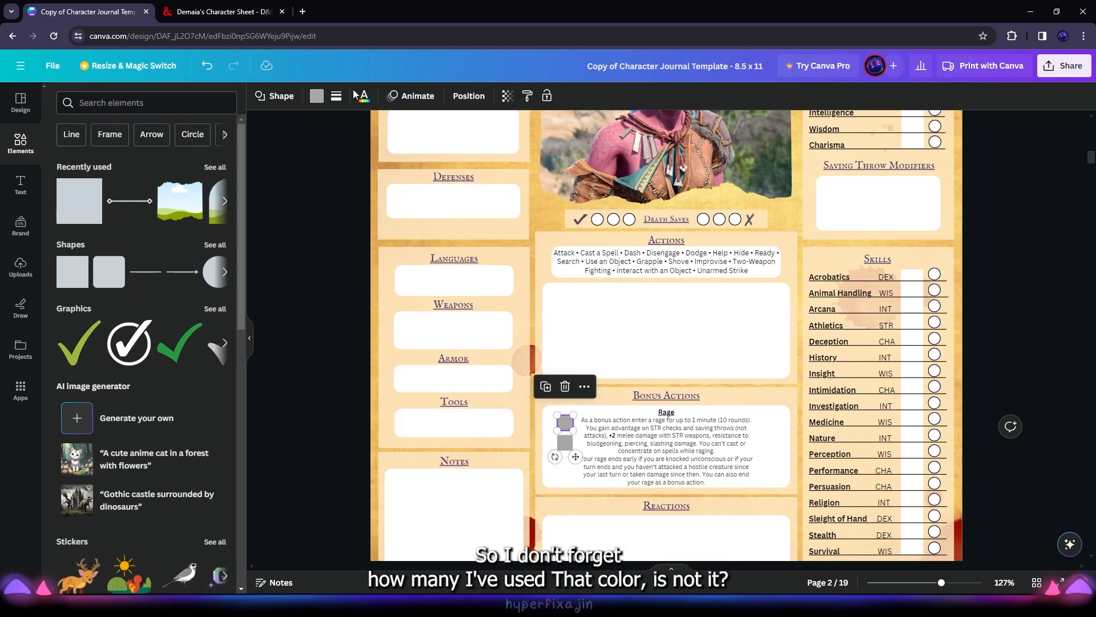
left_click(316, 96)
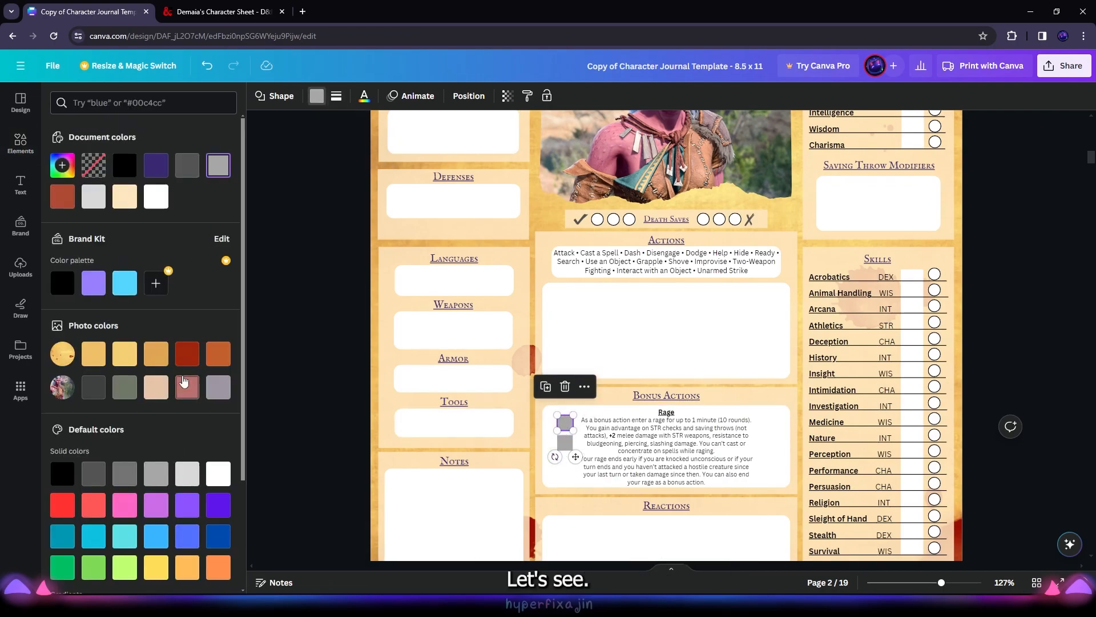
left_click(630, 220)
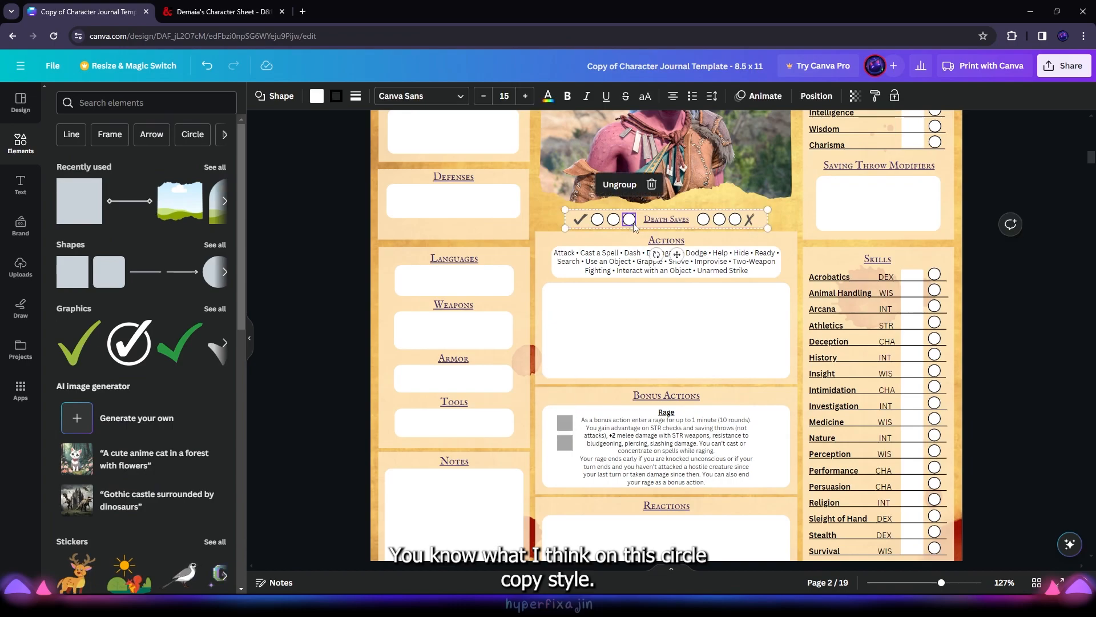
left_click(874, 96)
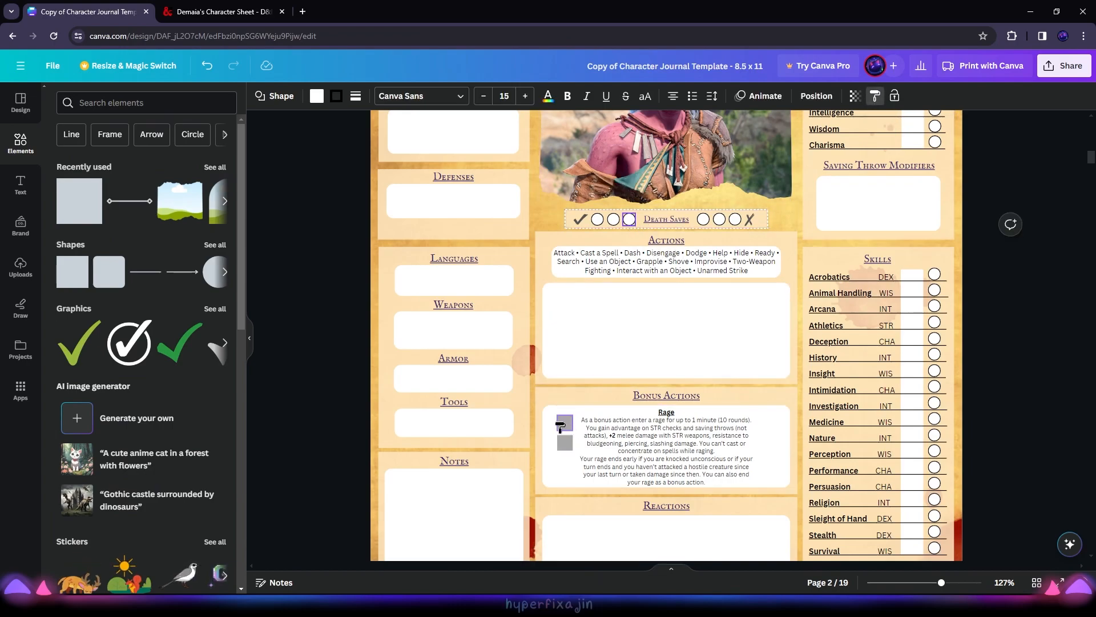
left_click(561, 424)
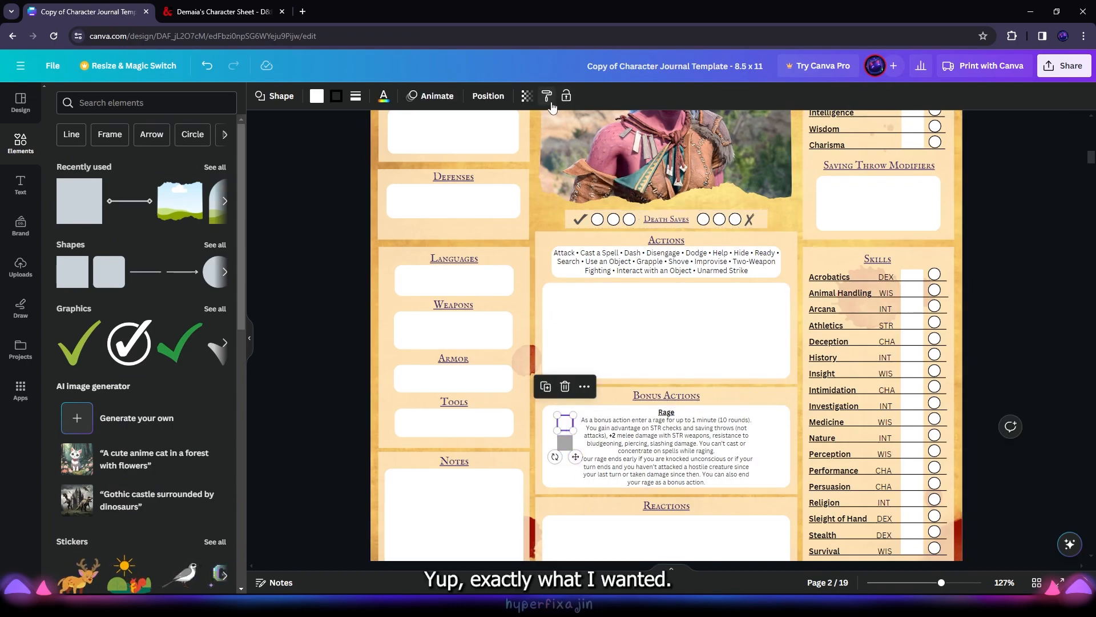
left_click(546, 96)
left_click(565, 443)
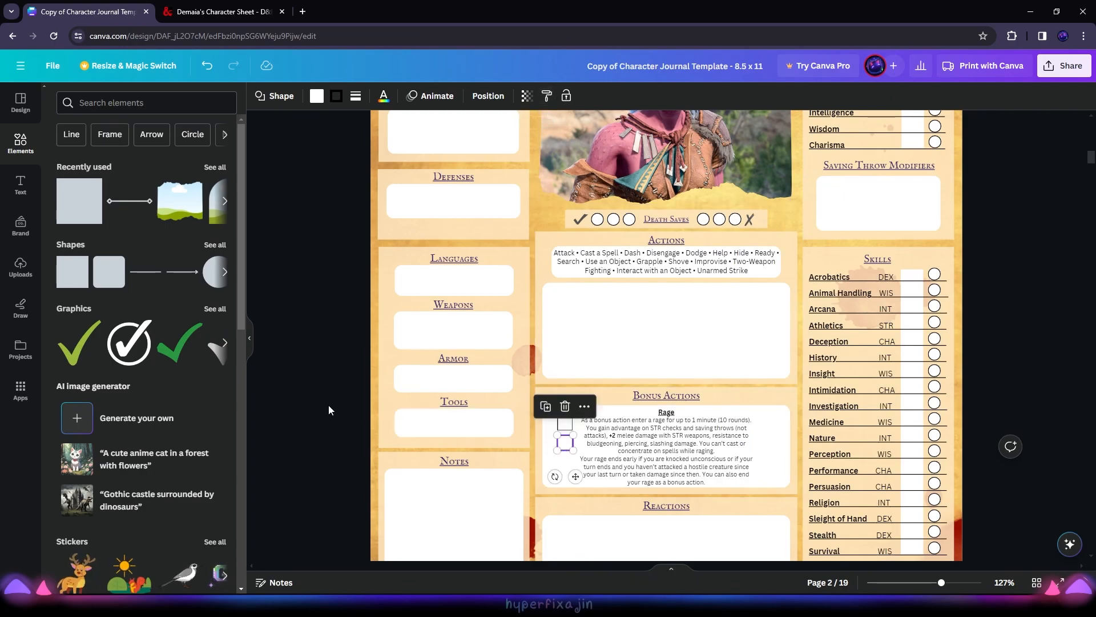
left_click(328, 410)
Step: Review the reactions and spells on Demaia's D&D Beyond character sheet for the Reactions box, and return to Canva
scroll(665, 336, "down", 3)
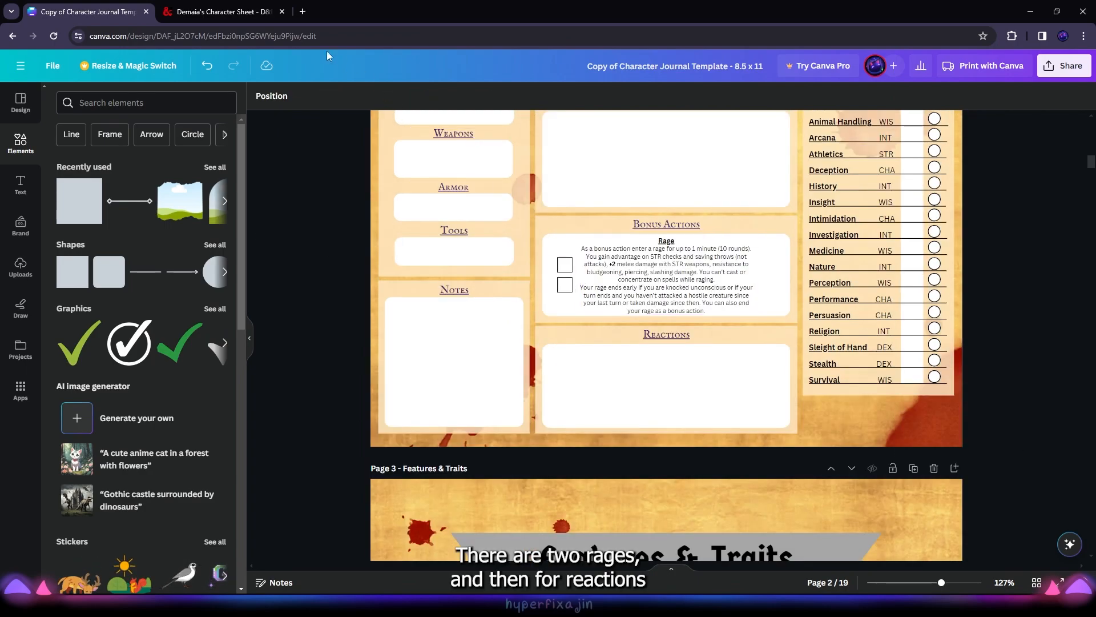
left_click(222, 11)
scroll(732, 382, "down", 2)
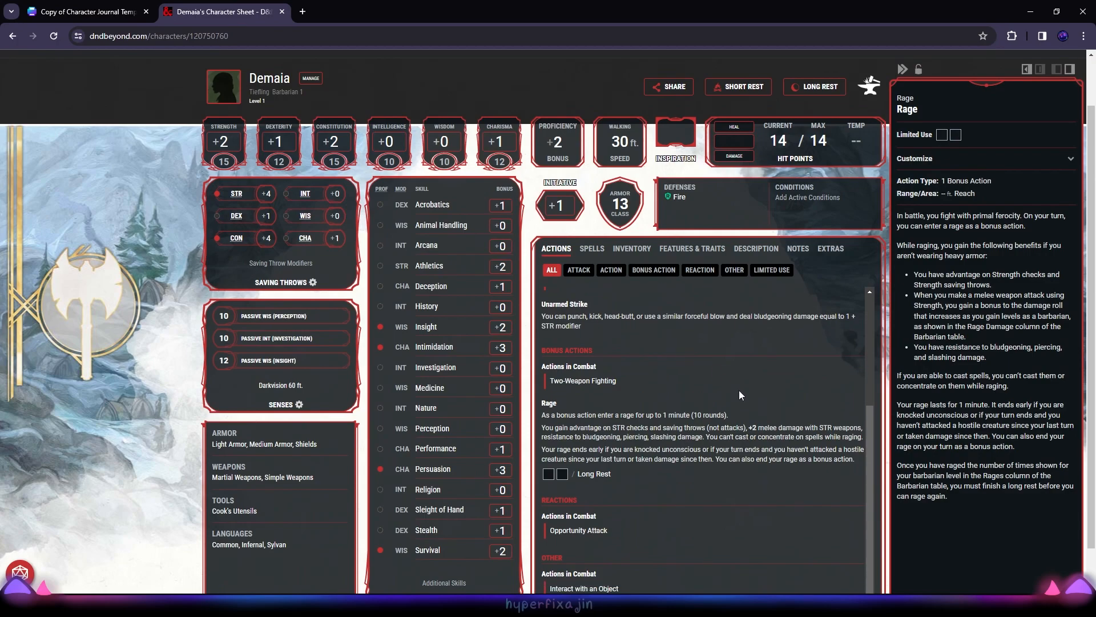
left_click(655, 417)
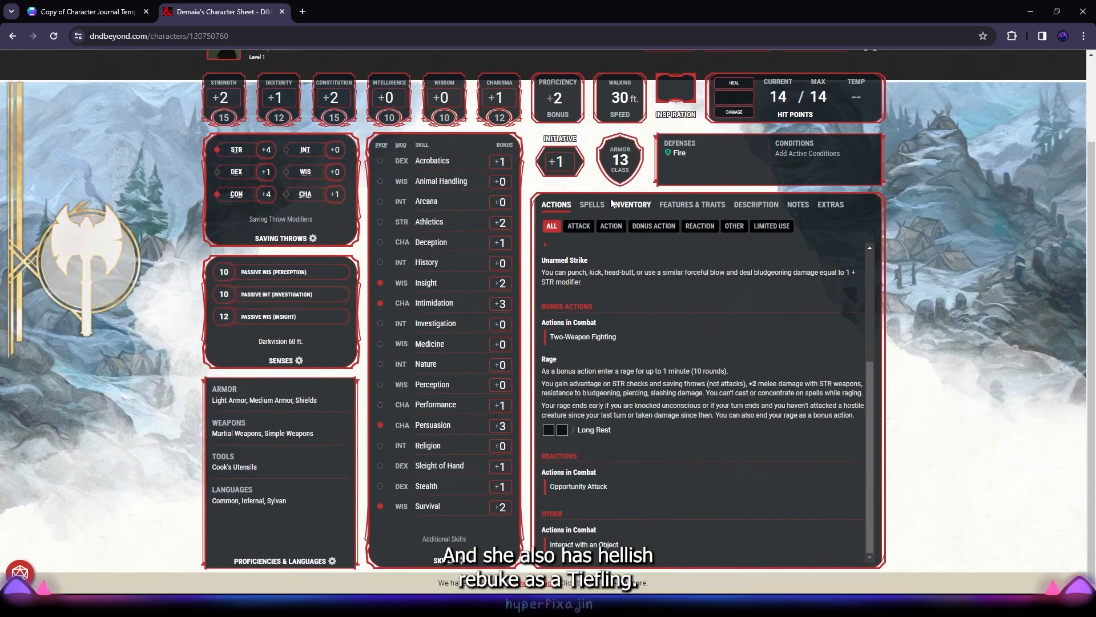
scroll(596, 354, "up", 6)
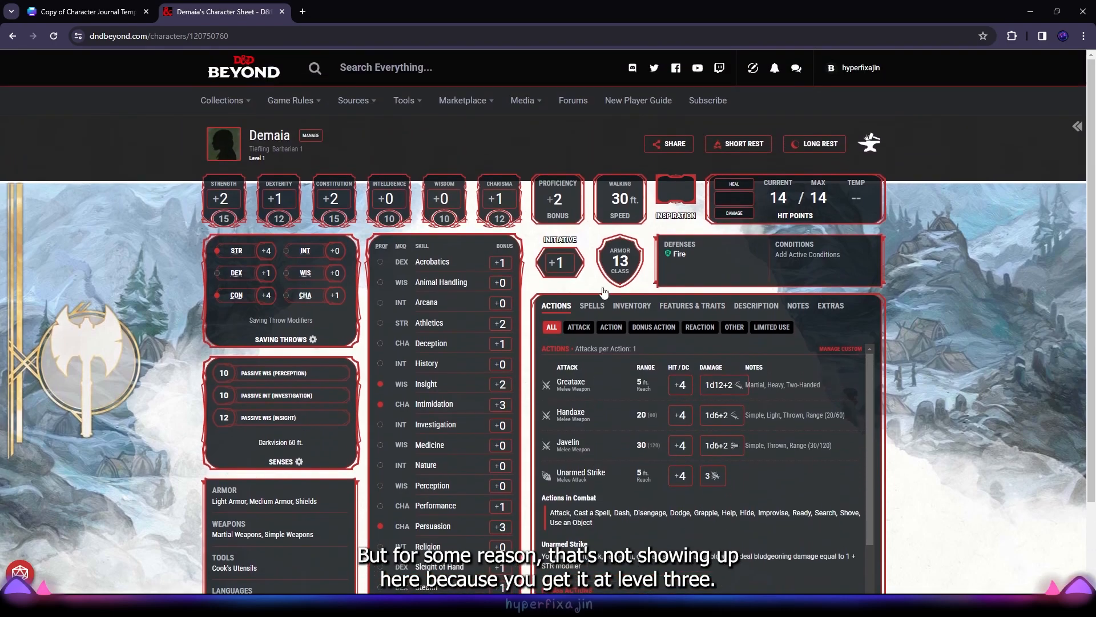
left_click(592, 306)
scroll(732, 380, "down", 1)
left_click(621, 255)
left_click(564, 249)
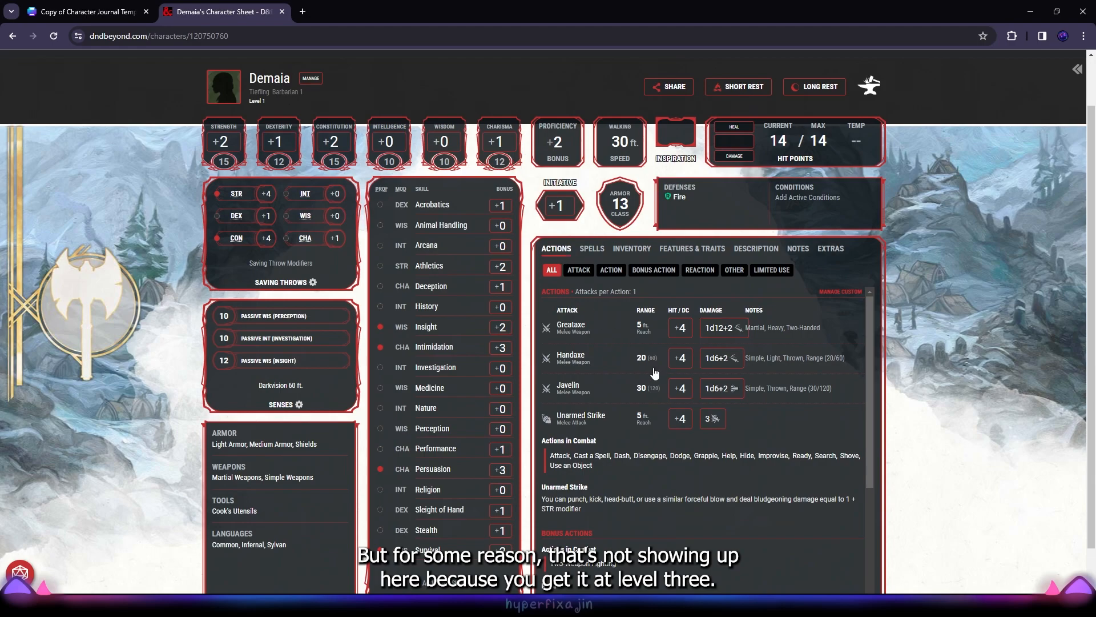
scroll(655, 373, "down", 3)
left_click(75, 8)
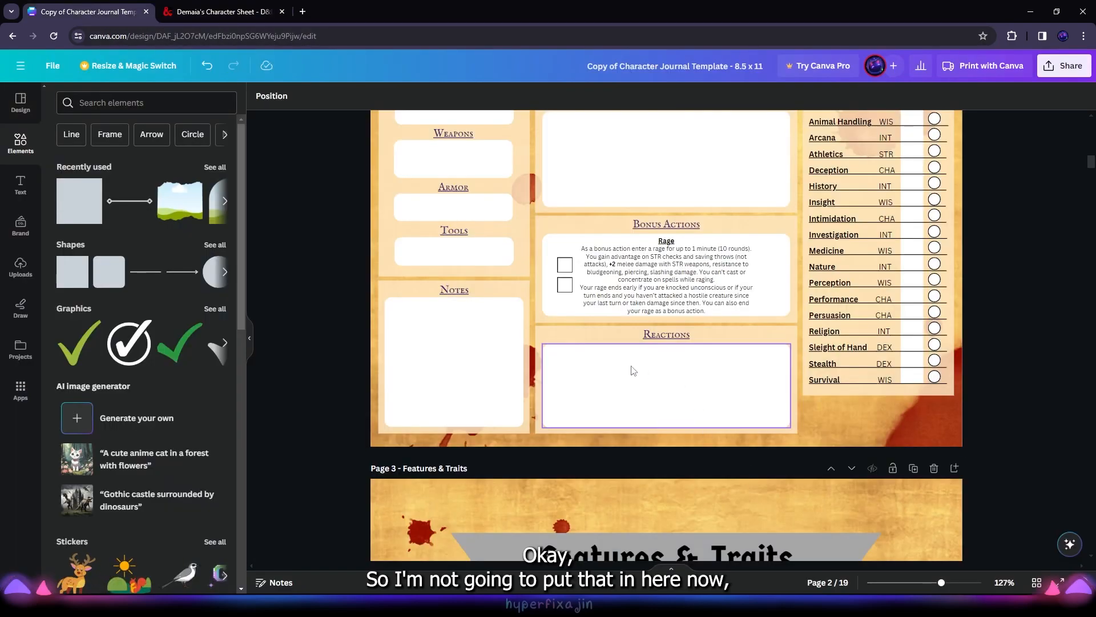
left_click(217, 11)
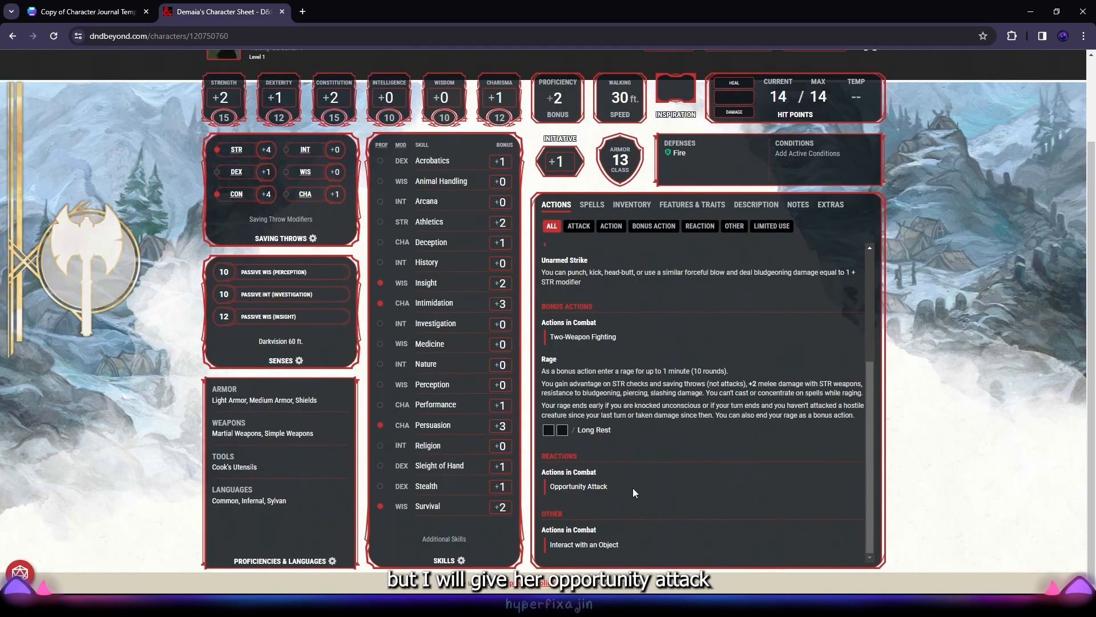
left_click(110, 6)
scroll(673, 510, "up", 3)
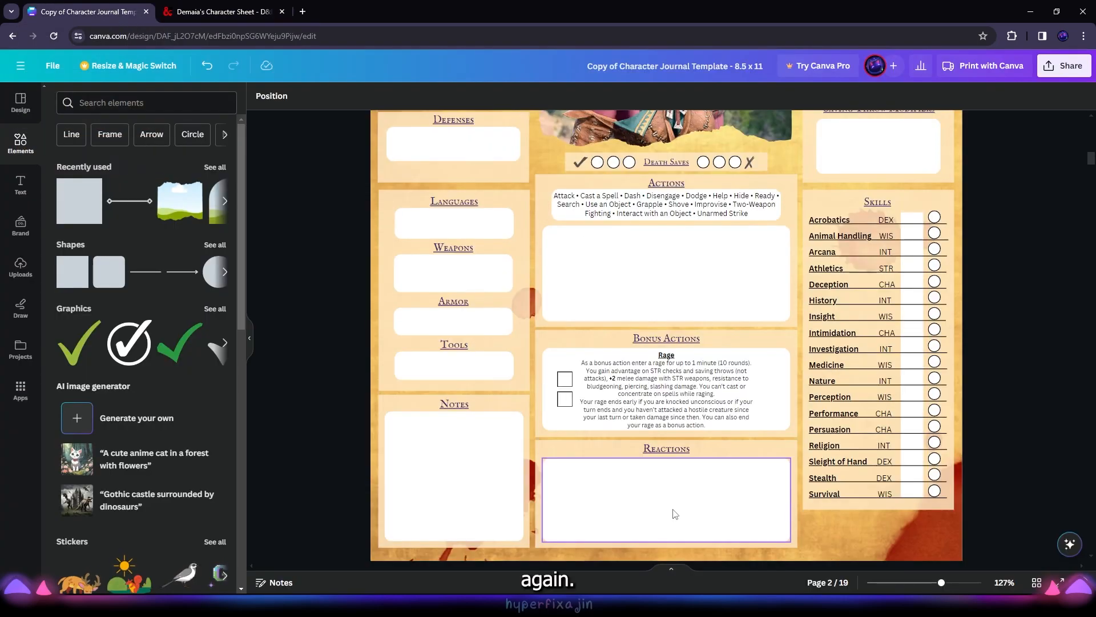
left_click(674, 513)
double_click(675, 513)
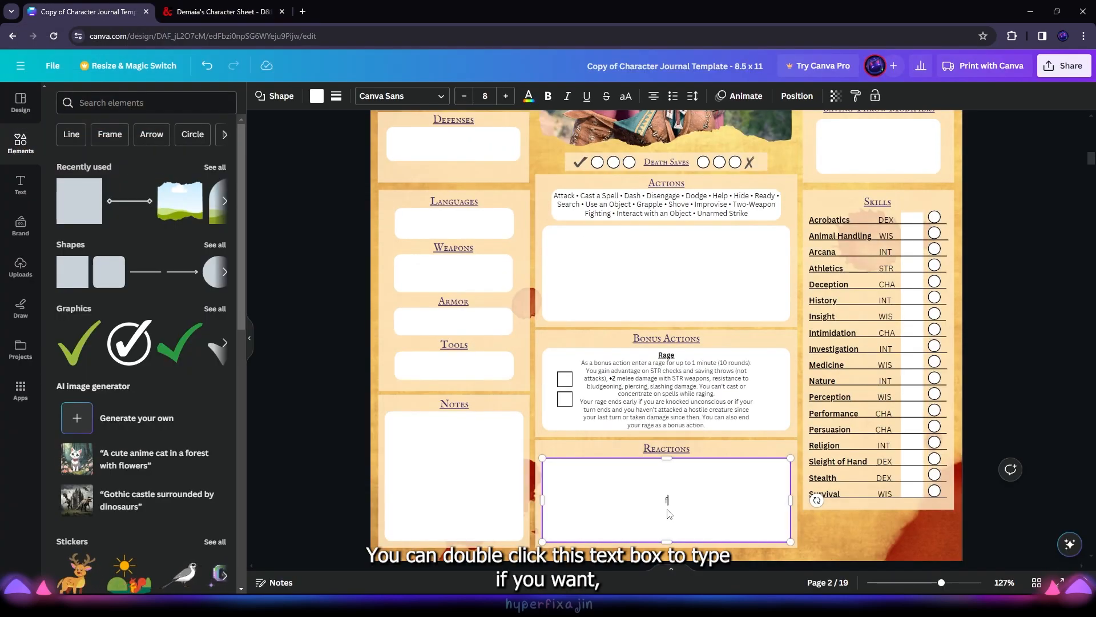
key("BackSpace")
key("BackSpace")
key("BackSpace")
key("BackSpace")
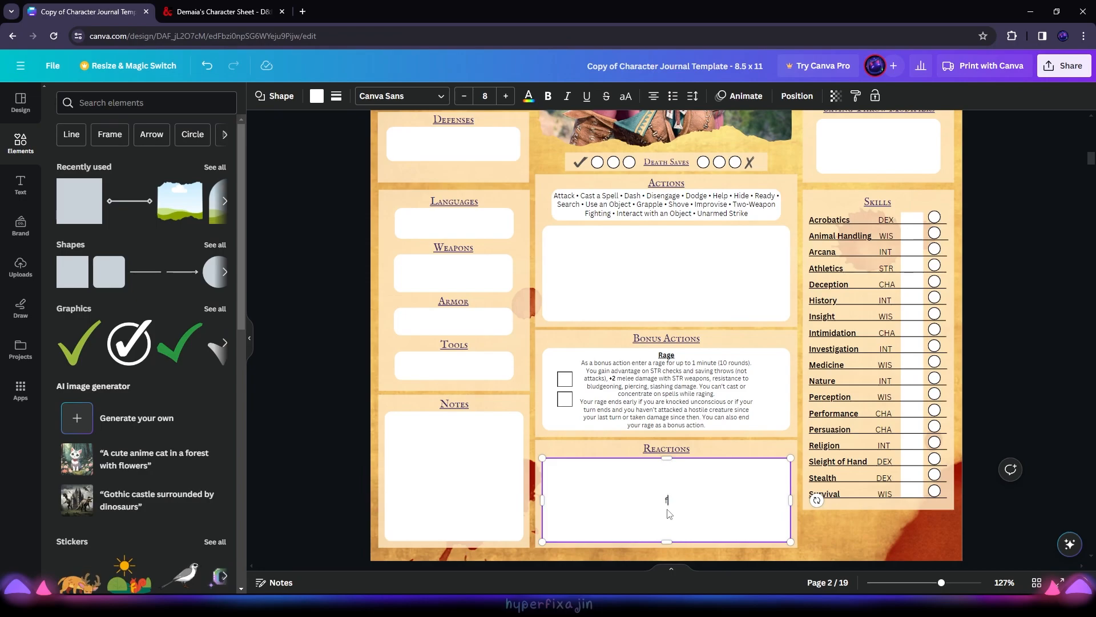
Step: Duplicate the Actions list text box, move the copy into the upper part of the Reactions box, and replace its text with "Opportunity Attack"
left_click(680, 205)
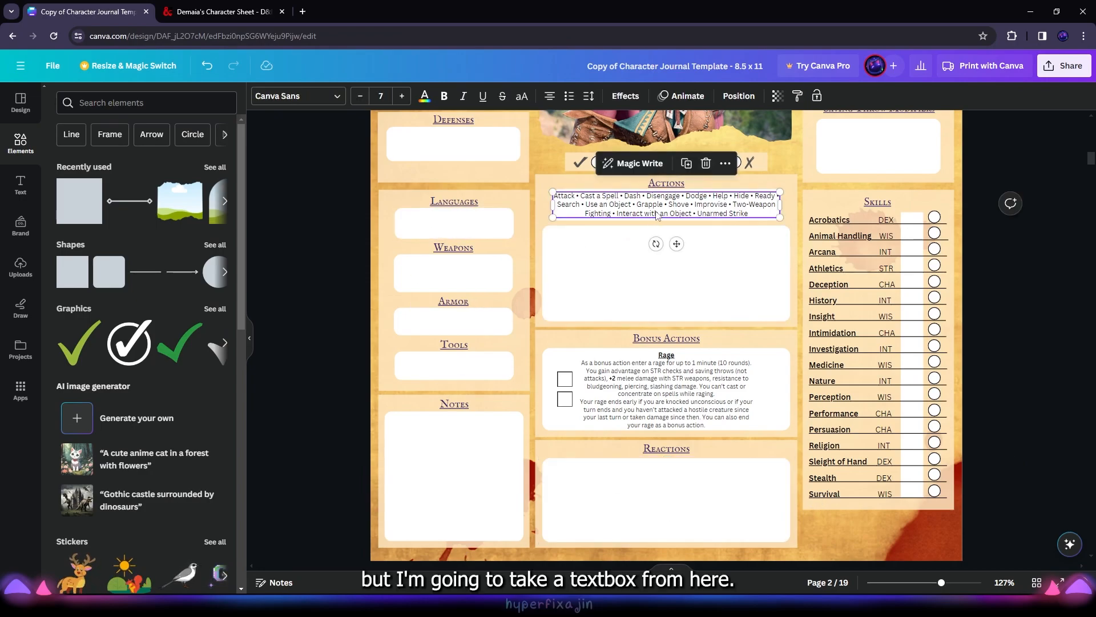
left_click(685, 164)
left_click_drag(692, 255, 679, 514)
double_click(678, 471)
type("Op")
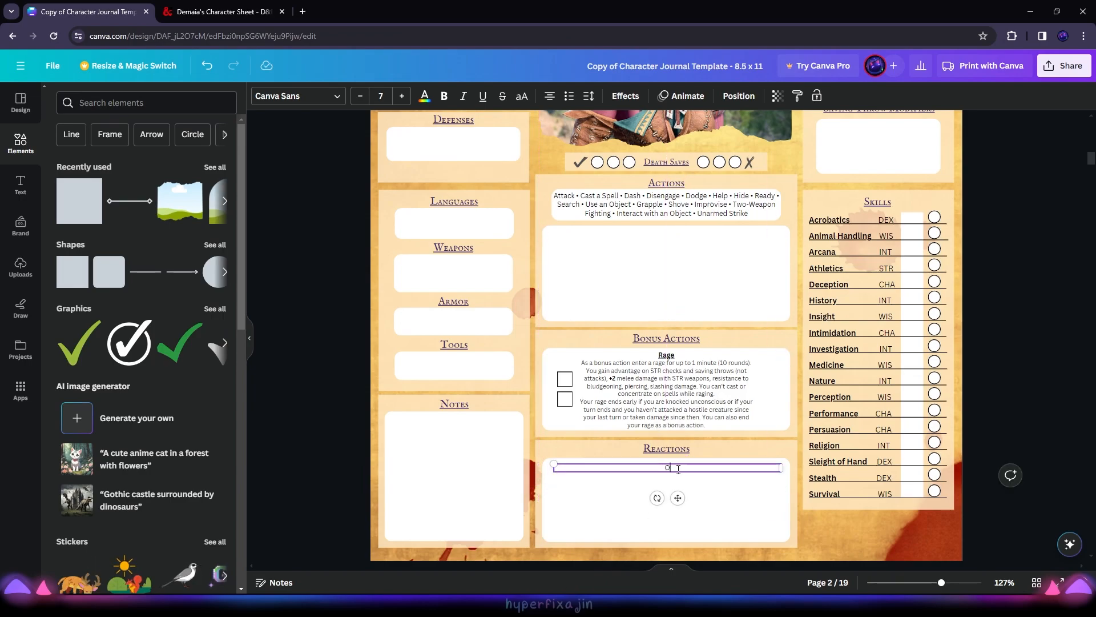
type("po")
type("rtunity Attack")
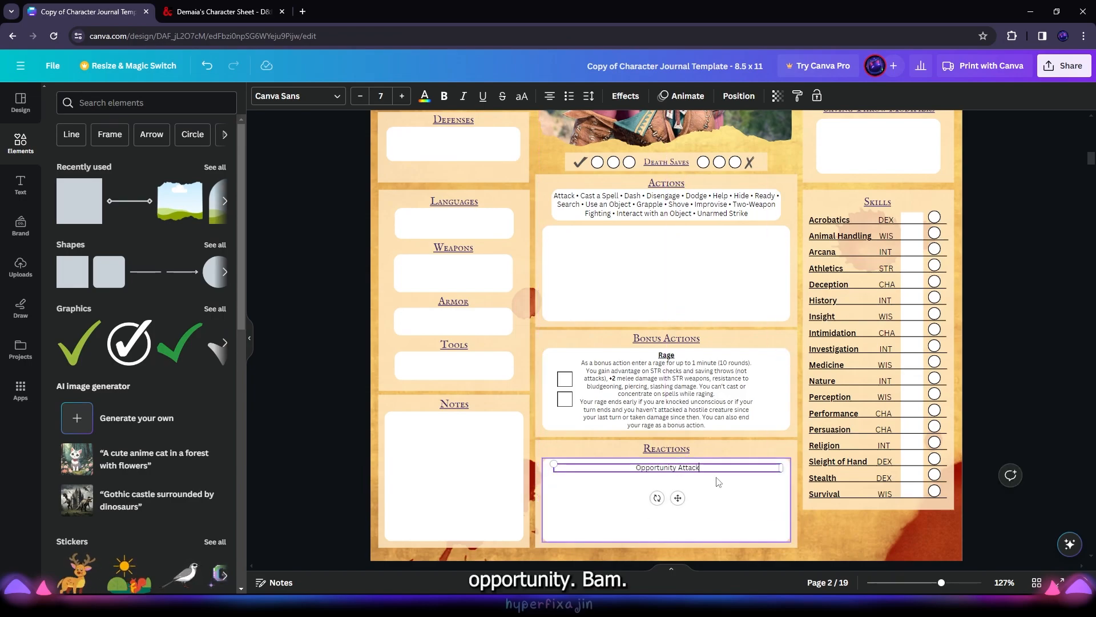
left_click(1015, 443)
Step: Look over the customized character sheet page and the Features & Traits and Background pages that follow it
scroll(1007, 271, "up", 4)
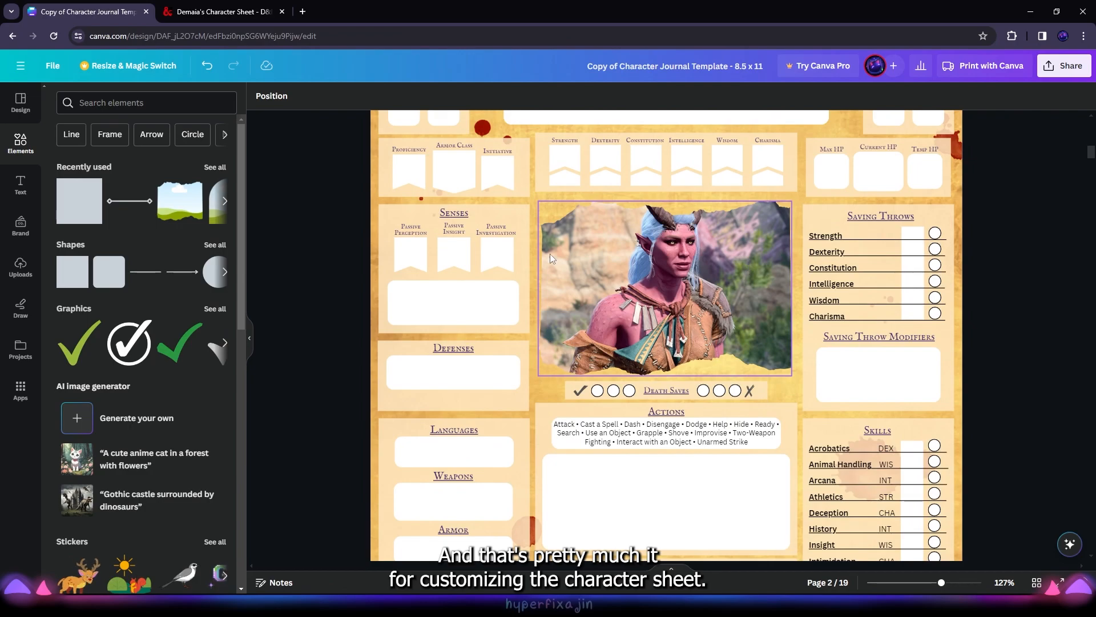
scroll(577, 263, "down", 5)
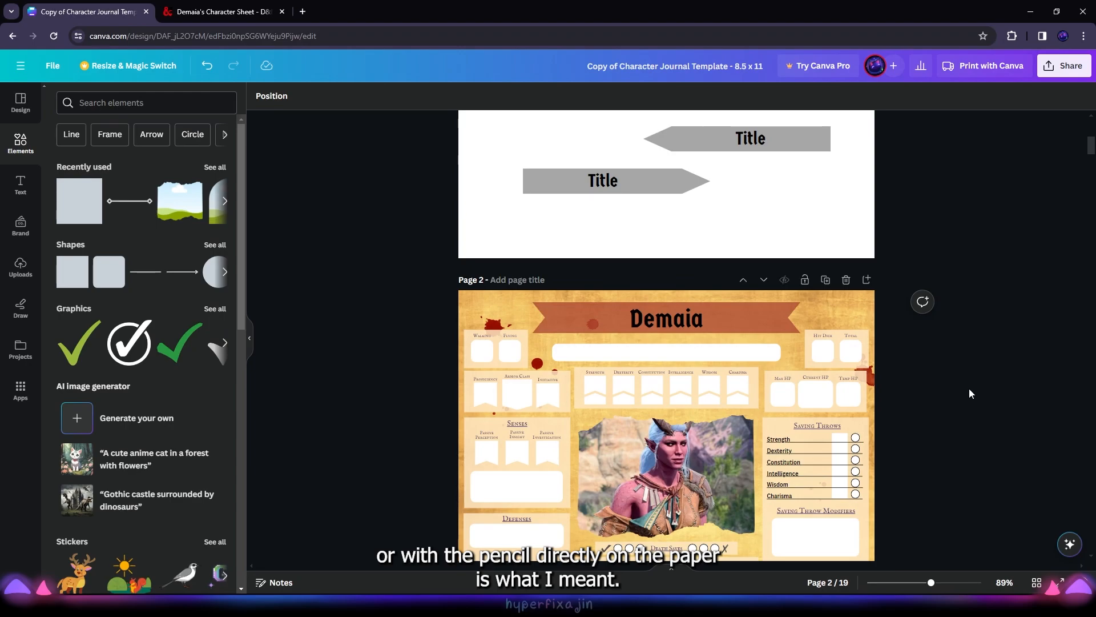
scroll(961, 386, "down", 10)
scroll(523, 304, "down", 5)
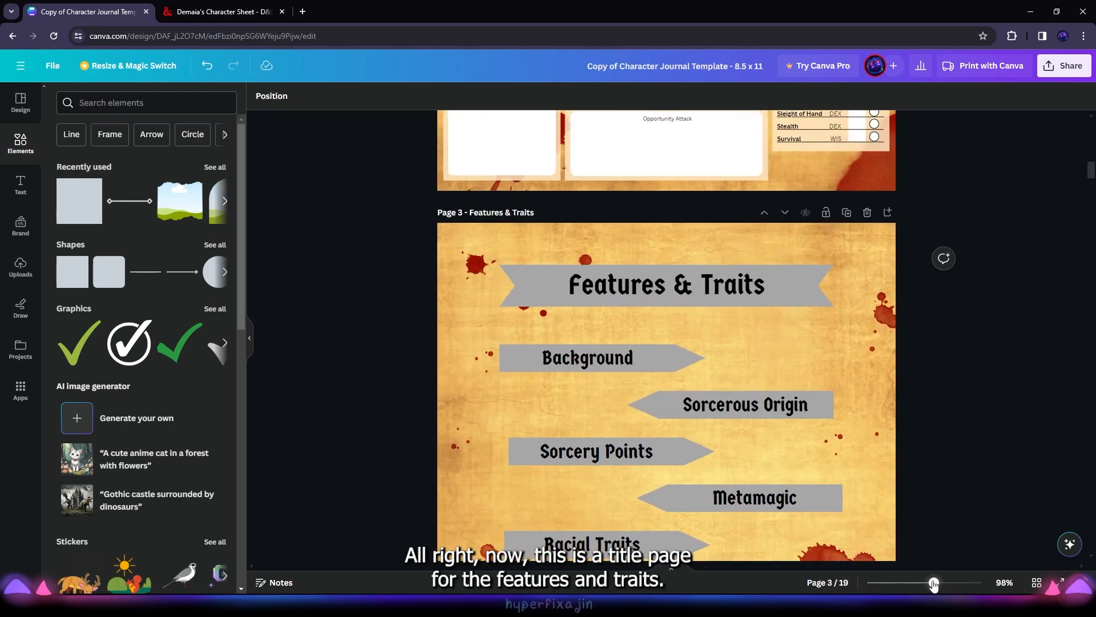
scroll(636, 463, "down", 5)
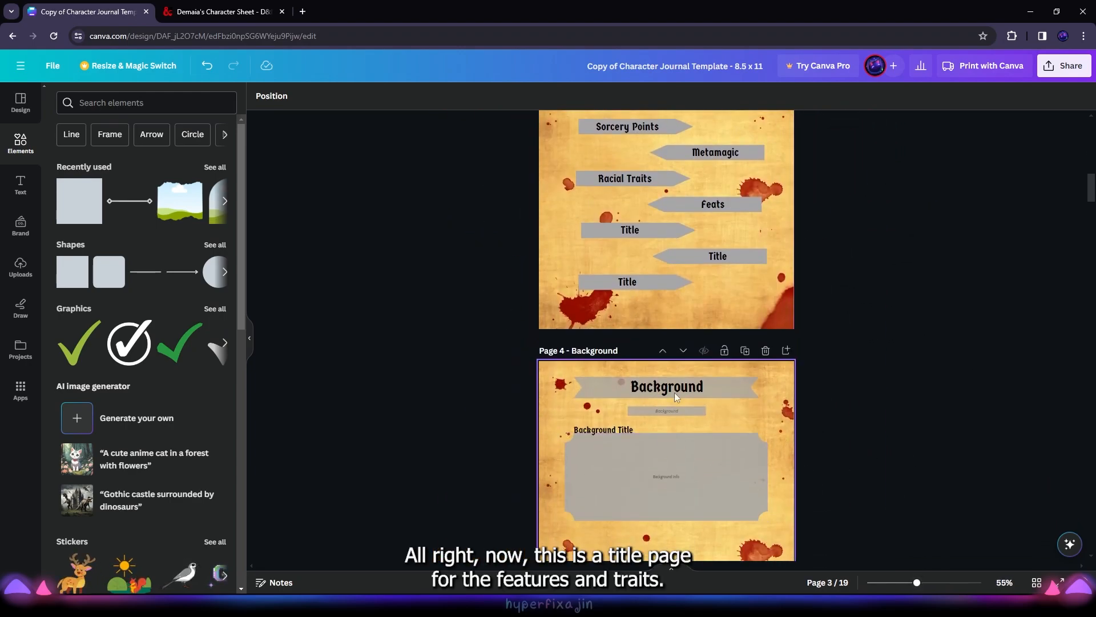
scroll(710, 399, "up", 3)
scroll(897, 462, "up", 3)
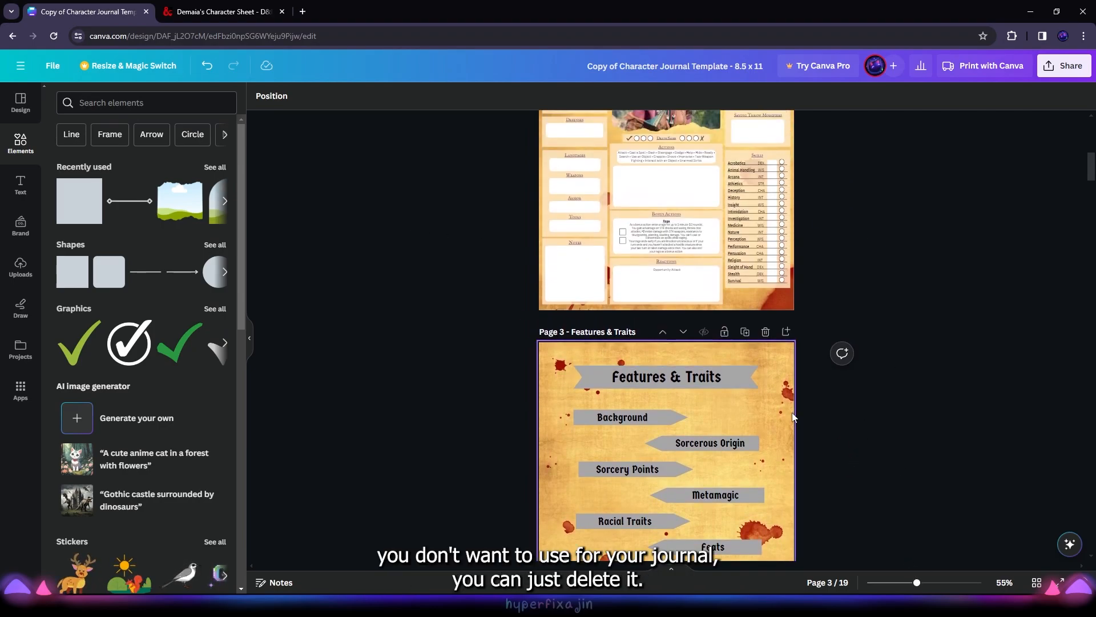
Step: Delete the Features & Traits page from the journal
left_click(765, 332)
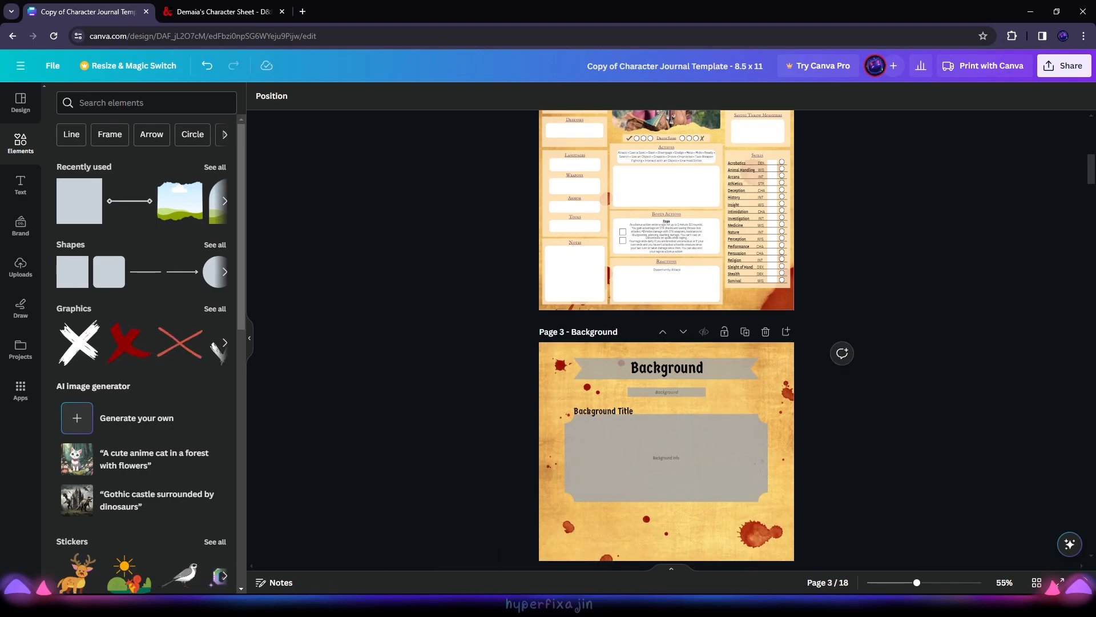
Step: Try to copy the Demaia name banner's style onto the Background page's banner, and undo the change
scroll(913, 386, "up", 4)
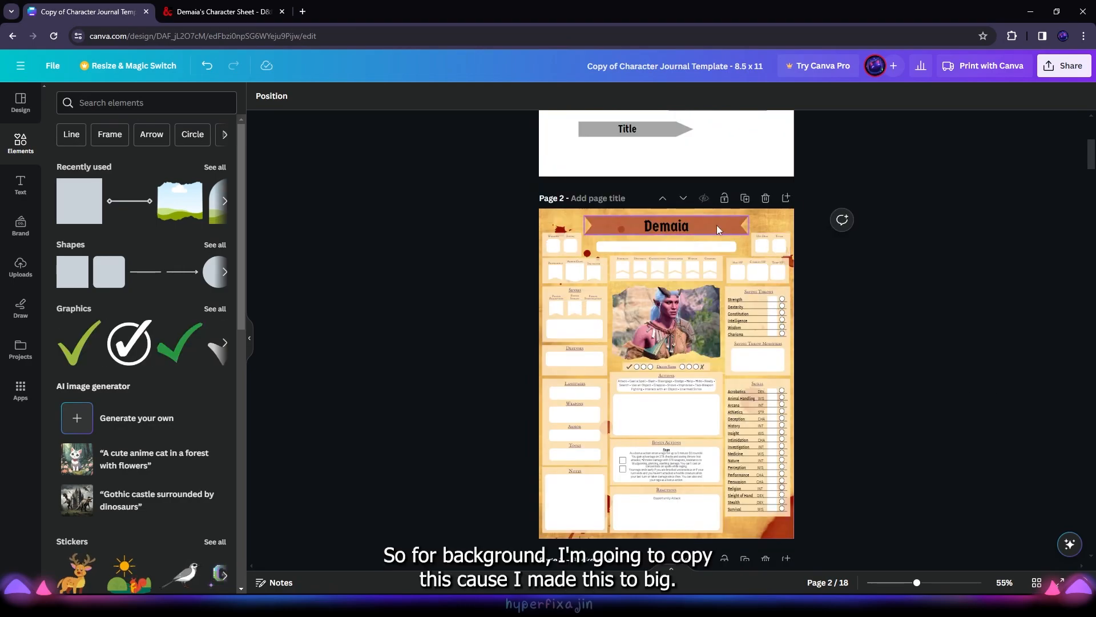
left_click(717, 228)
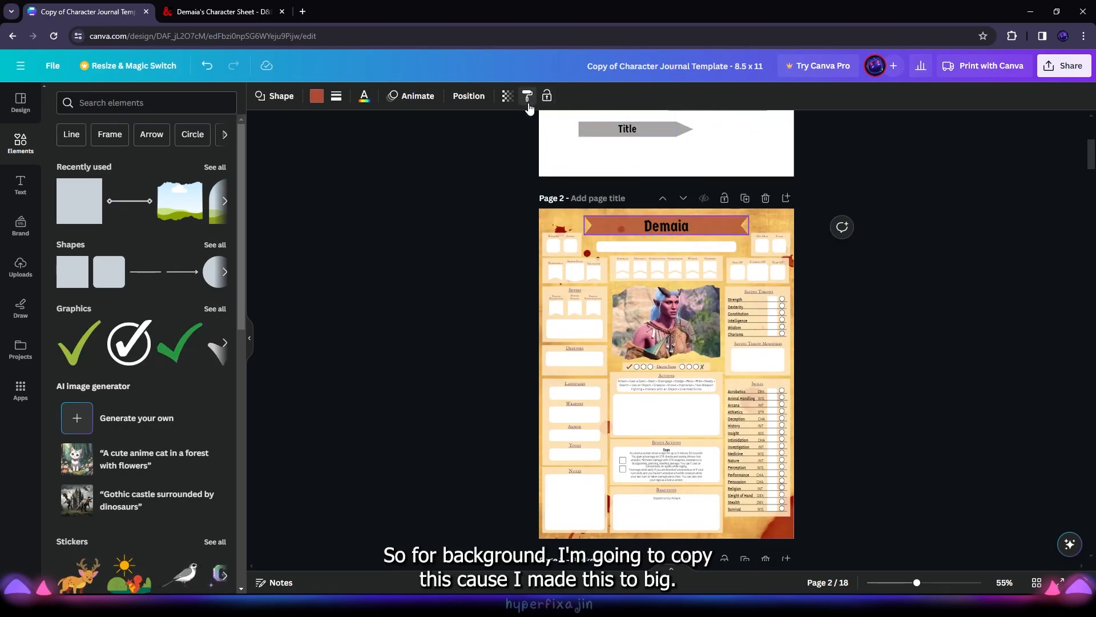
scroll(918, 372, "down", 3)
left_click(745, 432)
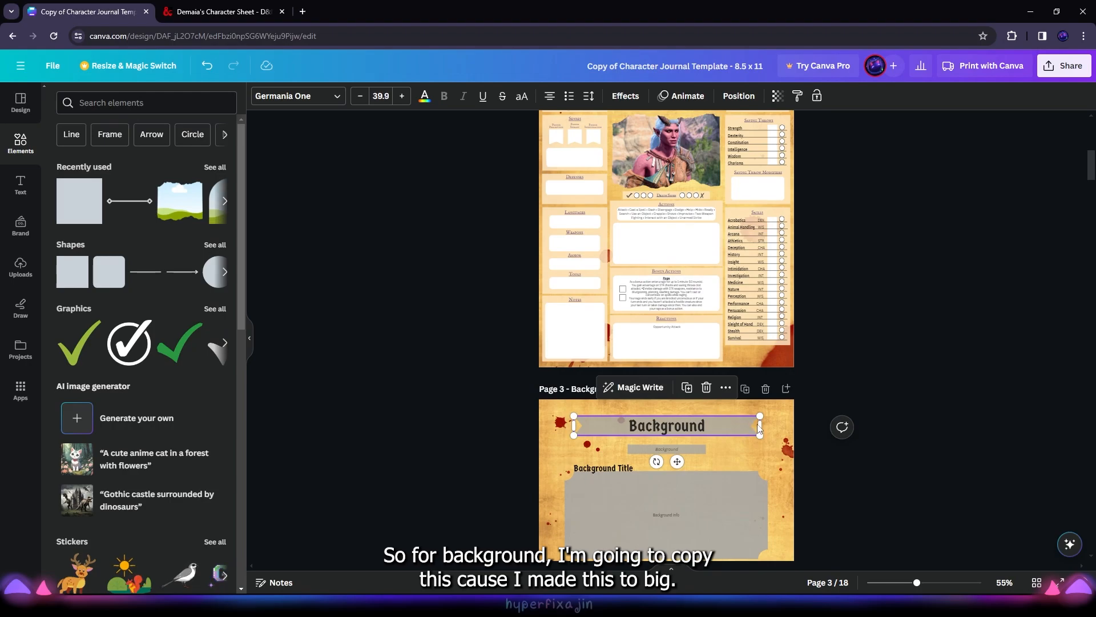
key("ctrl+z")
Step: Narrow the Background heading's text box so the banner's ends are free, and center it horizontally on the page
left_click(929, 583)
left_click_drag(811, 407, 765, 411)
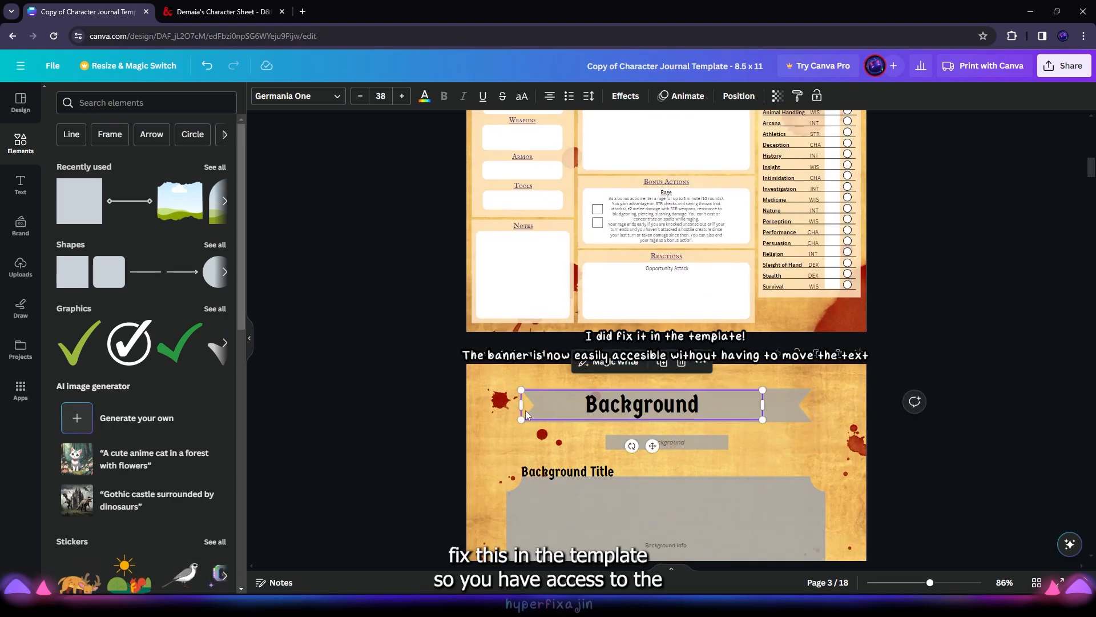
left_click_drag(522, 405, 587, 406)
right_click(675, 408)
mouse_move(765, 417)
left_click(869, 441)
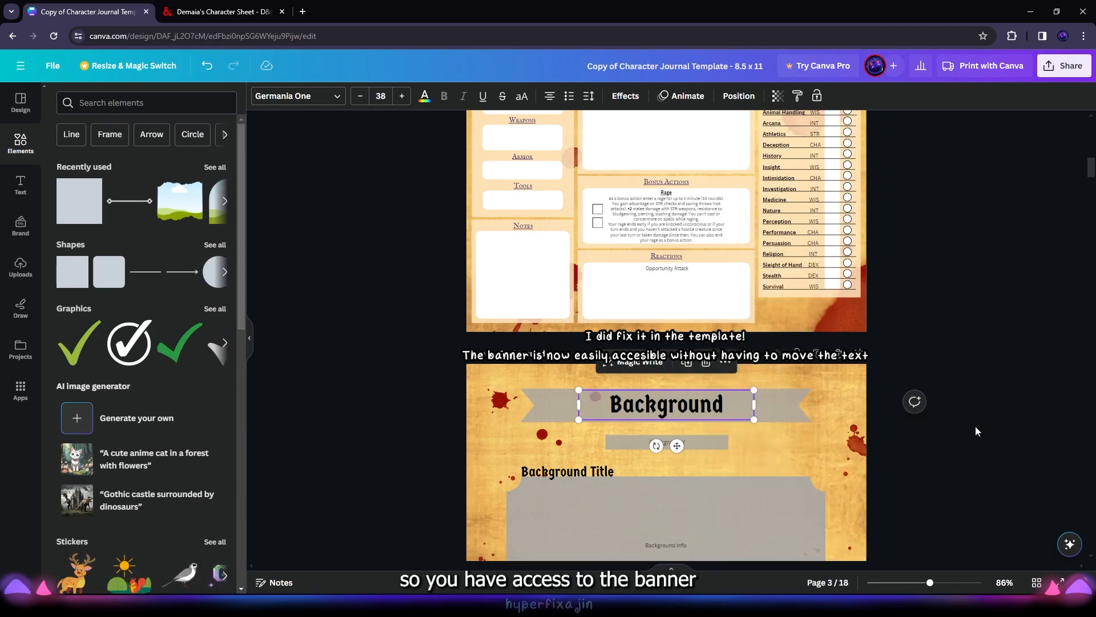
Step: Copy the red style of the Demaia name banner onto the banner behind the Background heading
left_click(978, 372)
scroll(849, 230, "up", 4)
scroll(849, 230, "up", 4)
scroll(715, 375, "down", 8)
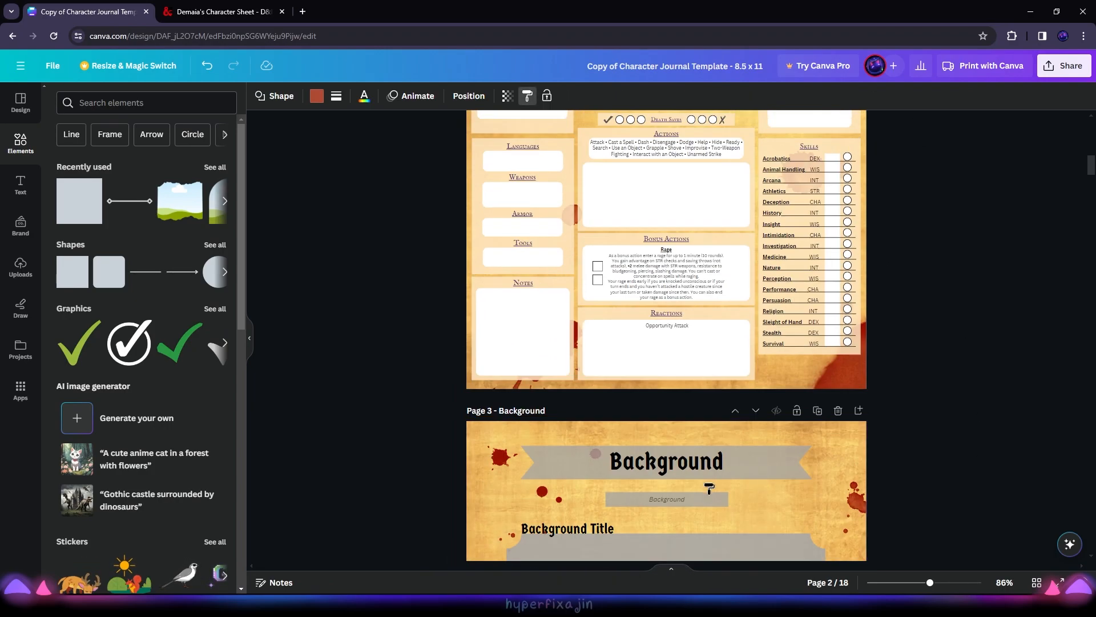
Step: Try to copy the Reactions box's style onto the small Background box under the banner, and undo it
scroll(715, 375, "up", 2)
left_click(715, 377)
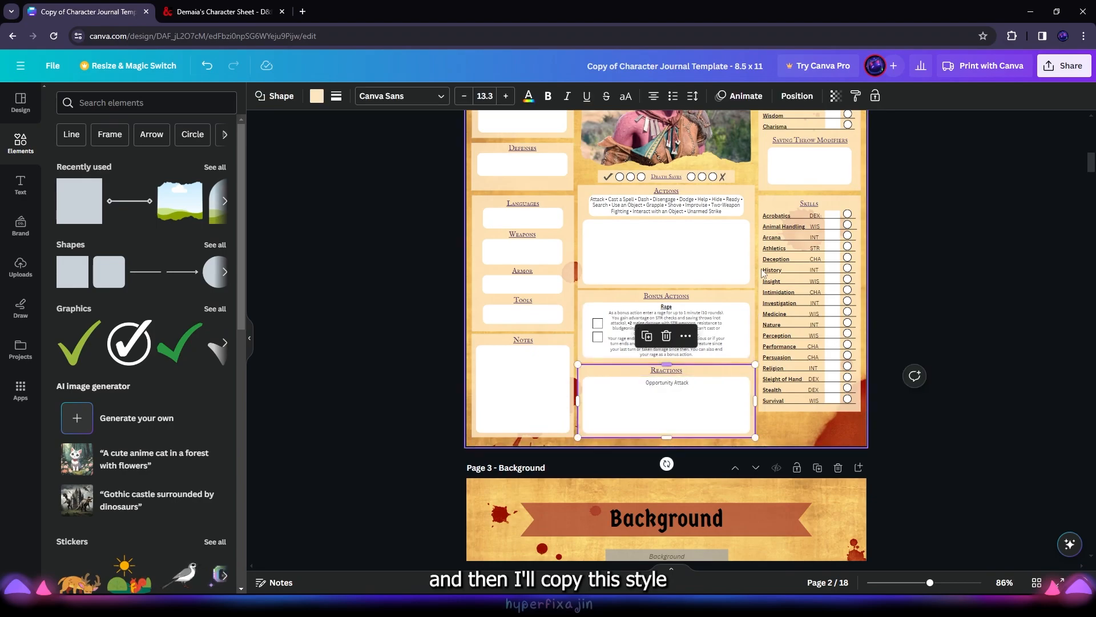
left_click(856, 96)
scroll(714, 377, "down", 3)
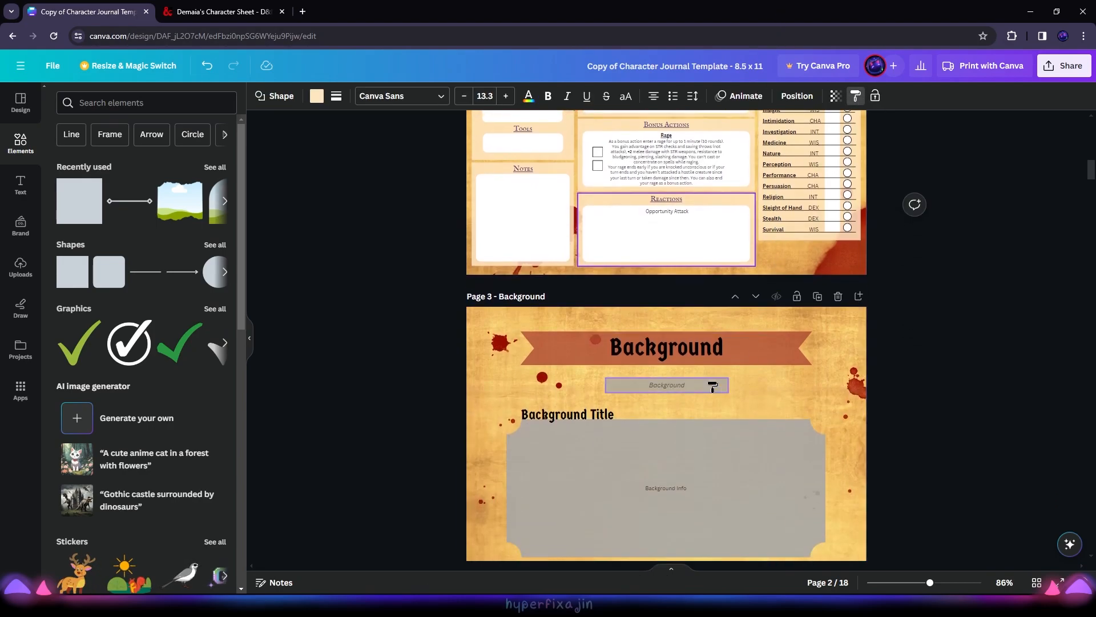
left_click(711, 389)
key("ctrl+z")
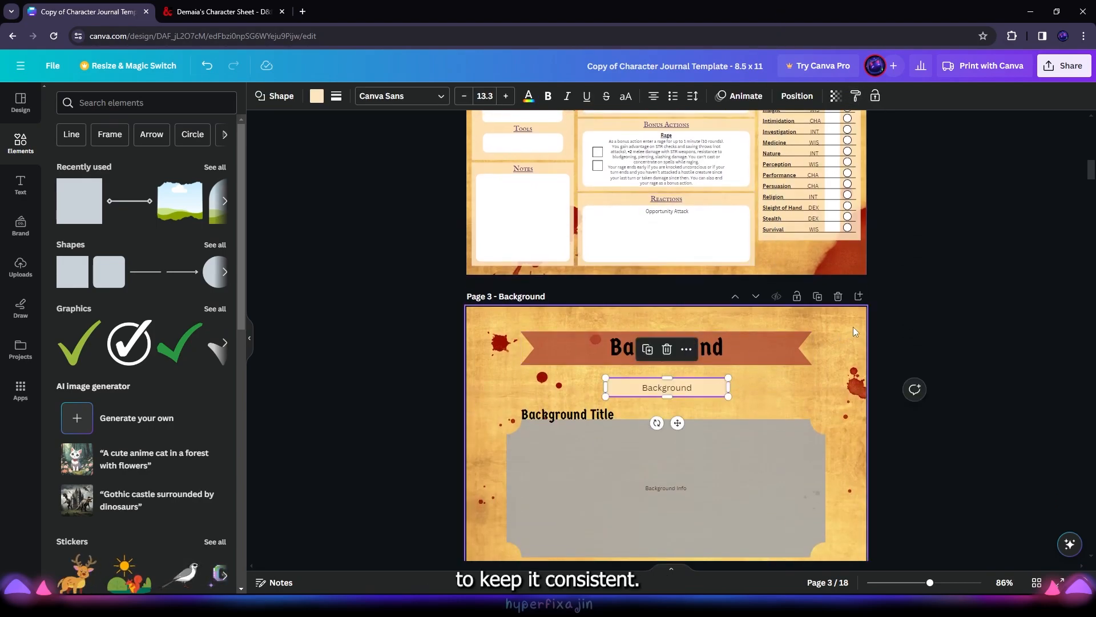
Step: Copy the cream style of the Death Saves box onto the small Background box under the banner
scroll(851, 327, "up", 2)
scroll(890, 244, "up", 2)
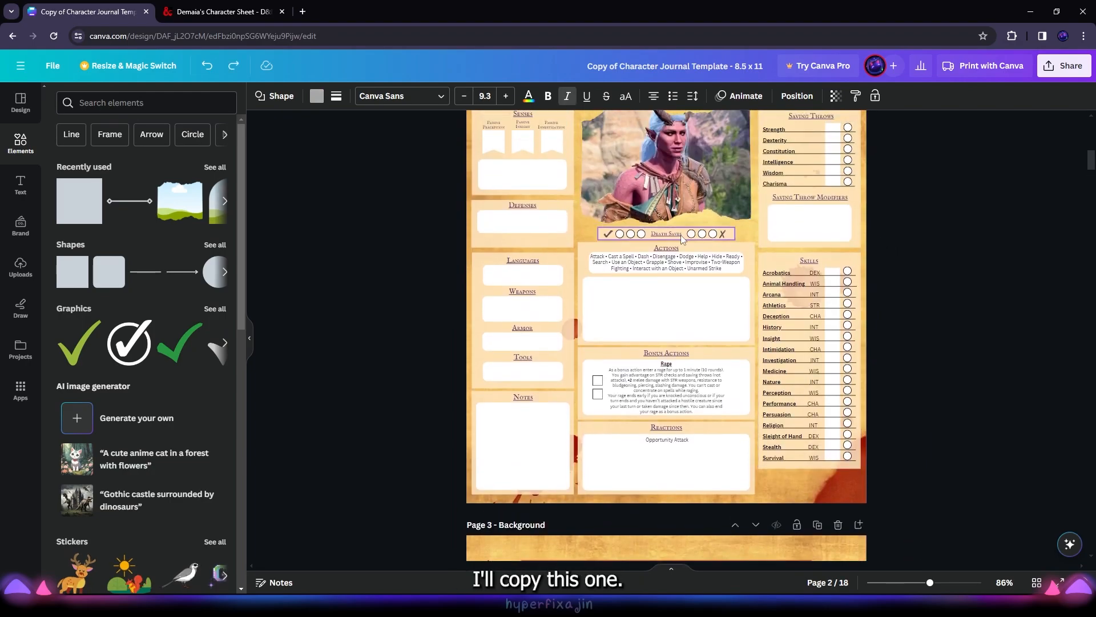
left_click(679, 234)
left_click(856, 96)
scroll(701, 389, "down", 4)
left_click(701, 388)
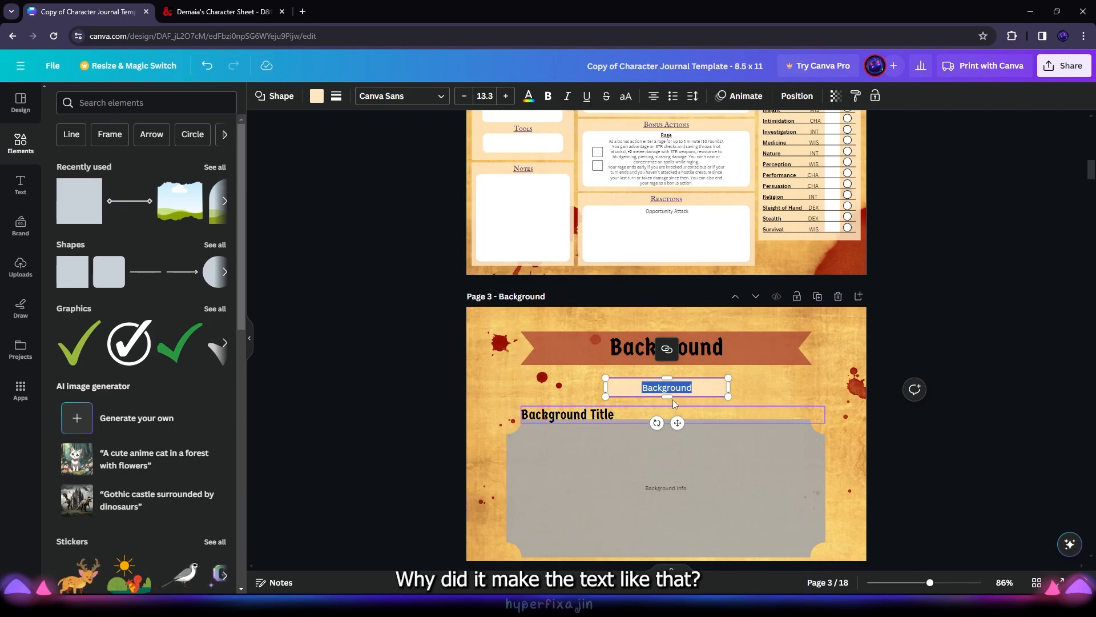
Step: Copy the Opportunity Attack text's font style onto the text in the small Background box
scroll(672, 393, "up", 1)
left_click(668, 268)
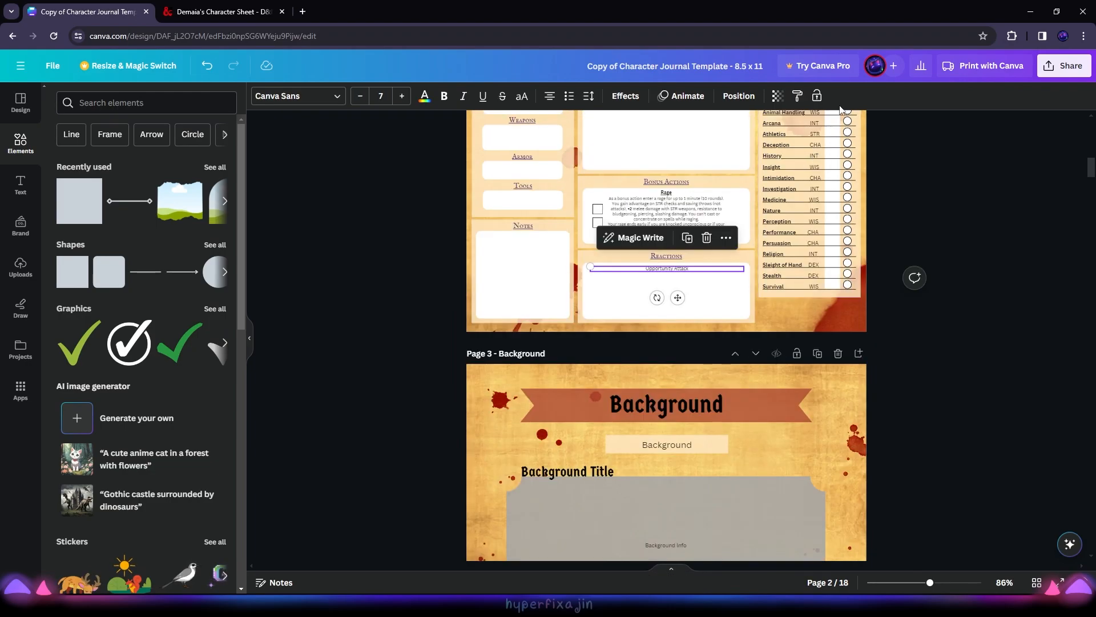
left_click(798, 96)
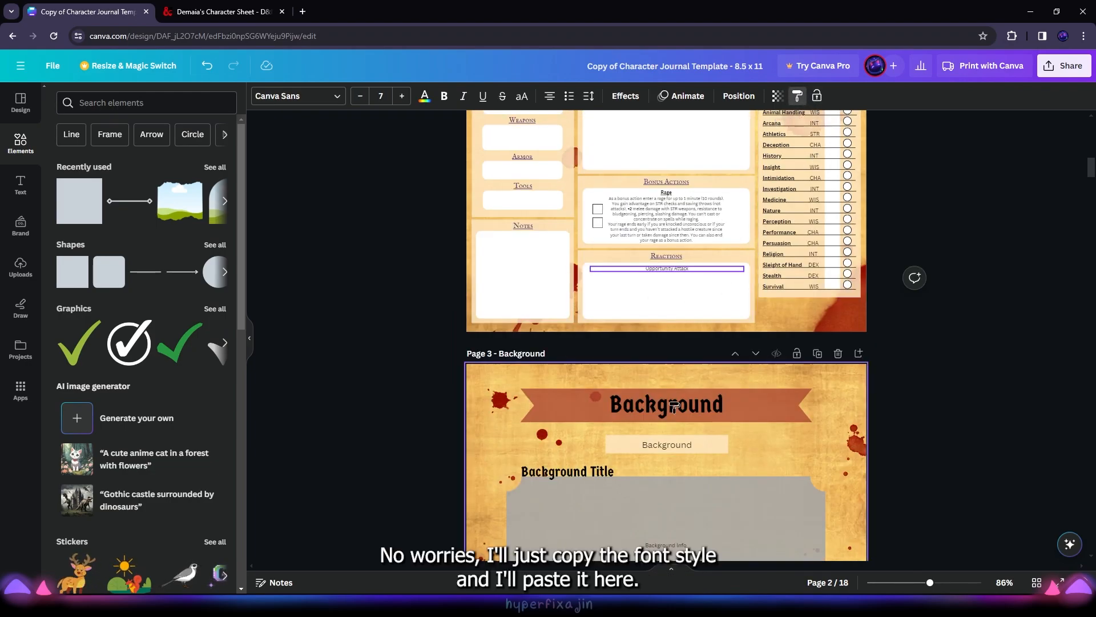
left_click(685, 450)
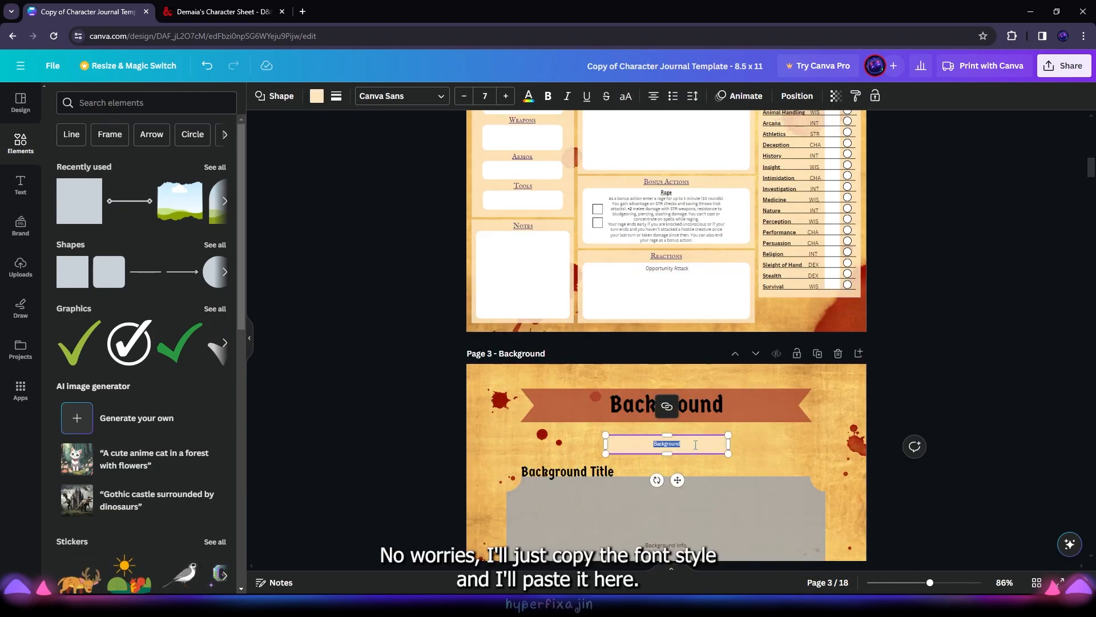
Step: Copy the background name from Demaia's D&D Beyond description and enter "Guild Artisan - Baldur's Gate" in Canva's small Background box
left_click(225, 13)
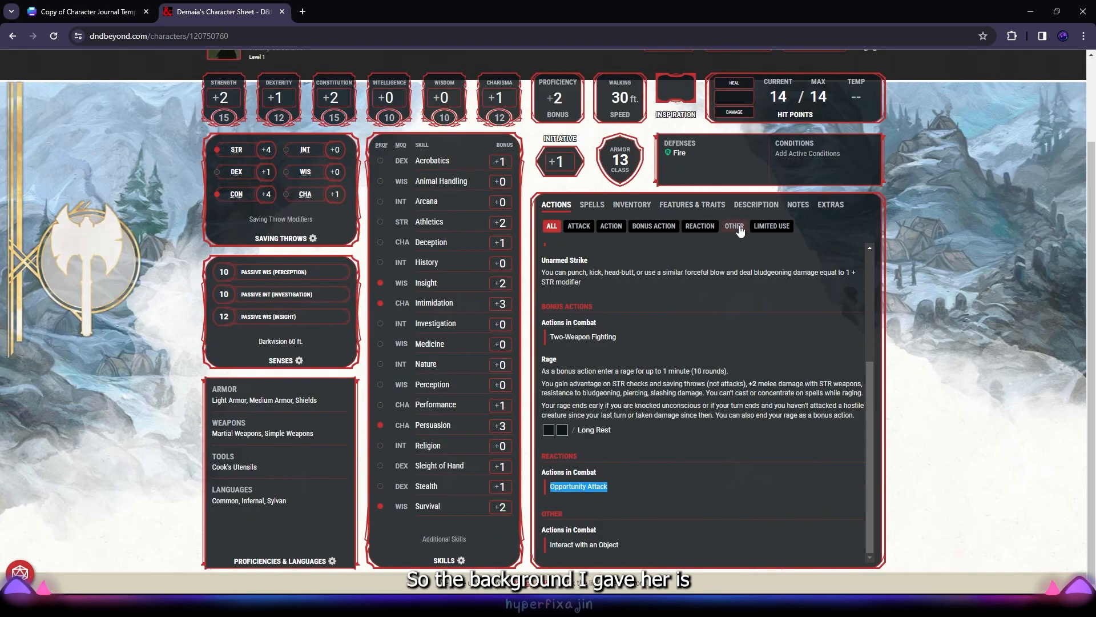
left_click(755, 205)
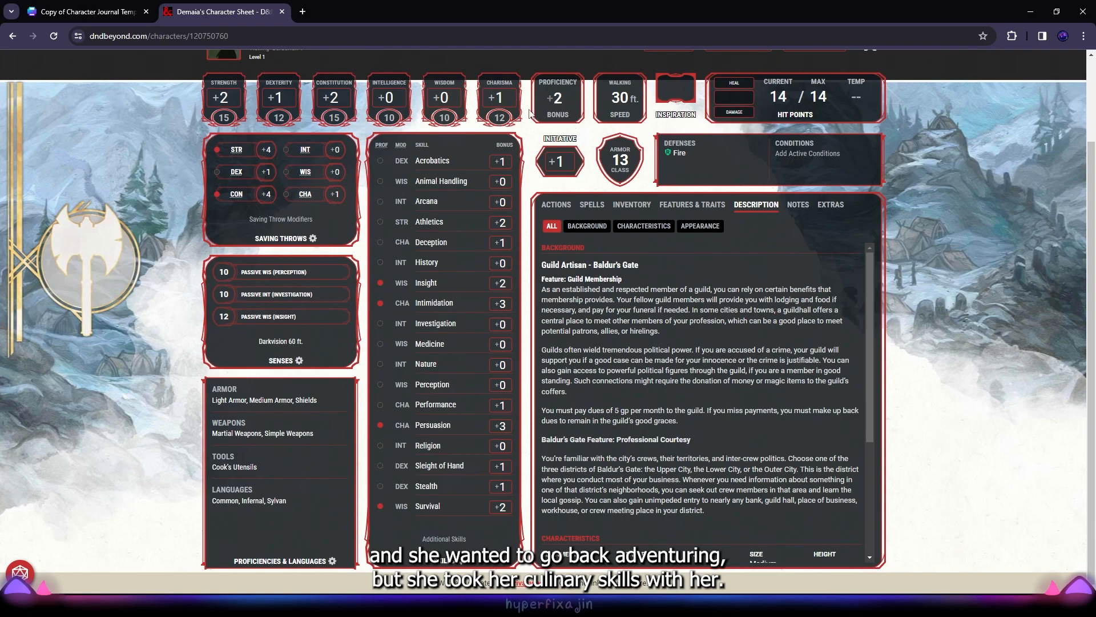
scroll(663, 312, "down", 1)
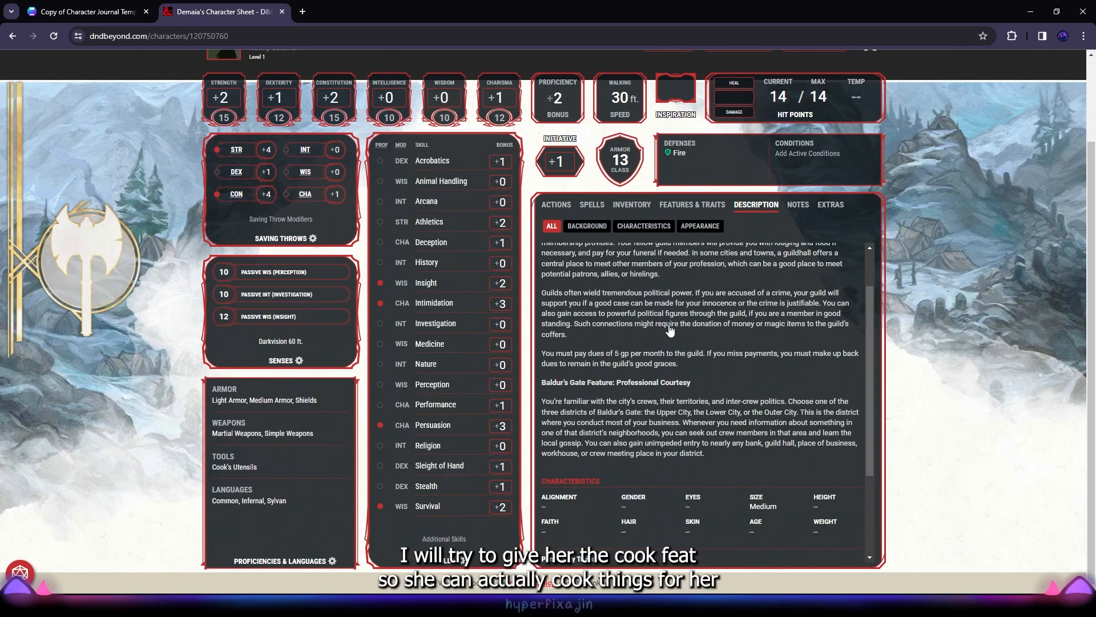
scroll(702, 331, "up", 1)
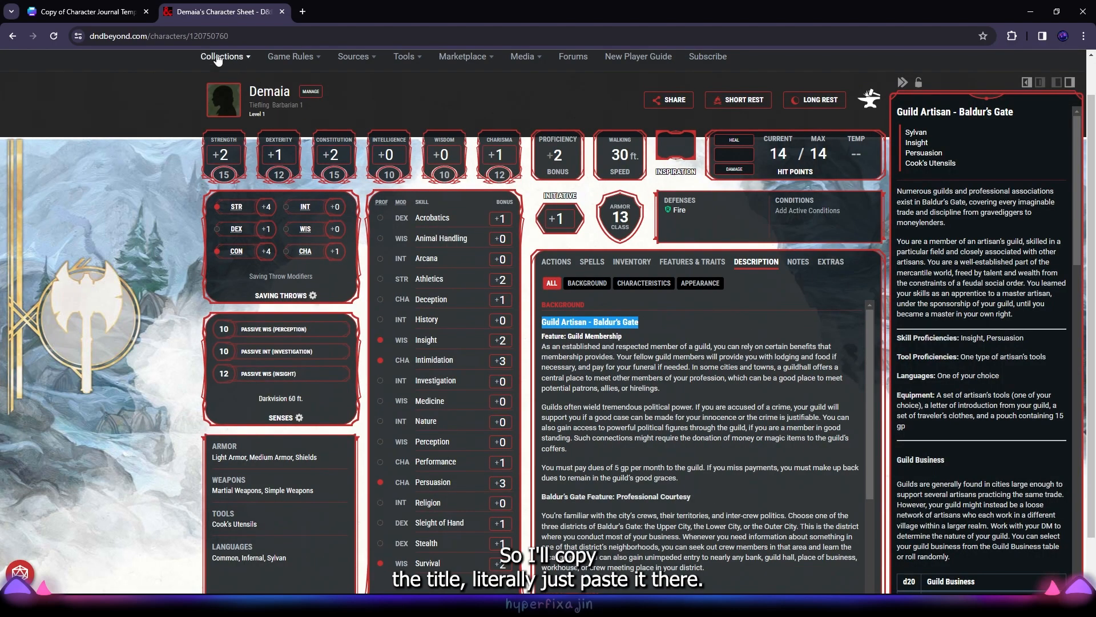
left_click(86, 12)
type("Guild Artisan - Baldur's Gate")
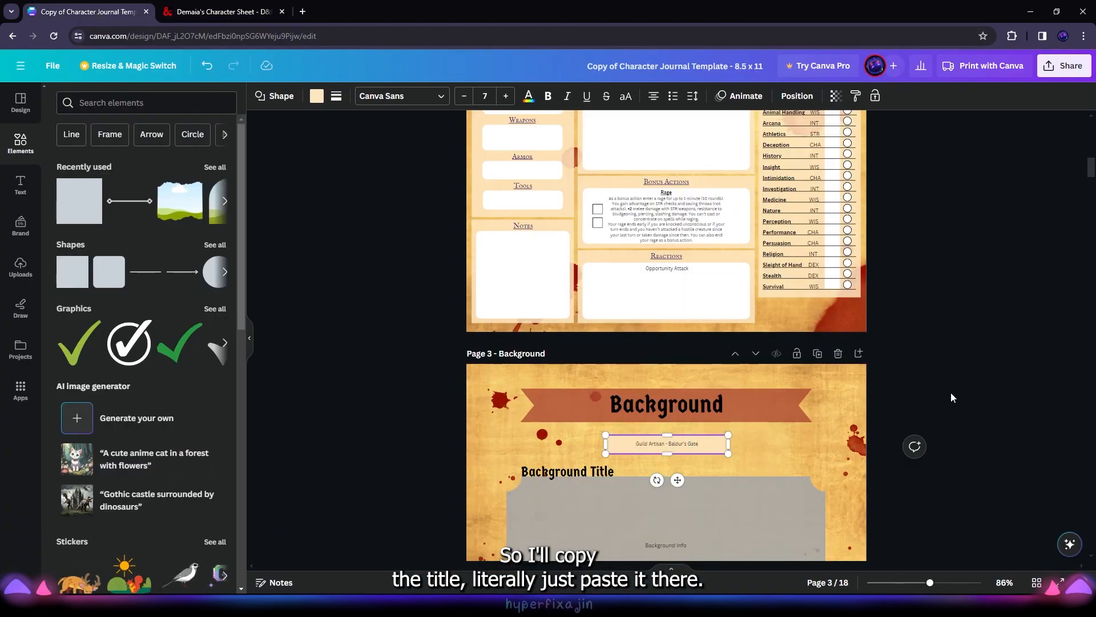
Step: Replace the "Background Title" heading text with "Guild Artisan - Baldur's Gate"
left_click(951, 398)
scroll(585, 387, "down", 2)
double_click(585, 354)
key("ctrl+a")
type("Guild Artisan - Baldur's Gate")
left_click(931, 393)
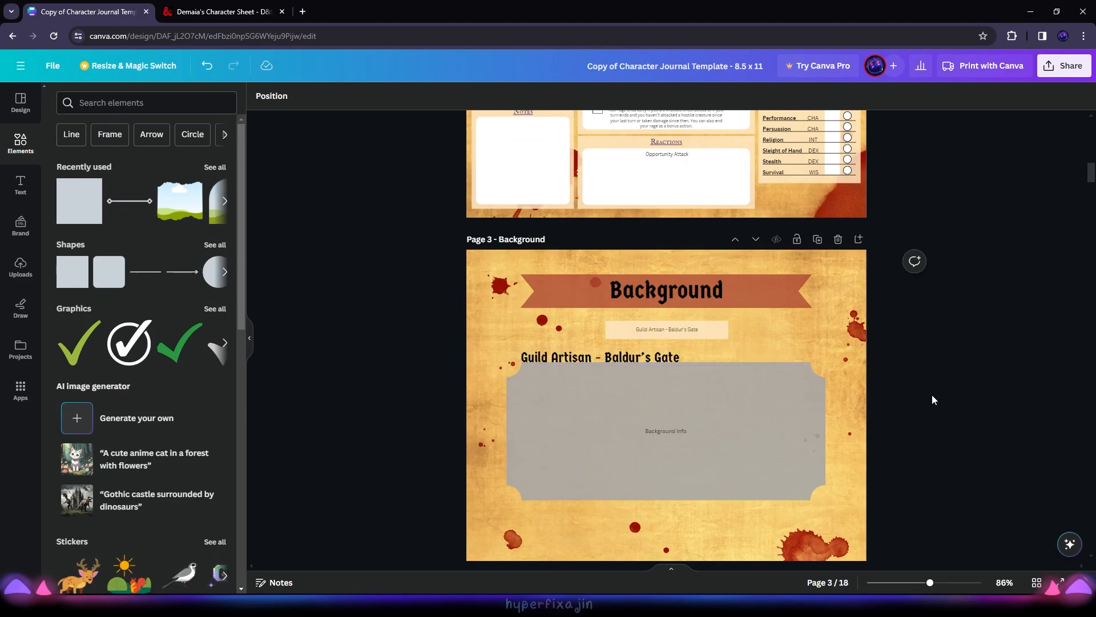
Step: Switch to D&D Beyond and copy the background description from "Feature: Guild Membership" through the end of the Professional Courtesy text
key("ctrl+Tab")
scroll(480, 243, "down", 1)
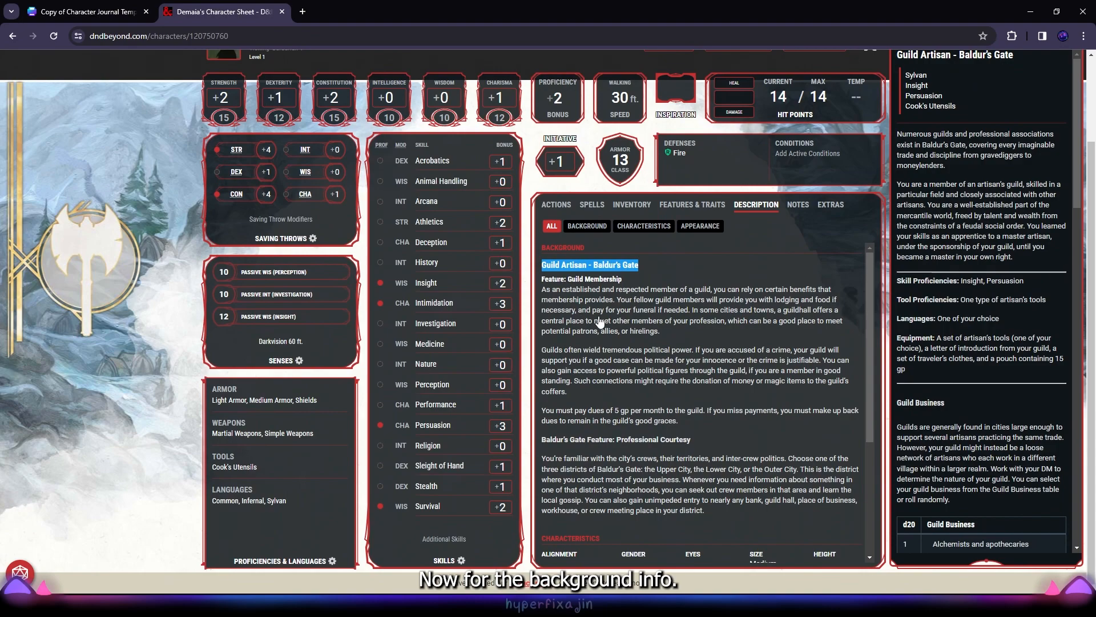
left_click_drag(708, 519, 617, 406)
left_click_drag(663, 452, 666, 449)
left_click_drag(715, 520, 541, 279)
key("ctrl+c")
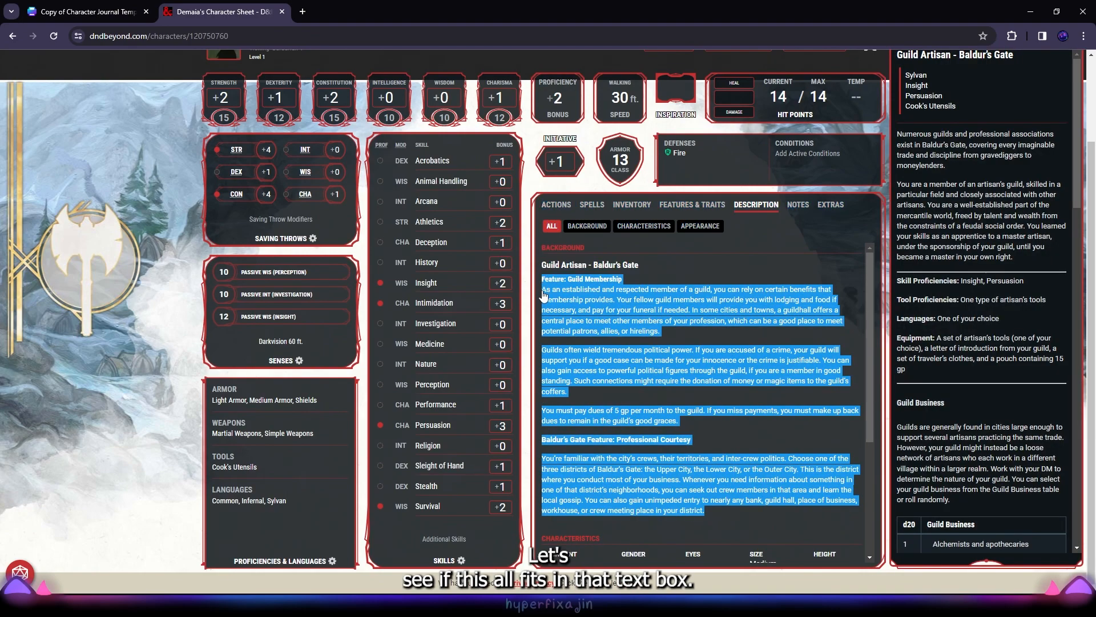
Step: Back in Canva, copy the small box's cream style onto the Background Info box and replace its text with the copied description
key("ctrl+Tab")
left_click(855, 96)
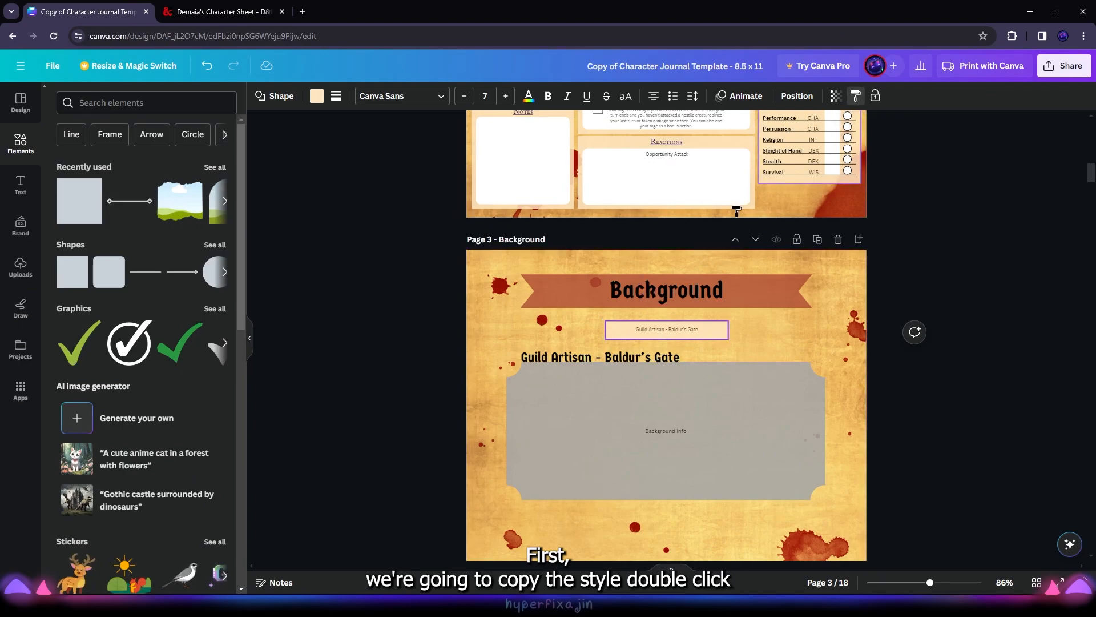
left_click(730, 464)
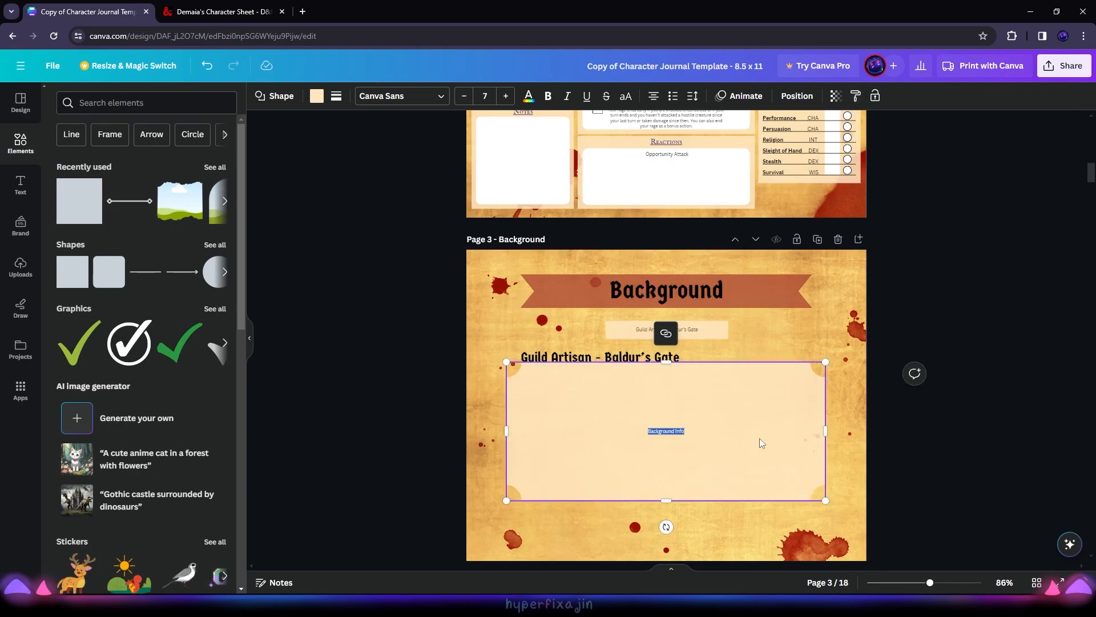
key("ctrl+v")
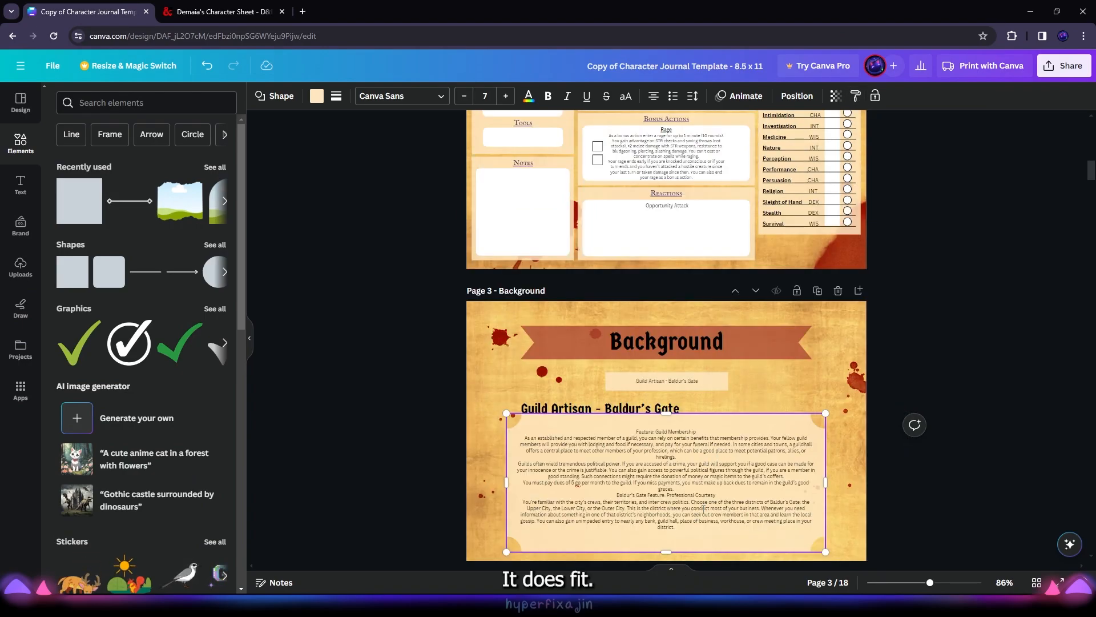
Step: Set the background info text to size 8, and bold and underline the Guild Membership and Professional Courtesy headings
key("ctrl+a")
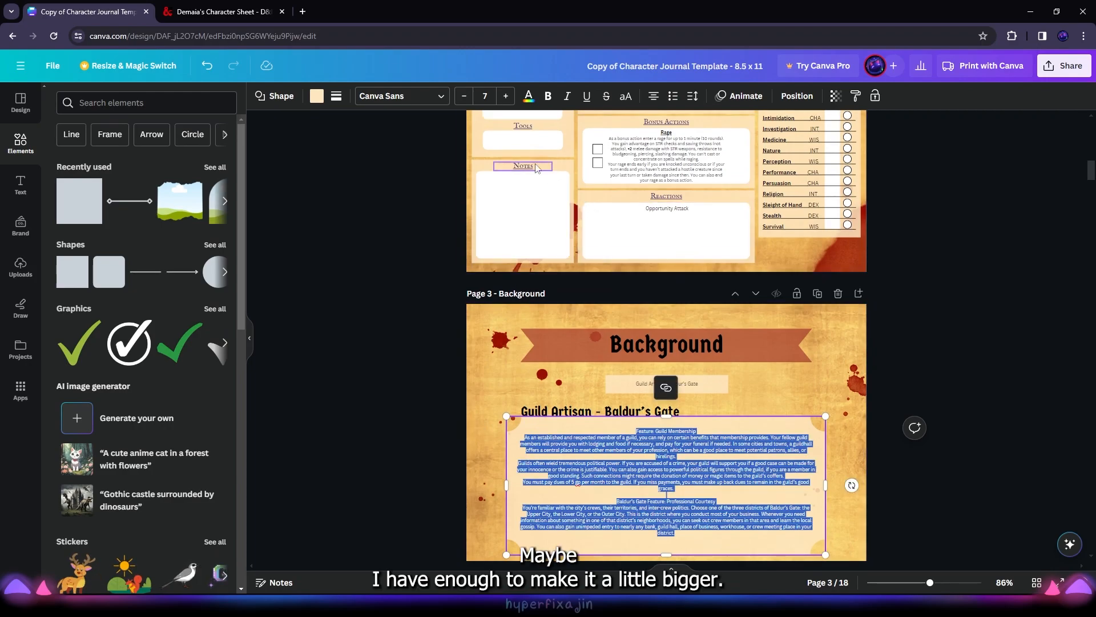
left_click(507, 97)
left_click(679, 296)
scroll(680, 350, "down", 3)
left_click(729, 346)
left_click(721, 349)
left_click_drag(720, 349, 610, 349)
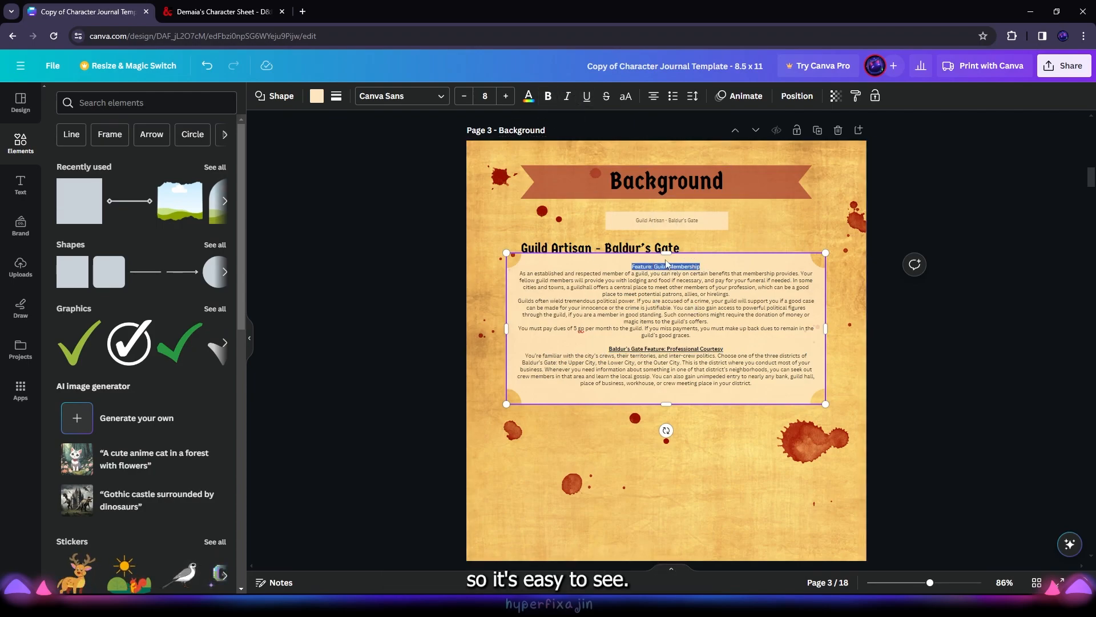
Step: Check the description on D&D Beyond, and delete the "Baldur's Gate Feature: Professional Courtesy" section from the Canva info box
left_click(223, 11)
left_click(89, 11)
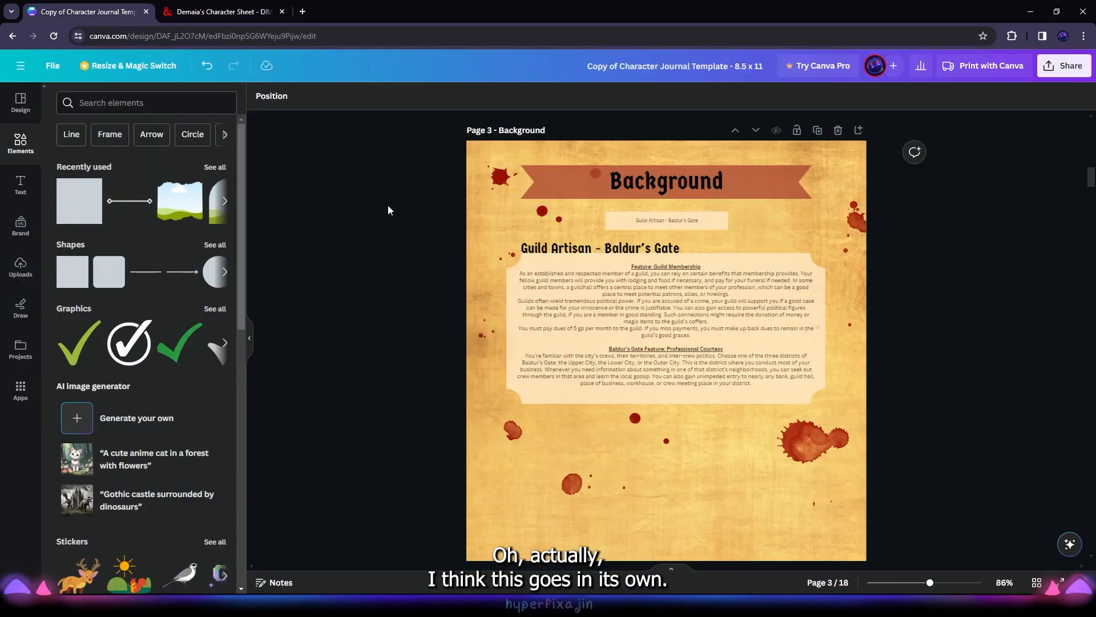
left_click(669, 358)
scroll(663, 343, "down", 2)
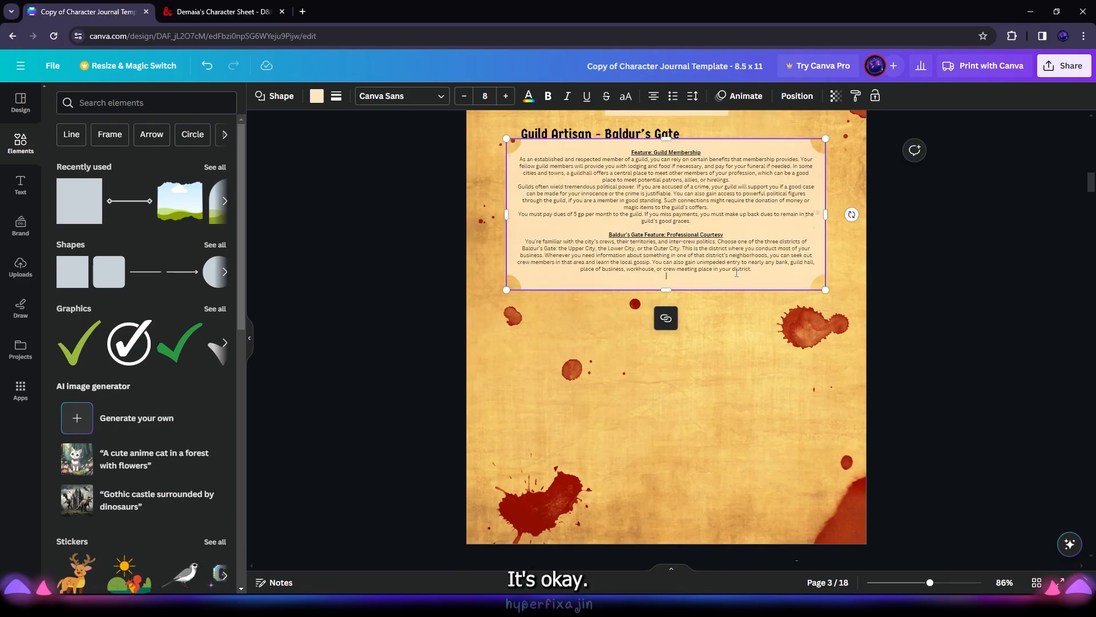
left_click_drag(752, 268, 609, 234)
key("BackSpace")
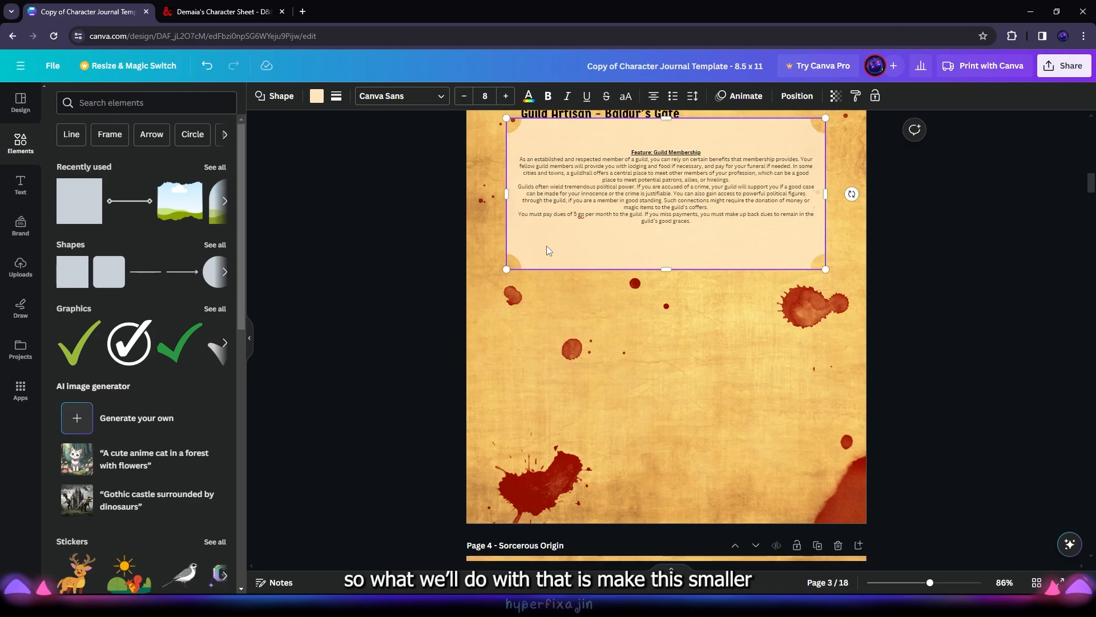
Step: Set the remaining background info text to size 10 and add a blank line below the Guild Membership heading
scroll(889, 336, "up", 3)
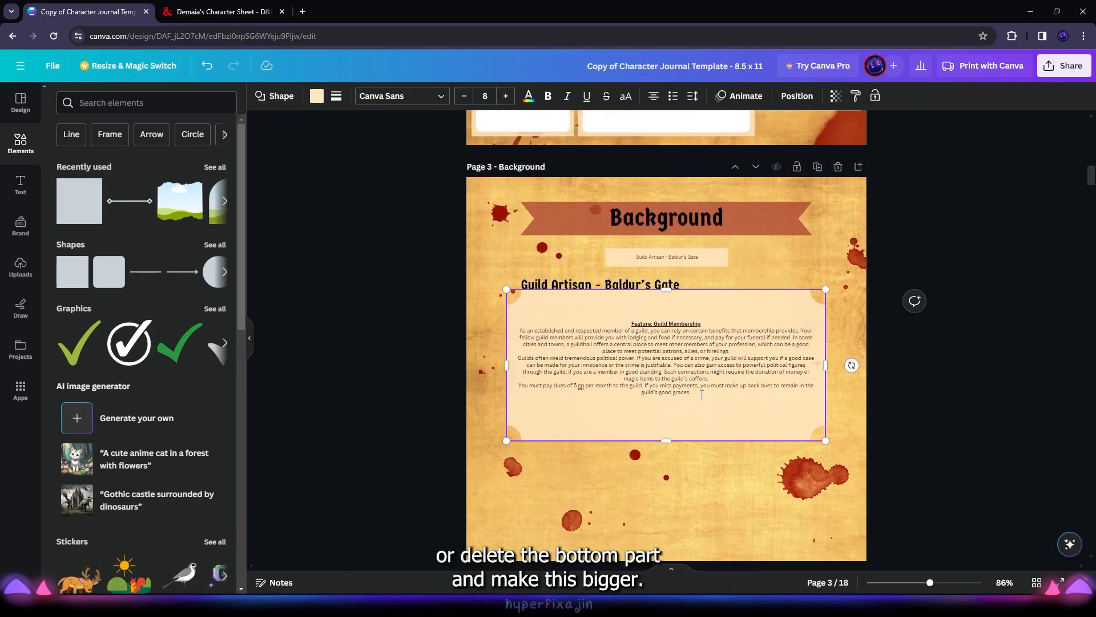
key("ctrl+a")
left_click(506, 96)
left_click(506, 95)
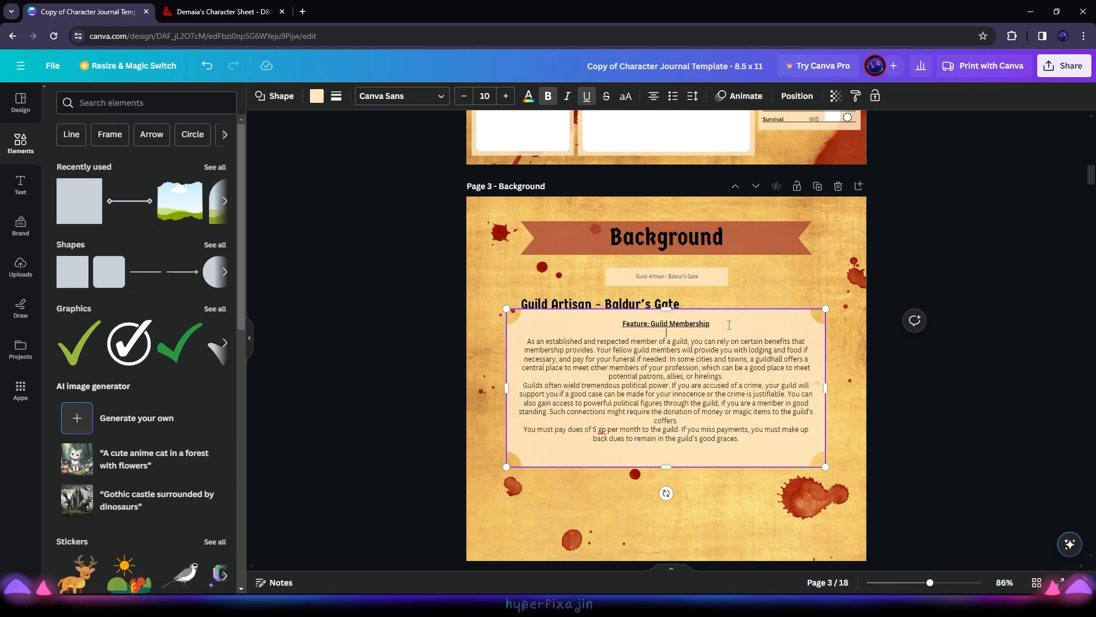
Step: Duplicate the Guild Artisan - Baldur's Gate title with its info box and place the copies directly below the originals on the Background page
left_click(195, 12)
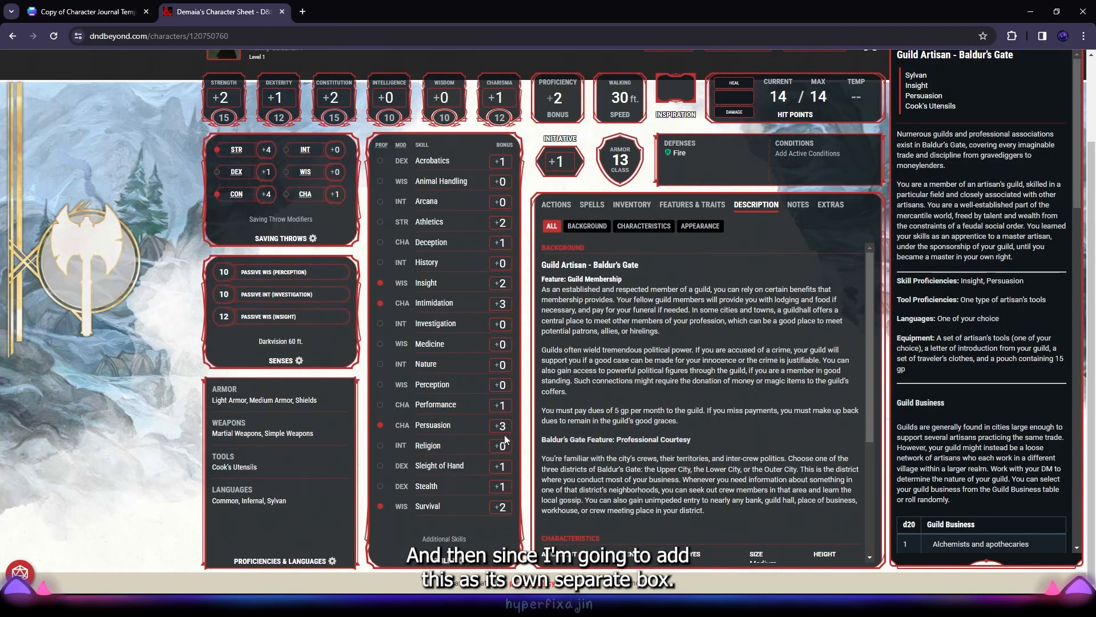
left_click(86, 12)
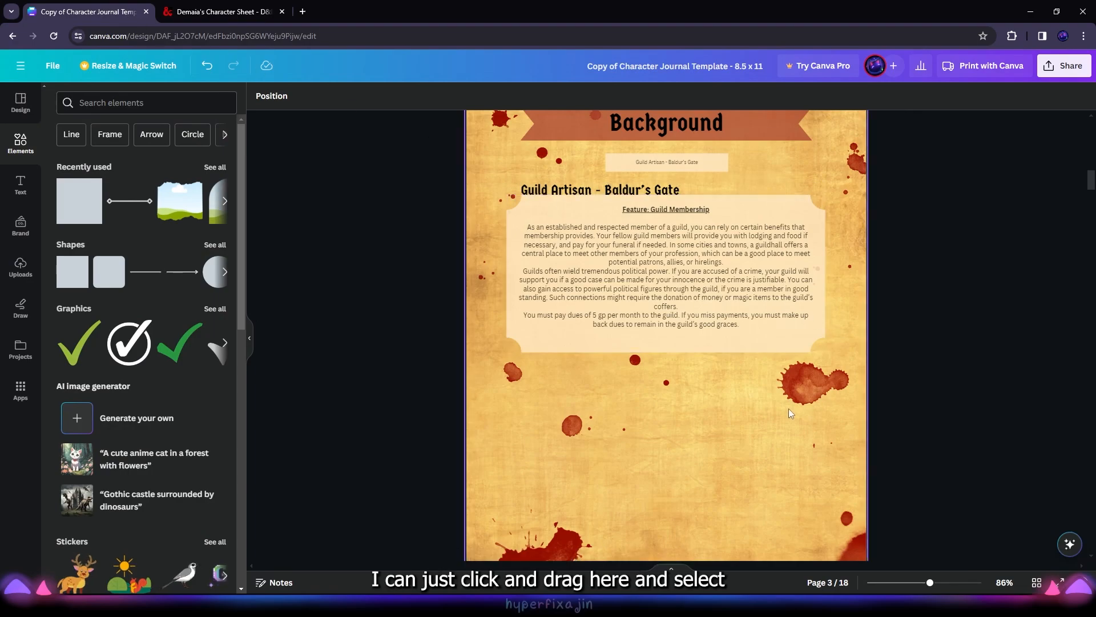
left_click_drag(685, 386, 650, 362)
left_click_drag(594, 301, 517, 181)
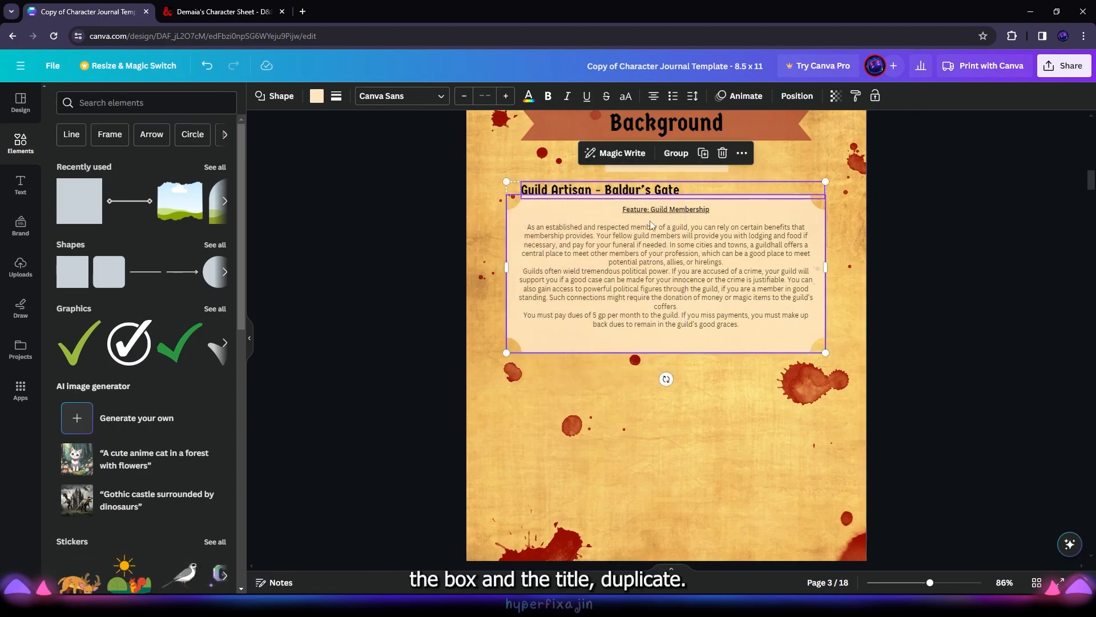
left_click(703, 162)
scroll(674, 343, "down", 1)
left_click_drag(696, 237, 695, 392)
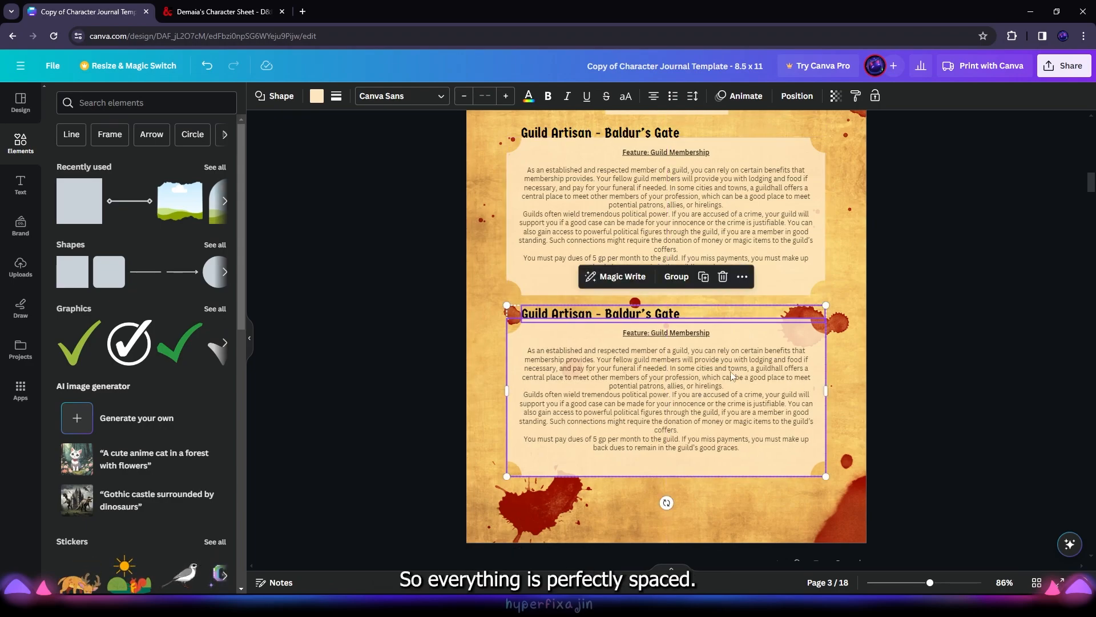
left_click(959, 346)
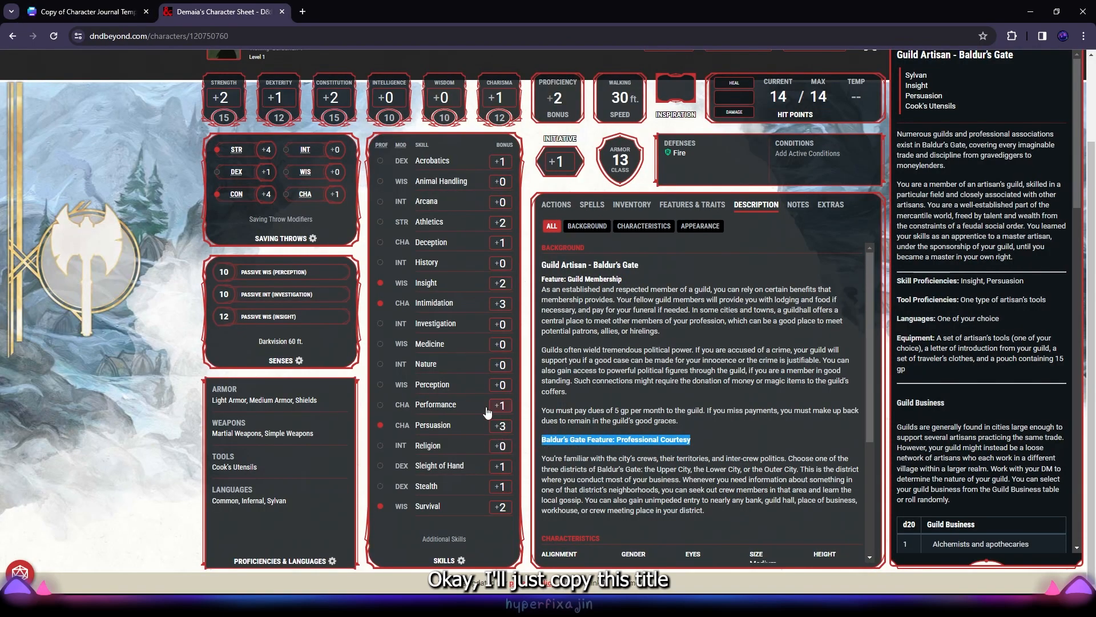
Step: Replace the duplicated title with "Baldur's Gate Feature: Professional Courtesy" copied from the D&D Beyond description
key("ctrl+c")
left_click(86, 12)
triple_click(588, 313)
key("ctrl+v")
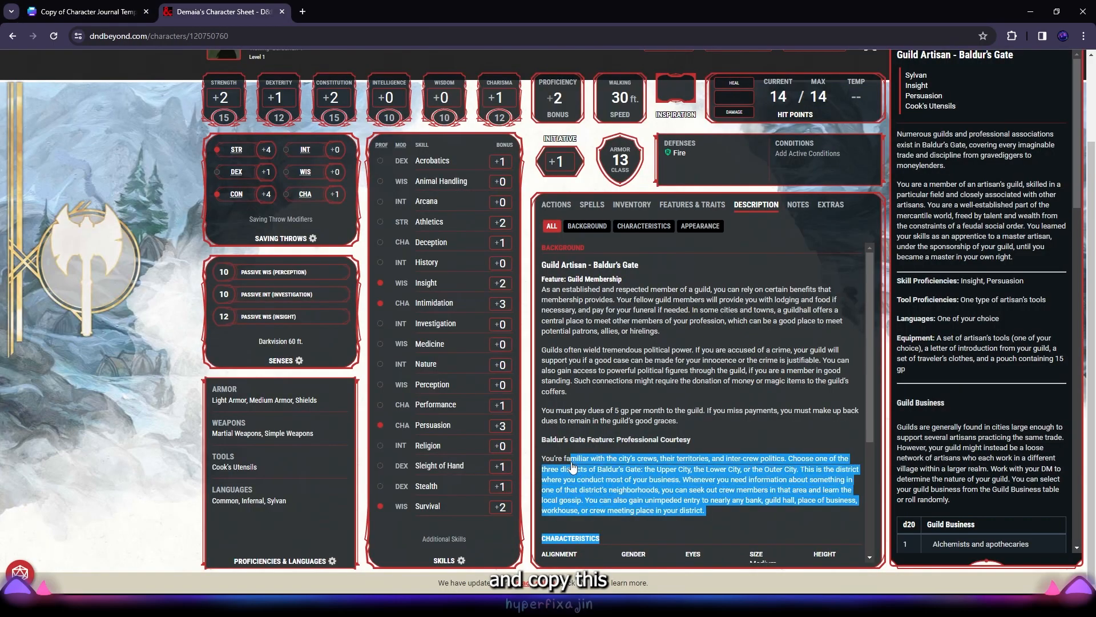
Step: Copy the Professional Courtesy paragraph from D&D Beyond and paste it over the text in the duplicated info box in Canva
left_click_drag(599, 542, 571, 458)
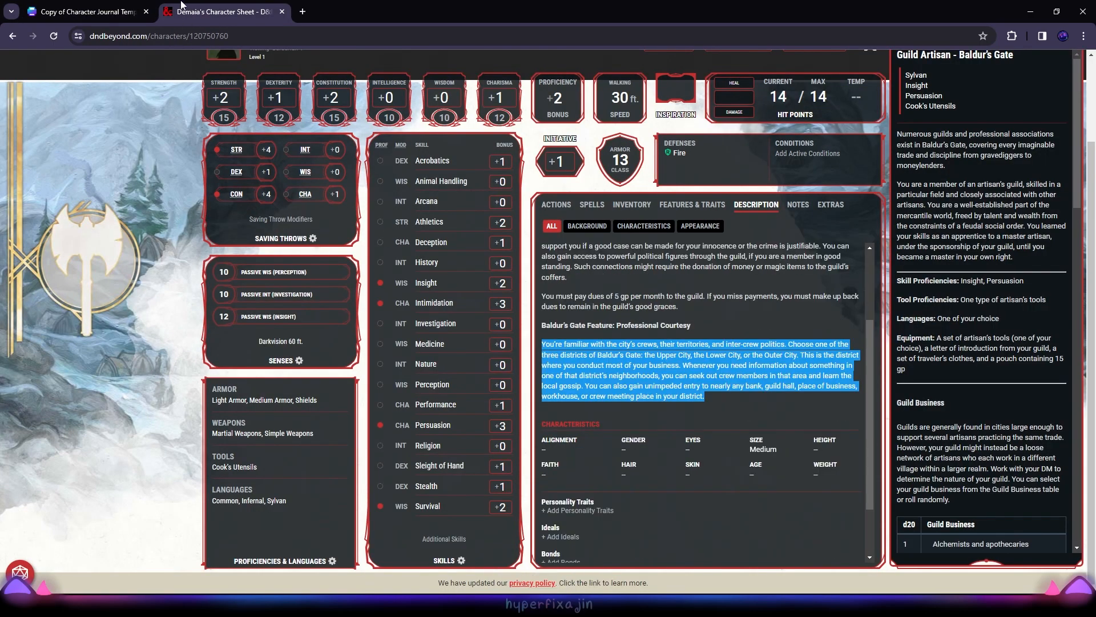
left_click(109, 5)
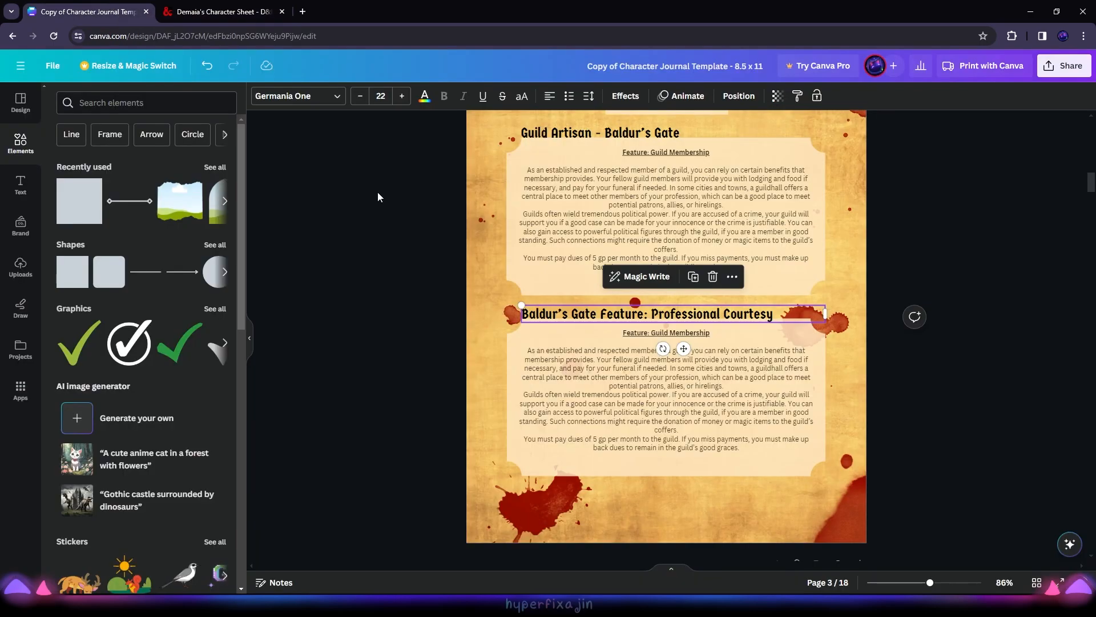
double_click(594, 339)
key("ctrl+v")
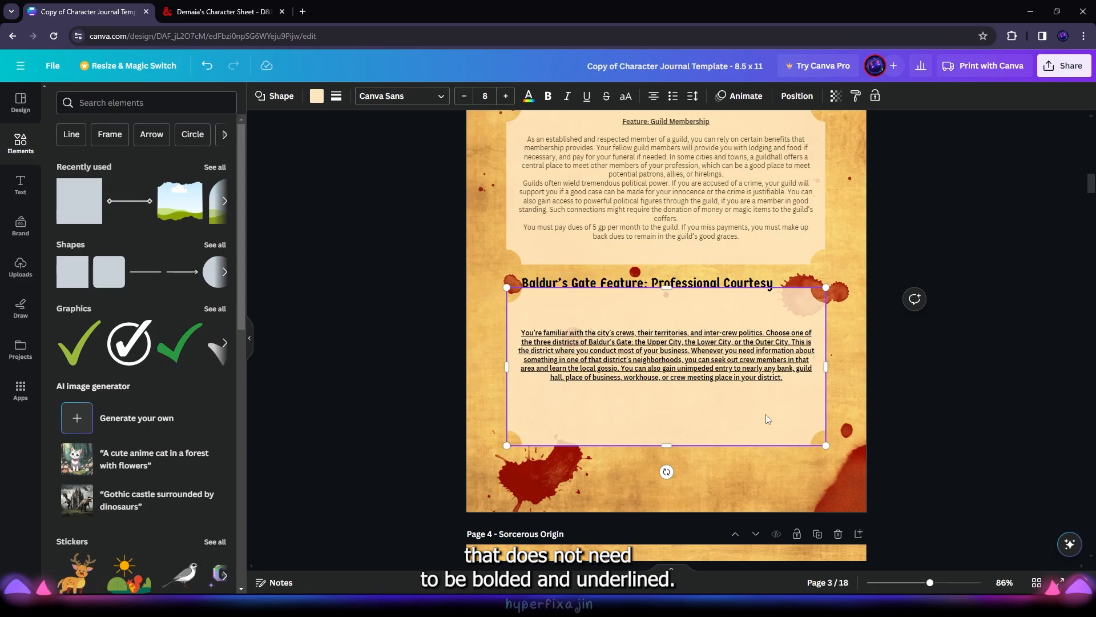
Step: Set the Professional Courtesy paragraph to size 10 and remove its bold and underline formatting
left_click_drag(678, 393, 528, 309)
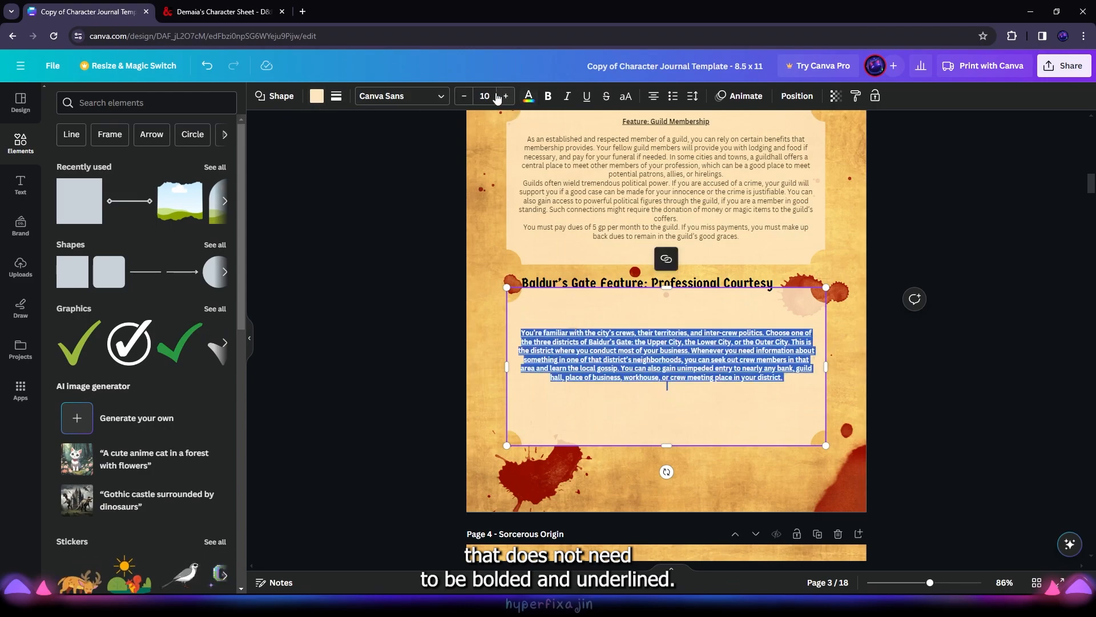
left_click(548, 95)
left_click(587, 96)
left_click(733, 377)
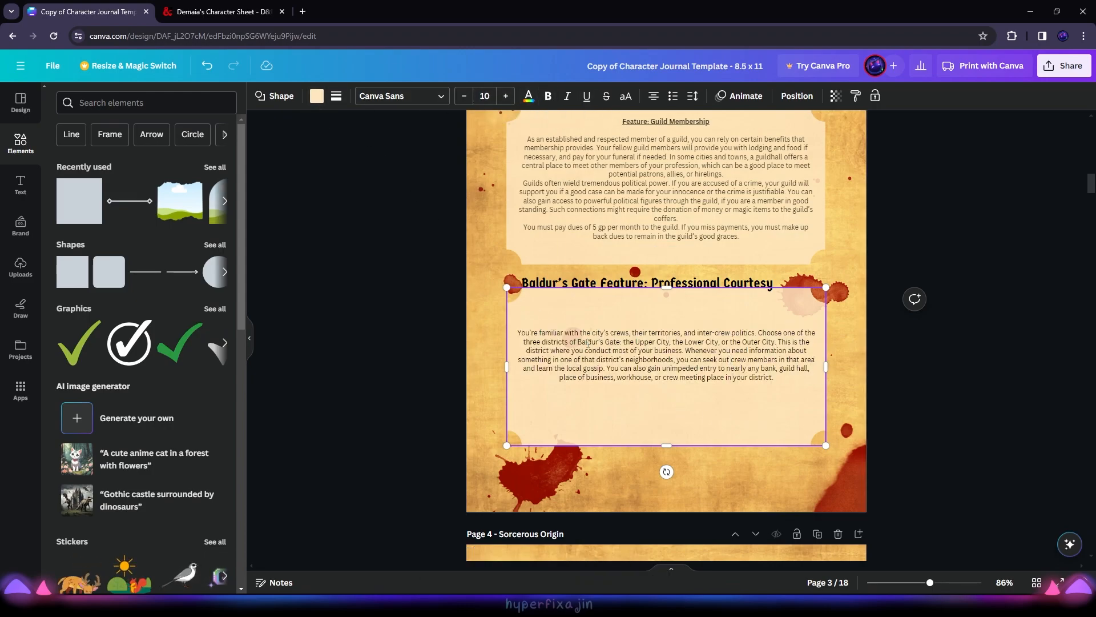
Step: Shorten the Professional Courtesy box from its lower edge to fit the paragraph, and set its text to size 11
left_click_drag(666, 446, 658, 388)
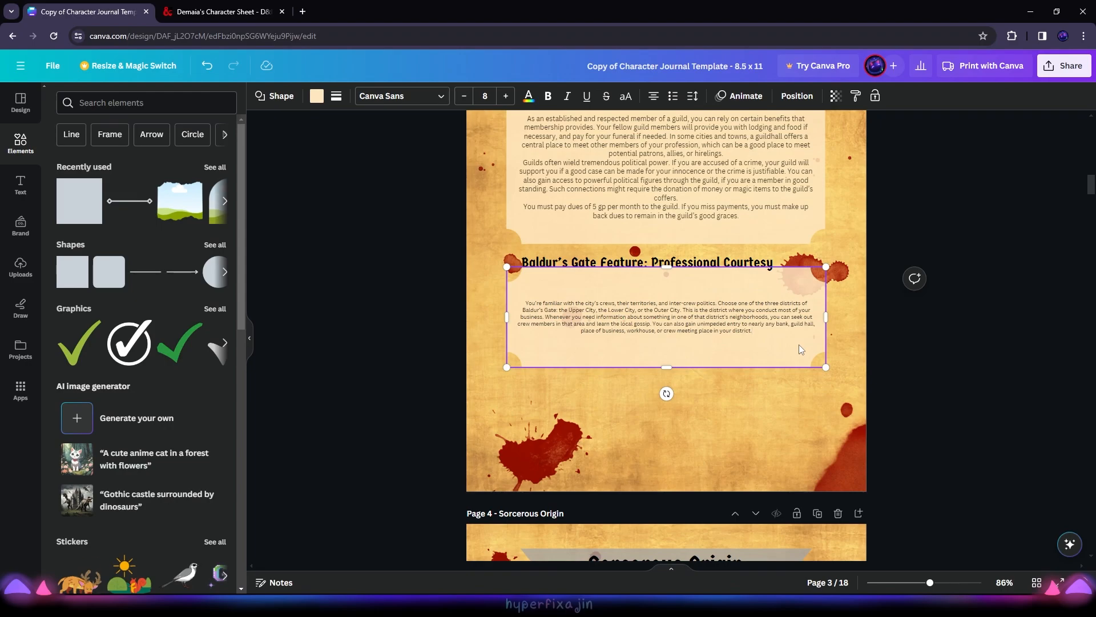
key("ctrl+a")
left_click(509, 98)
left_click(508, 98)
left_click(509, 98)
left_click(934, 363)
Step: Review the Sorcerous Origin, Sorcery Points and Metamagic pages, and check the character's class on D&D Beyond
scroll(934, 363, "up", 1)
scroll(895, 320, "down", 1)
scroll(894, 322, "down", 5)
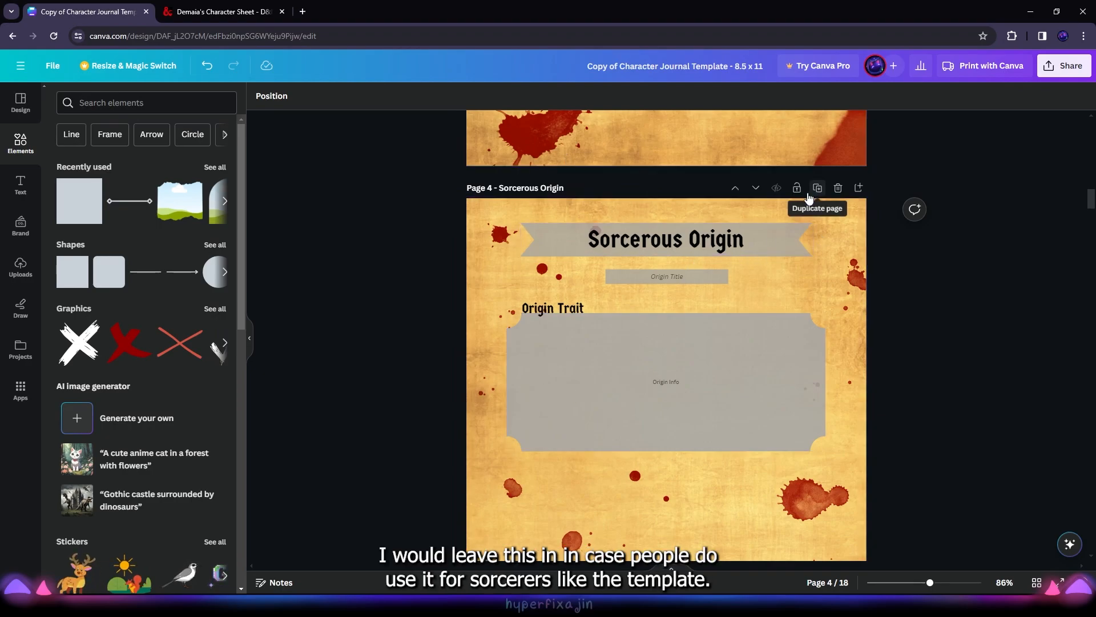
scroll(854, 462, "down", 5)
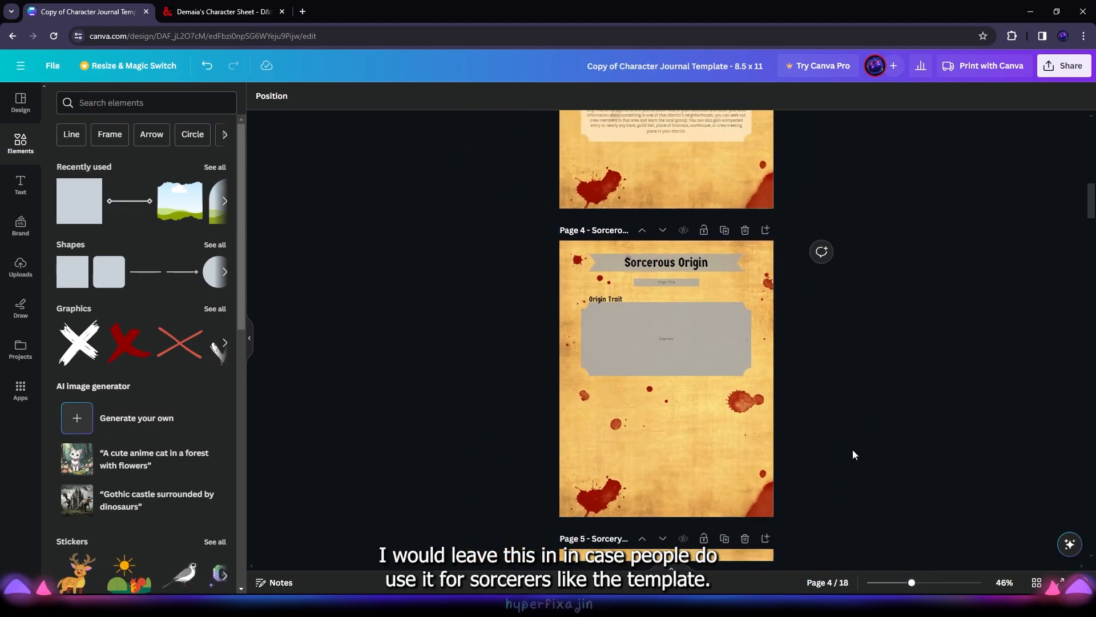
scroll(851, 450, "down", 3)
scroll(852, 450, "down", 5)
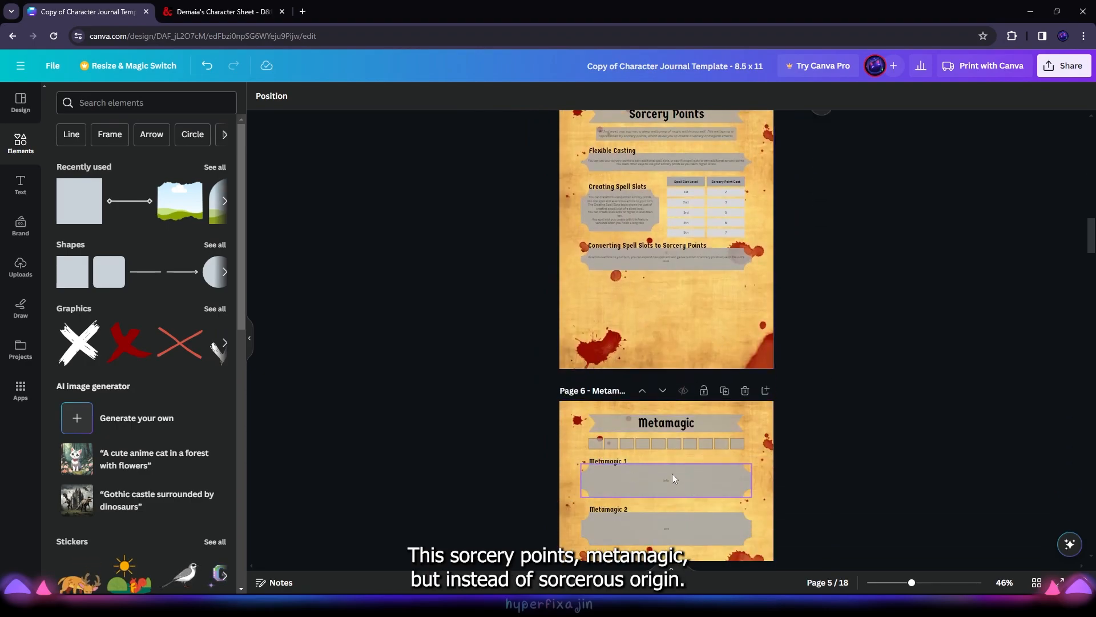
scroll(457, 240, "up", 5)
left_click(197, 8)
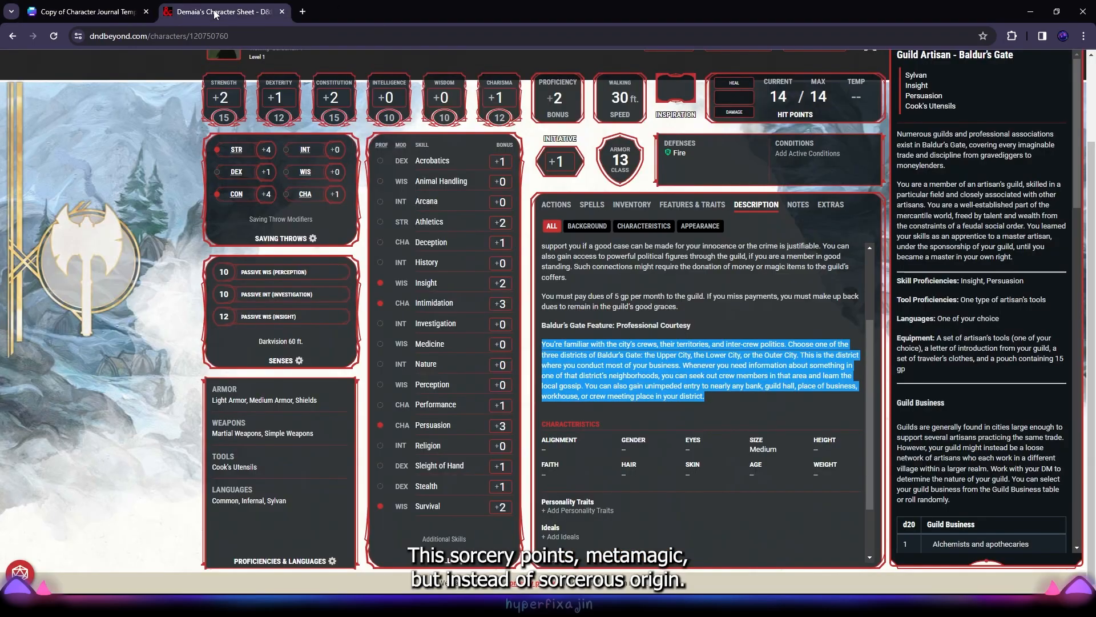
scroll(659, 224, "up", 2)
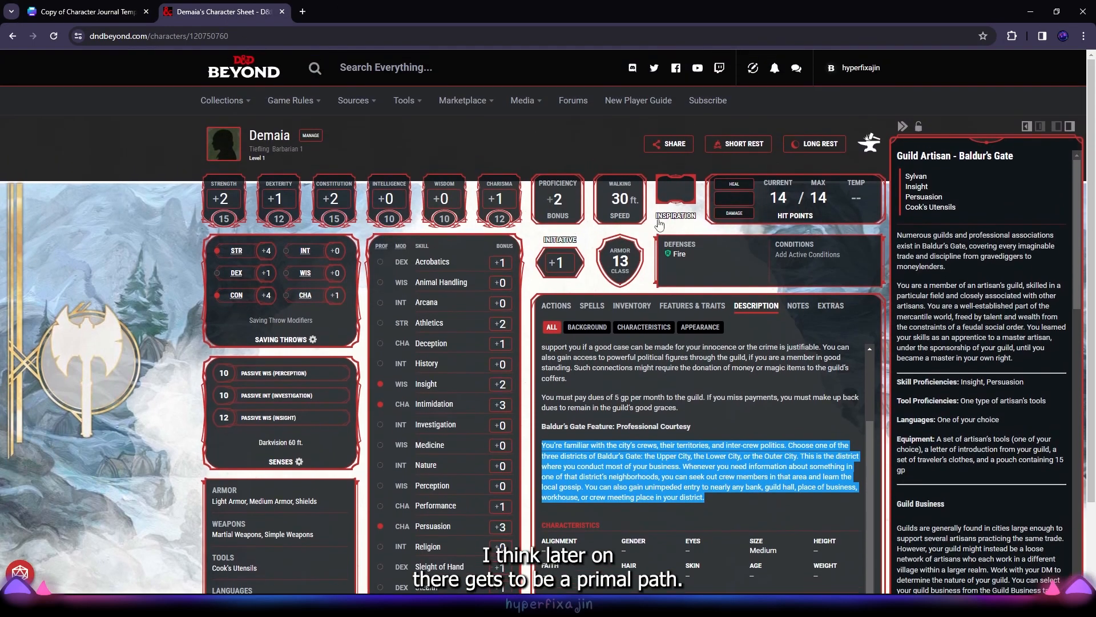
Step: Back in Canva, copy the red style of the Demaia name banner on page 2 onto the Sorcerous Origin banner
left_click(105, 8)
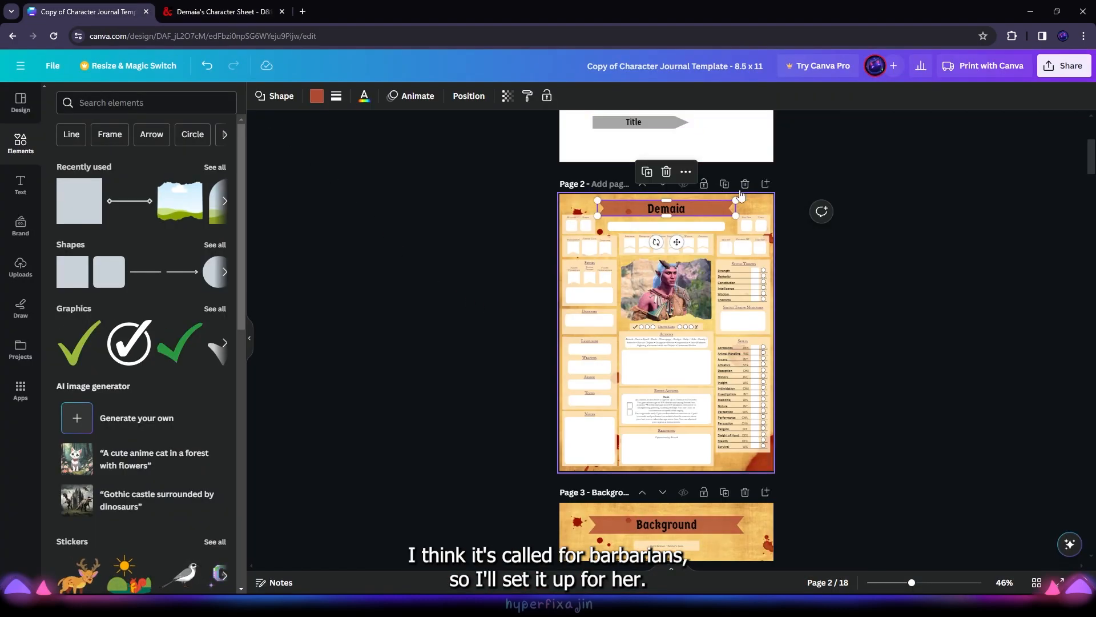
left_click(527, 96)
scroll(722, 330, "down", 9)
left_click(721, 329)
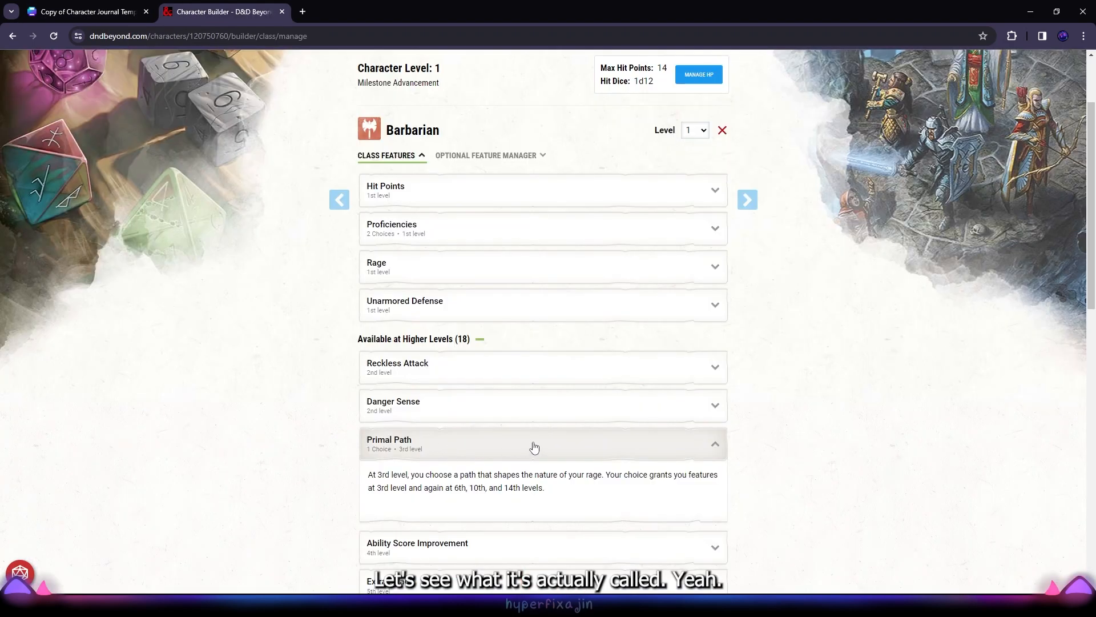
Step: Check the Primal Path class feature name on D&D Beyond, and change the Sorcerous Origin title in Canva to "Primal Path"
scroll(533, 447, "down", 1)
double_click(690, 371)
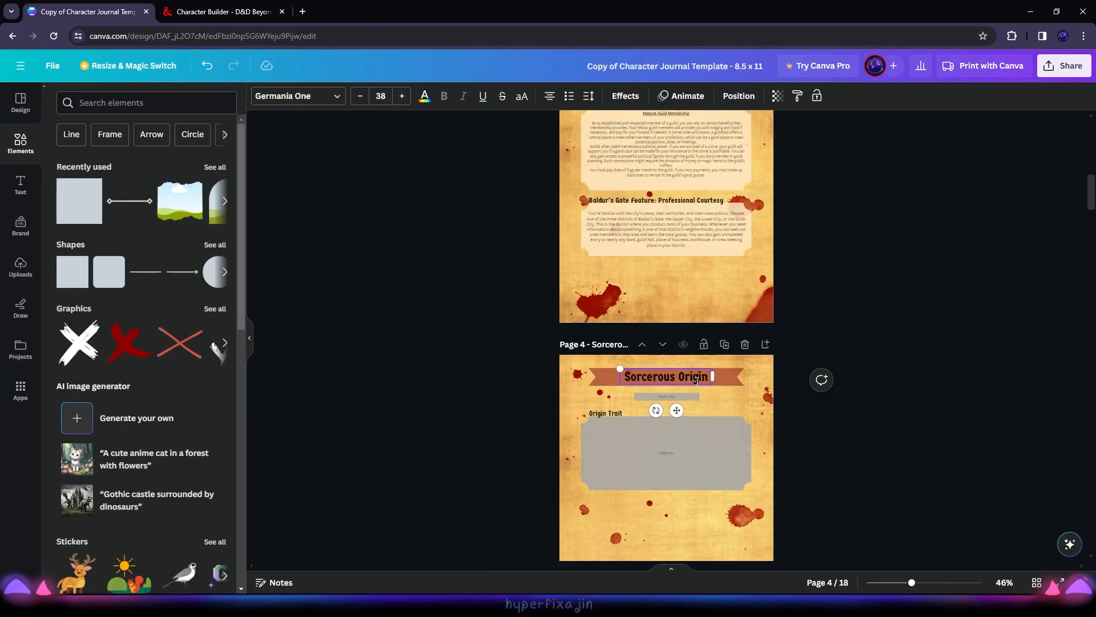
type("Pri")
Step: Apply the Background page's cream box styles to the Origin Info and Origin Title boxes on the Primal Path page
left_click(678, 252)
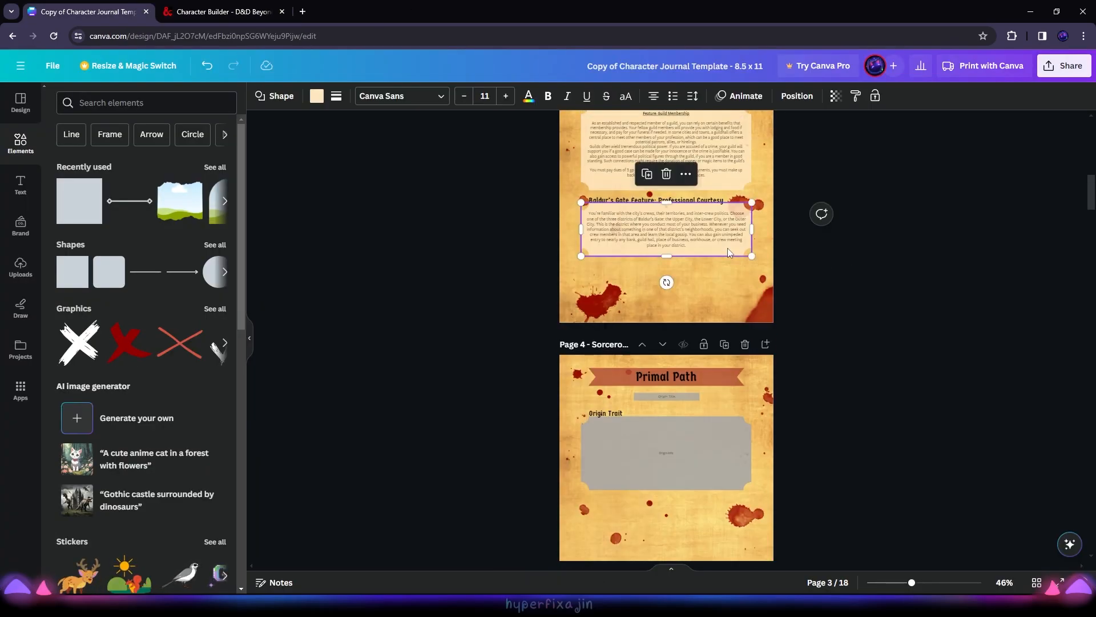
left_click(797, 96)
left_click(679, 451)
scroll(883, 406, "up", 2)
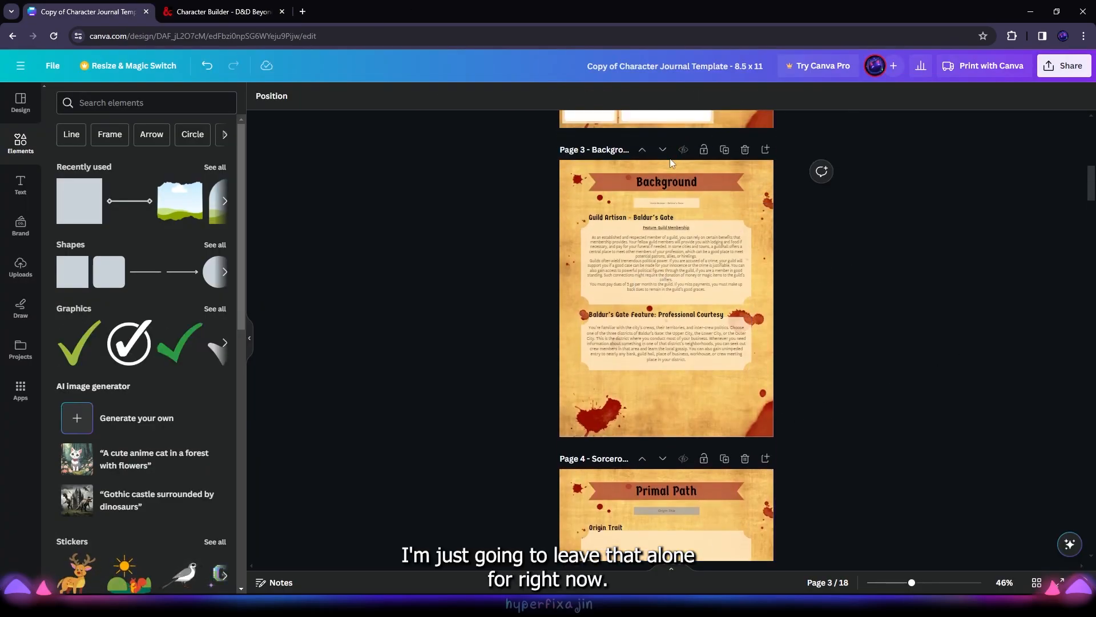
left_click(697, 205)
Step: Delete the Sorcery Points and Metamagic pages from the journal
scroll(783, 167, "down", 8)
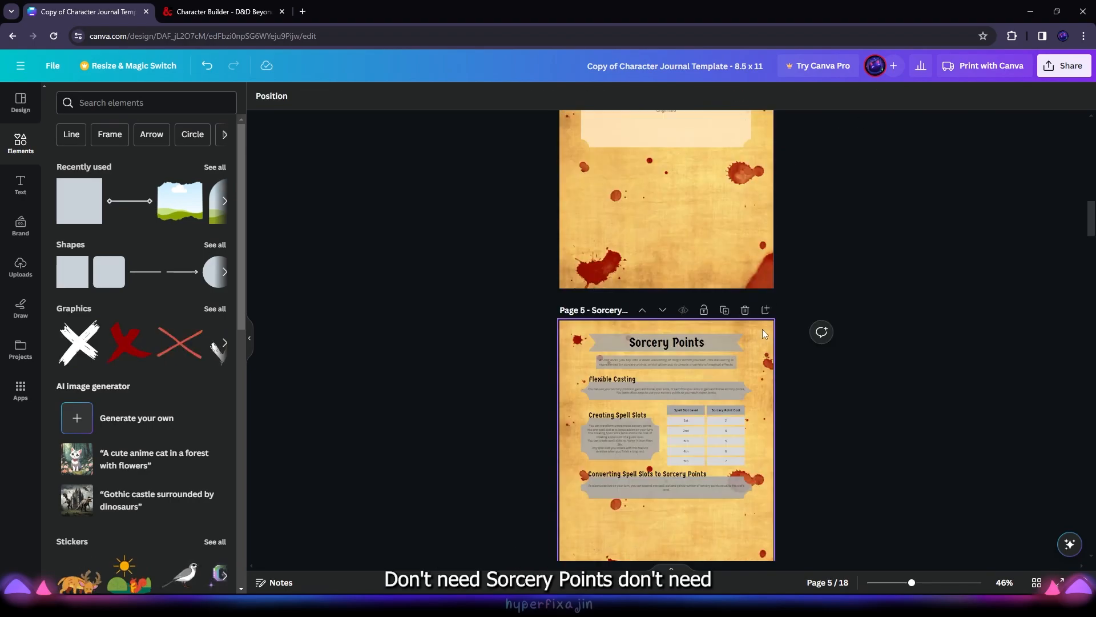
left_click(744, 310)
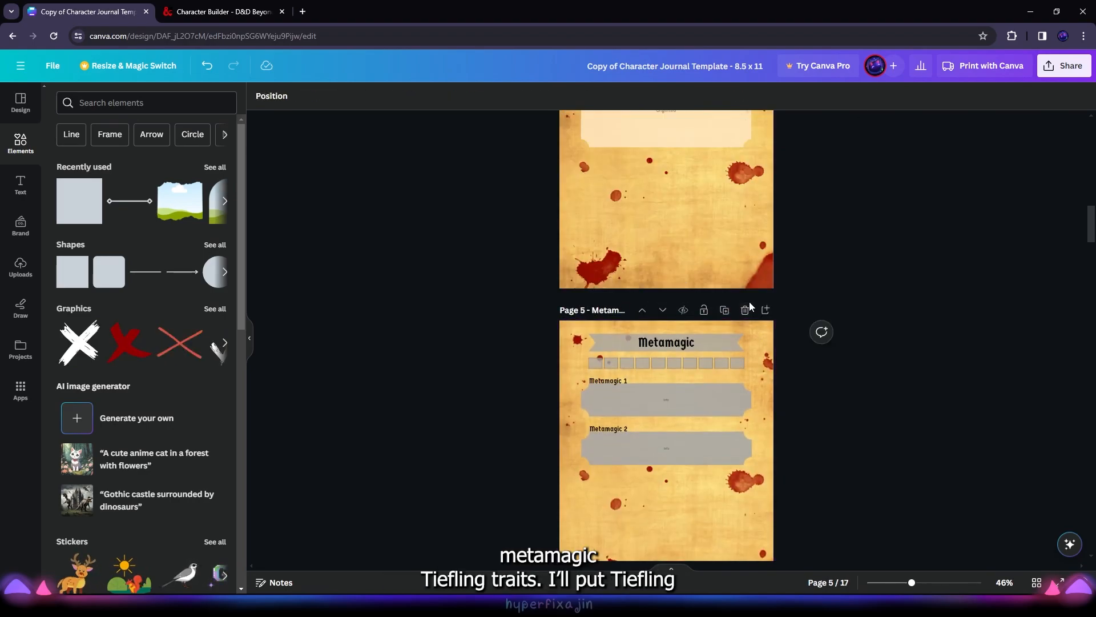
left_click(744, 310)
Step: Change the Racial Traits page title to "Tiefling Traits"
scroll(855, 312, "down", 2)
double_click(648, 229)
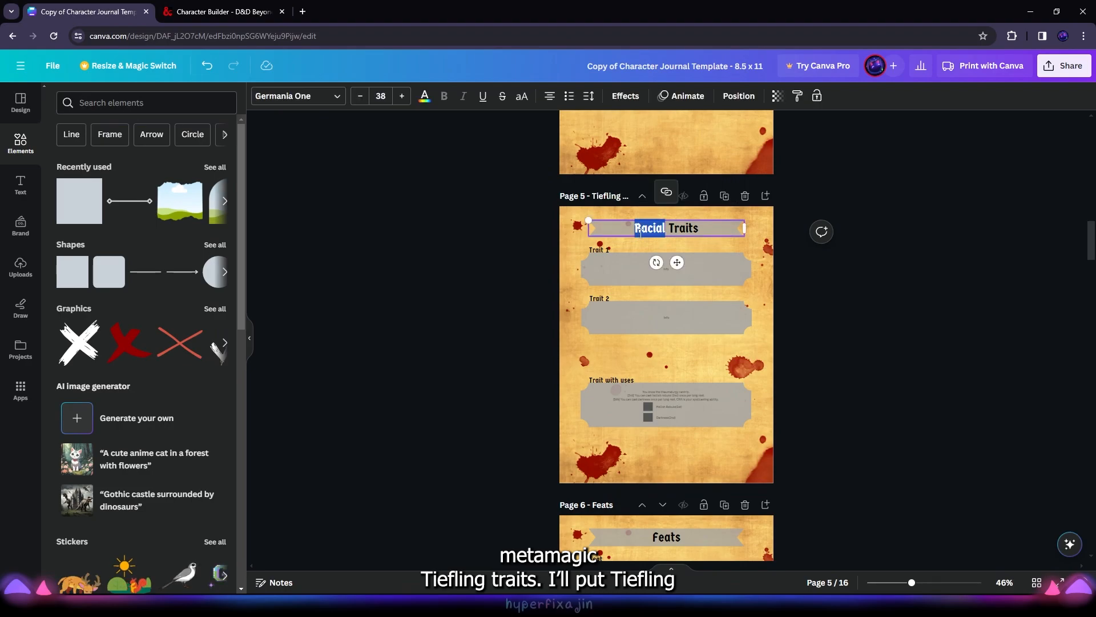
type("Tiefling")
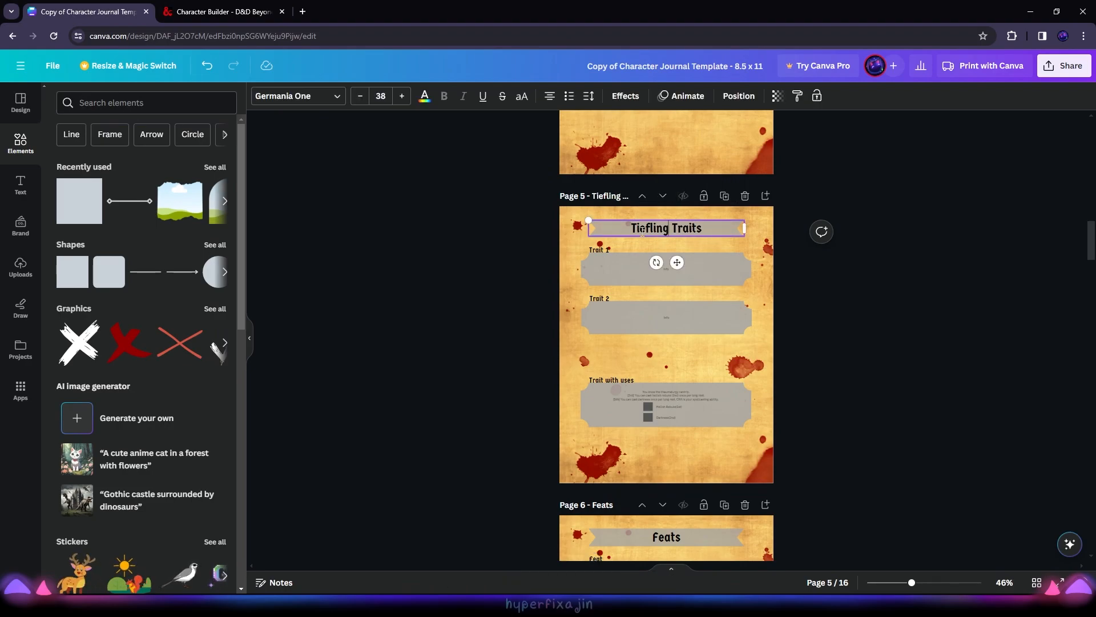
Step: Open the character's race details in the D&D Beyond Character Builder and expand the Darkvision trait
left_click(479, 251)
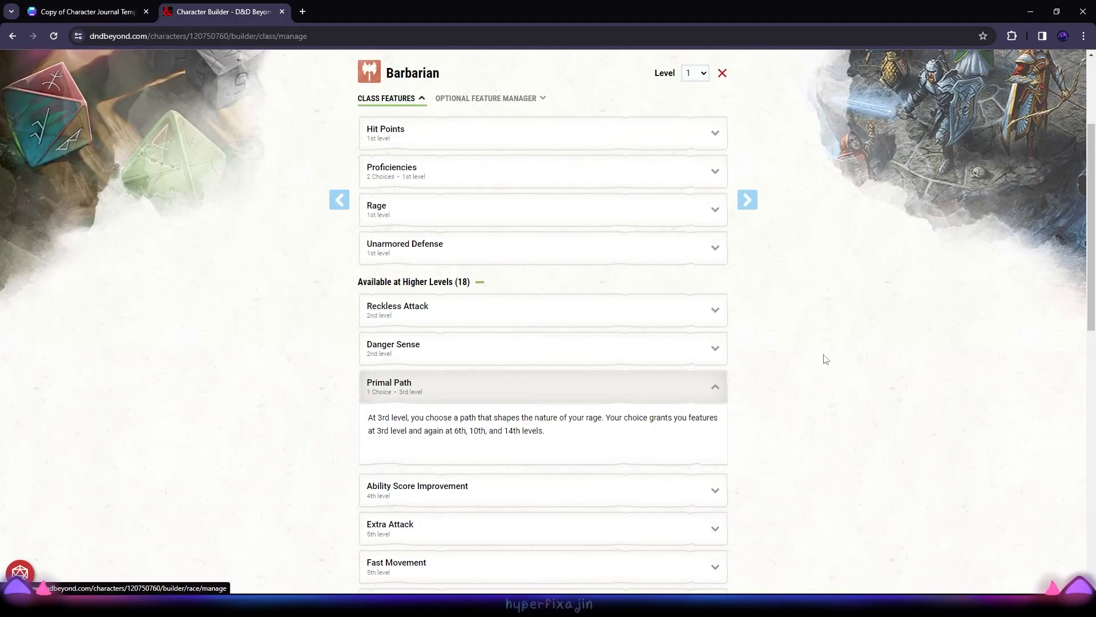
scroll(824, 359, "up", 4)
left_click(431, 143)
left_click(460, 318)
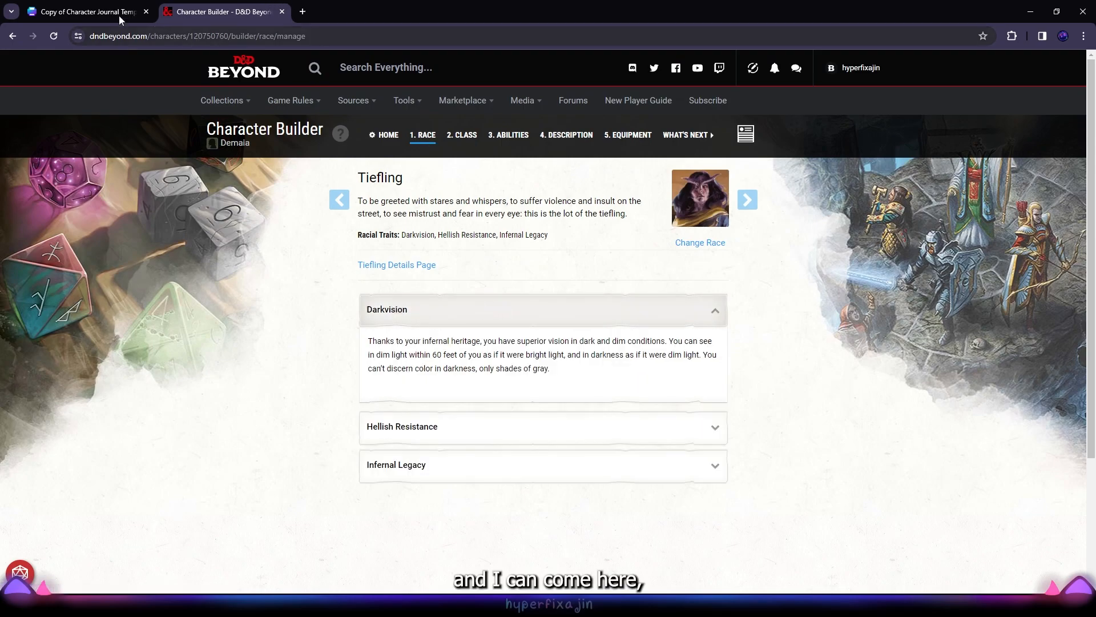
Step: Back in Canva, narrow the Tiefling Traits title's text box and copy the red banner style onto the banner behind it
left_click(86, 12)
left_click_drag(924, 583, 936, 583)
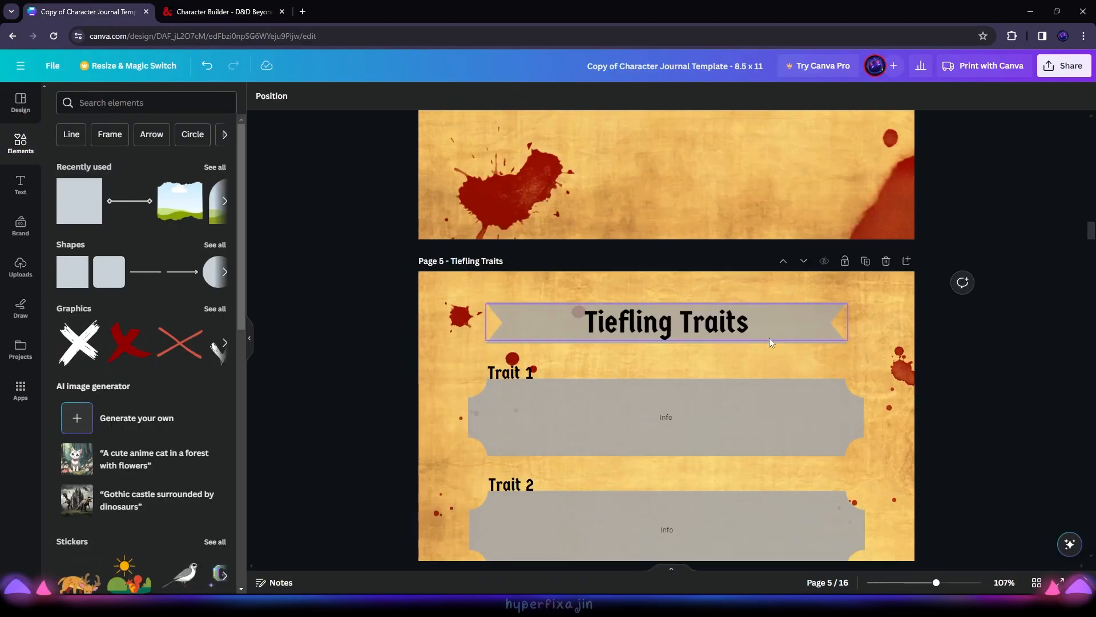
left_click(780, 335)
left_click_drag(849, 323, 786, 323)
left_click_drag(488, 324, 559, 322)
scroll(944, 225, "up", 1)
scroll(945, 229, "up", 5)
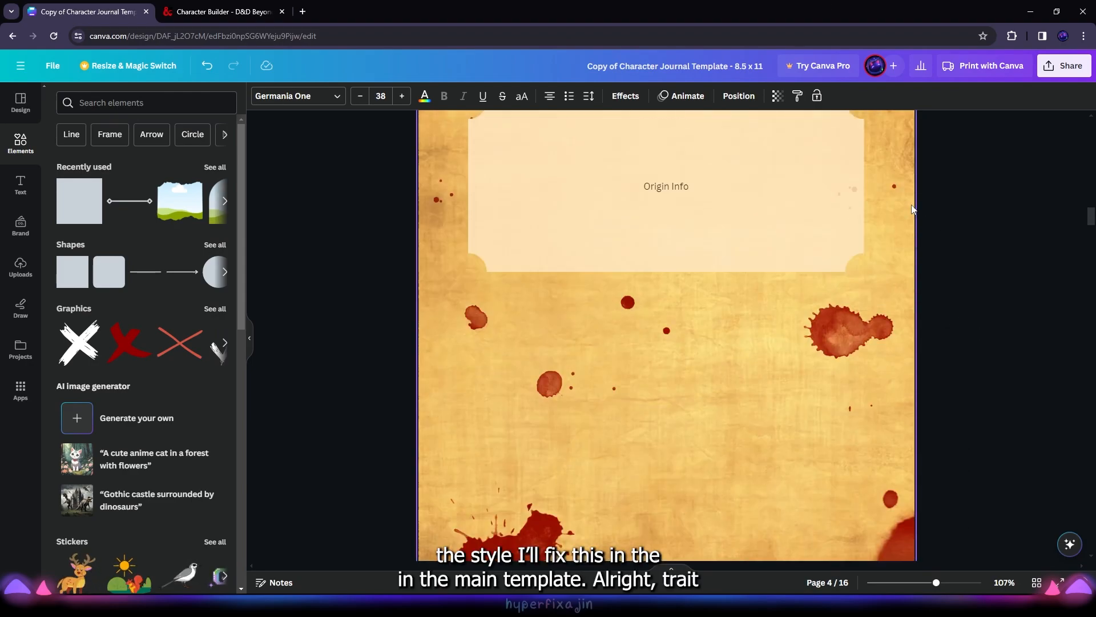
Step: Copy the Darkvision description from D&D Beyond, rename Canva's Trait 1 heading to "Darkvision" and paste the description into its info box
left_click(223, 11)
left_click_drag(549, 370, 416, 343)
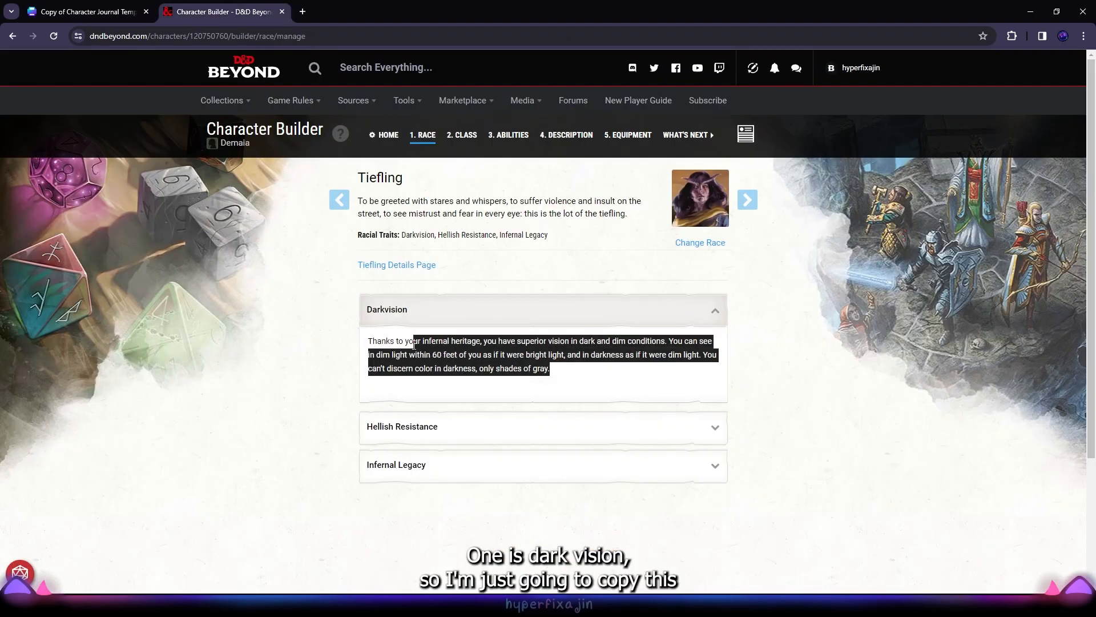
key("ctrl+c")
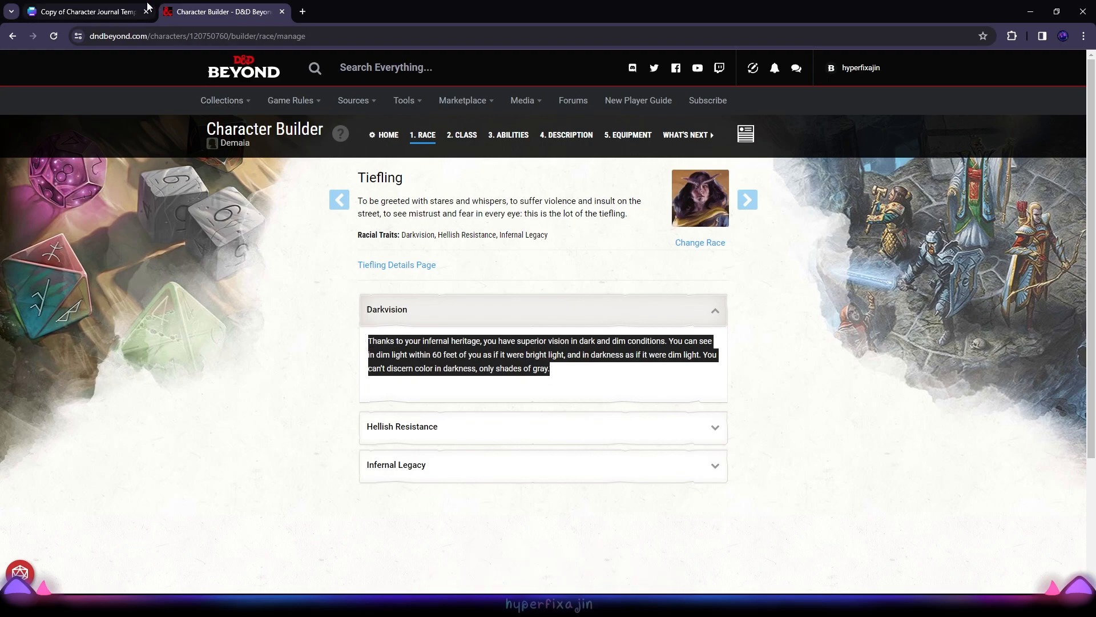
left_click(86, 11)
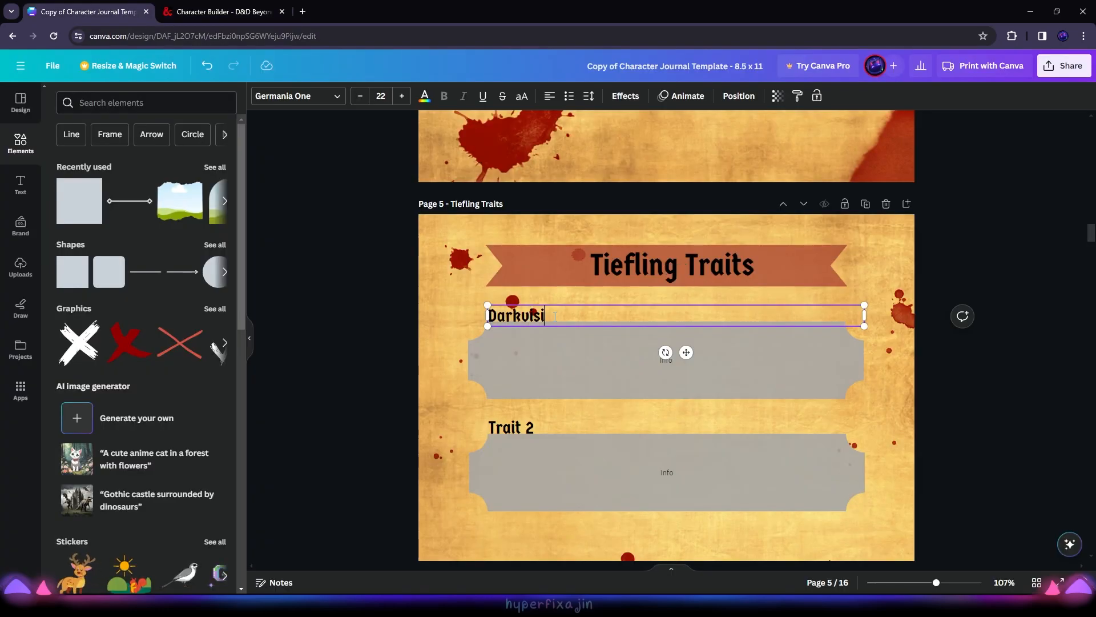
double_click(624, 385)
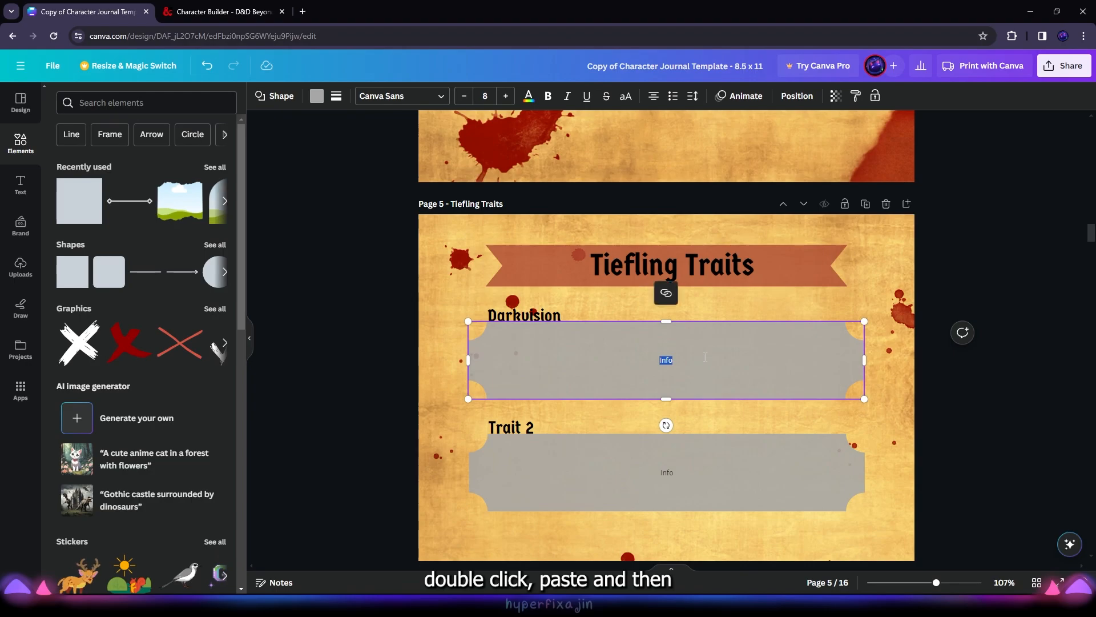
key("ctrl+v")
Step: Try to copy the Origin Info box's cream style onto the Darkvision, Trait 2 and Trait with uses boxes
left_click(1022, 324)
scroll(1008, 322, "up", 10)
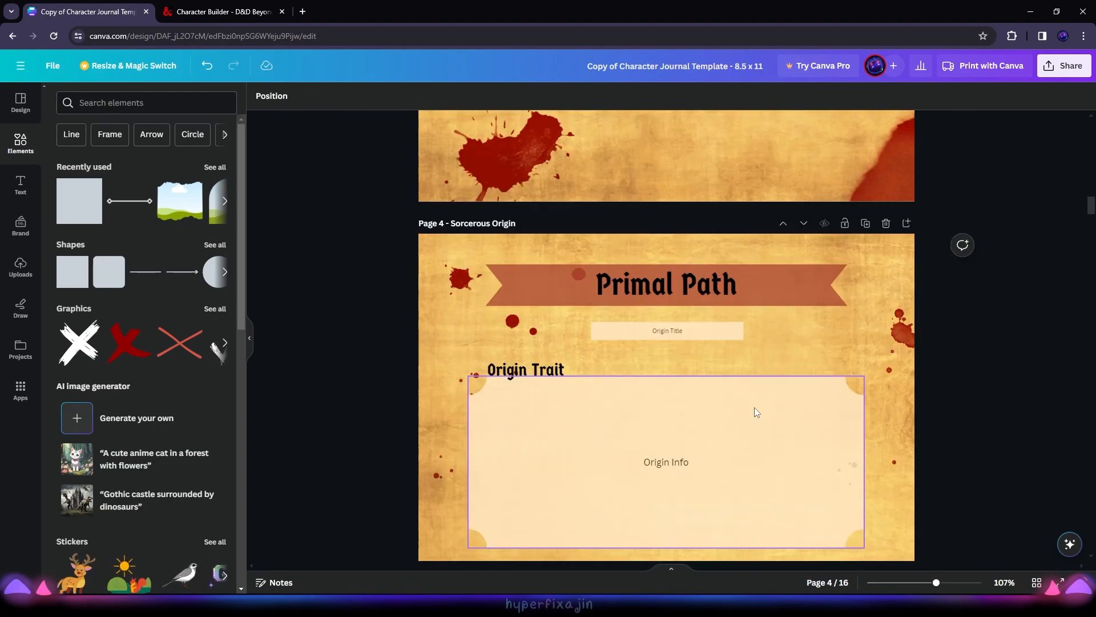
left_click(757, 411)
left_click(855, 96)
scroll(793, 181, "down", 3)
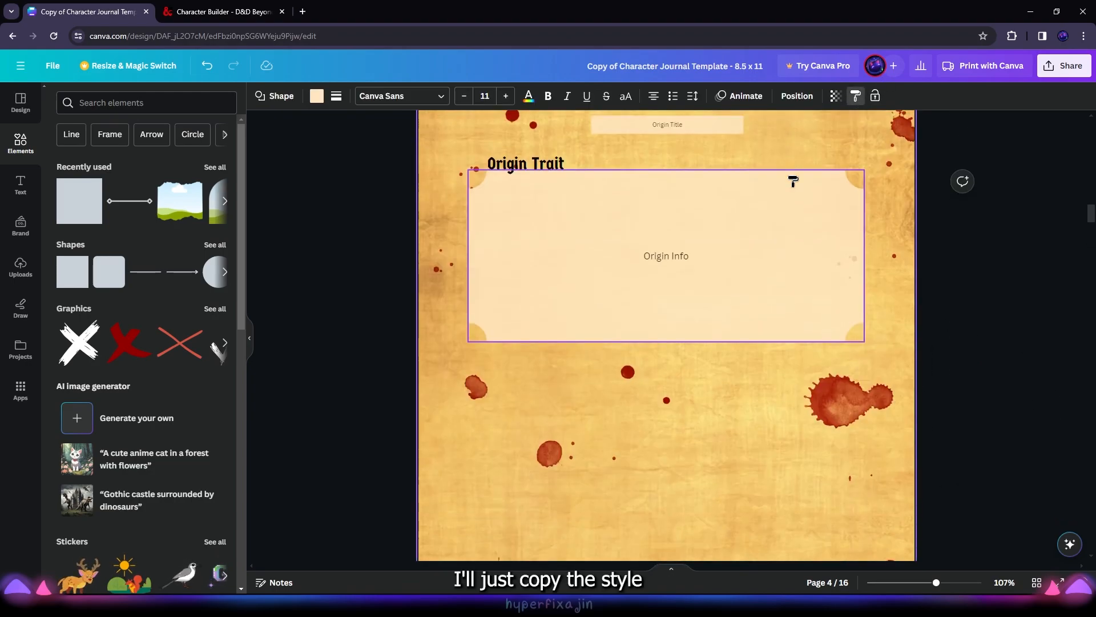
scroll(793, 182, "down", 9)
left_click(756, 402)
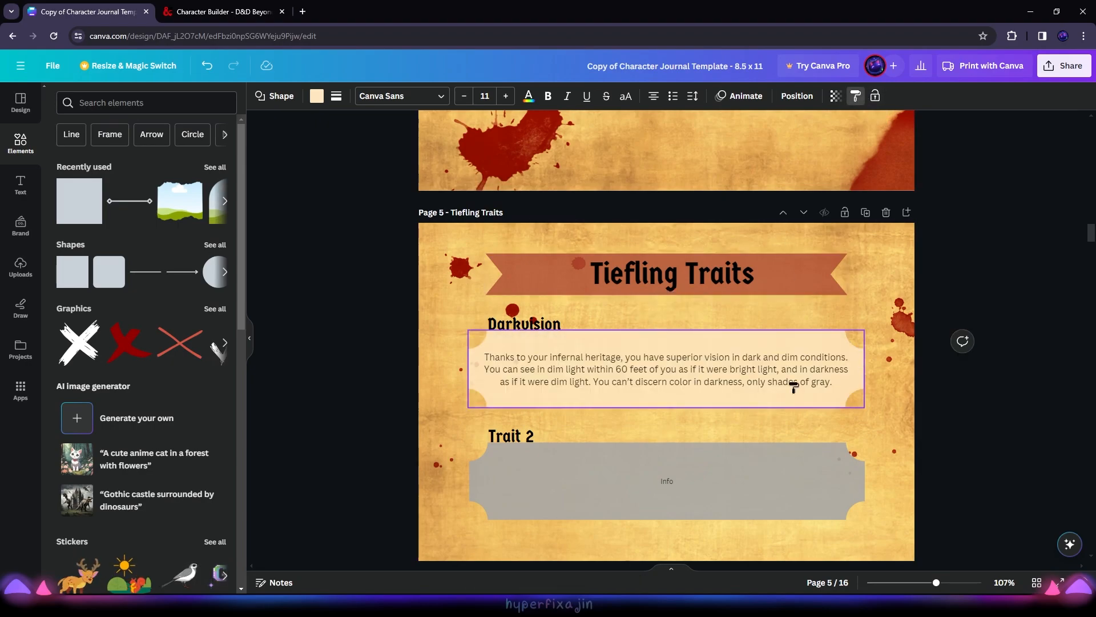
left_click(773, 457)
scroll(1057, 388, "down", 5)
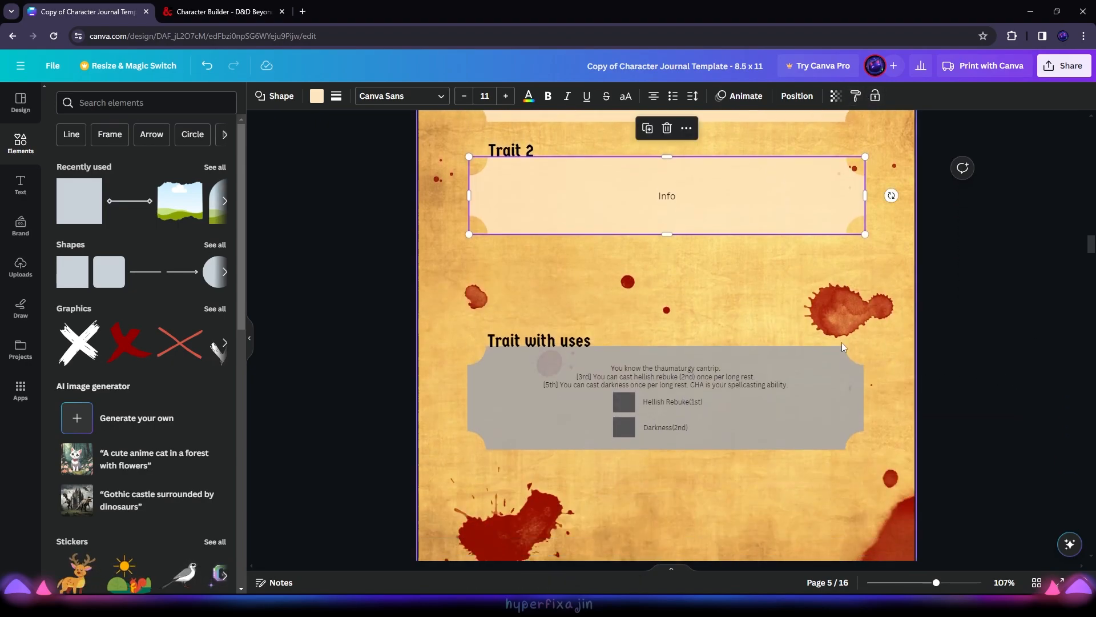
left_click(853, 371)
Step: Undo the style copies on the trait boxes of the Tiefling Traits page
key("ctrl+z")
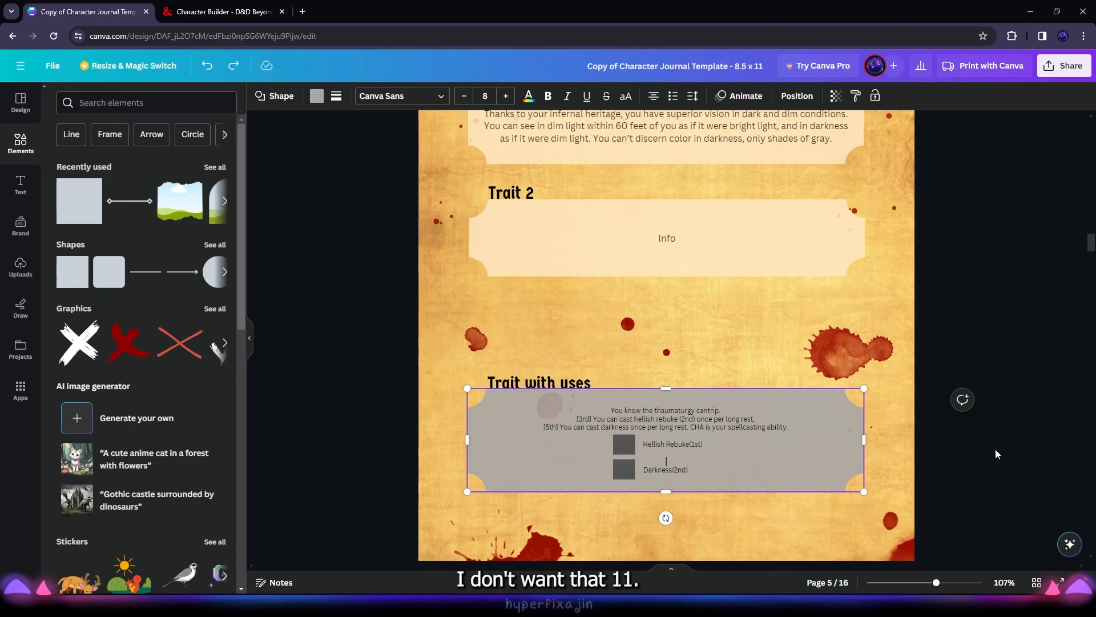
scroll(996, 433, "up", 4)
key("ctrl+z")
key("ctrl+z")
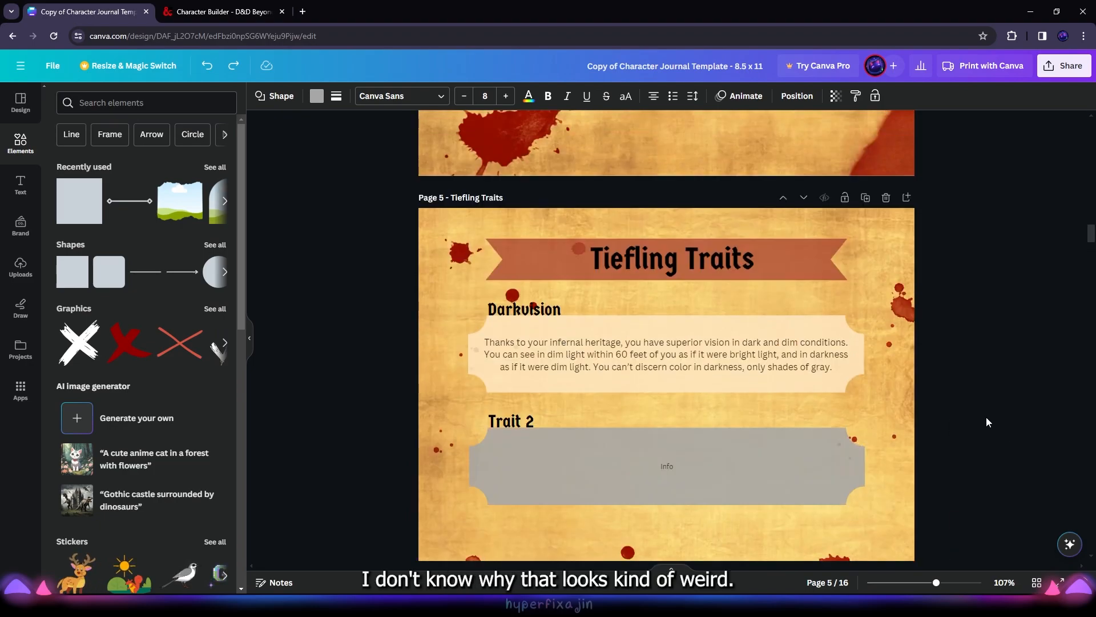
Step: Copy the cream style of an info box on an earlier page onto the Darkvision box
scroll(987, 385, "up", 13)
left_click(719, 240)
left_click(855, 96)
scroll(640, 263, "down", 12)
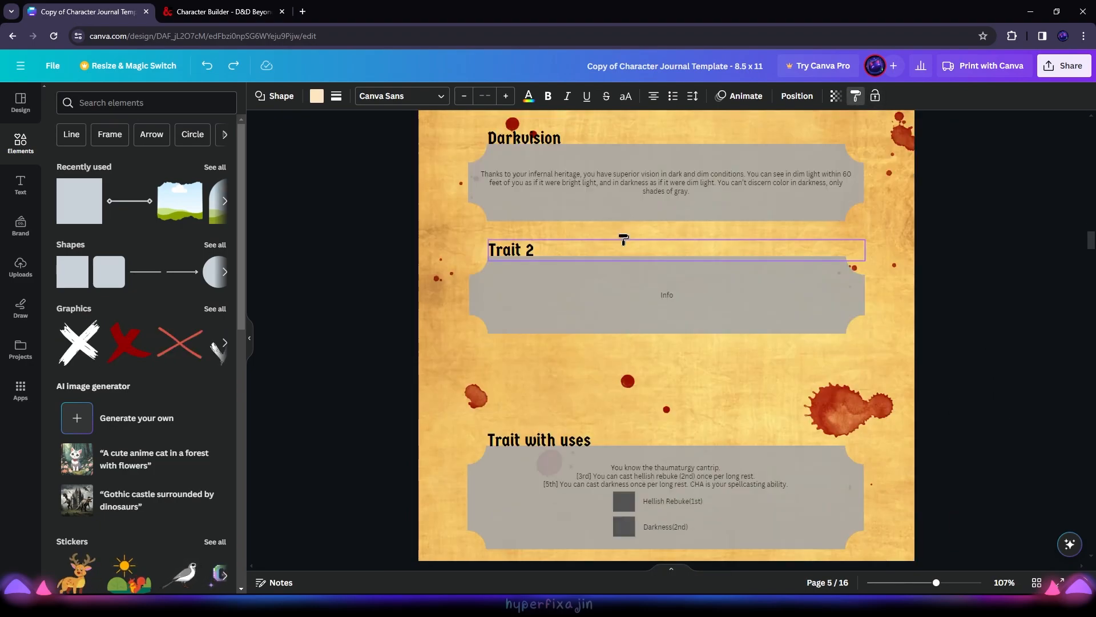
left_click(635, 211)
Step: Remove bold and underline from the Darkvision description and give the Trait 2 and Trait with uses boxes the cream style
double_click(661, 192)
key("ctrl+a")
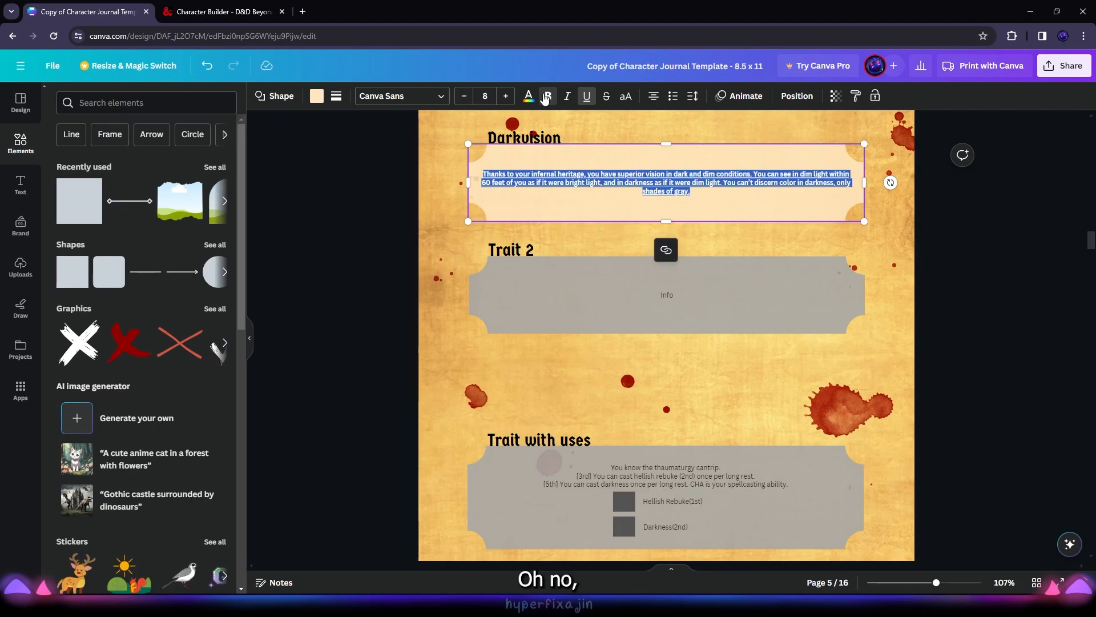
key("ctrl+b")
key("ctrl+u")
left_click(1020, 244)
Step: Fill the Hellish Rebuke and Darkness checkbox squares with white
left_click(624, 444)
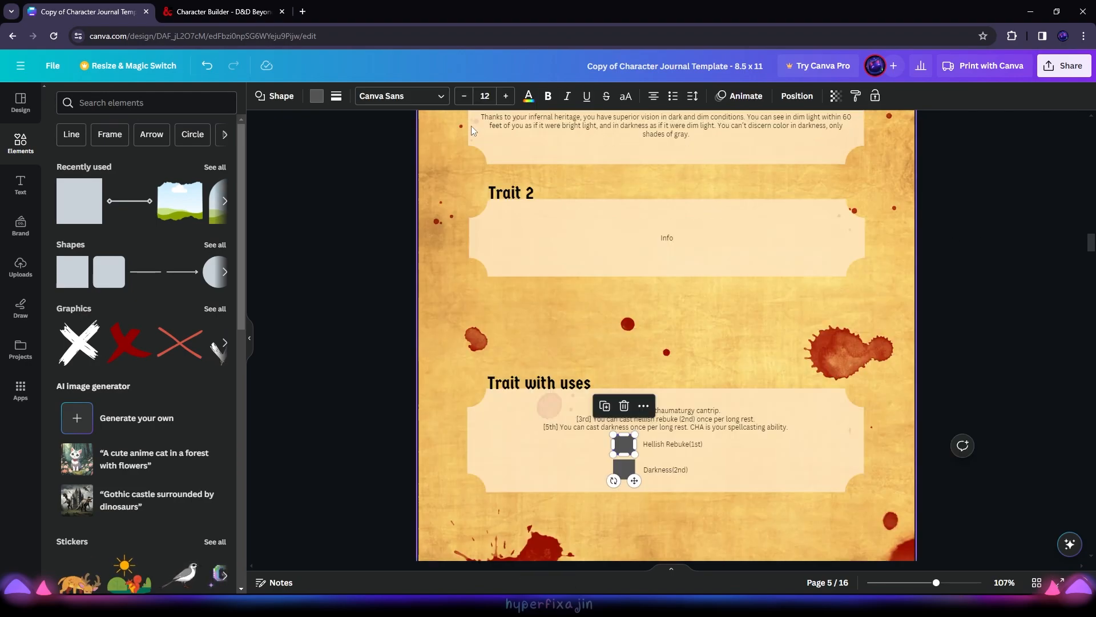
left_click(316, 96)
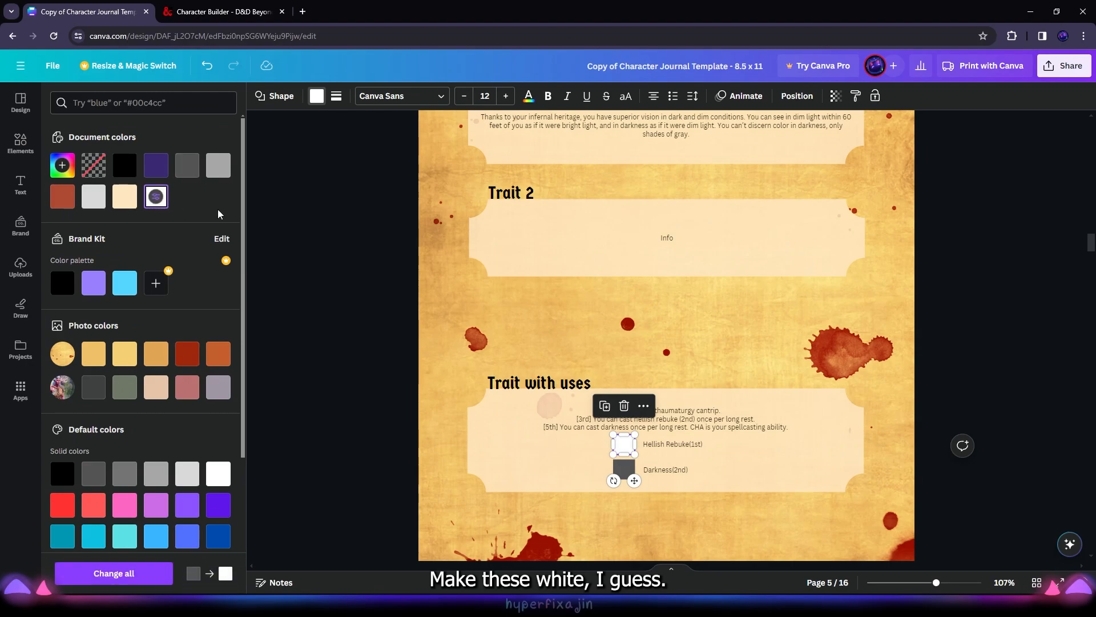
left_click(628, 466)
left_click(156, 197)
double_click(559, 385)
type("Hellish")
left_click(954, 454)
left_click_drag(811, 512, 495, 381)
Step: Copy the "Infernal Legacy" trait name from D&D Beyond and use it to replace Canva's "Trait with uses" heading
left_click(209, 6)
left_click(443, 464)
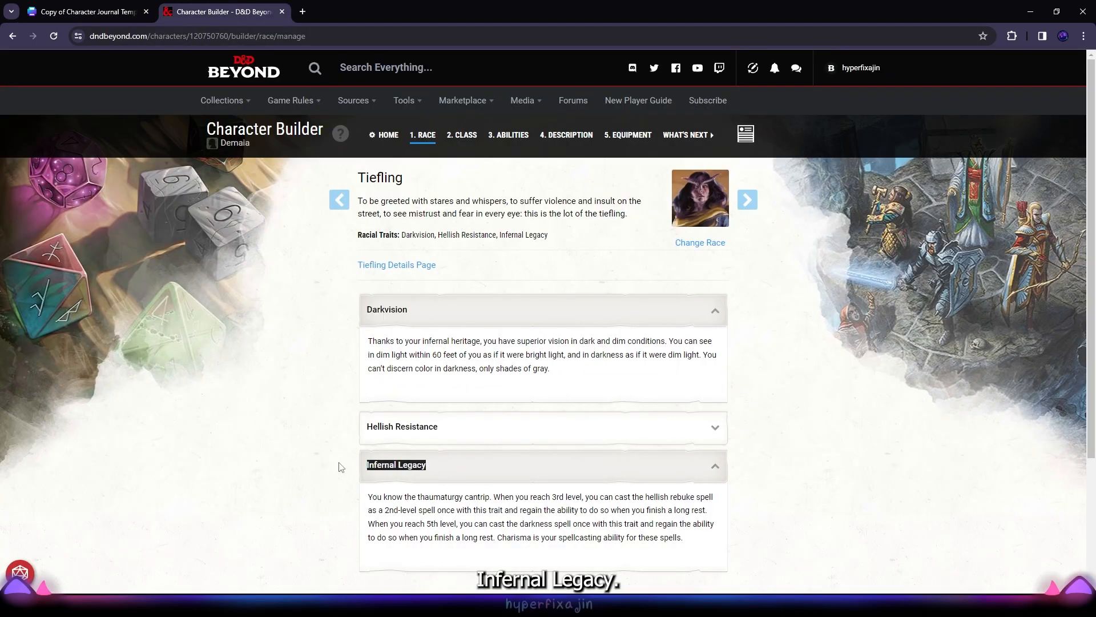
left_click(97, 11)
double_click(565, 383)
key("ctrl+v")
Step: Group the Infernal Legacy heading, background box and checkboxes, and move the group up to just below the Trait 2 box
left_click_drag(788, 538, 563, 385)
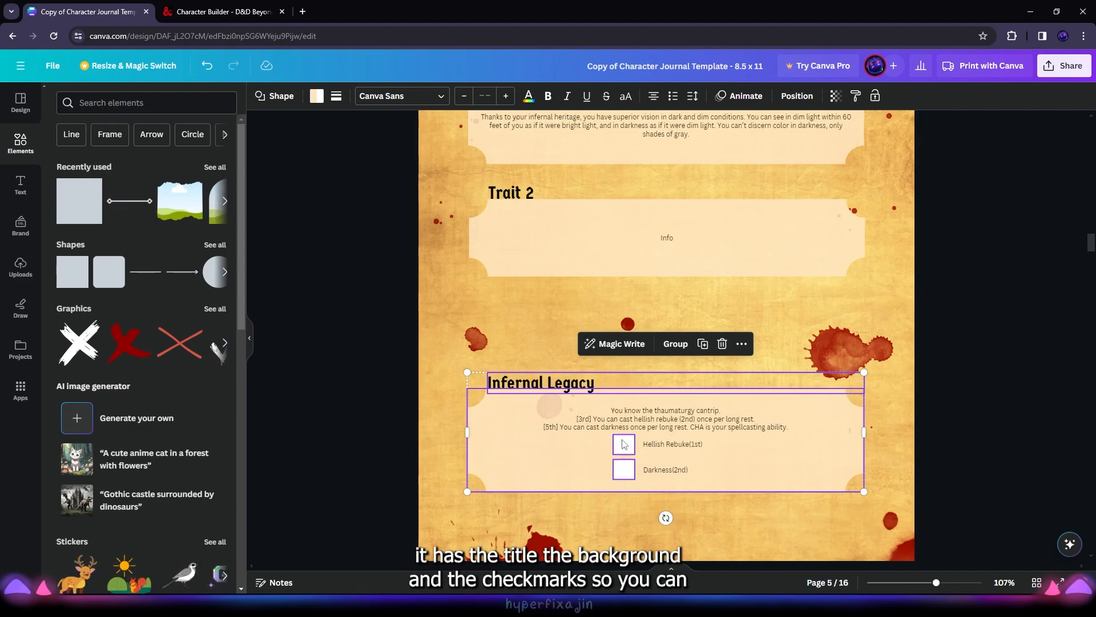
left_click_drag(841, 529, 534, 422)
left_click_drag(694, 524, 515, 353)
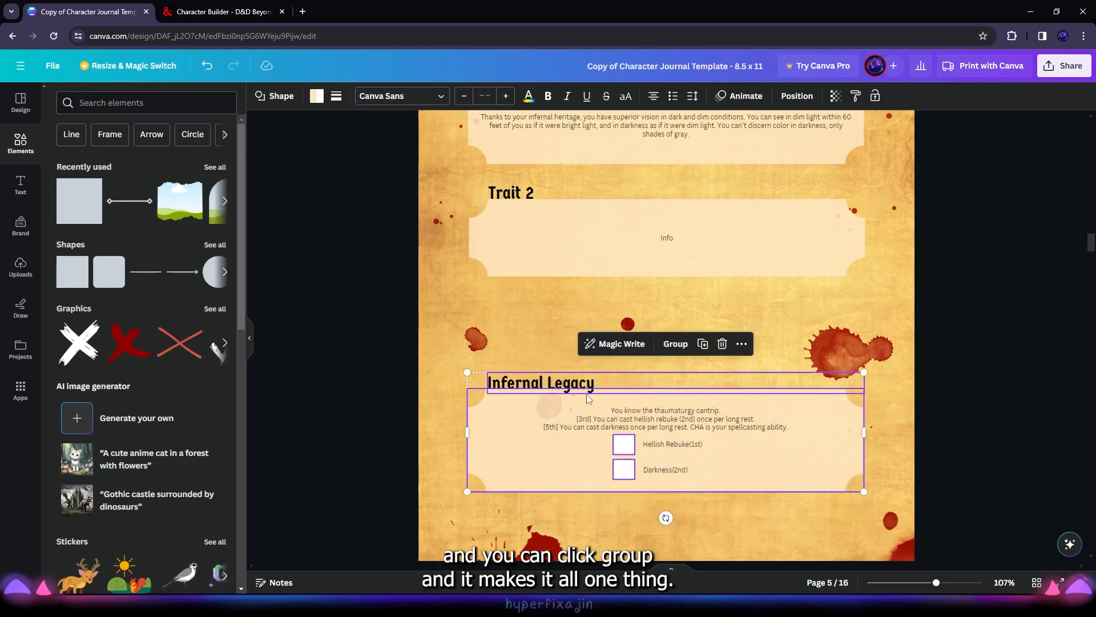
left_click(676, 347)
left_click_drag(807, 397, 808, 309)
scroll(759, 386, "up", 2)
left_click_drag(750, 438, 736, 464)
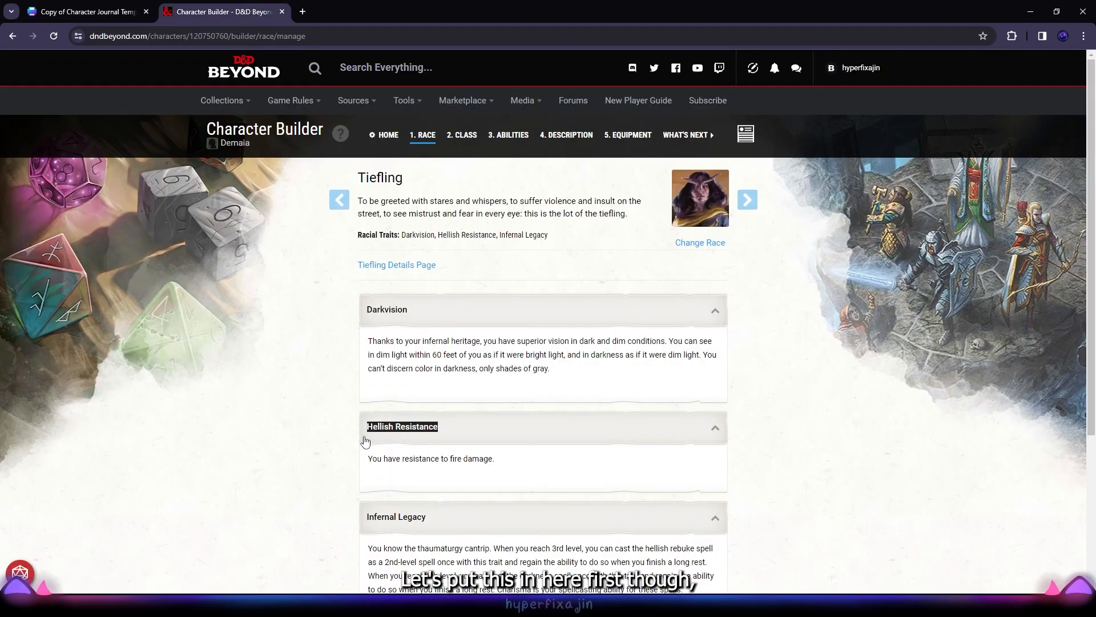
Step: Fill Trait 2 from D&D Beyond with "Hellish Resistance" and "You have resistance to fire damage", and even out the Infernal Legacy group's spacing
left_click_drag(439, 428, 366, 439)
left_click(66, 13)
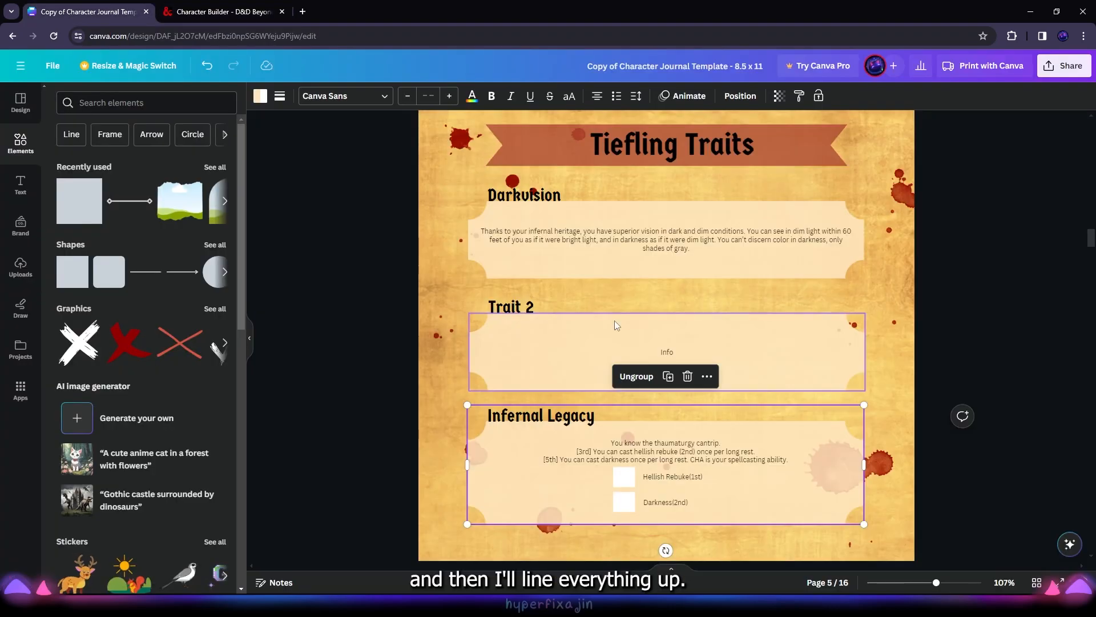
double_click(527, 307)
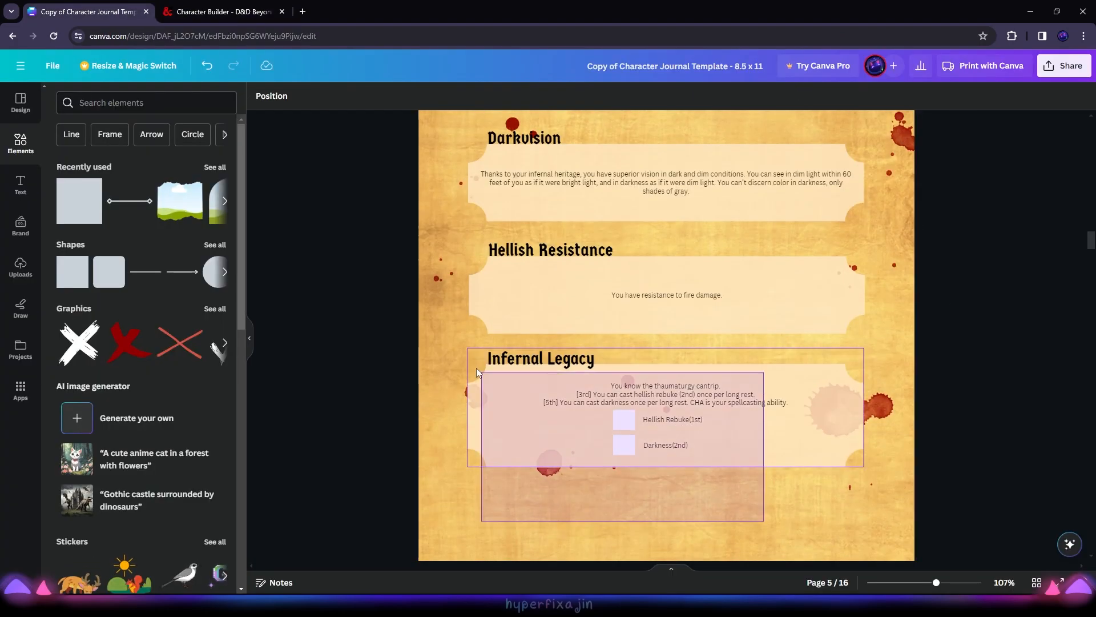
left_click_drag(762, 427, 762, 427)
left_click(1035, 413)
Step: Review the Tiefling Traits and Feats pages and open the D&D Beyond character sheet to check for feats
scroll(919, 449, "down", 2)
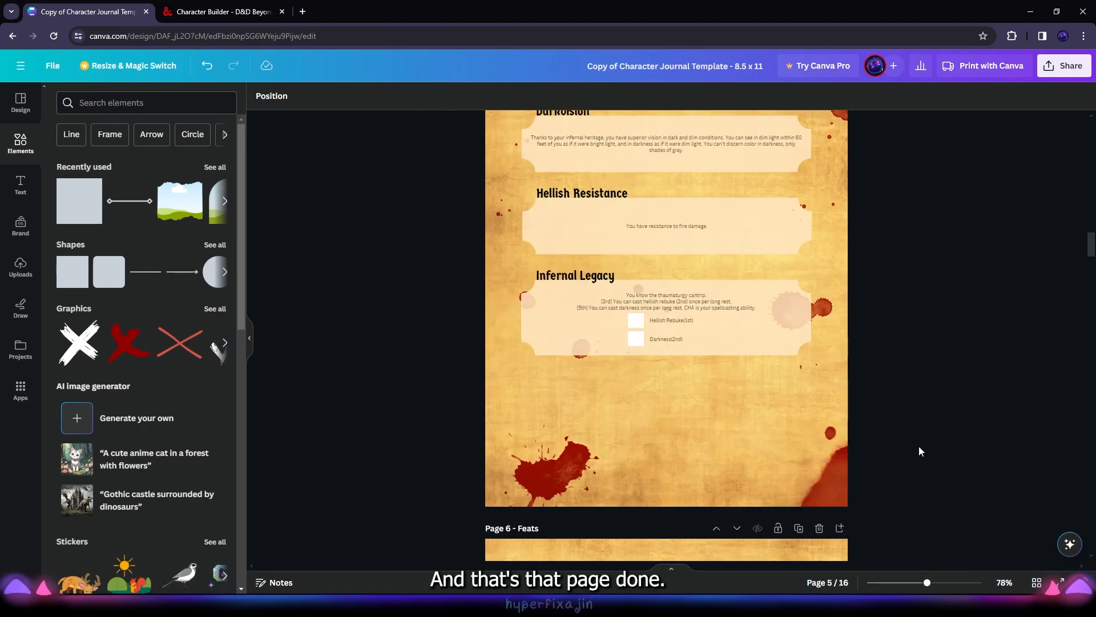
scroll(921, 441, "up", 4)
scroll(921, 440, "down", 5)
scroll(918, 439, "down", 6)
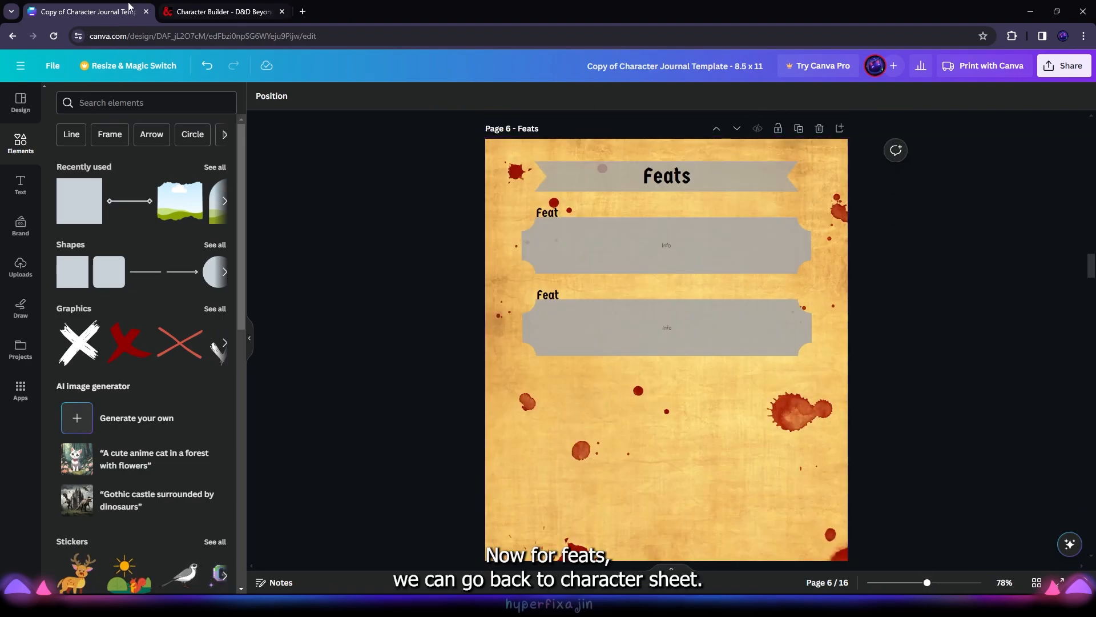
left_click(232, 15)
left_click(753, 136)
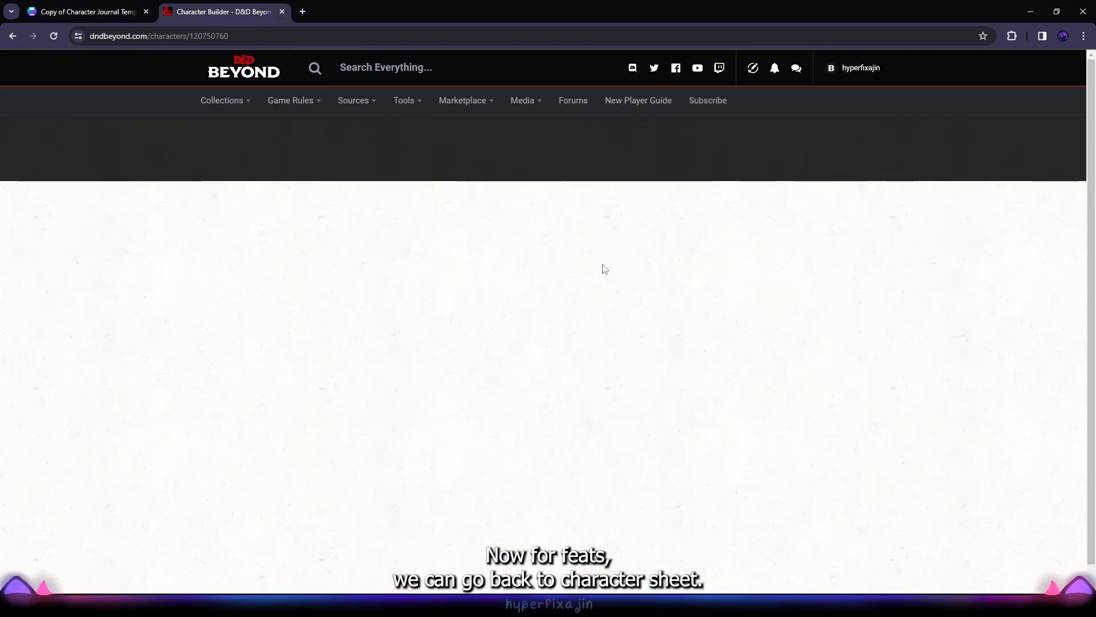
left_click(557, 306)
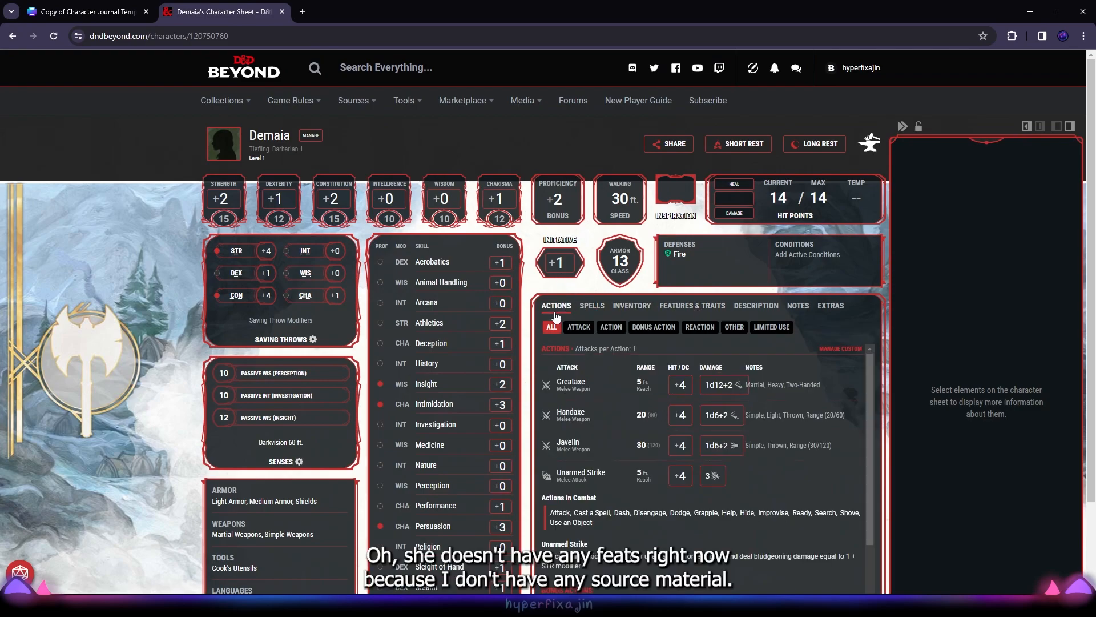
scroll(657, 371, "down", 1)
scroll(681, 388, "up", 1)
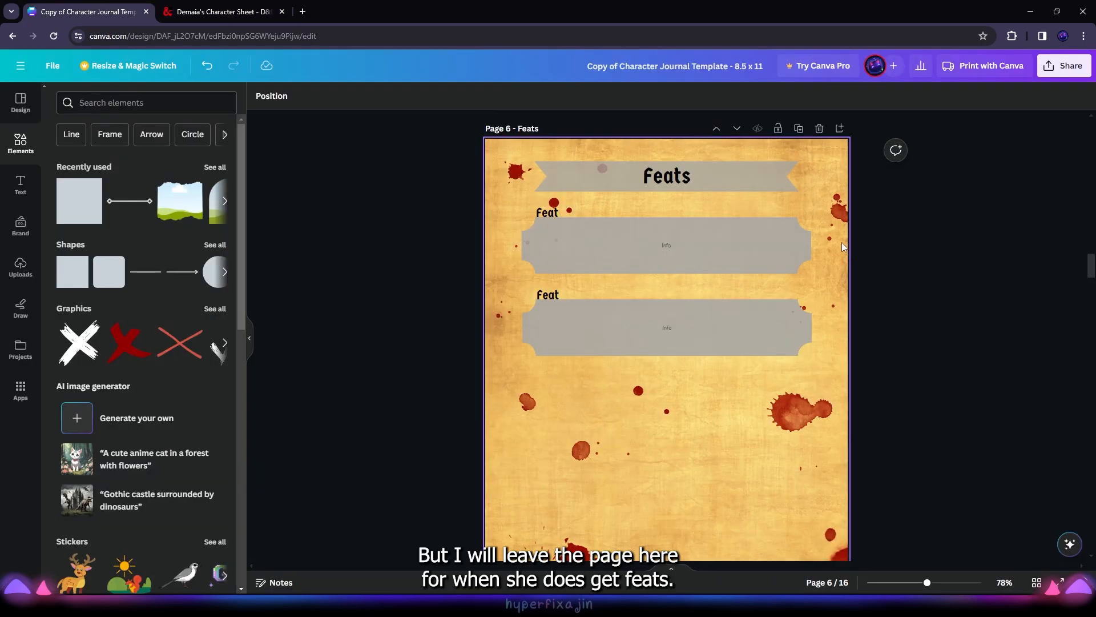
Step: Back in Canva, give the Feats page's banner the red style and its two info boxes the cream style
scroll(841, 242, "up", 8)
scroll(631, 324, "down", 6)
left_click(533, 404)
right_click(663, 412)
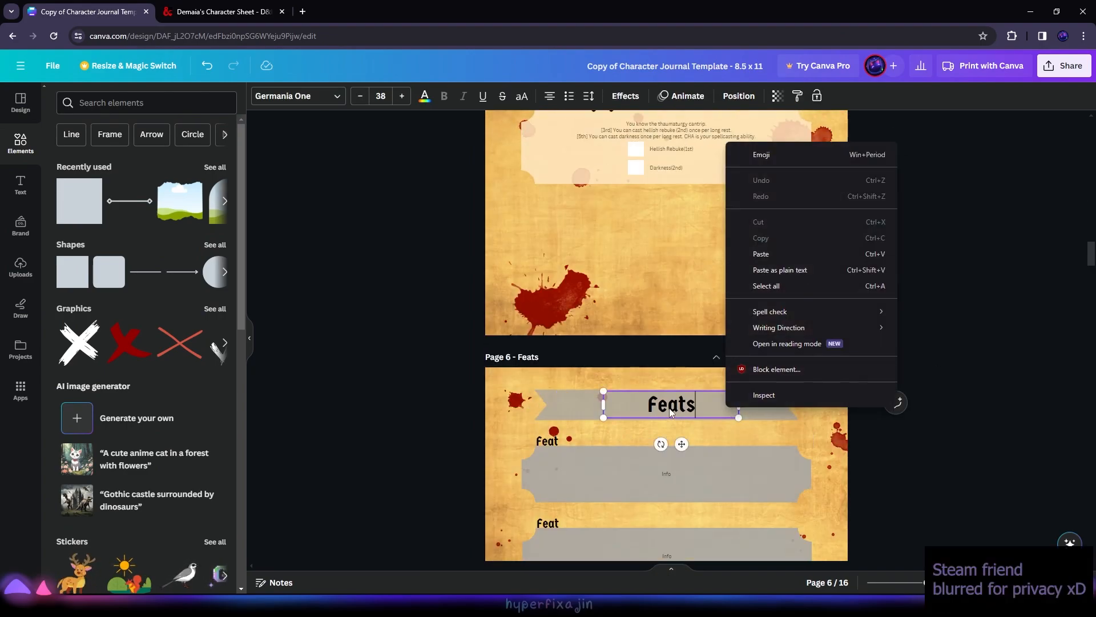
left_click(811, 423)
right_click(811, 423)
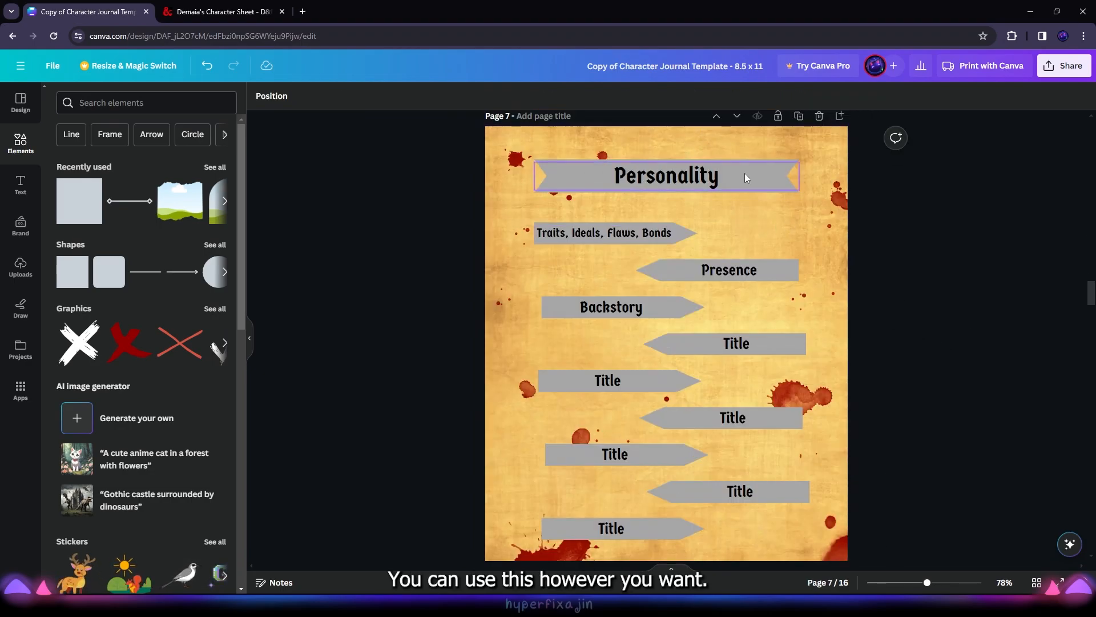
Step: Delete the untitled Personality page listing the section titles after the Feats page
scroll(893, 277, "up", 2)
left_click_drag(932, 584, 922, 583)
left_click(793, 250)
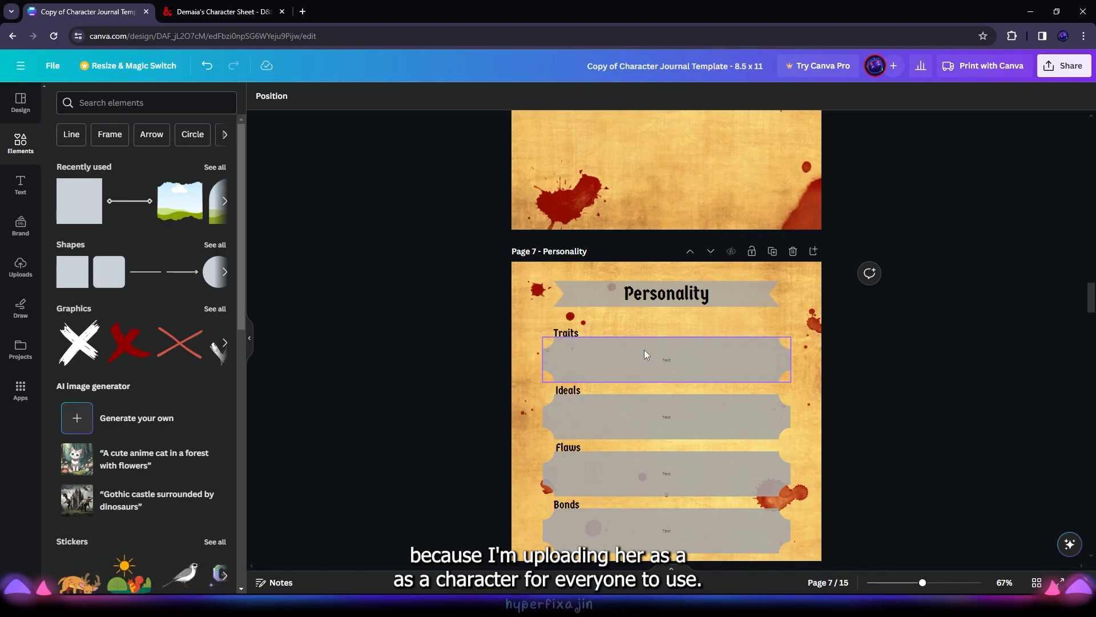
Step: Copy the cream style of a Feats page info box onto the Traits, Ideals and Flaws boxes of the Personality page
scroll(639, 369, "down", 2)
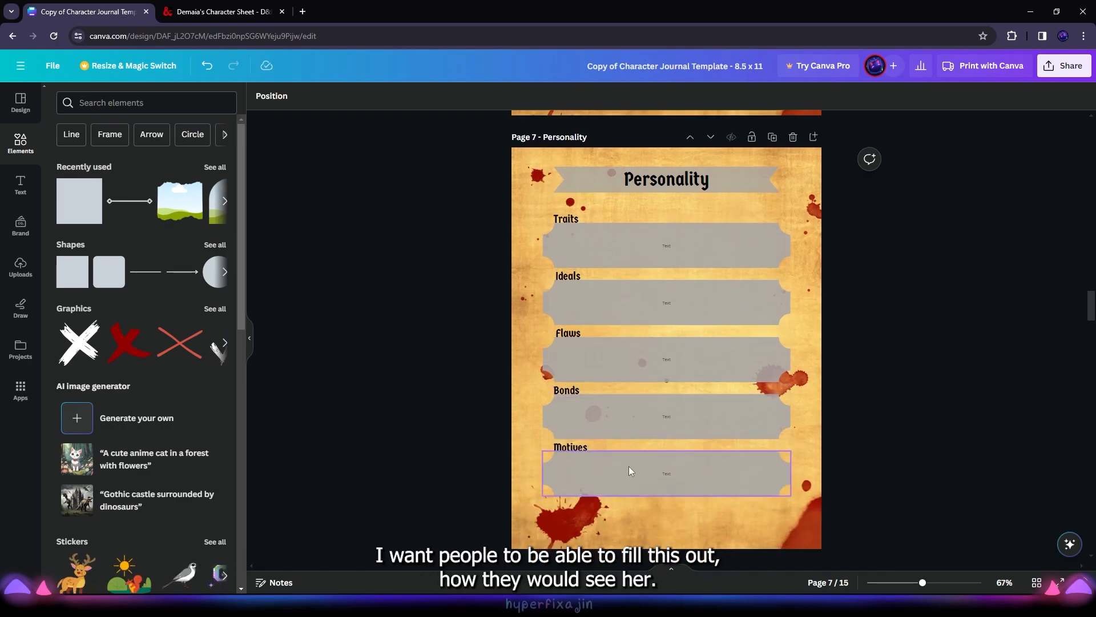
scroll(686, 403, "up", 5)
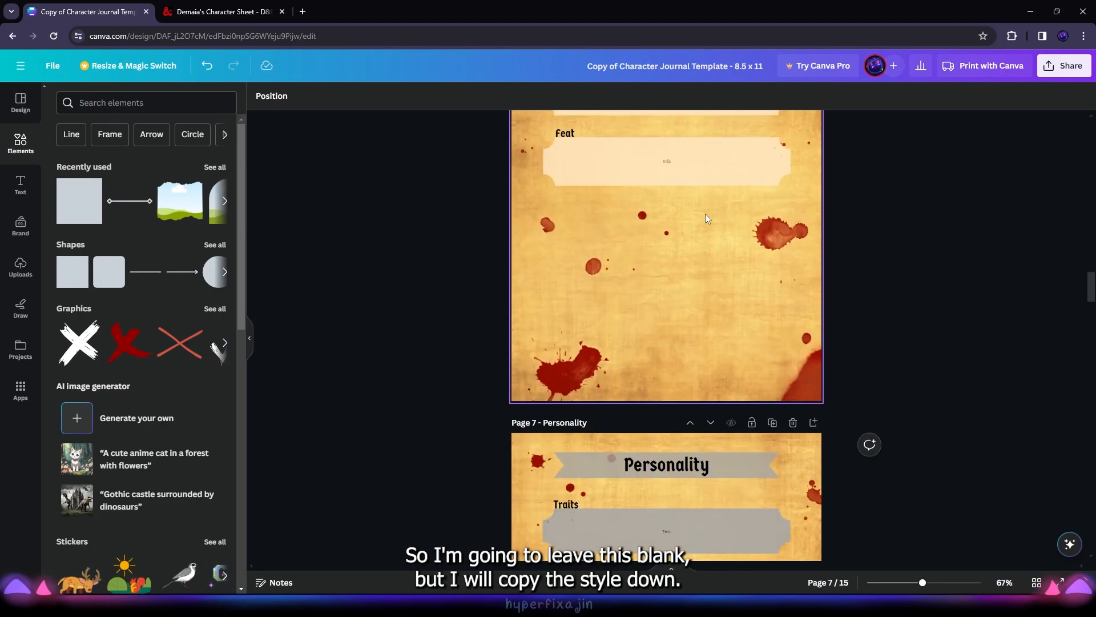
scroll(709, 272, "up", 3)
left_click(697, 302)
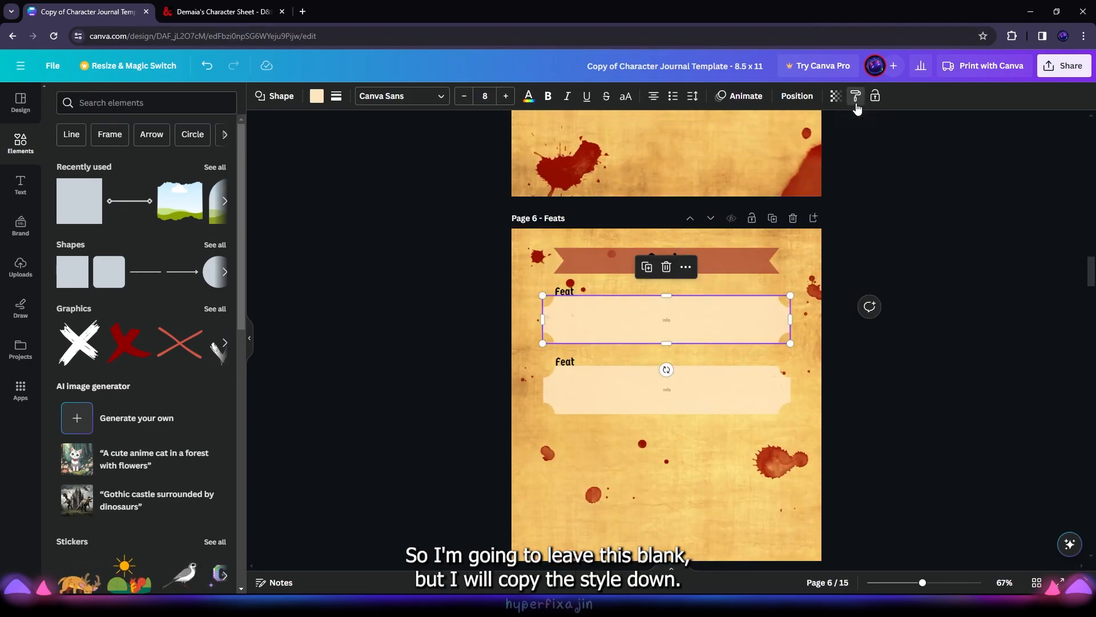
left_click(856, 98)
scroll(790, 343, "down", 6)
left_click(725, 414)
left_click(853, 96)
left_click(747, 468)
left_click(854, 97)
scroll(759, 332, "down", 3)
left_click(750, 357)
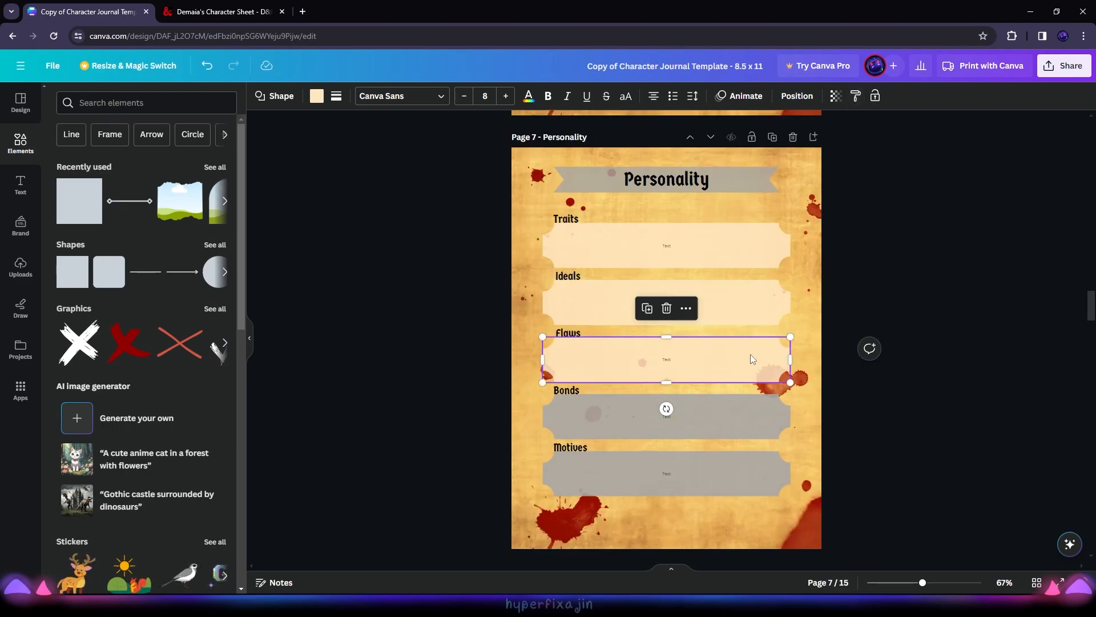
Step: Copy the same cream style onto the Bonds and Motives boxes
left_click(855, 97)
left_click(722, 436)
left_click(859, 94)
left_click(704, 457)
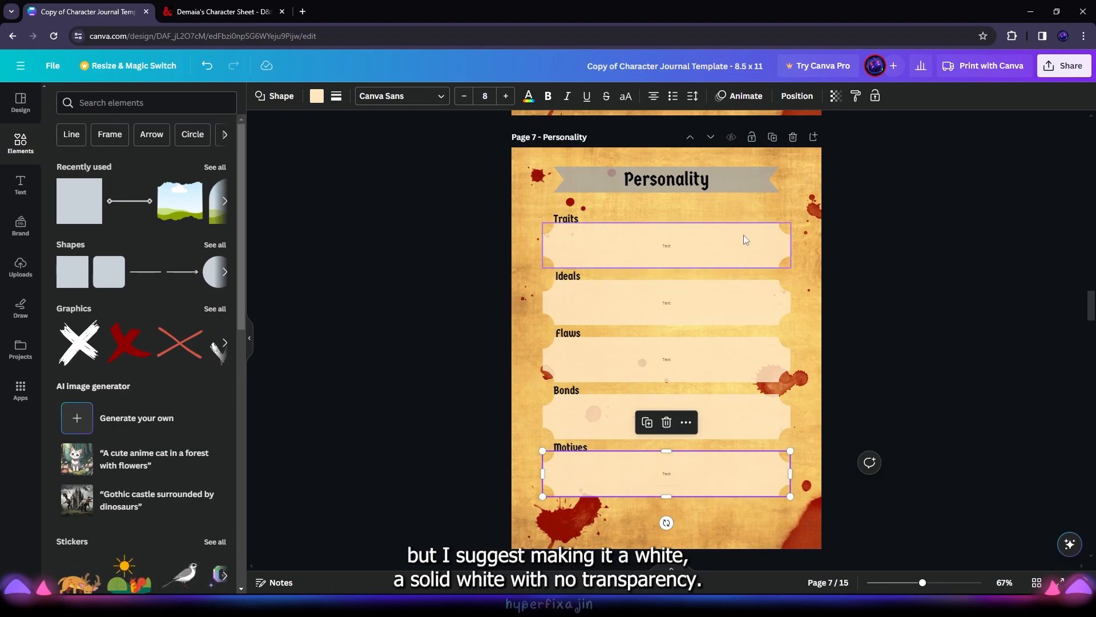
left_click(837, 97)
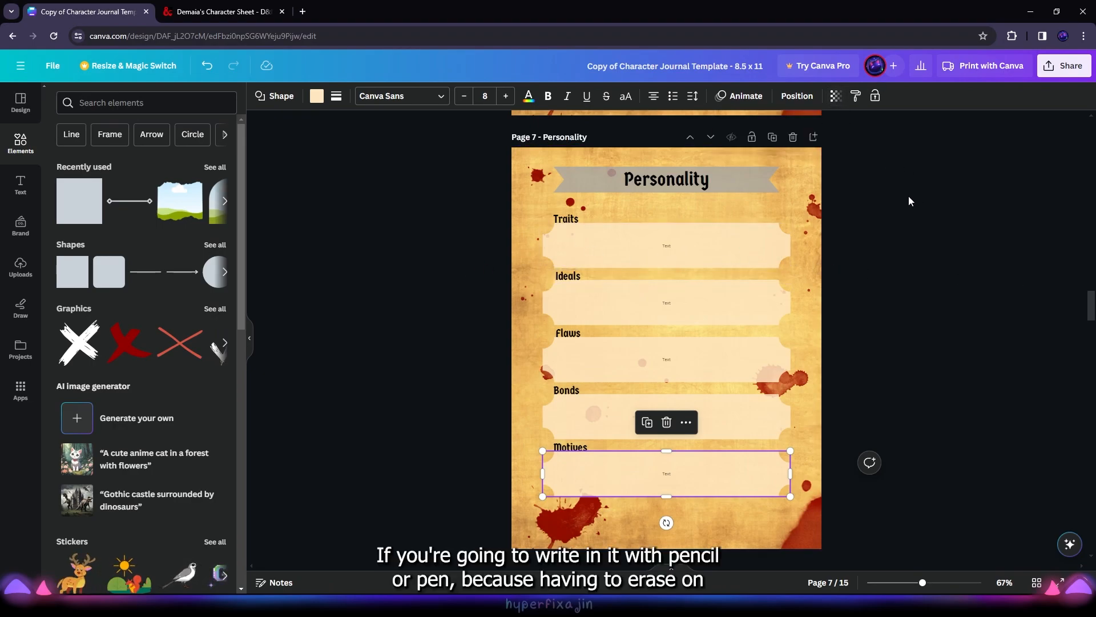
Step: Narrow the text box of the Personality title over its banner
scroll(728, 221, "up", 2)
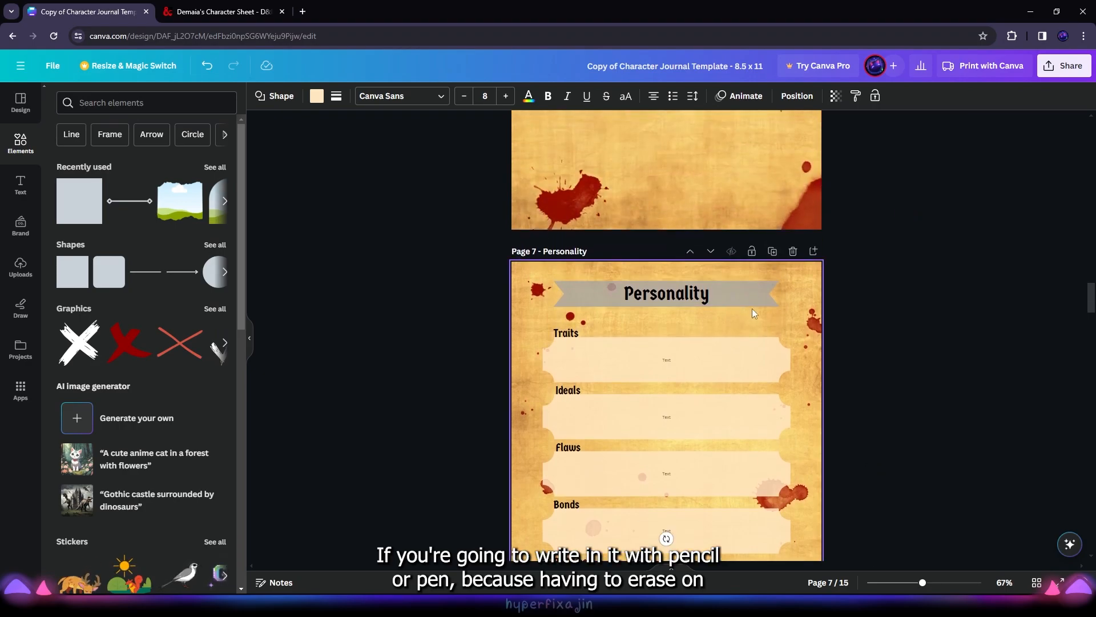
left_click(777, 296)
left_click_drag(780, 296, 731, 294)
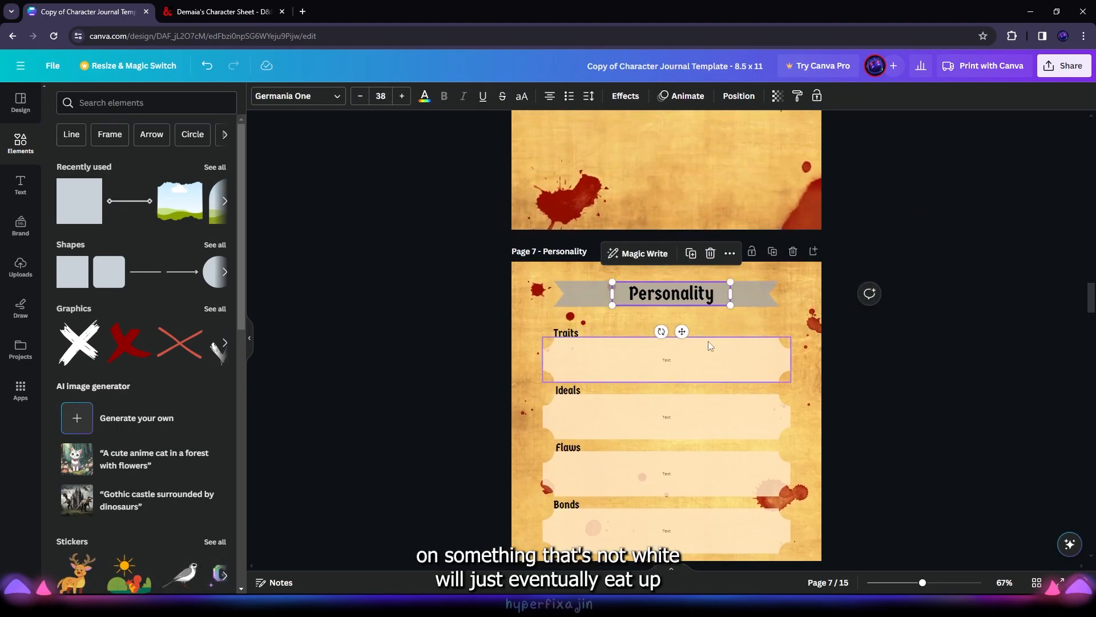
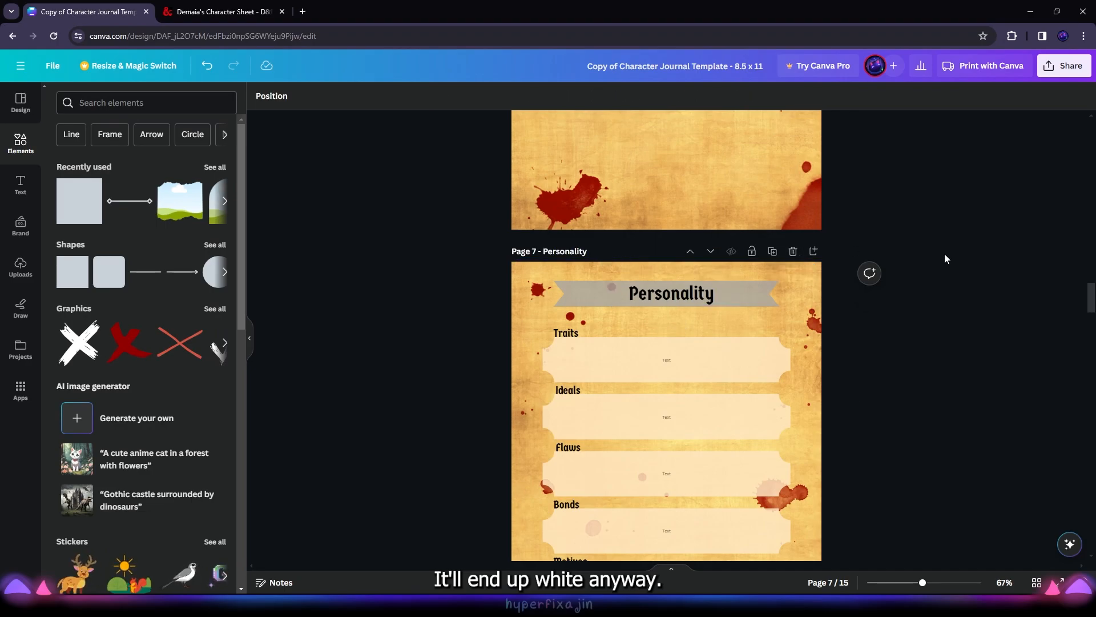
Step: Copy the red banner style onto the banner behind the Presence page's title
scroll(846, 363, "down", 5)
scroll(847, 366, "down", 3)
left_click(657, 270)
right_click(729, 262)
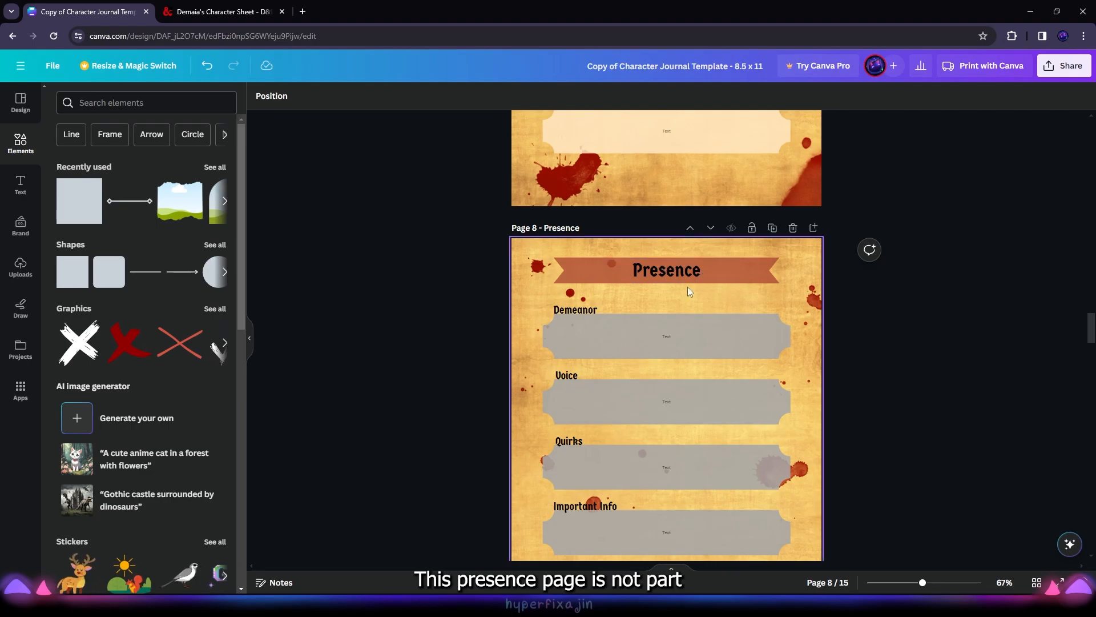
scroll(664, 229, "up", 3)
scroll(664, 217, "up", 1)
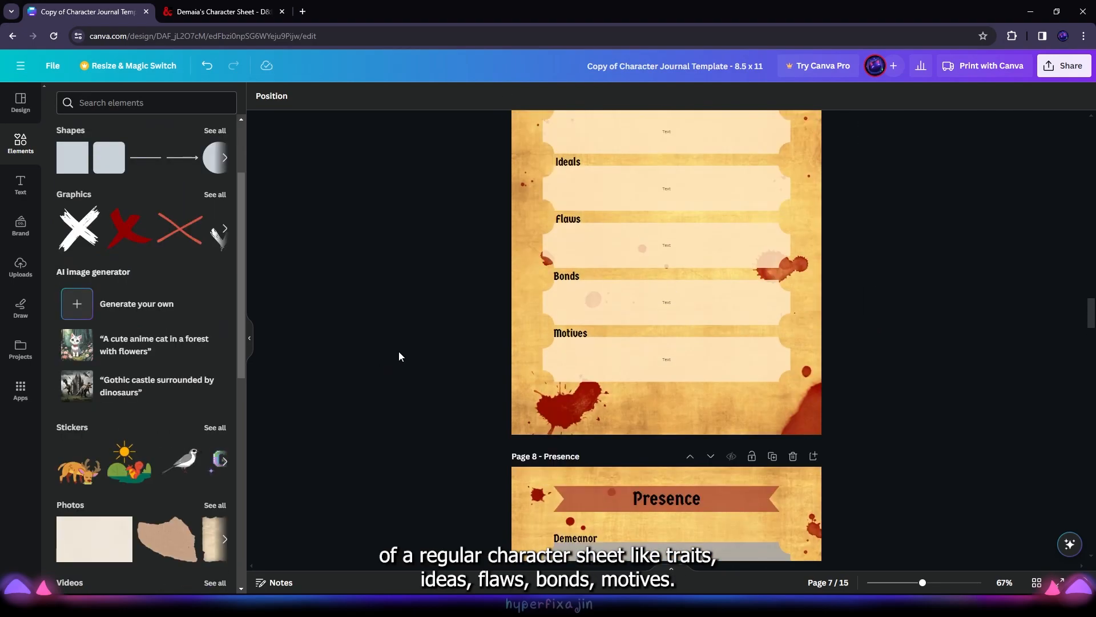
scroll(399, 351, "up", 3)
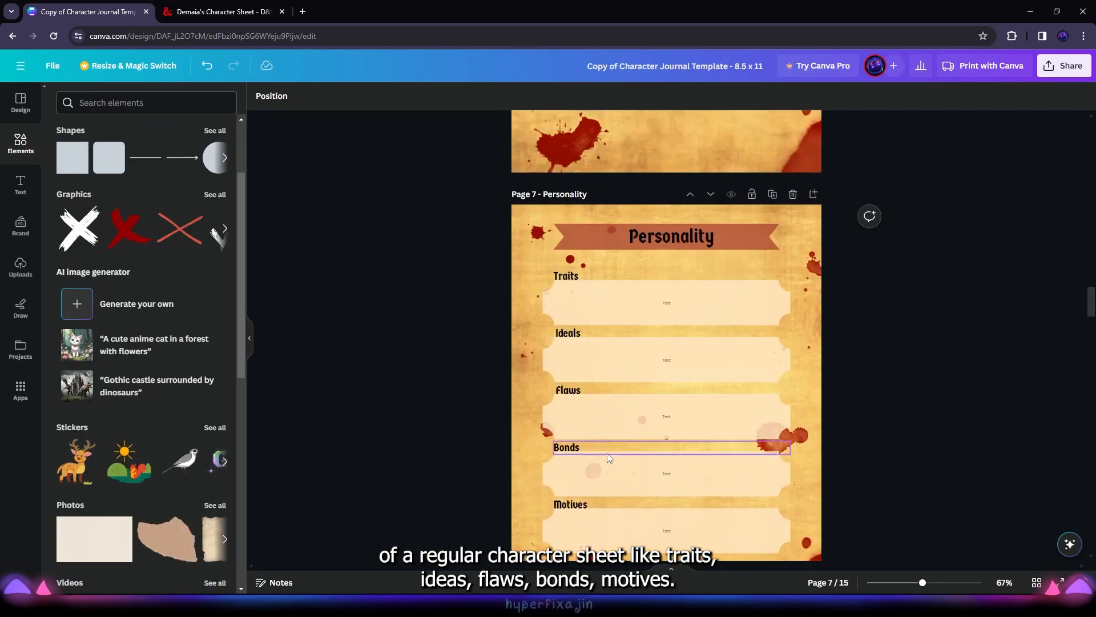
left_click(227, 13)
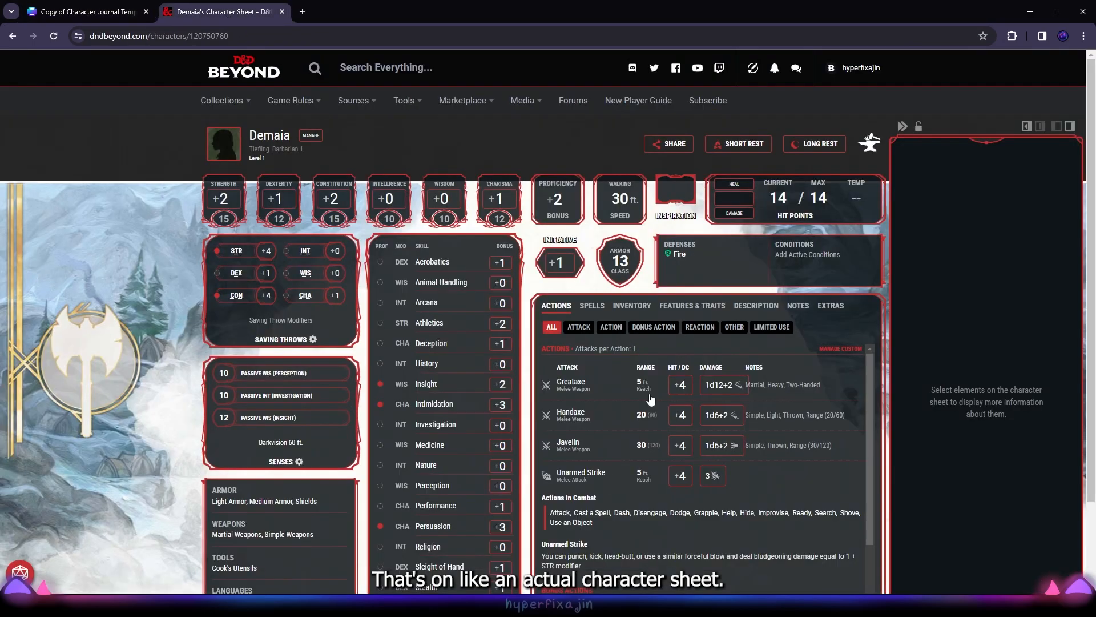
left_click(75, 14)
Step: Copy the cream box style from the Personality page onto the Demeanor and Voice boxes of the Presence page
scroll(594, 337, "down", 3)
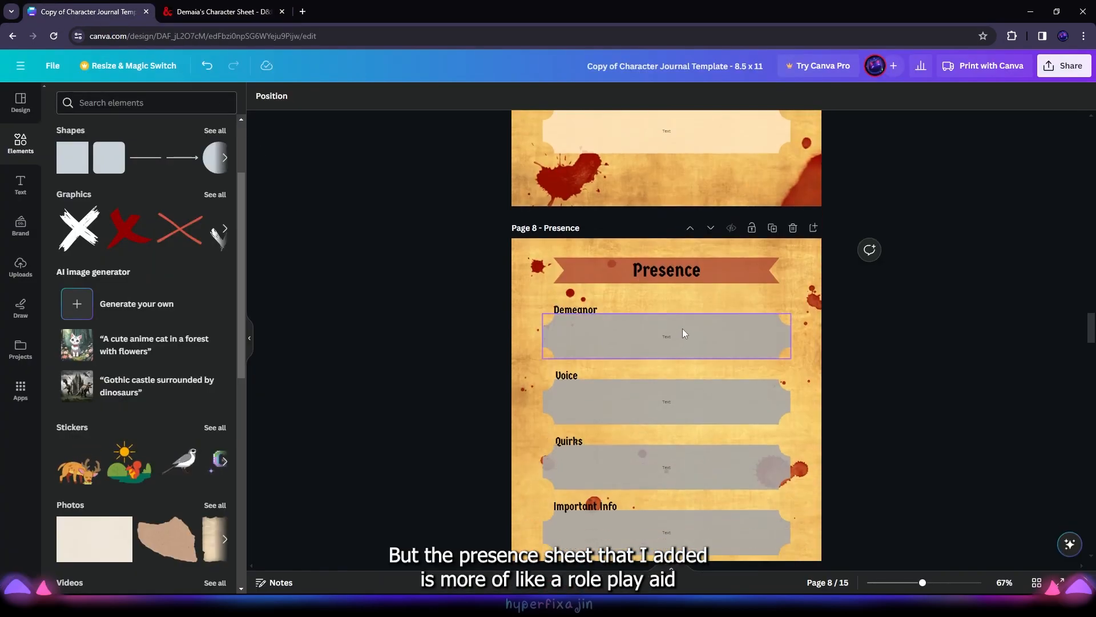
scroll(713, 285, "up", 2)
left_click(741, 236)
double_click(855, 95)
scroll(742, 323, "down", 2)
left_click(735, 336)
left_click(674, 401)
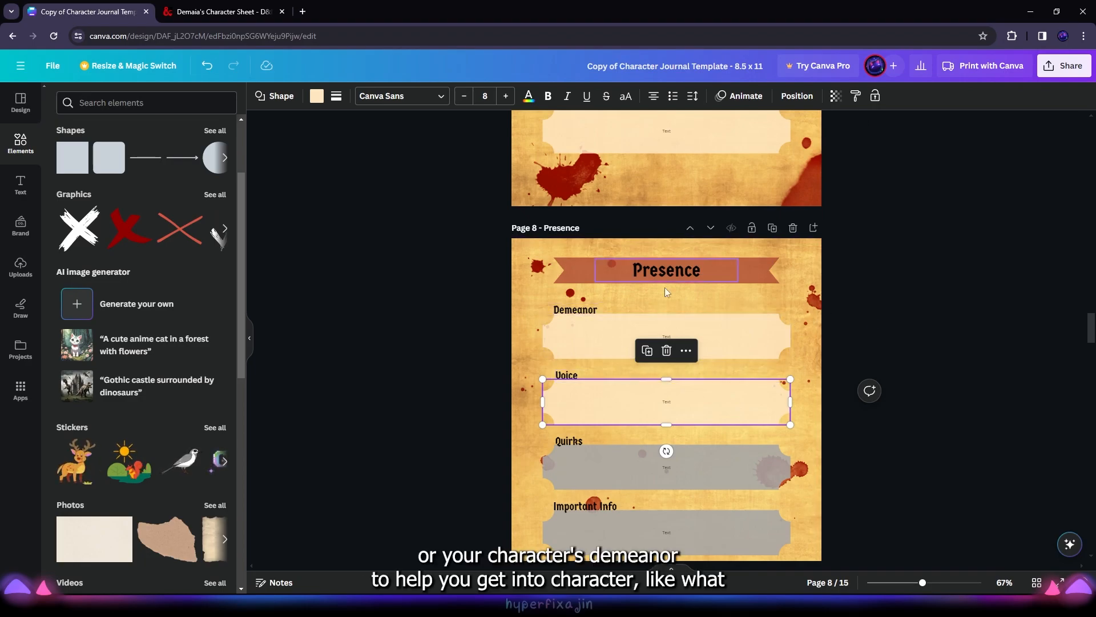
Step: Apply the same cream style to the Quirks and Important Info boxes of the Presence page
left_click(580, 366)
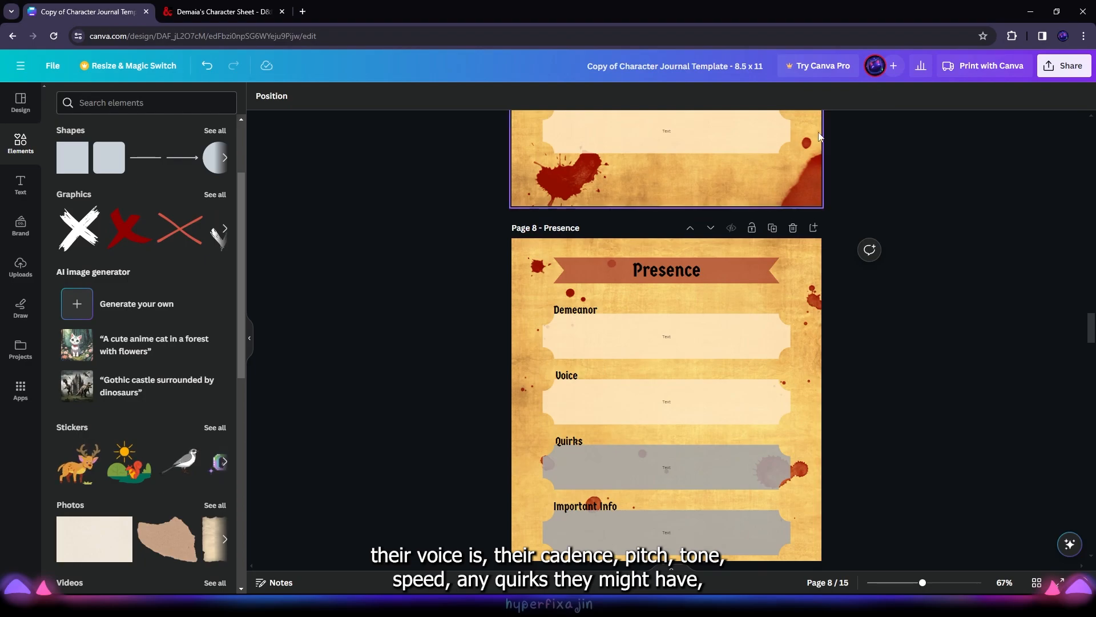
left_click(718, 464)
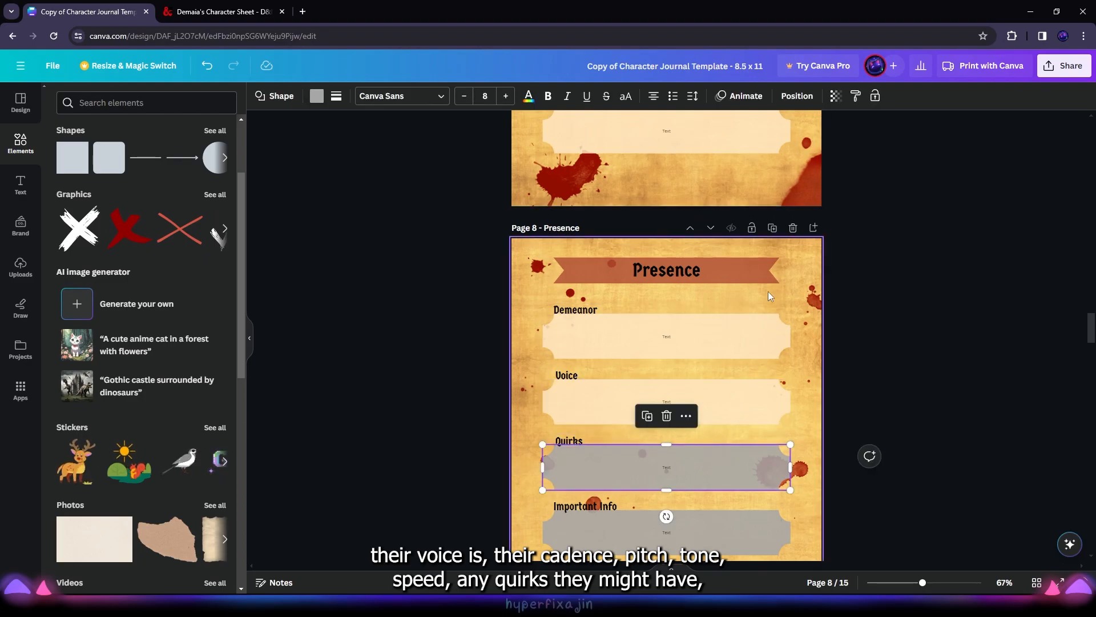
left_click(722, 407)
scroll(722, 409, "down", 2)
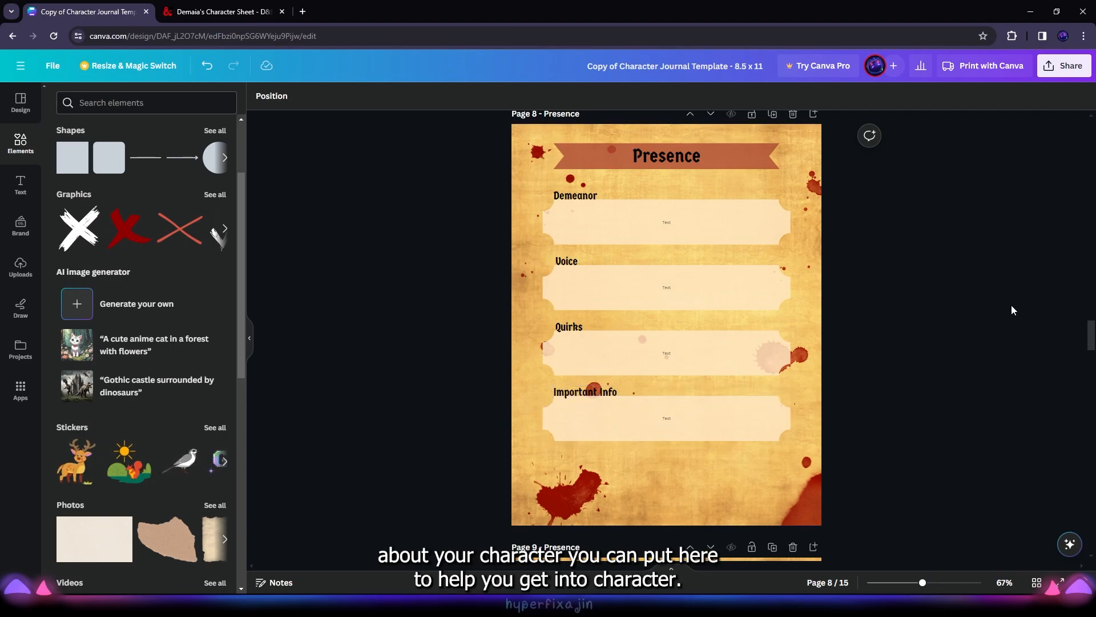
Step: Narrow the text box of the Backstory title from both sides, keeping the title centred over its banner
scroll(1005, 314, "down", 5)
left_click(778, 303)
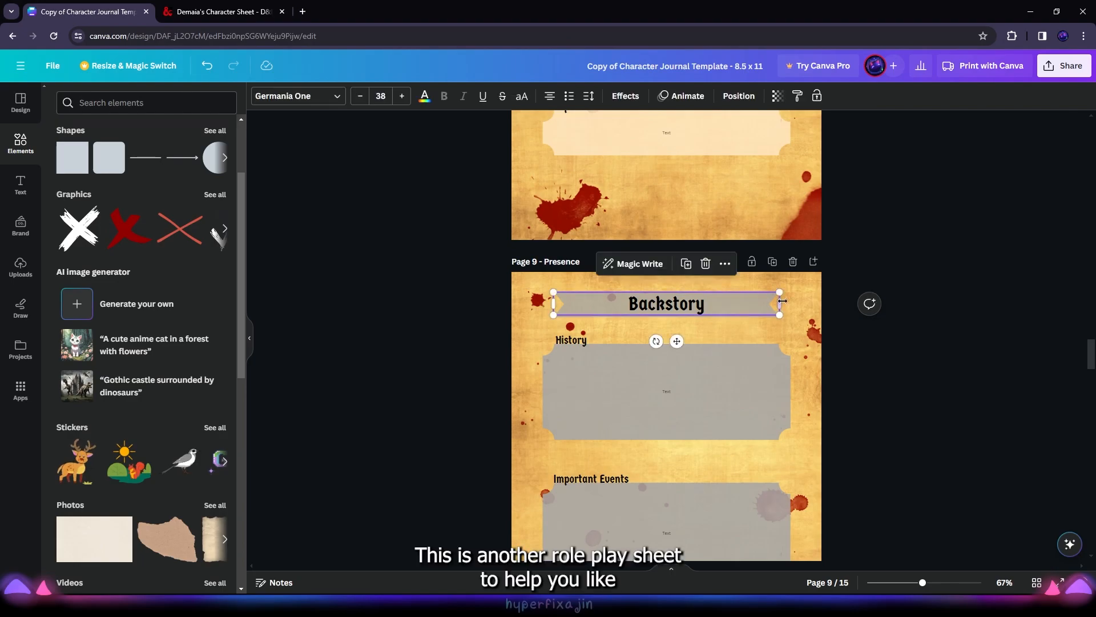
left_click_drag(779, 308, 738, 308)
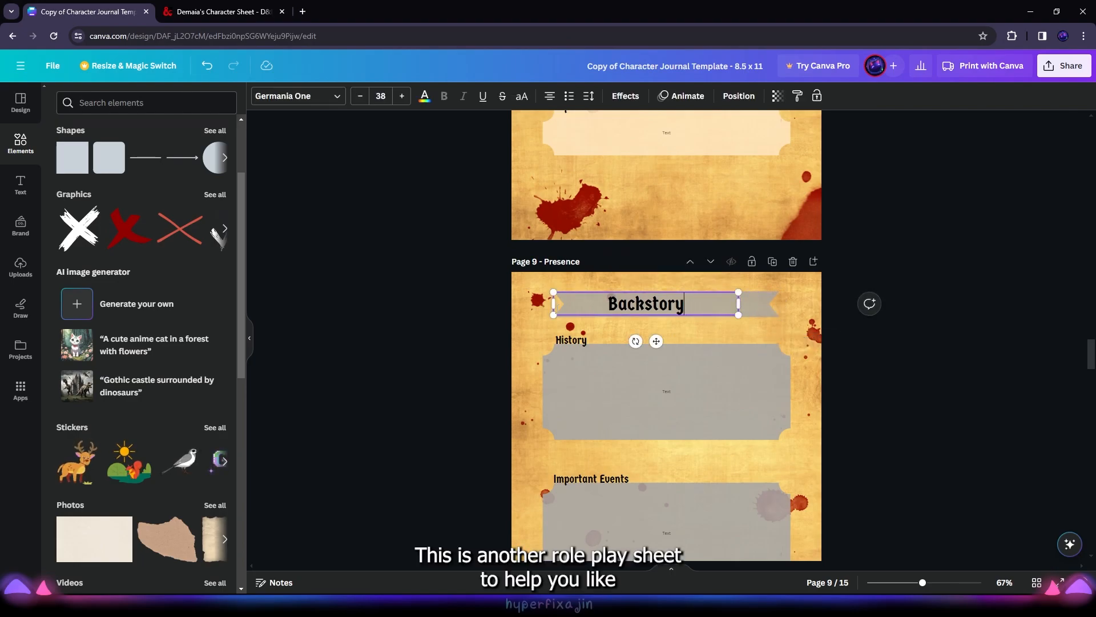
left_click_drag(556, 304, 627, 297)
left_click(692, 331)
right_click(701, 304)
left_click(882, 443)
Step: Copy the red banner style of the Presence page onto the banner behind the Backstory title
scroll(882, 342, "up", 5)
left_click(757, 156)
left_click(856, 99)
scroll(856, 286, "down", 4)
left_click(748, 361)
Step: Copy the cream style of the Important Info box onto the History and Important Events boxes of the Backstory page
scroll(963, 350, "up", 2)
left_click(685, 246)
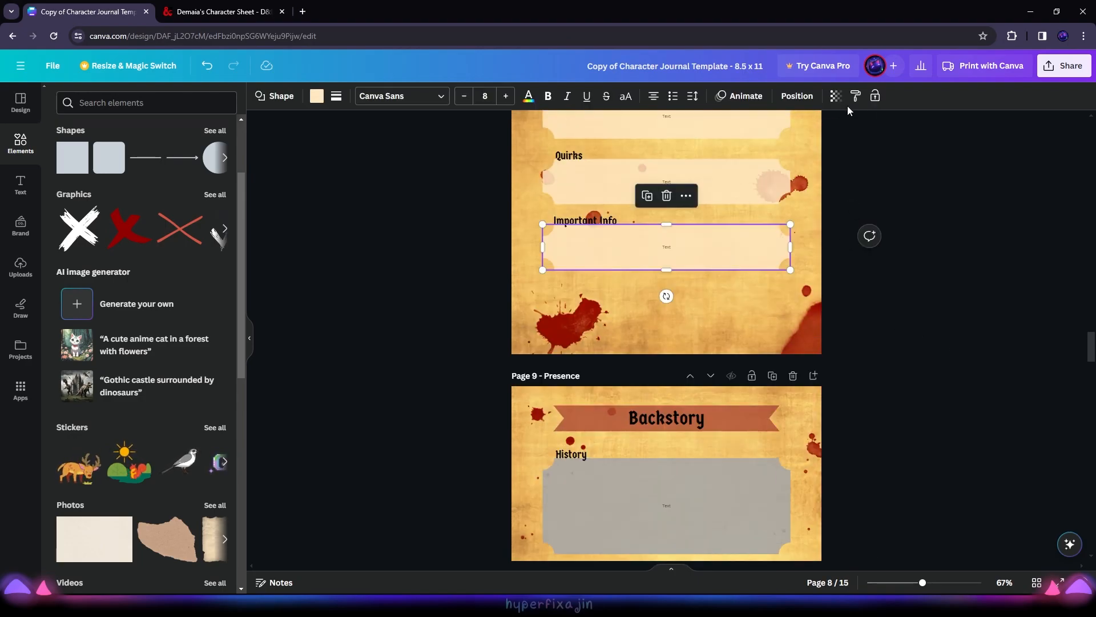
left_click(855, 95)
scroll(697, 361, "down", 3)
left_click(698, 381)
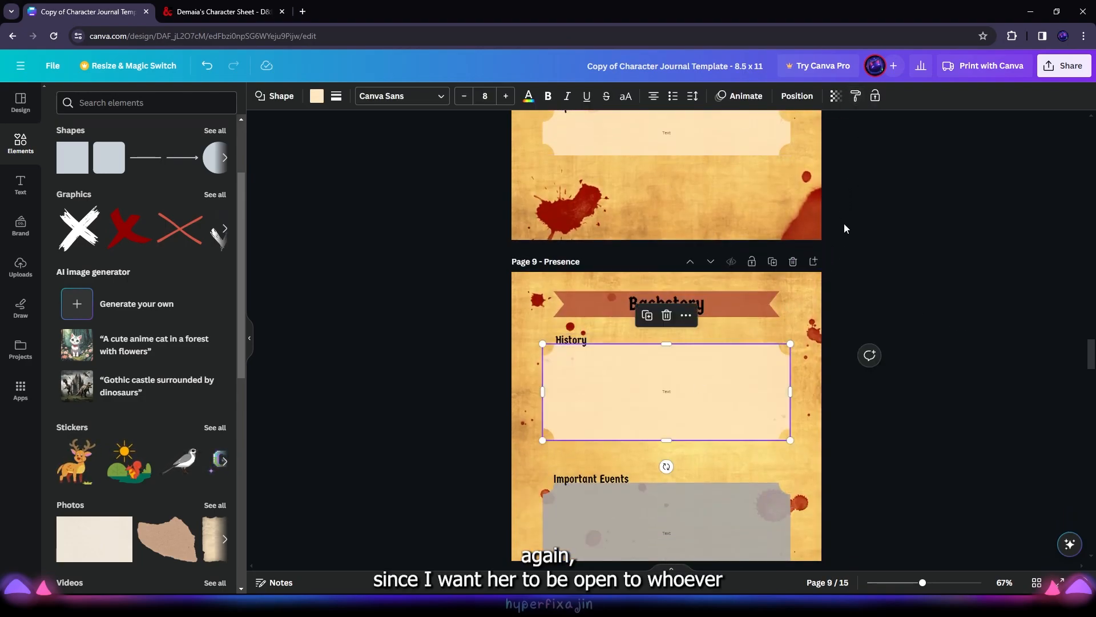
left_click(855, 96)
scroll(726, 411, "down", 2)
left_click(729, 407)
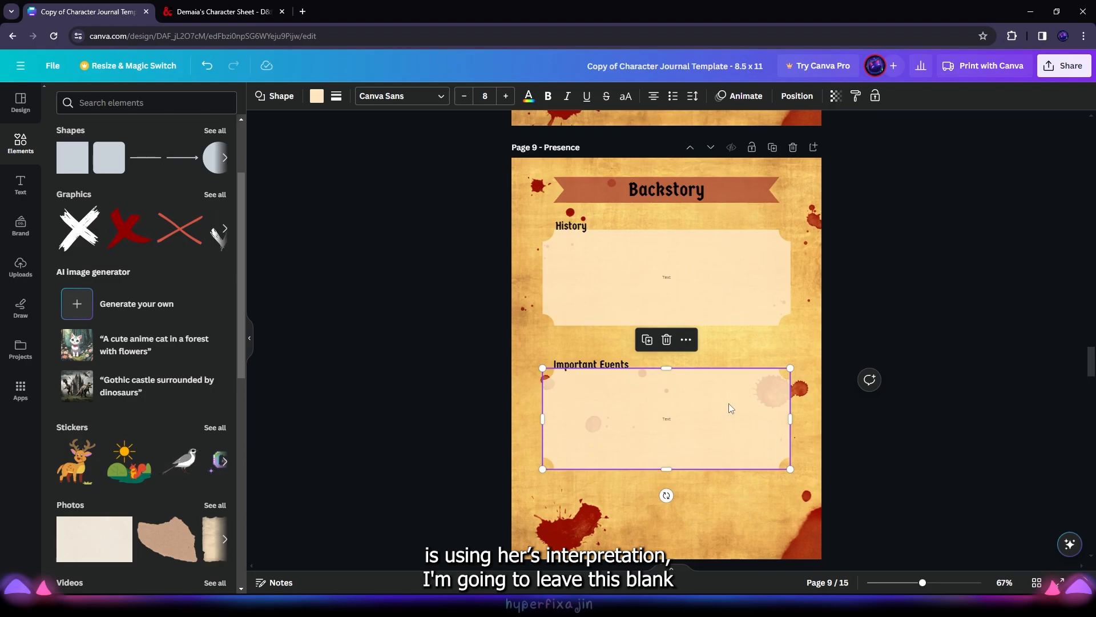
left_click(919, 328)
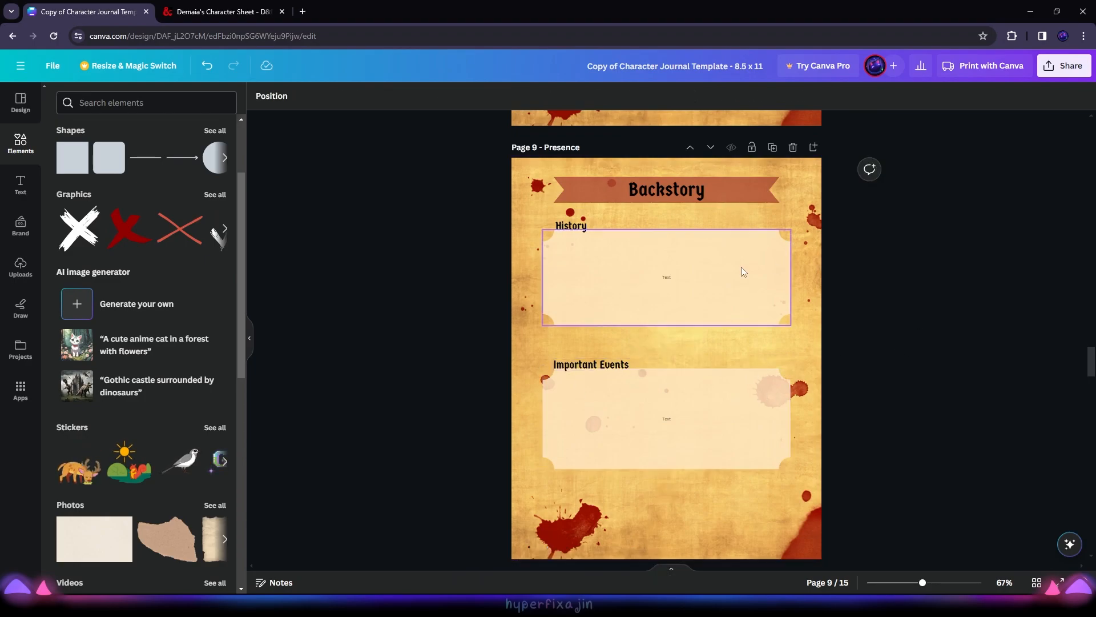
Step: Narrow the text box of the Inventory title from both sides, keeping the title centred over its banner
scroll(943, 316, "down", 5)
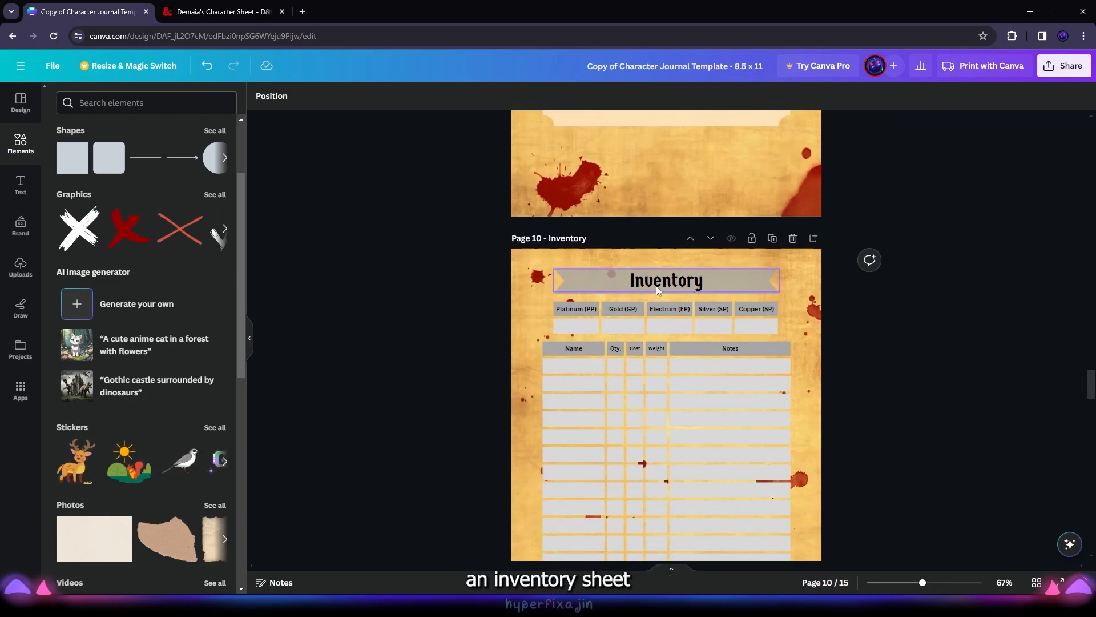
scroll(656, 308, "up", 2)
scroll(720, 348, "down", 2)
left_click(667, 281)
left_click_drag(766, 281, 747, 280)
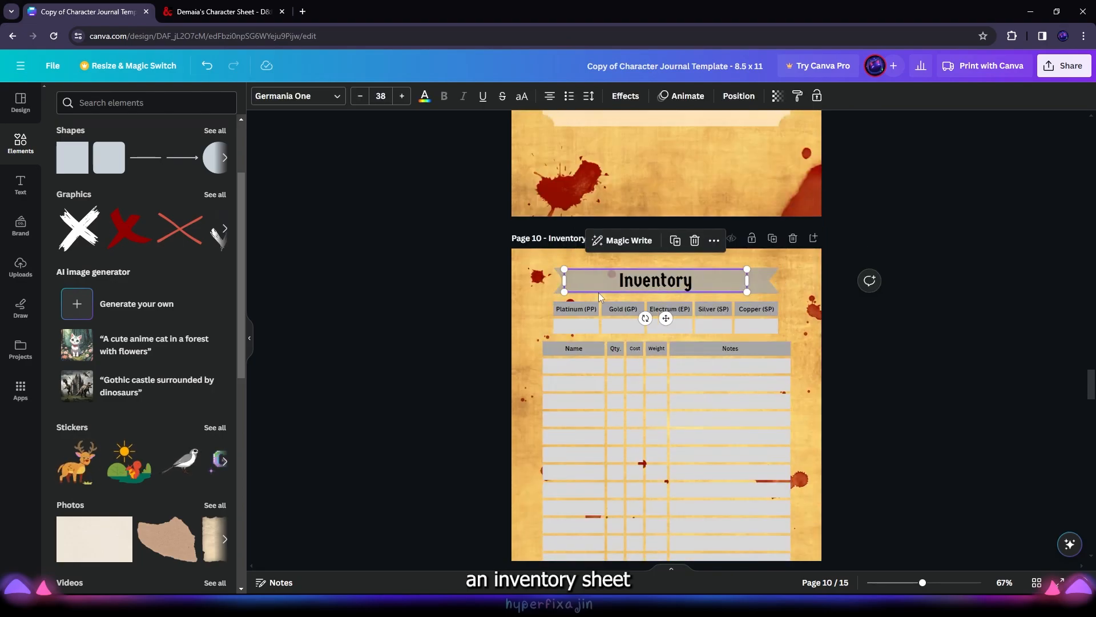
left_click_drag(565, 280, 592, 280)
Step: Copy the red banner style of the Backstory page onto the banner behind the Inventory title
left_click(729, 240)
scroll(729, 365, "up", 3)
left_click(855, 96)
left_click(756, 451)
scroll(685, 366, "down", 4)
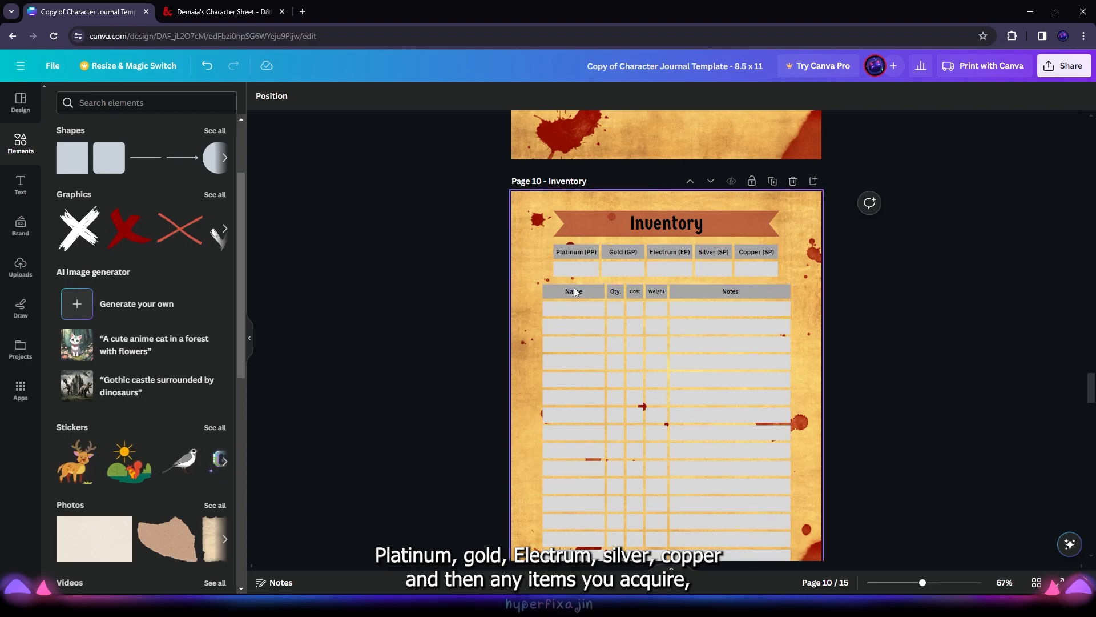
Step: Recolour the Platinum (PP) header cell of the Inventory page in the banner's red and apply the change to all matching grey fills in the design
scroll(569, 402, "down", 5)
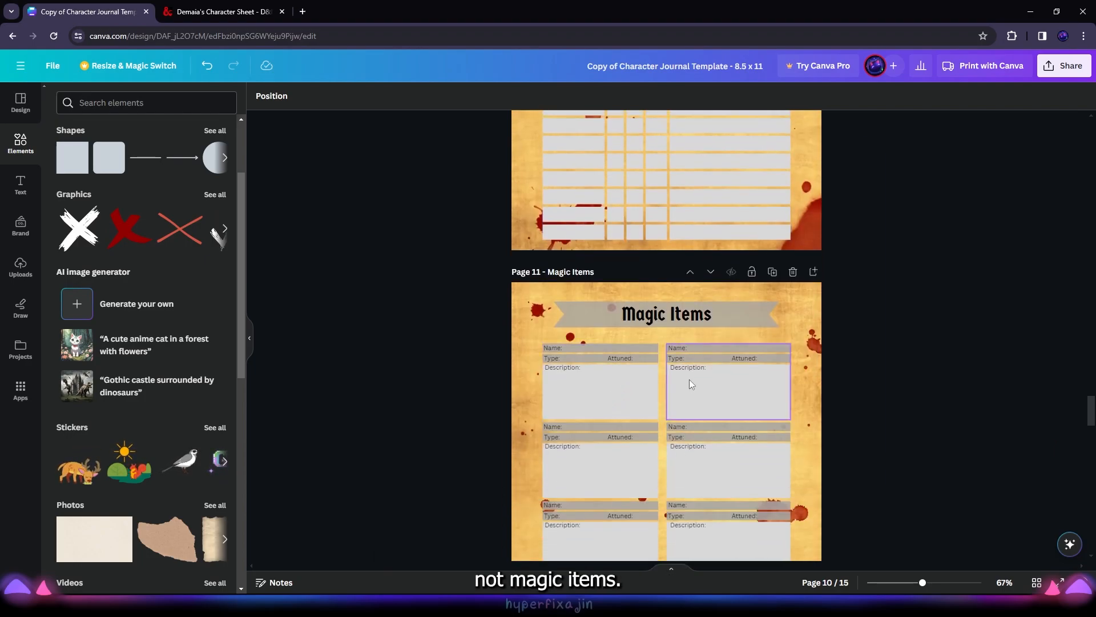
scroll(615, 402, "up", 4)
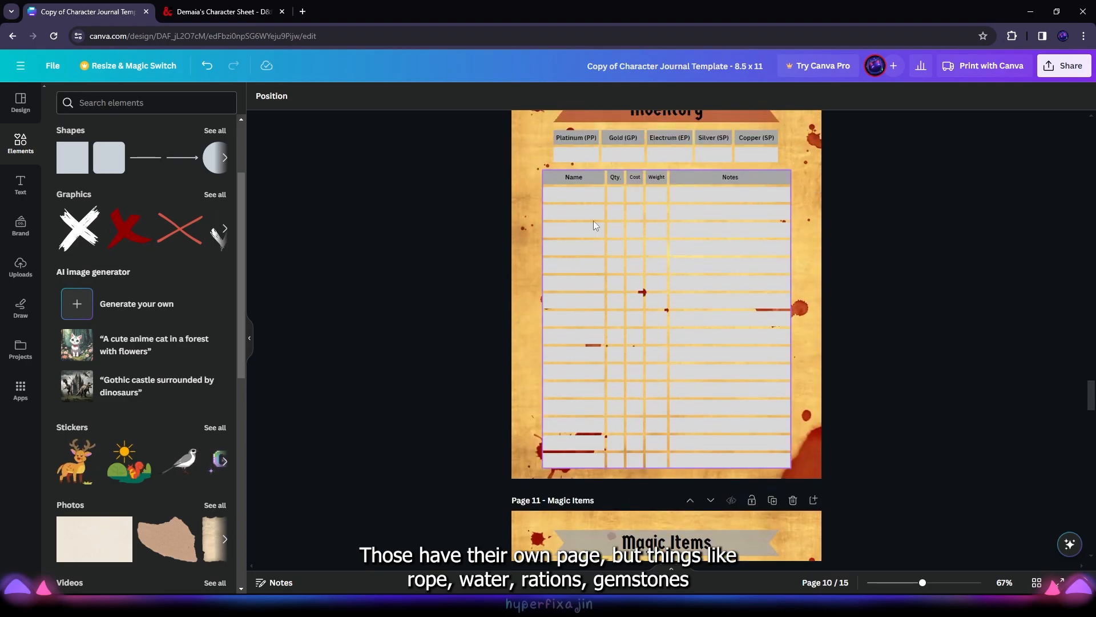
scroll(641, 245, "up", 3)
left_click(571, 365)
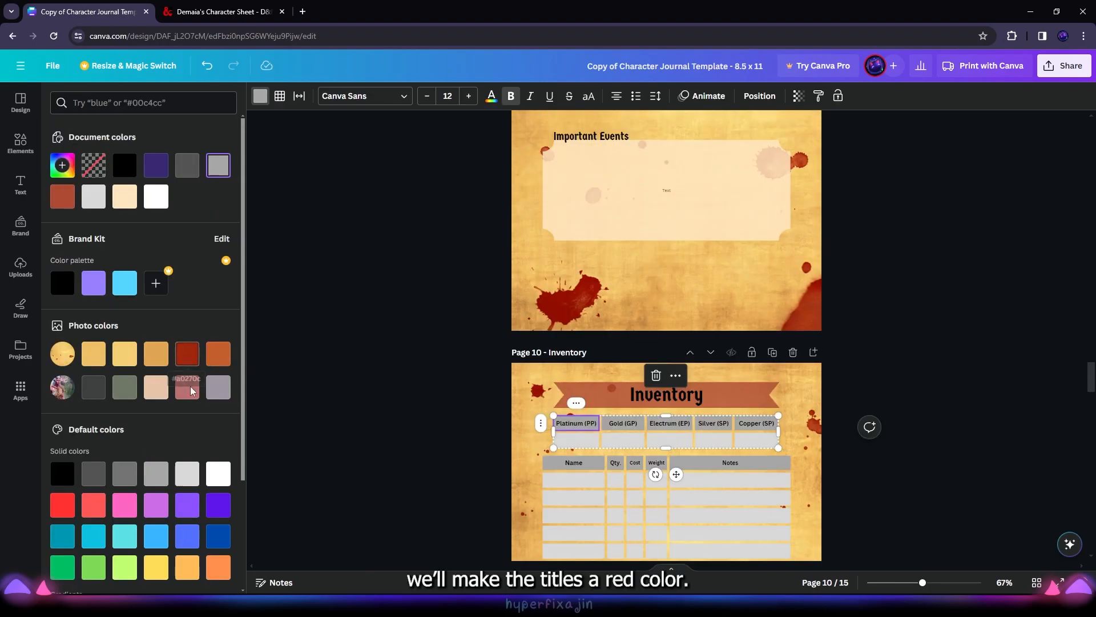
left_click(187, 353)
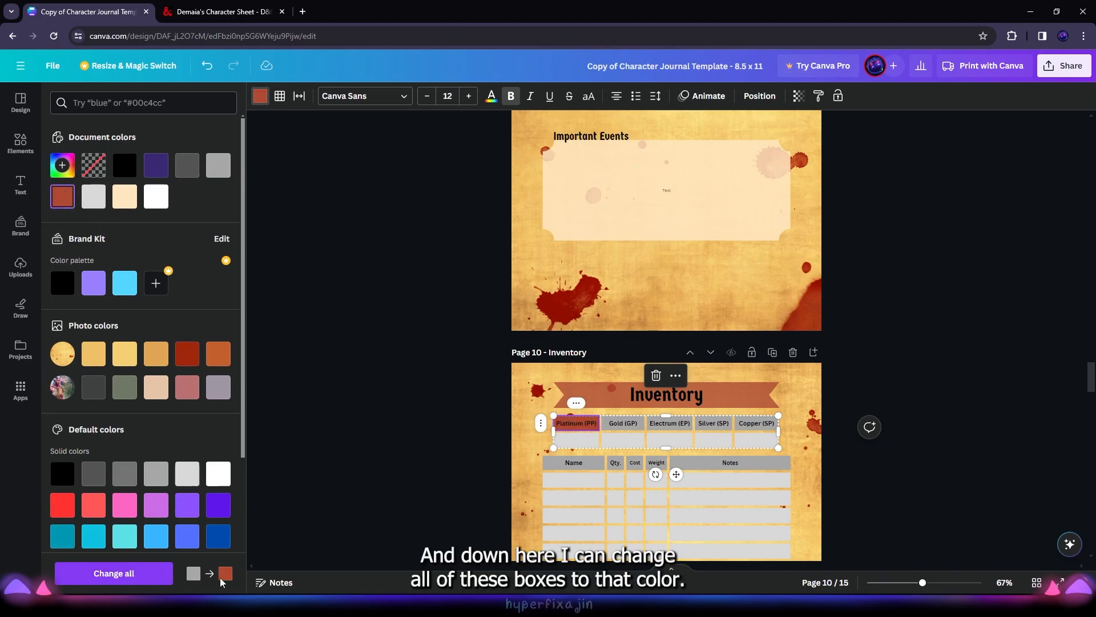
left_click(113, 574)
scroll(868, 359, "down", 2)
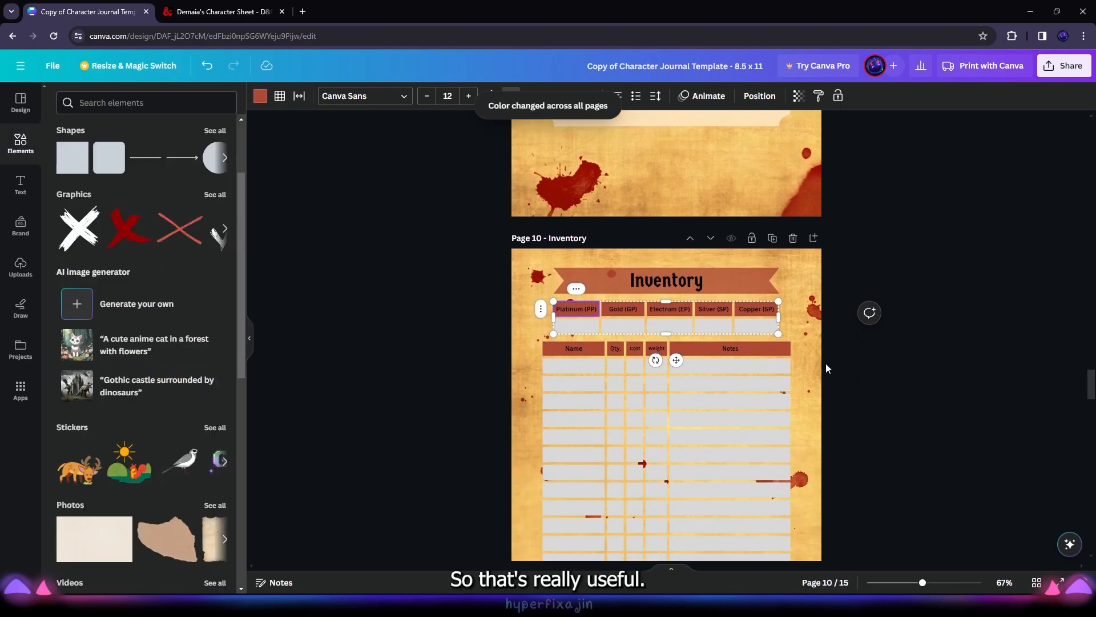
Step: Recolour the empty cell below Platinum (PP) white and apply the change to all matching light grey fills in the design
left_click(576, 327)
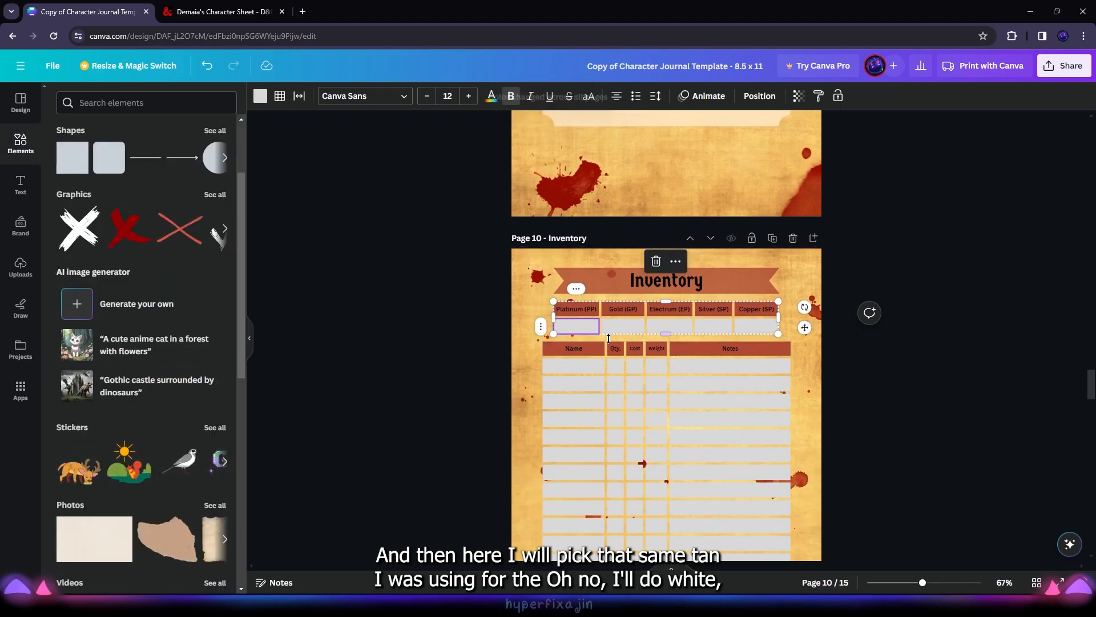
left_click(260, 96)
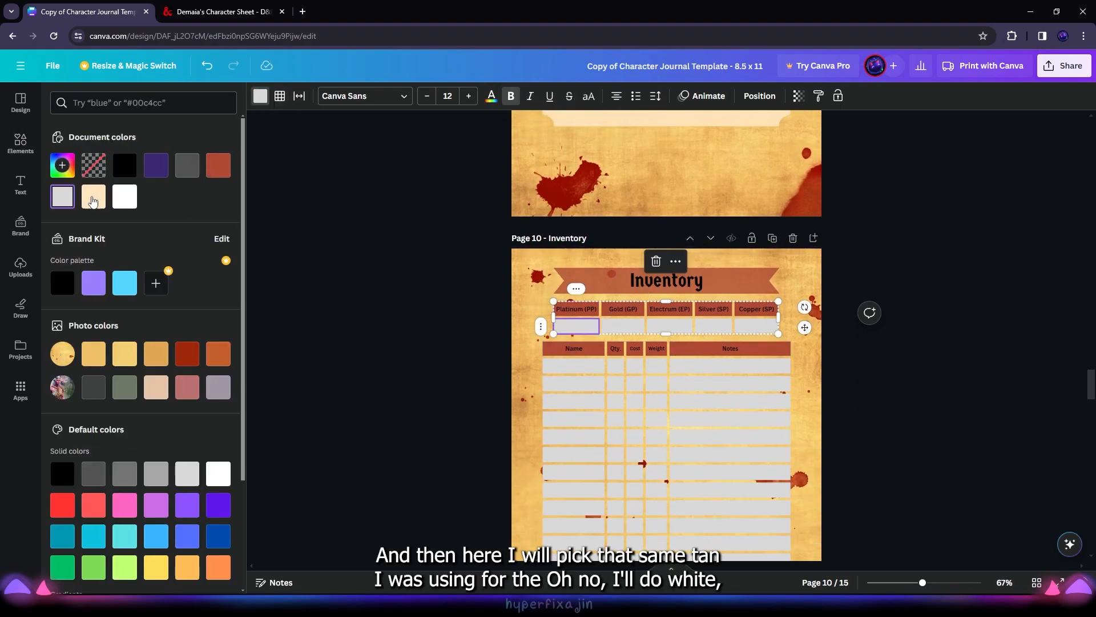
left_click(125, 197)
left_click(113, 573)
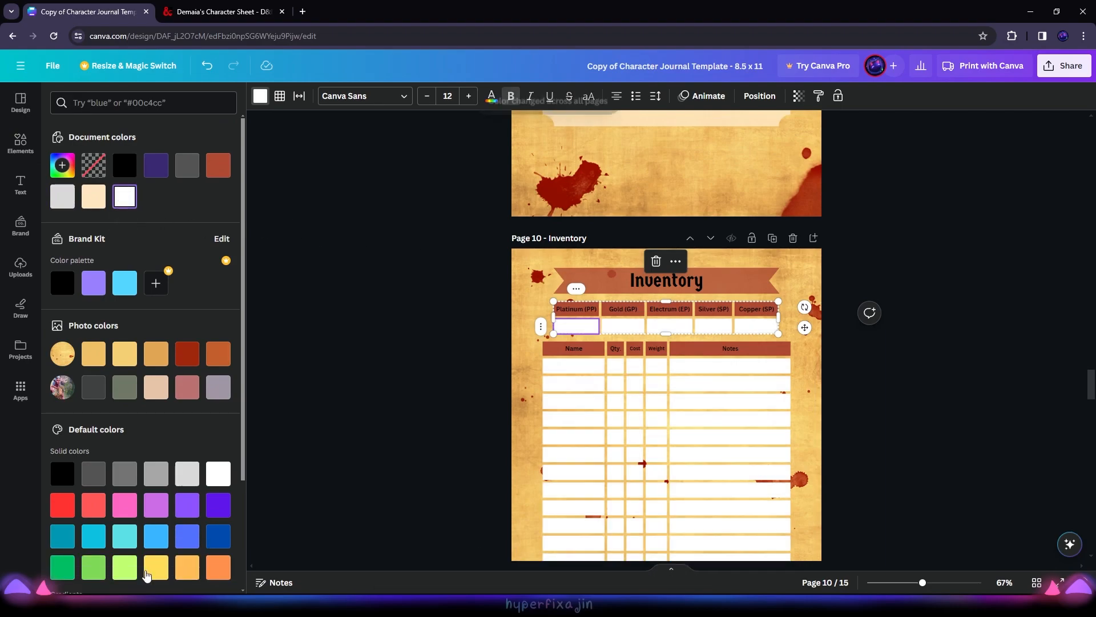
left_click(910, 327)
Step: Recolour the Name bar of the first Magic Items box white, try applying it to all matching red fills, and undo that design-wide change
scroll(910, 327, "up", 4)
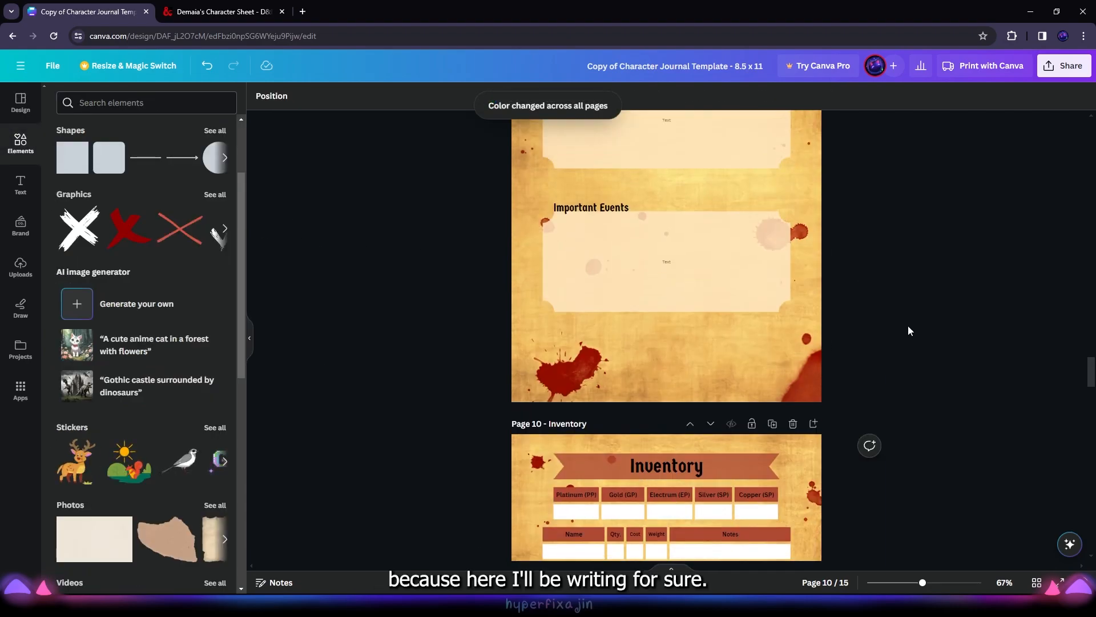
scroll(955, 311, "down", 11)
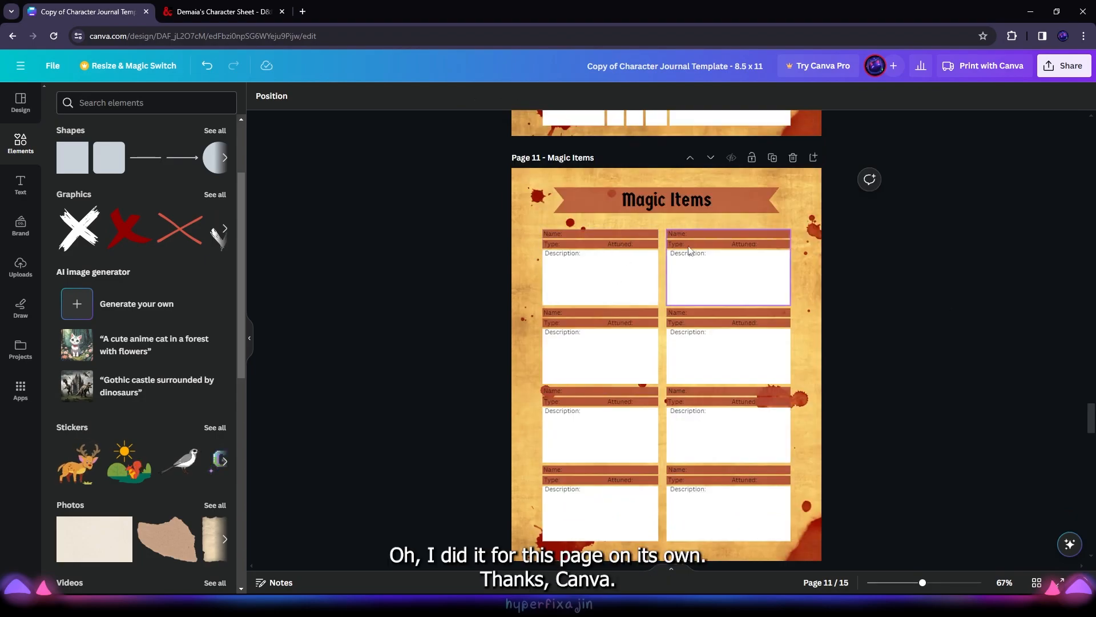
scroll(890, 294, "down", 3)
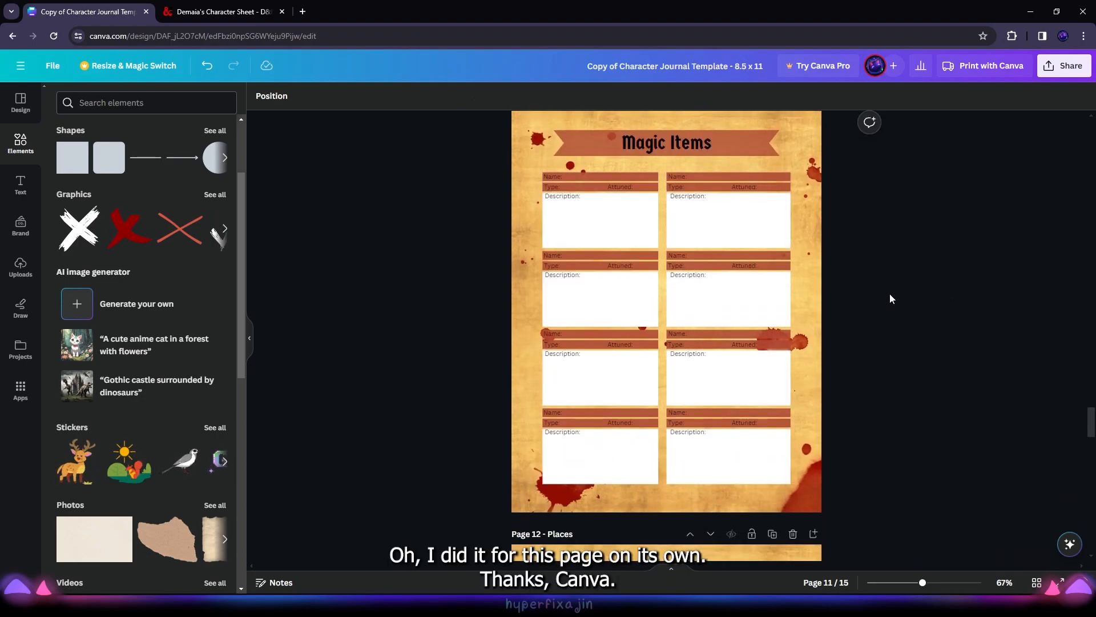
scroll(890, 294, "up", 4)
left_click(636, 292)
left_click(317, 98)
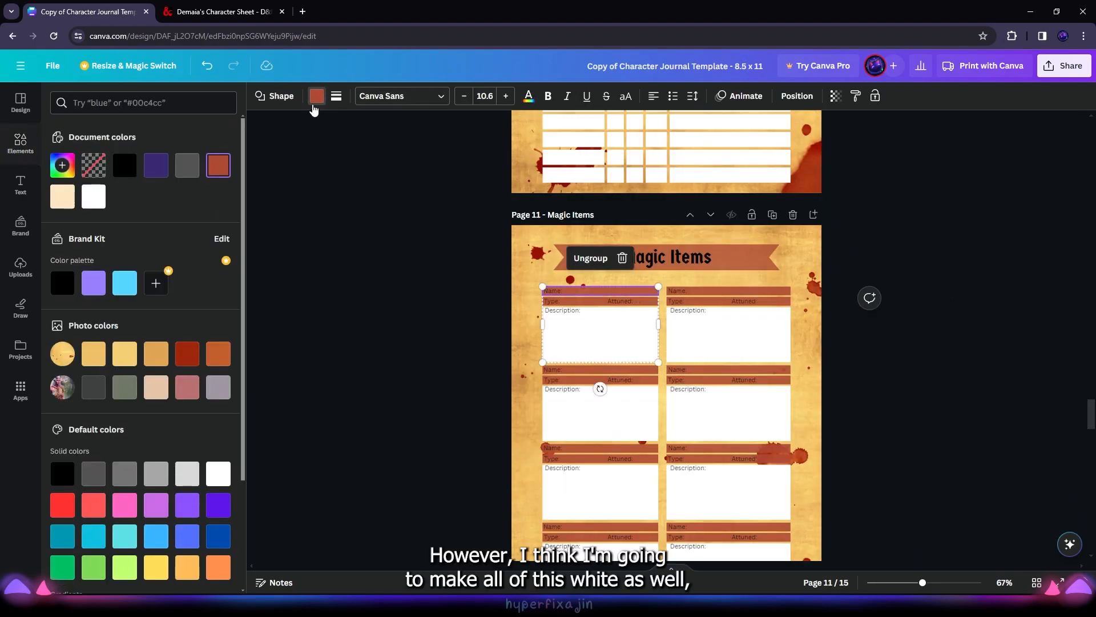
left_click(97, 200)
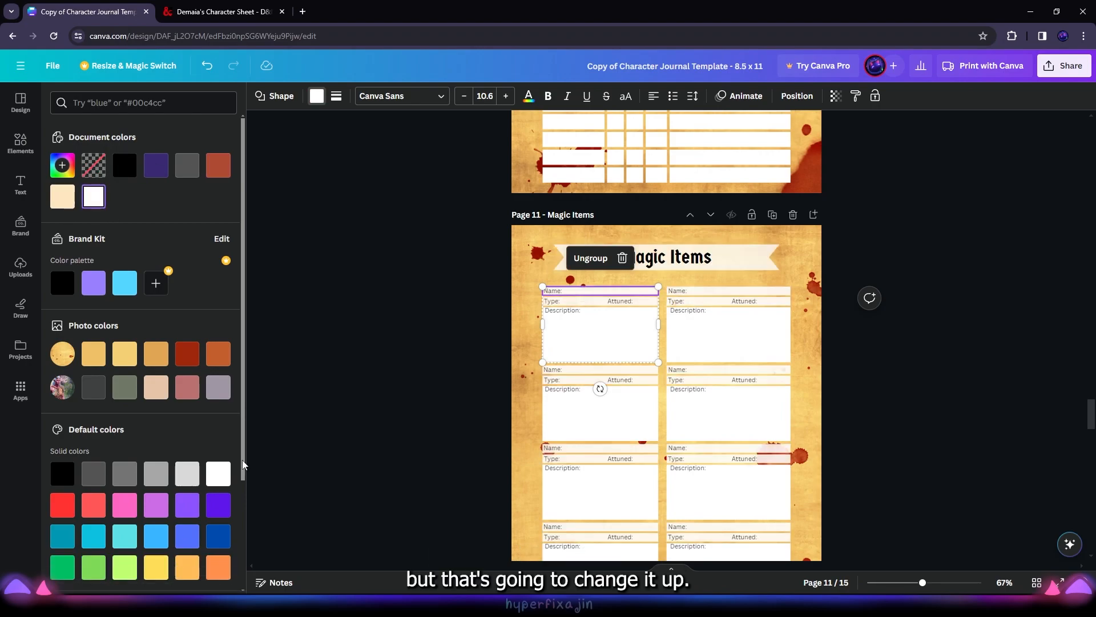
scroll(369, 359, "up", 4)
key("ctrl+z")
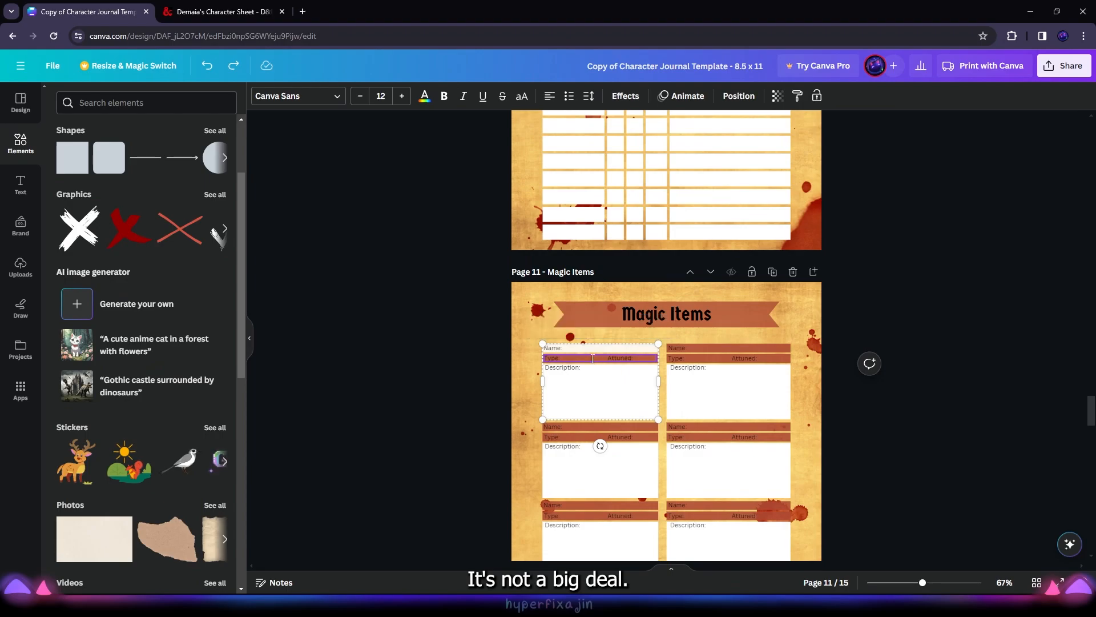
Step: Recolour the Type and Attuned bar of the first Magic Items box white
left_click(424, 96)
left_click(400, 324)
scroll(401, 323, "up", 5)
left_click(646, 400)
left_click(646, 401)
left_click(317, 96)
left_click(93, 197)
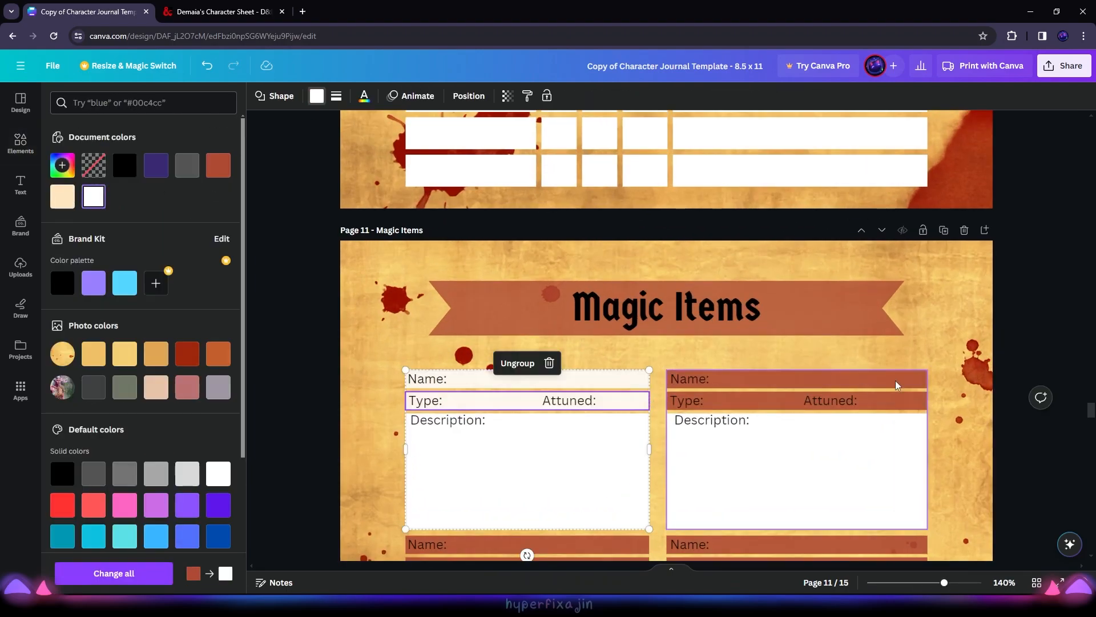
Step: Recolour the Name bar and the Type and Attuned bar of the second box in the first Magic Items row white
double_click(862, 382)
left_click(317, 96)
left_click(93, 196)
double_click(914, 401)
left_click(316, 96)
left_click(93, 196)
Step: Copy the white style onto the Name bars and the Type and Attuned bars of both boxes in the second Magic Items row
scroll(606, 330, "down", 4)
double_click(603, 318)
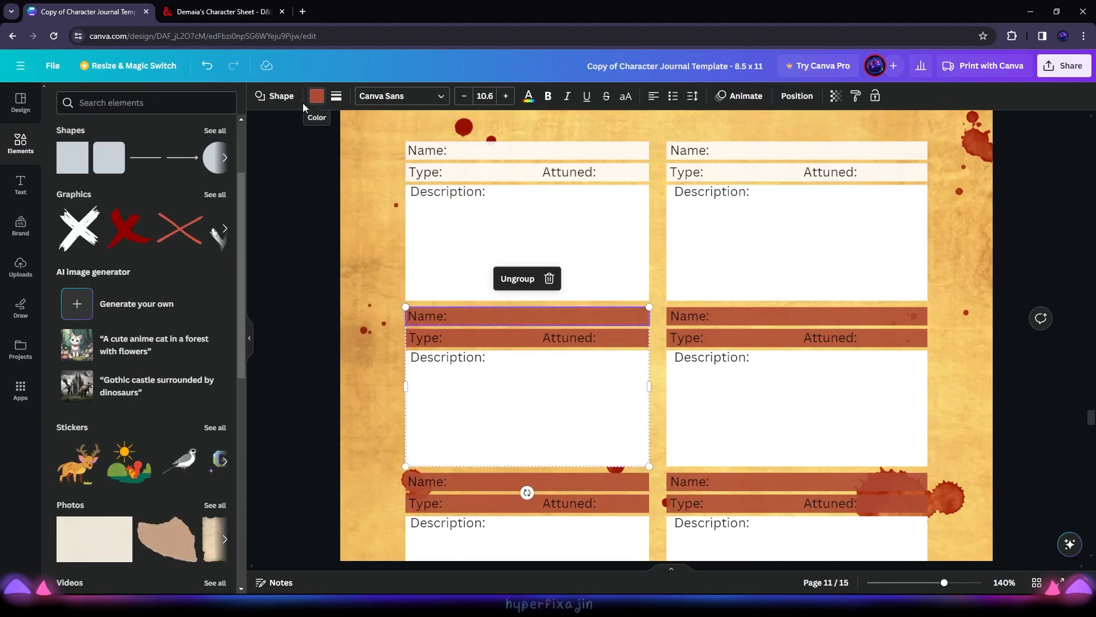
double_click(458, 240)
left_click(862, 97)
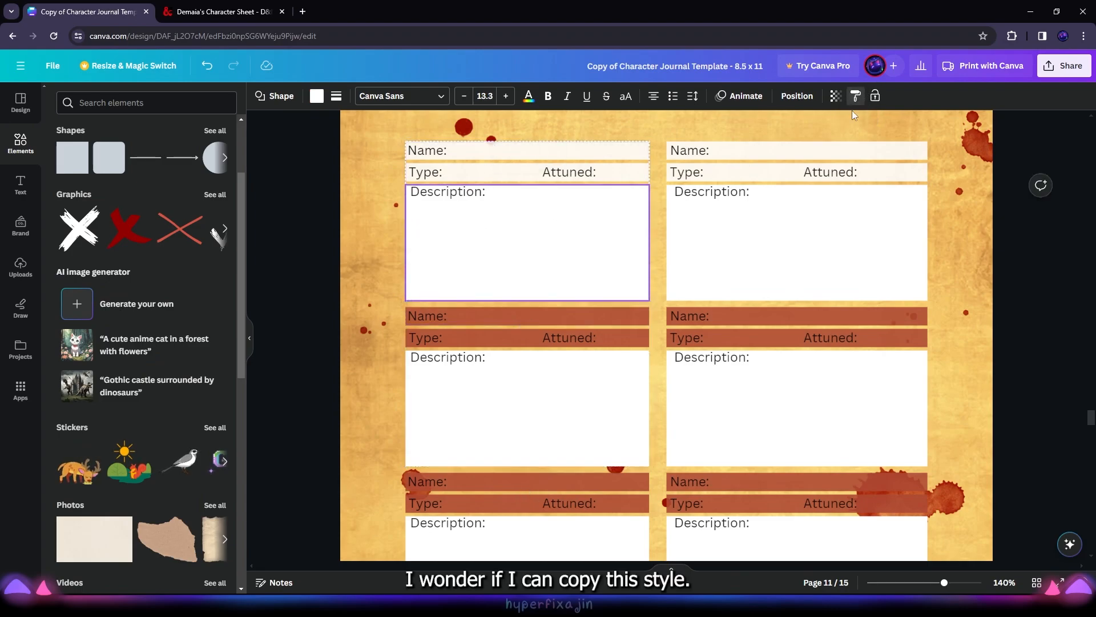
left_click(646, 316)
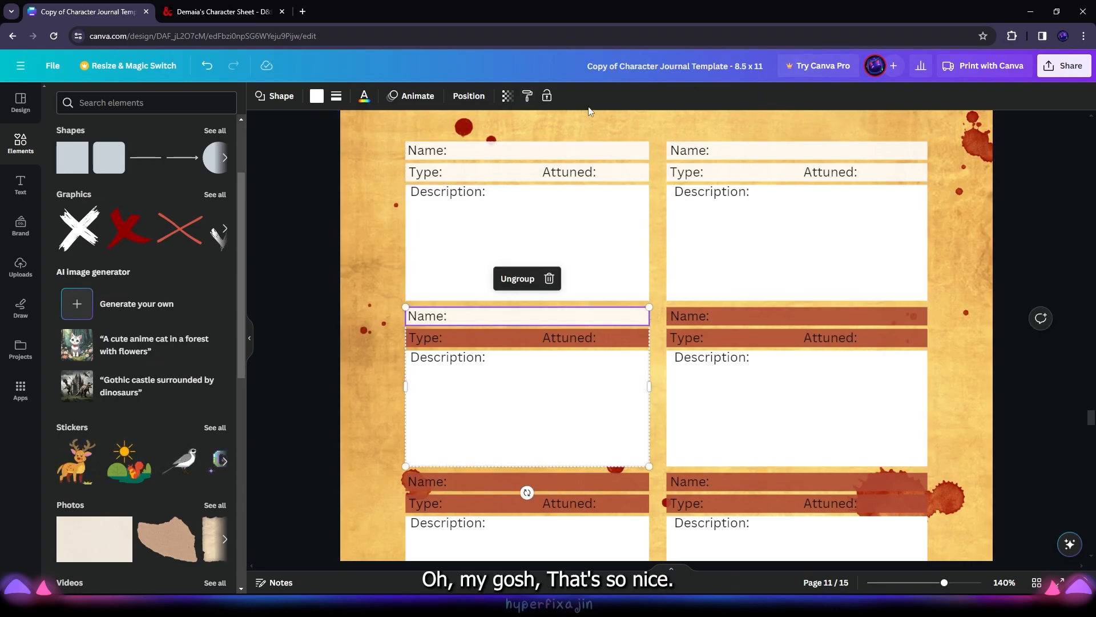
left_click(527, 96)
left_click(743, 316)
scroll(906, 296, "down", 2)
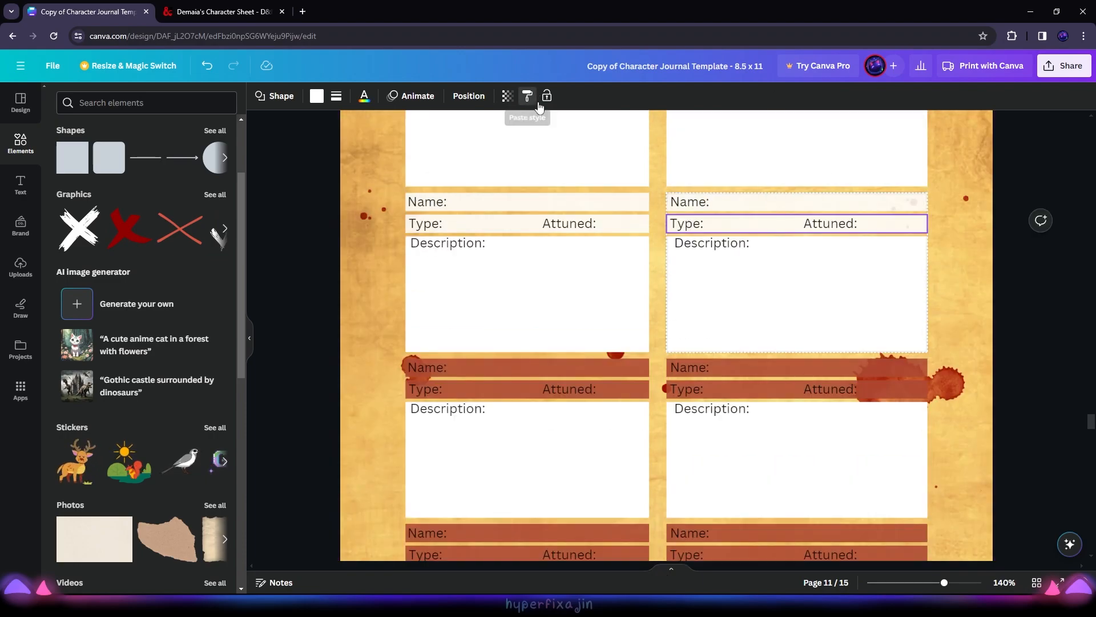
Step: Copy the white style onto the Name and Type/Attuned bars of both third-row Magic Items boxes and the first fourth-row box
left_click(526, 95)
left_click(800, 367)
left_click(857, 97)
left_click(923, 389)
left_click(527, 96)
left_click(643, 367)
left_click(527, 96)
left_click(644, 388)
left_click(527, 96)
Step: Copy the white style onto the Name bar and the Type and Attuned bar of the last Magic Items box
scroll(619, 267, "down", 4)
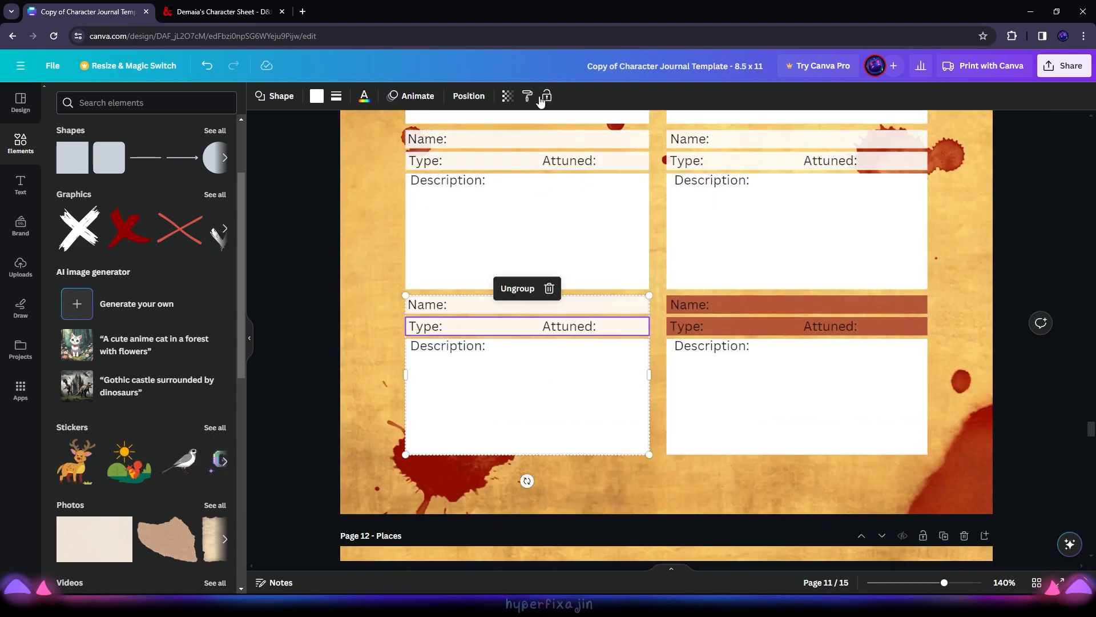
left_click(927, 326)
scroll(917, 320, "down", 5)
left_click(917, 320)
scroll(624, 286, "down", 5)
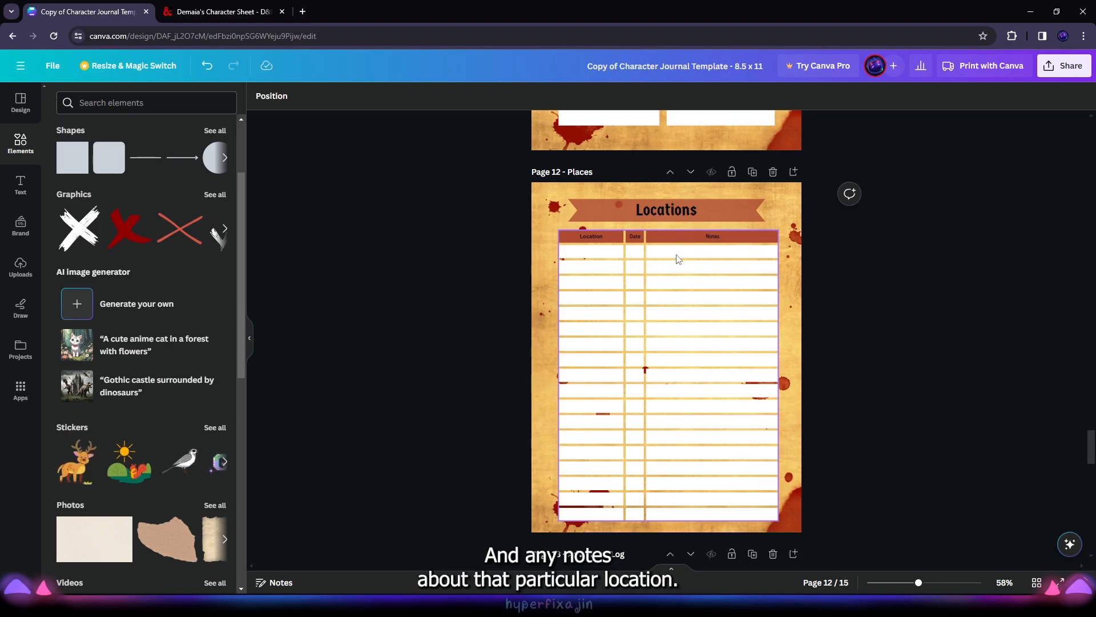
Step: Copy the white style onto the Adventure, Location and Date bars of the Adventure Log entries
scroll(632, 228, "down", 3)
scroll(471, 434, "up", 5)
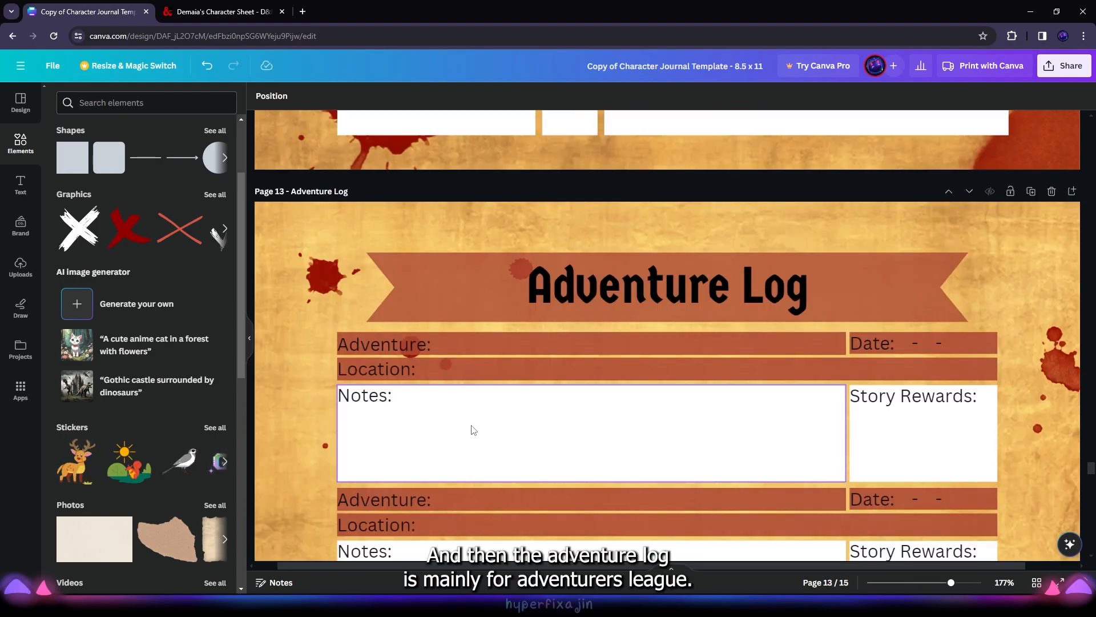
left_click(740, 395)
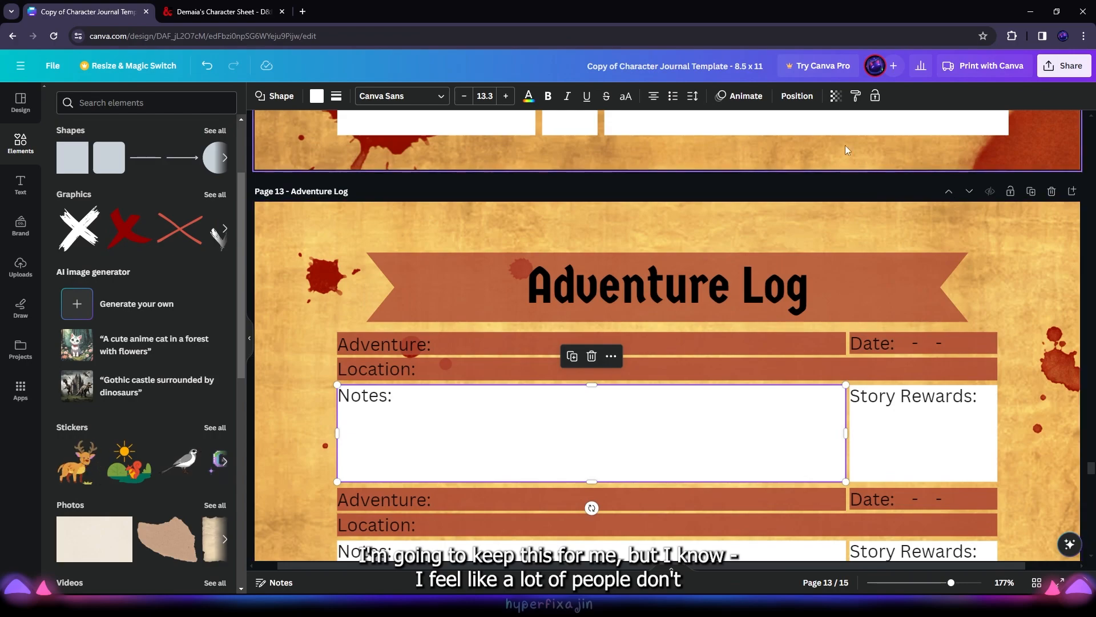
left_click(803, 340)
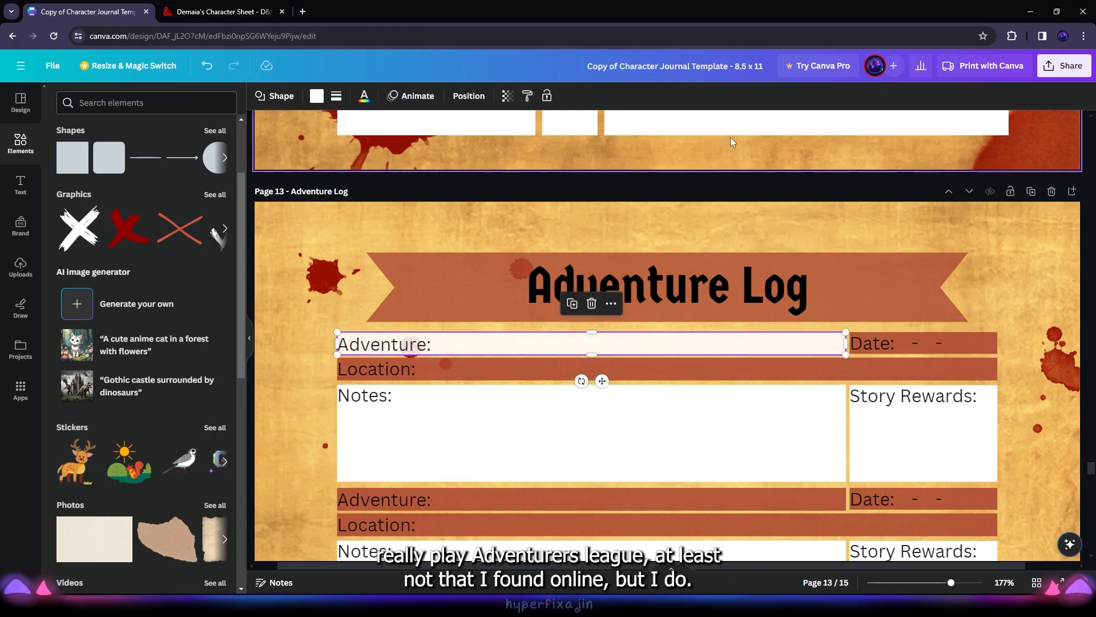
left_click(528, 97)
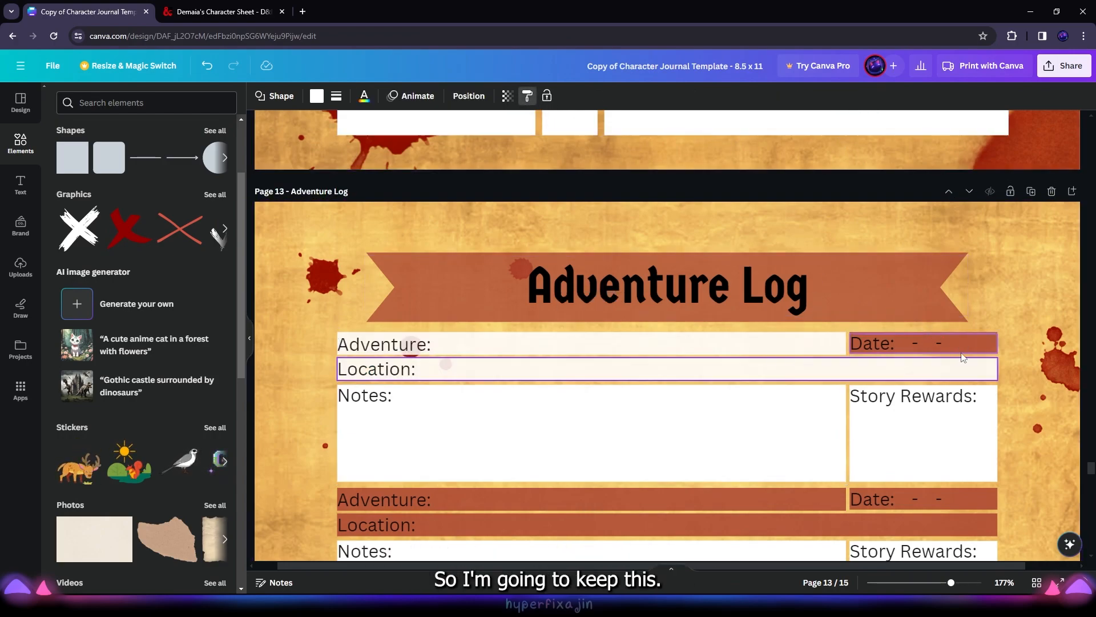
left_click(943, 343)
left_click(1022, 360)
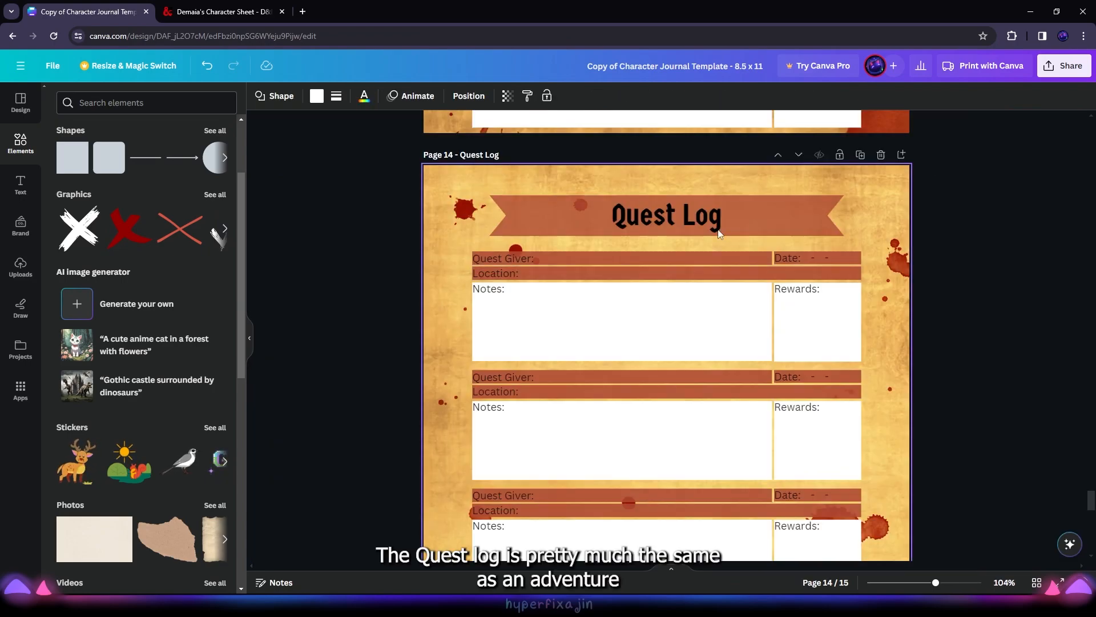
Step: Copy the white style onto the Quest Giver and Location bars of the first Quest Log entry
scroll(635, 261, "up", 4)
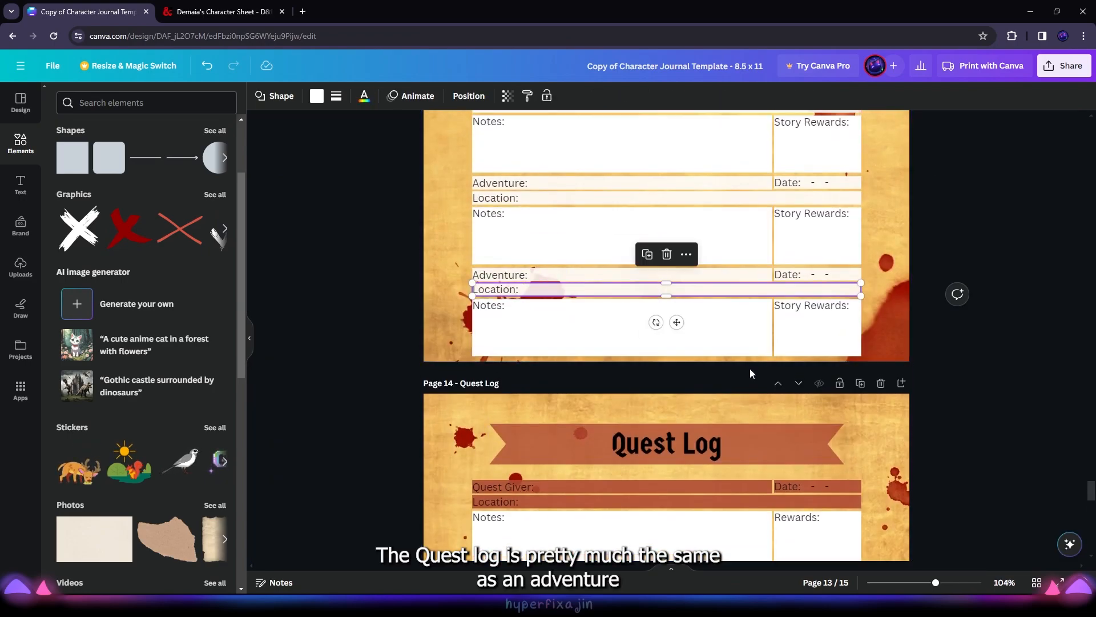
scroll(607, 349, "down", 2)
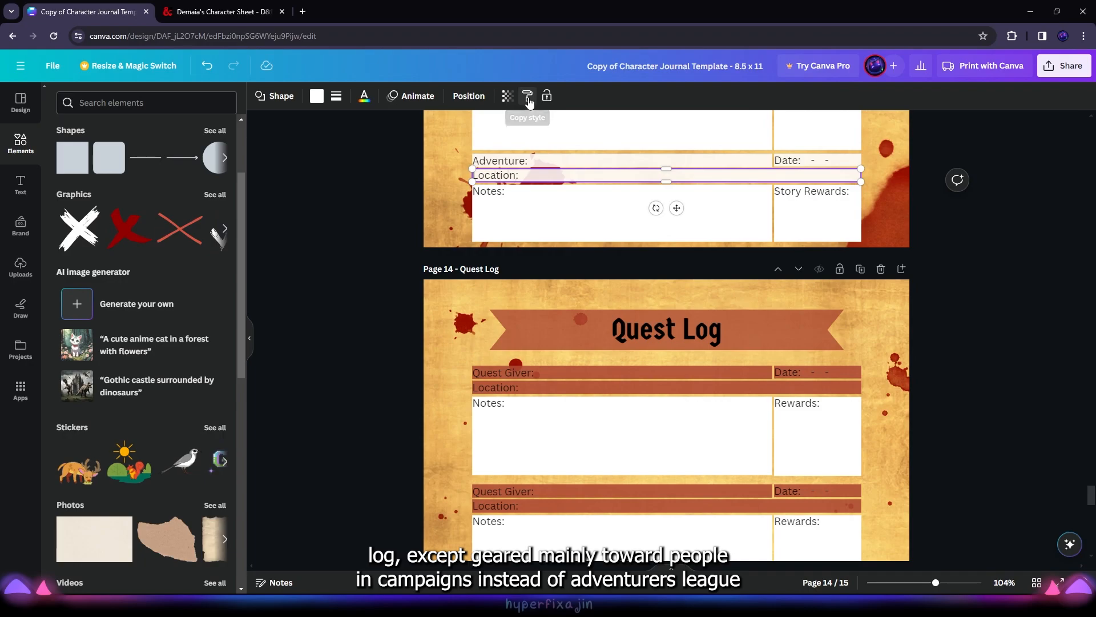
left_click(761, 377)
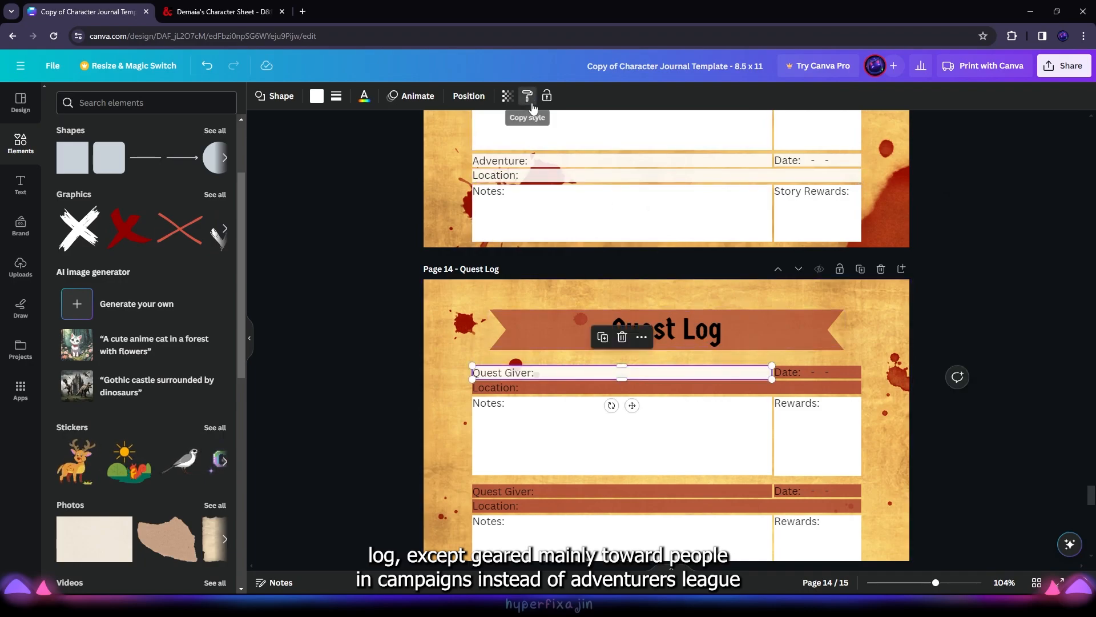
left_click(527, 96)
left_click(839, 387)
Step: Narrow the Date text box of the first Quest Log entry so that it no longer covers its whole bar
left_click(851, 368)
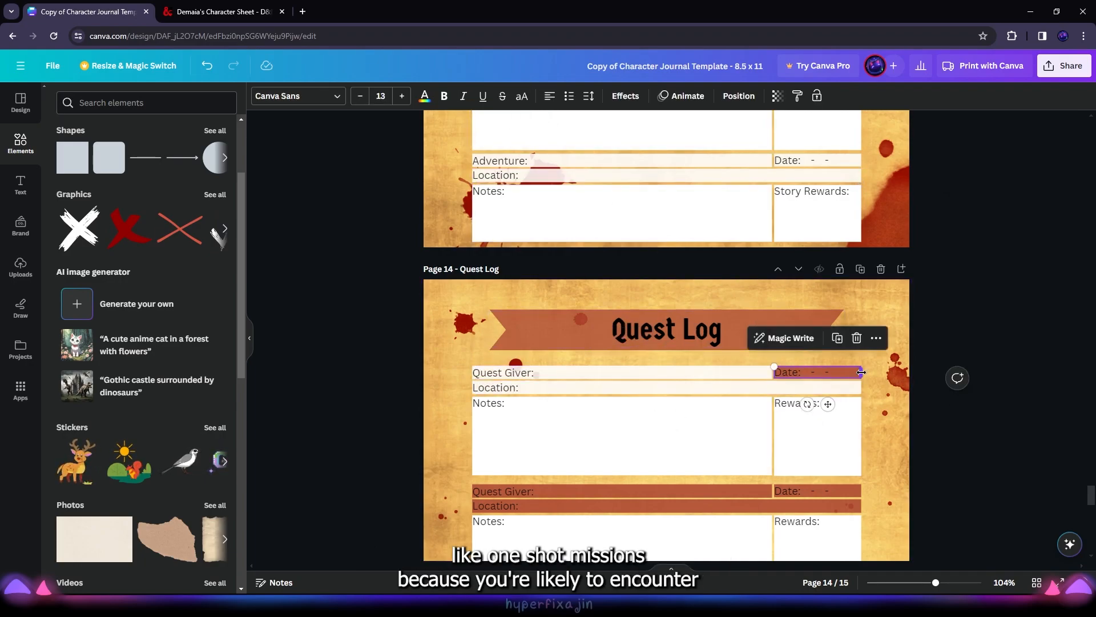
left_click_drag(861, 372, 869, 371)
key("ctrl+z")
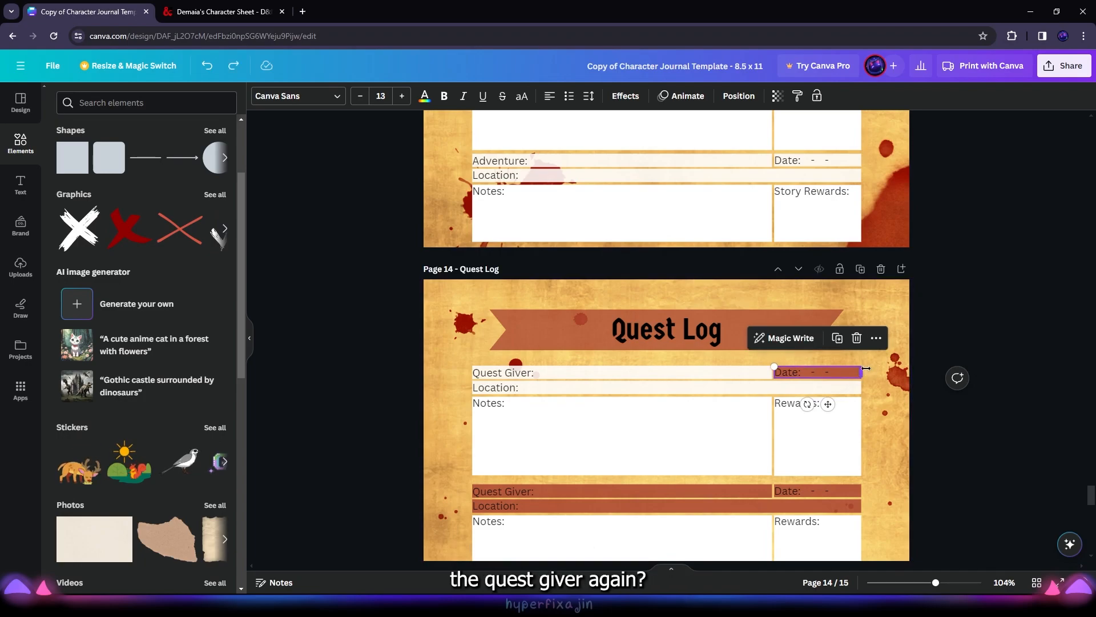
left_click_drag(861, 374, 838, 372)
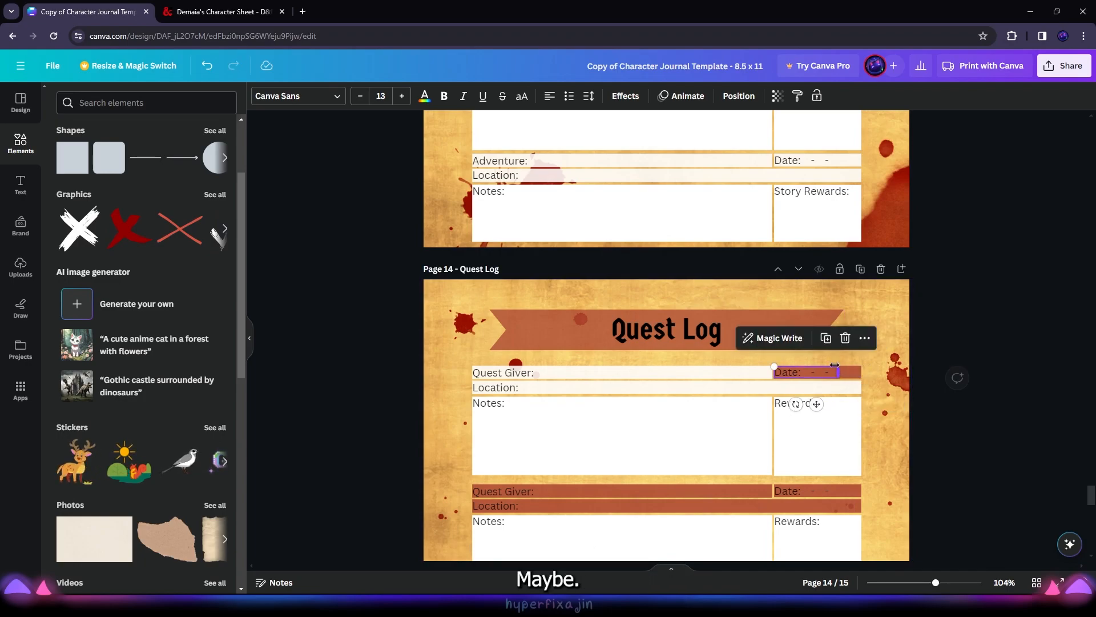
Step: Copy the white style onto the first entry's Date bar and the red bars of the remaining Quest Log entries
left_click(851, 372)
scroll(810, 365, "down", 2)
left_click(527, 95)
left_click(793, 392)
scroll(799, 377, "down", 2)
left_click(845, 381)
left_click(685, 395)
left_click(742, 380)
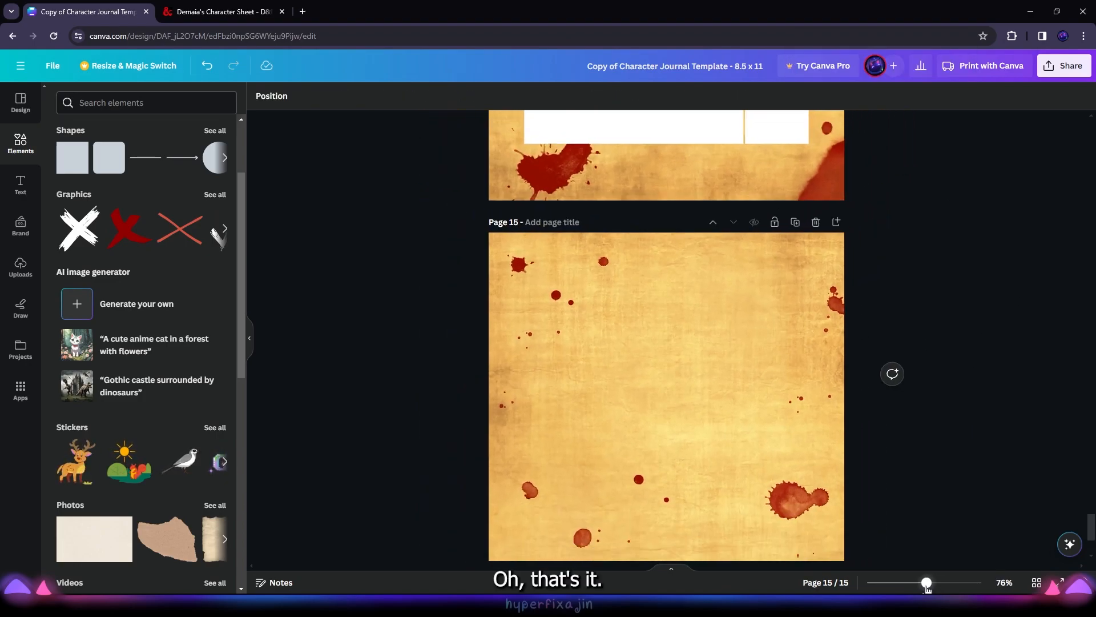
Step: Check the last page and review all journal pages in grid view
scroll(1042, 537, "down", 3)
left_click(1032, 583)
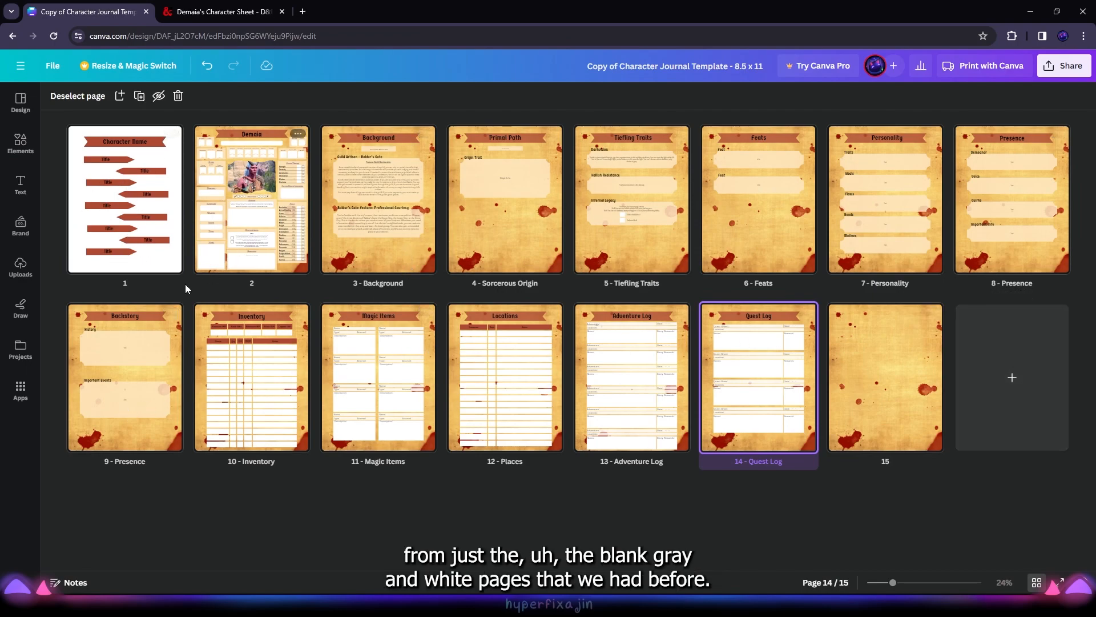
left_click(286, 207)
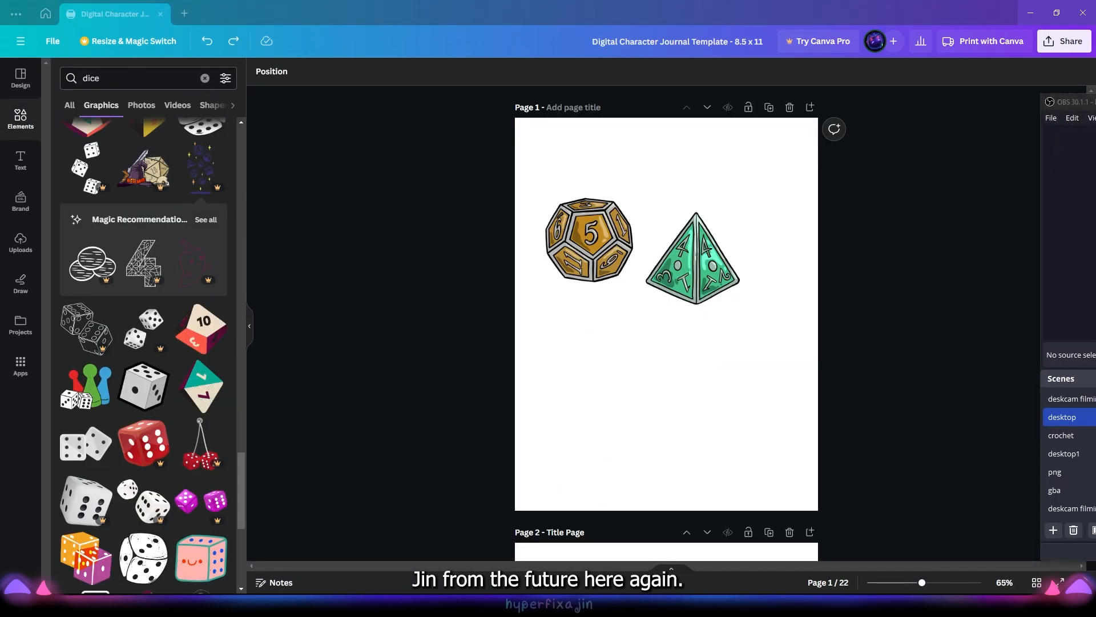
Step: Browse the dice graphics, search the graphics for dungeons and dragons, and look through the artwork
scroll(67, 360, "down", 7)
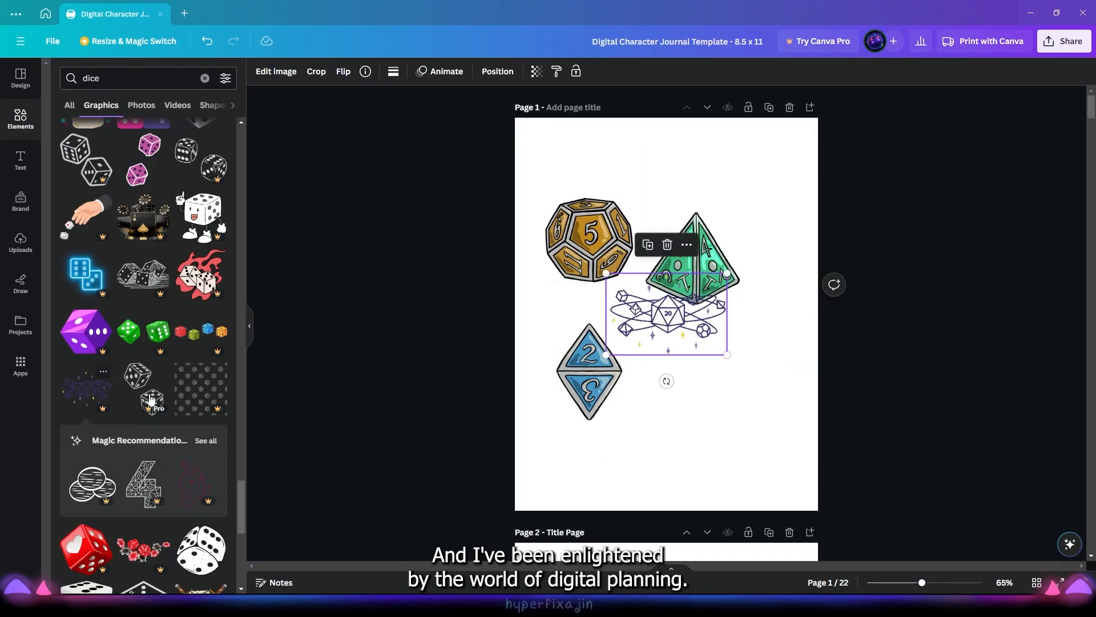
type("dungeons and dragons")
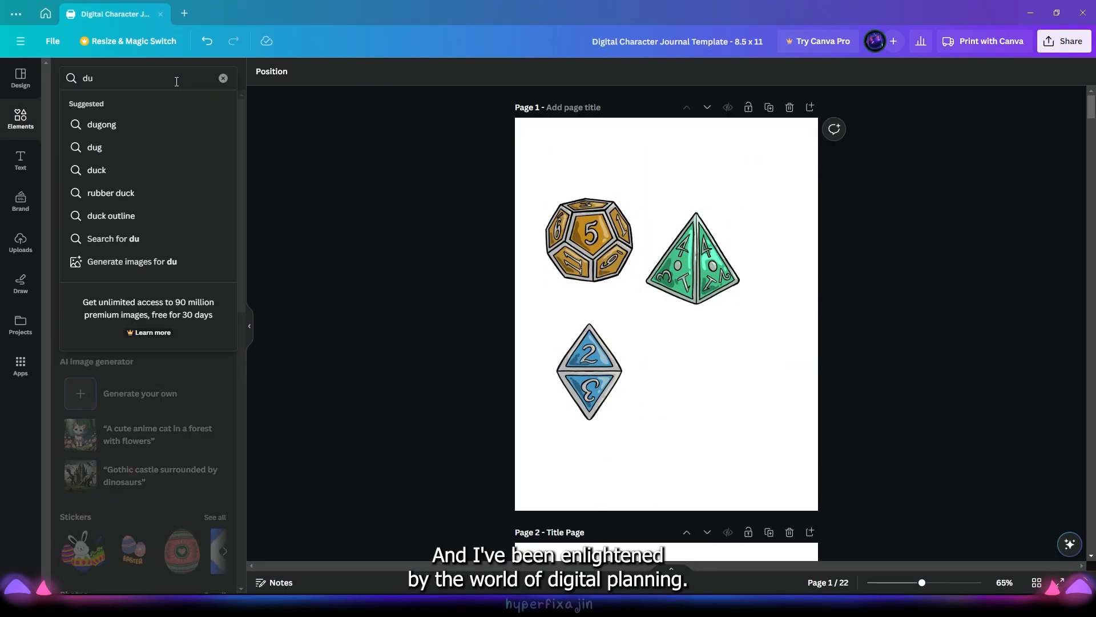
key("Return")
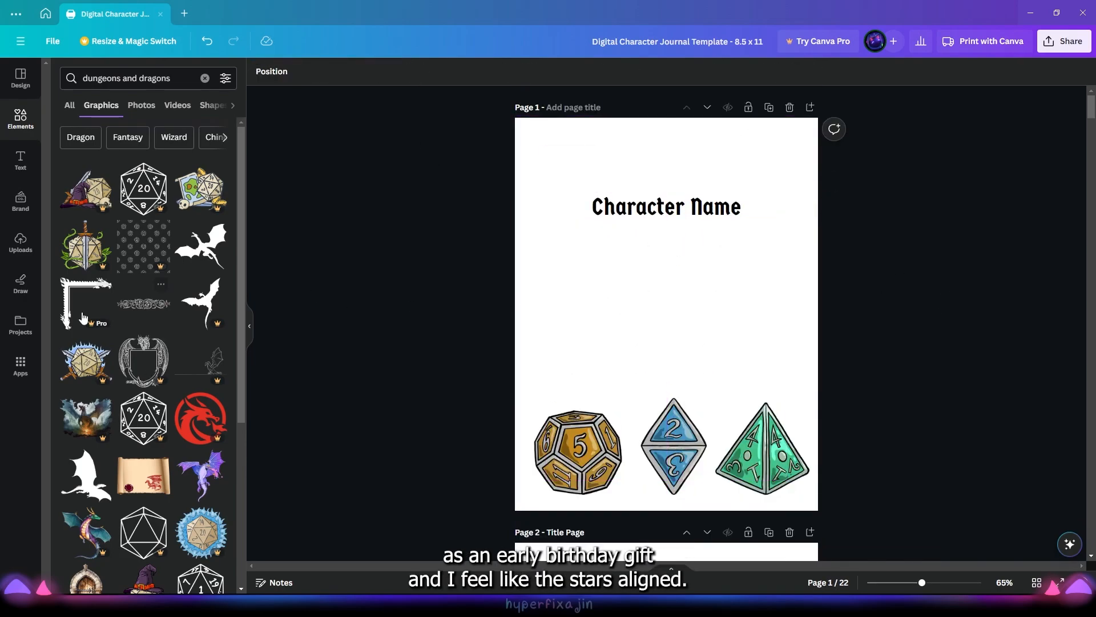
scroll(205, 323, "down", 2)
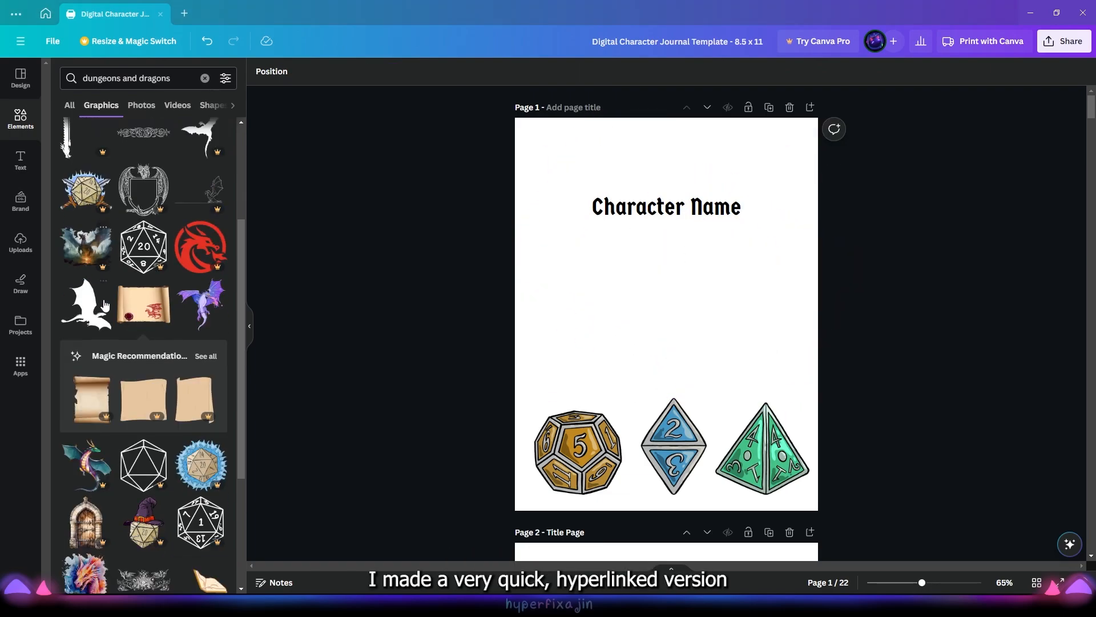
scroll(104, 305, "down", 10)
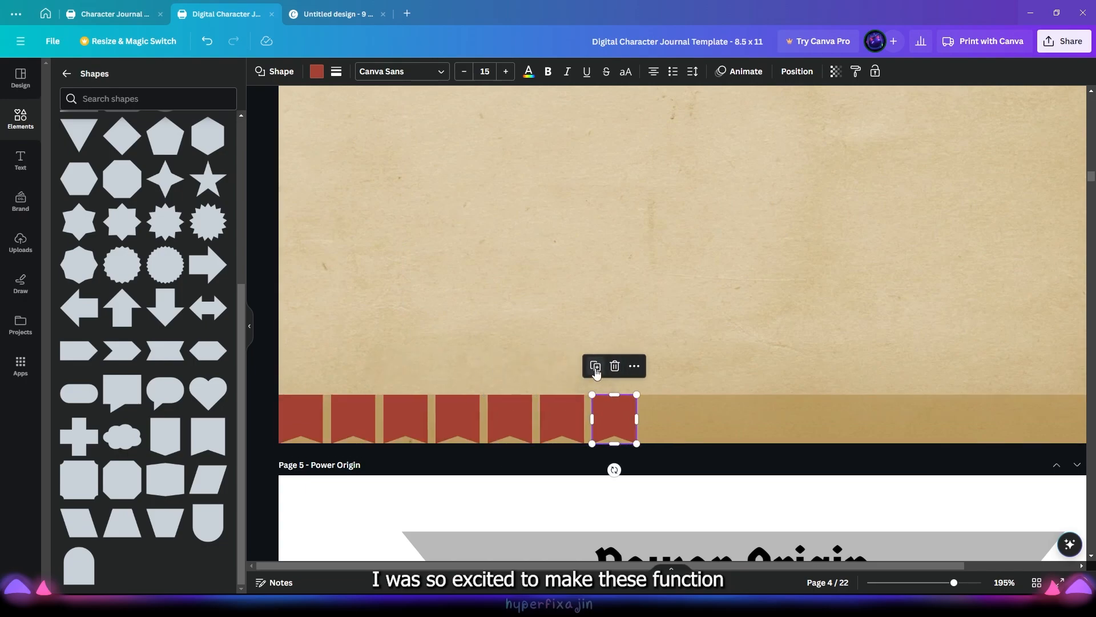
Step: Duplicate the red bookmark tab repeatedly until the row fills the strip along the bottom edge of the Background page
left_click(595, 371)
left_click(647, 370)
left_click(700, 370)
scroll(948, 374, "right", 2)
left_click(932, 369)
left_click(1037, 417)
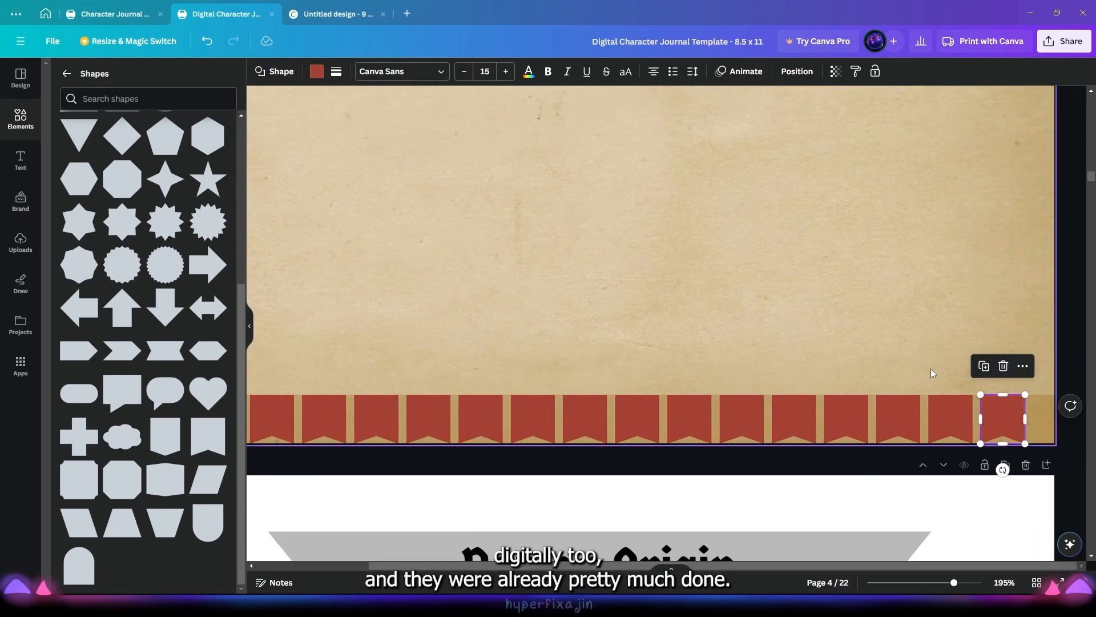
Step: Centre the row of red bookmark tabs on the strip along the bottom edge of the Background page
left_click(875, 73)
scroll(1016, 442, "down", 3)
right_click(641, 392)
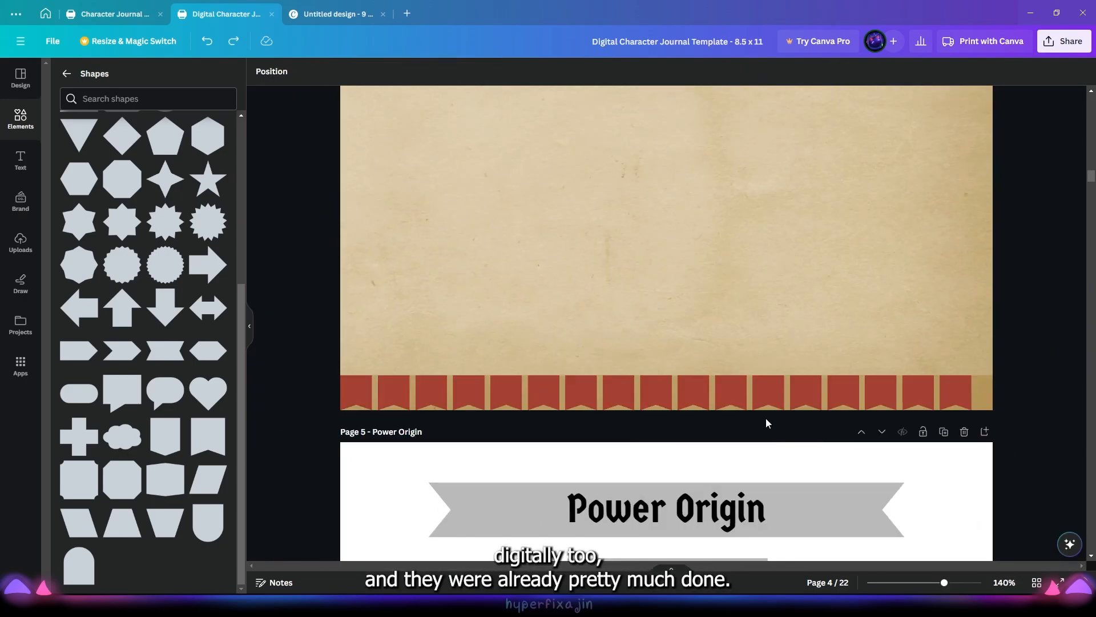
left_click(661, 391)
scroll(1020, 445, "up", 3)
scroll(1021, 445, "down", 3)
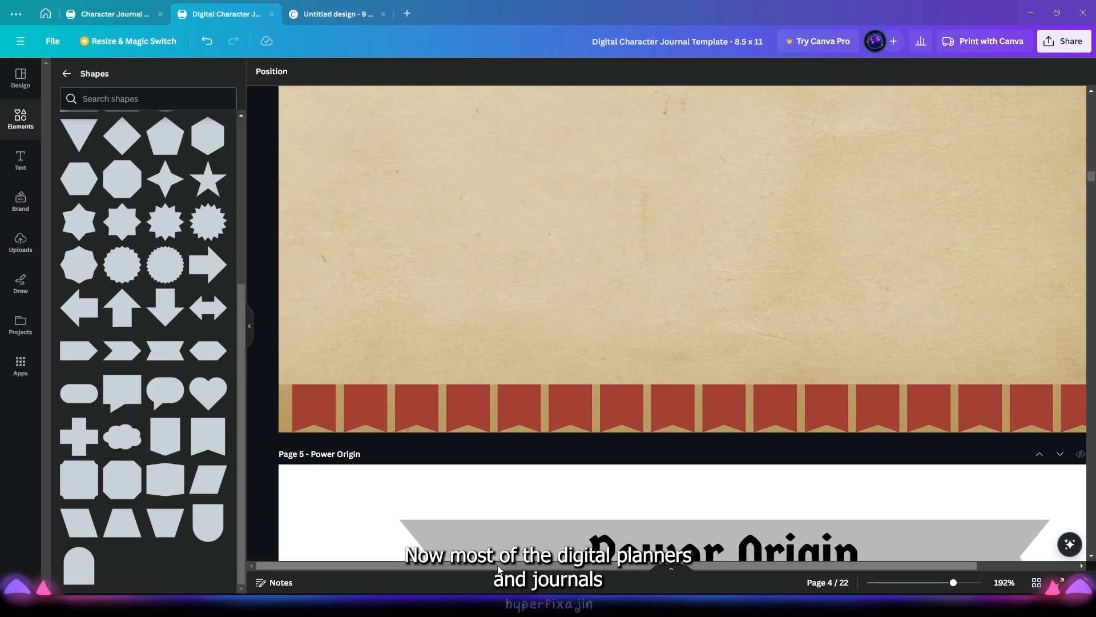
Step: Choose a custom brown for the Background page's shapes and apply it to all matching shapes in the design
scroll(964, 491, "down", 5)
scroll(964, 491, "up", 4)
left_click(748, 217)
left_click(317, 71)
left_click(215, 172)
left_click(62, 140)
left_click(73, 265)
left_click(152, 196)
left_click(162, 215)
left_click_drag(71, 266, 75, 266)
left_click(131, 577)
left_click(347, 418)
Step: Recolour the body cells of the spell slot cost table on the Sorcery Points page tan
scroll(575, 418, "down", 1)
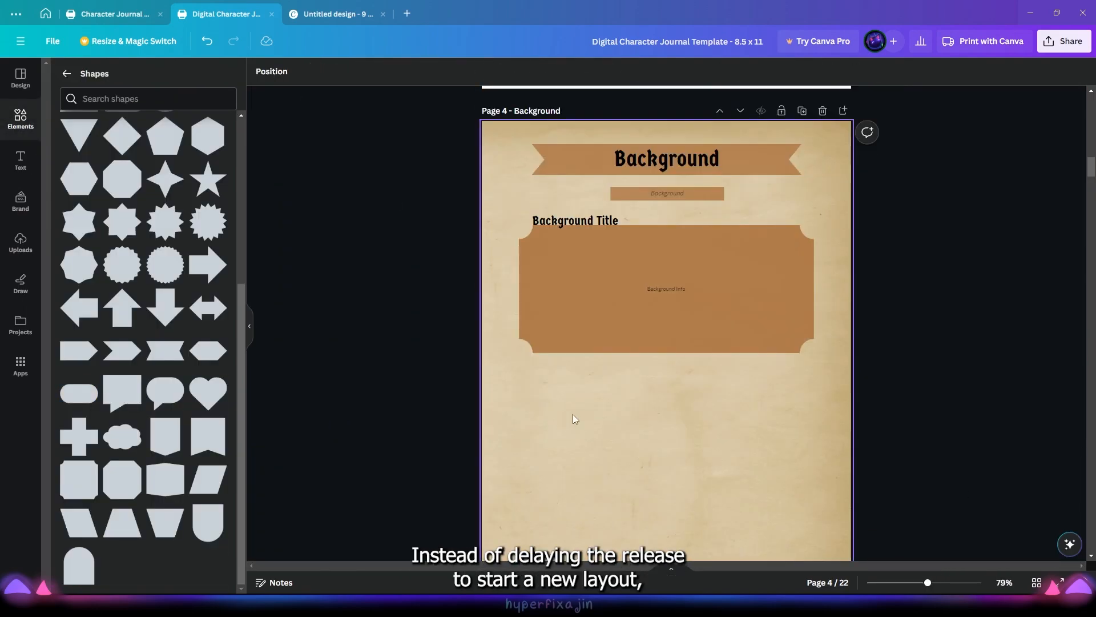
scroll(573, 417, "up", 2)
scroll(571, 411, "down", 2)
left_click(569, 407)
scroll(569, 407, "down", 8)
left_click(570, 434)
scroll(778, 228, "down", 9)
left_click(700, 345)
left_click(260, 71)
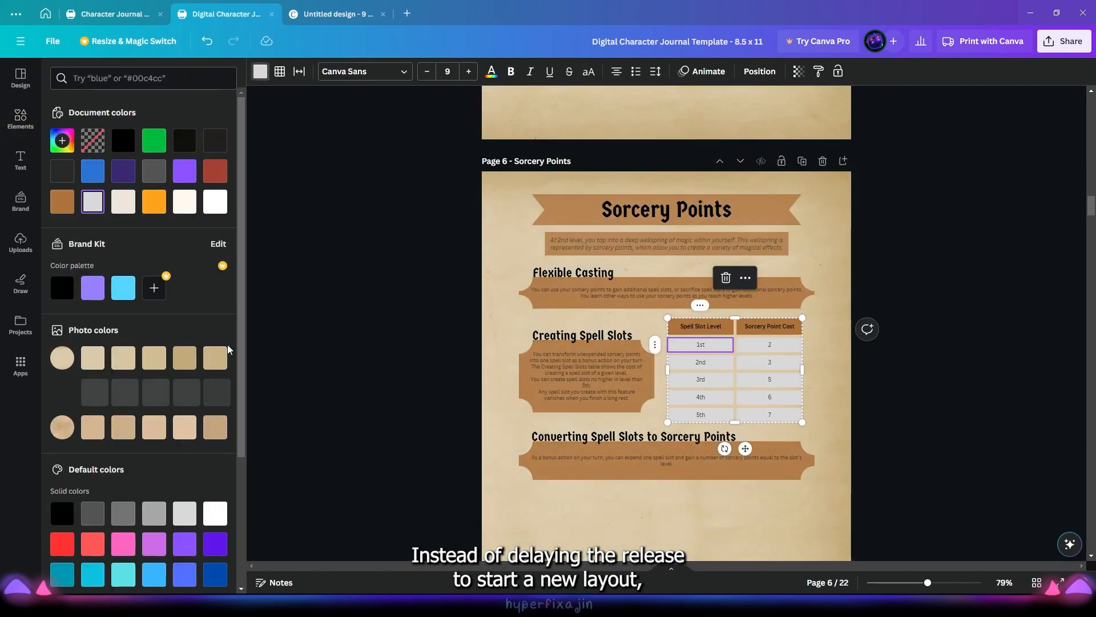
left_click(94, 201)
left_click(132, 576)
left_click(385, 365)
scroll(384, 364, "down", 5)
Step: Recolour the empty table cells on the Inventory page tan and apply the colour to all matching cells
left_click(1037, 583)
left_click(1036, 583)
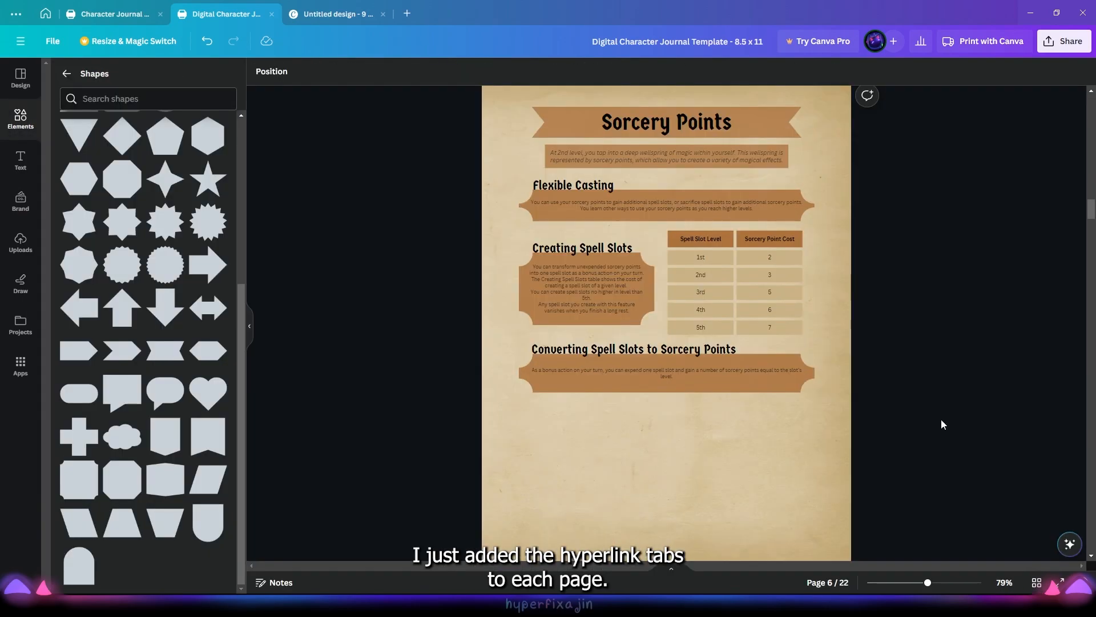
scroll(766, 240, "down", 1)
left_click(766, 182)
scroll(1000, 335, "down", 5)
key("ctrl+v")
left_click(543, 326)
left_click(260, 72)
left_click(216, 358)
left_click(146, 573)
Step: Recolour the empty cells of the Inventory page's currency table cream and apply the change across all pages
left_click_drag(544, 326, 789, 326)
left_click(264, 77)
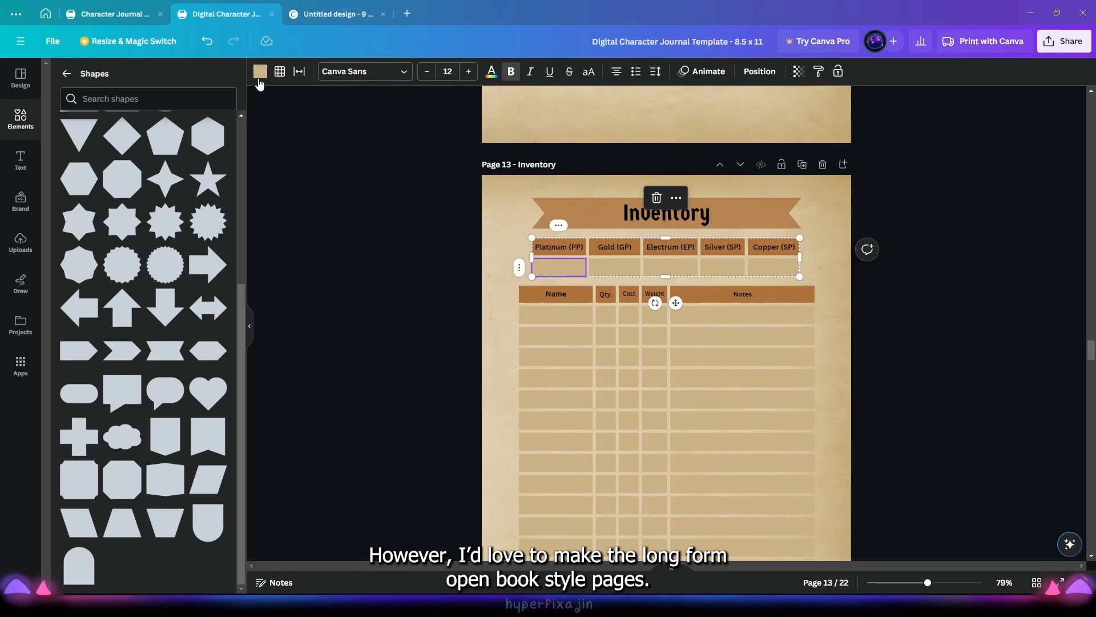
left_click(184, 464)
left_click(114, 573)
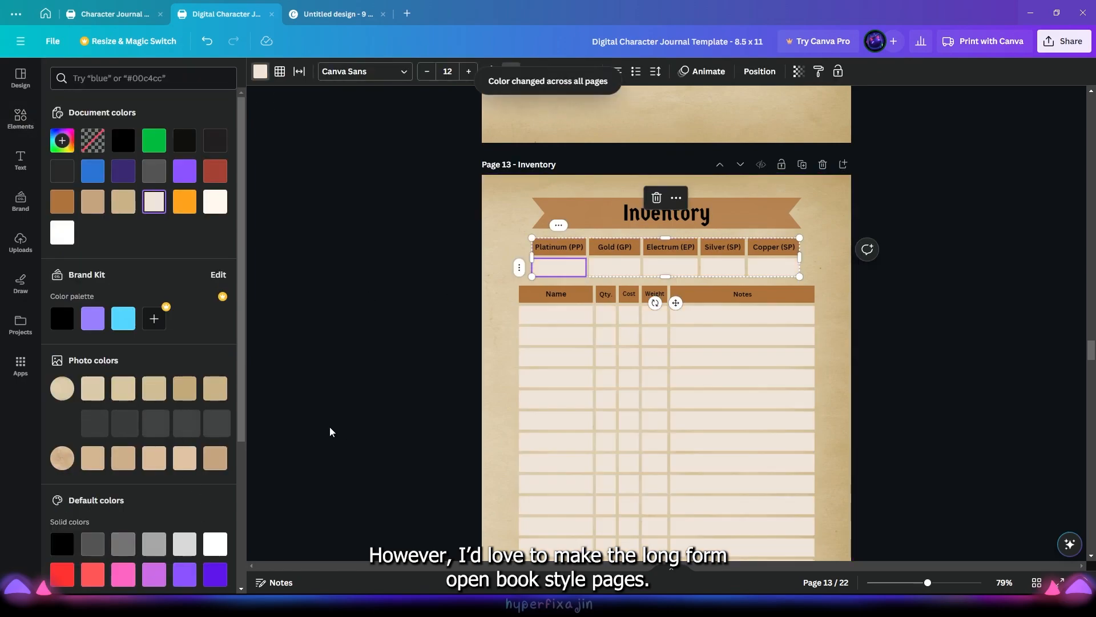
Step: Copy the parchment background style from the Quest Log page onto the Dot Grid page and the blank pages after it
left_click(575, 71)
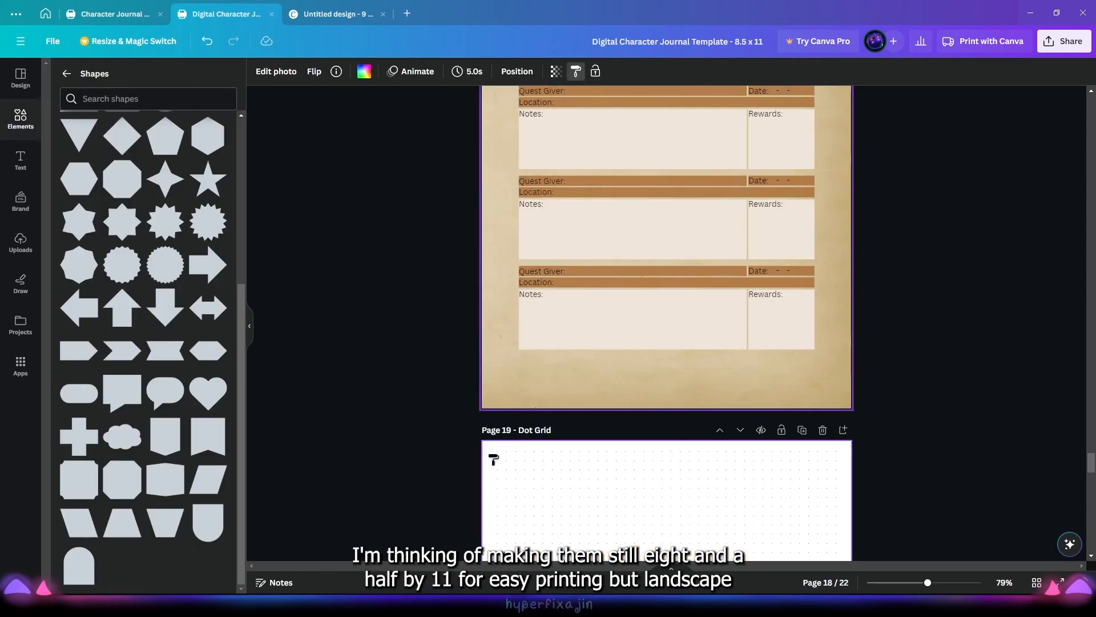
scroll(493, 459, "down", 4)
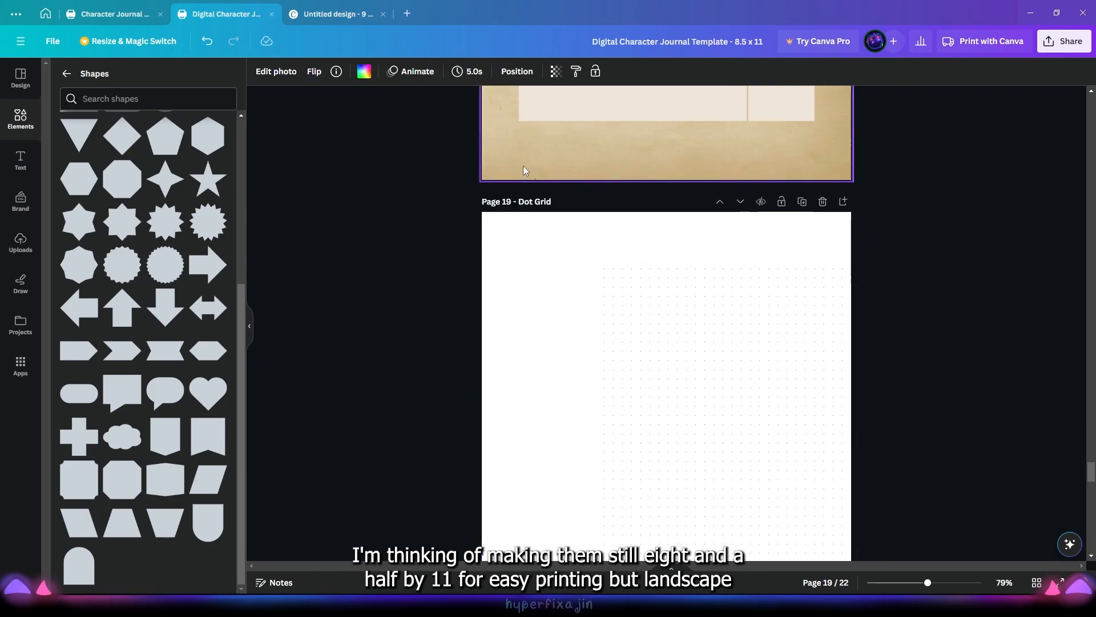
left_click(599, 319)
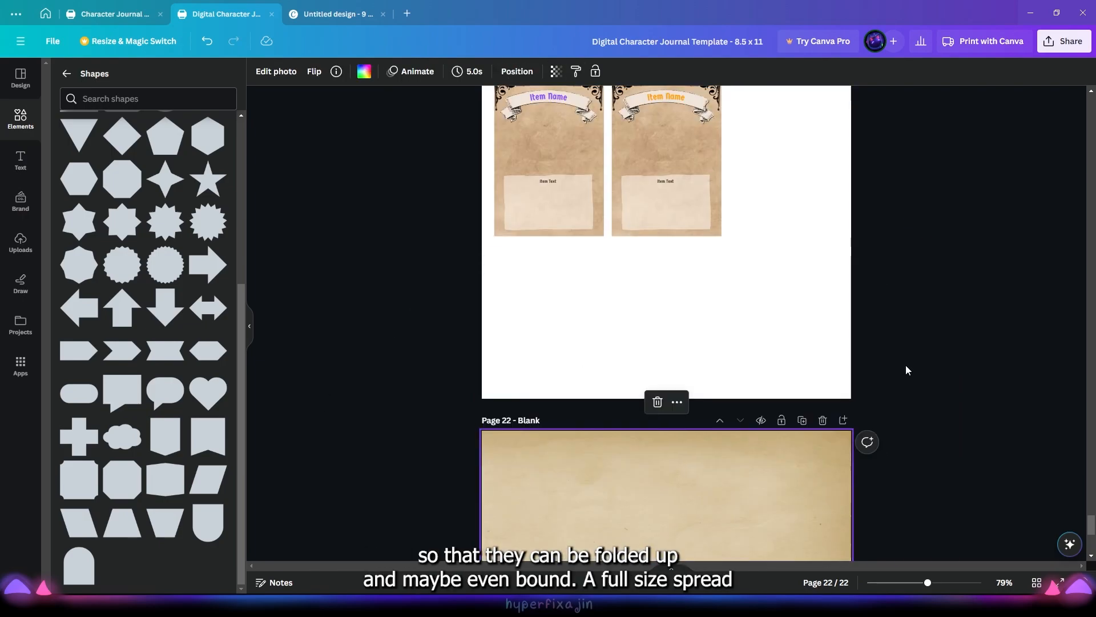
scroll(896, 453, "down", 5)
scroll(734, 191, "up", 5)
Step: Copy the parchment background style onto the remaining pages near the start of the journal
left_click_drag(1091, 505, 1086, 170)
left_click(831, 353)
left_click(575, 71)
scroll(742, 285, "up", 9)
left_click(831, 354)
left_click(575, 72)
scroll(742, 285, "up", 9)
scroll(950, 479, "up", 6)
Step: Recolour the ribbon banner behind the Character Name on the title page, trying several swatches and settling on a parchment tan
double_click(754, 274)
left_click(913, 281)
left_click(666, 225)
left_click(768, 277)
left_click(412, 72)
left_click(62, 201)
left_click(92, 201)
left_click(215, 358)
left_click(154, 427)
left_click(92, 427)
left_click(154, 357)
left_click(185, 358)
left_click(333, 338)
Step: Review the restyled pages of the digital journal, including an overview of all of them in grid view
scroll(315, 360, "down", 12)
scroll(926, 375, "up", 1)
scroll(861, 355, "down", 20)
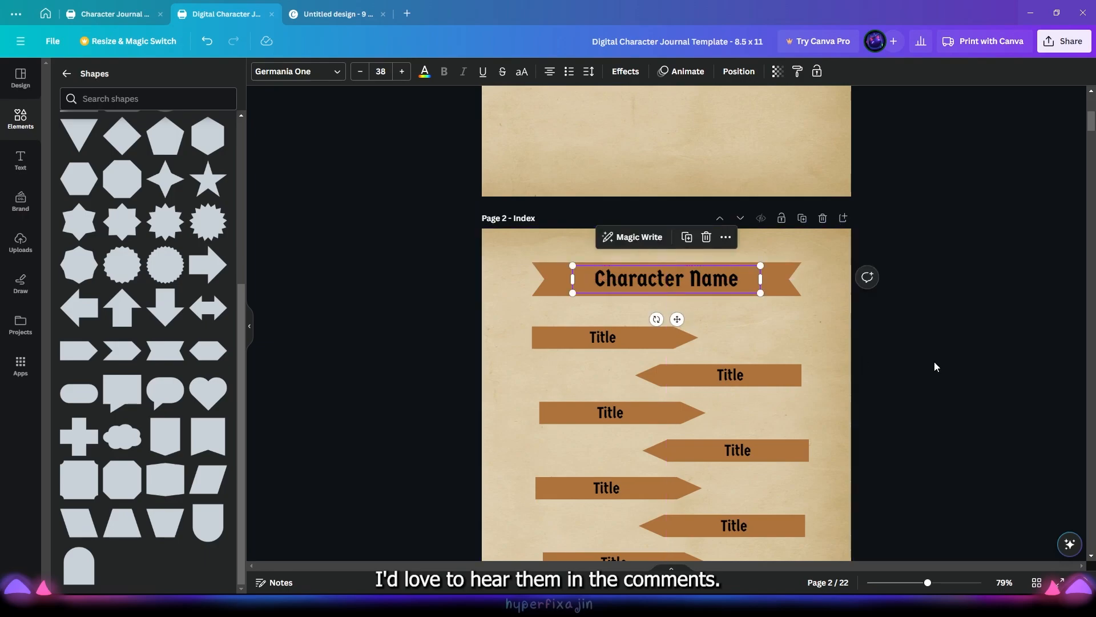
left_click_drag(927, 583, 954, 582)
left_click(1036, 582)
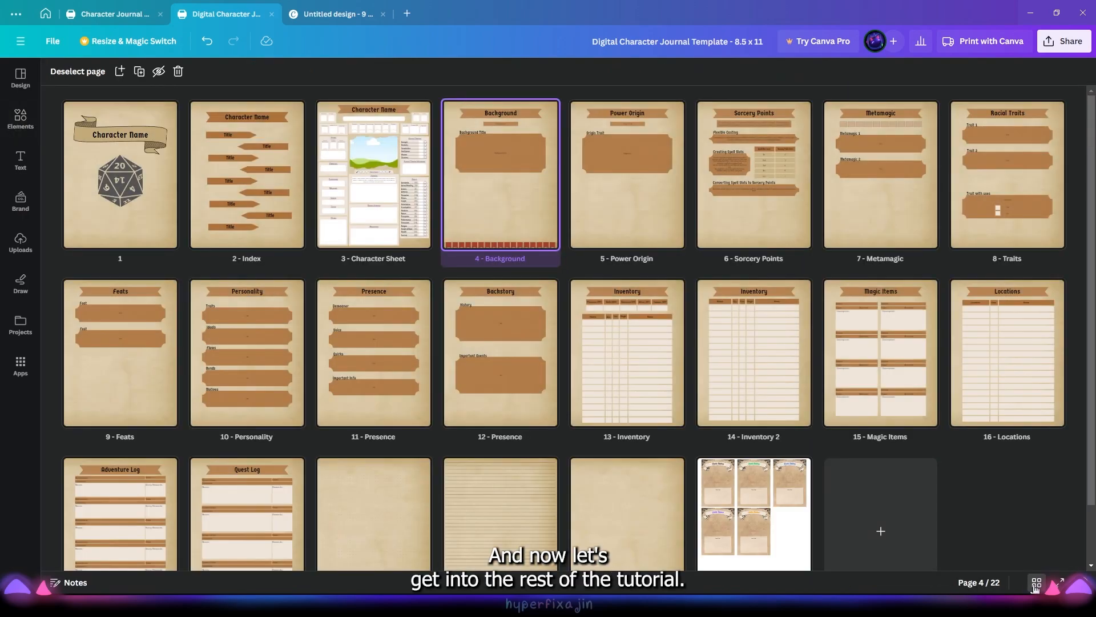
left_click(1037, 582)
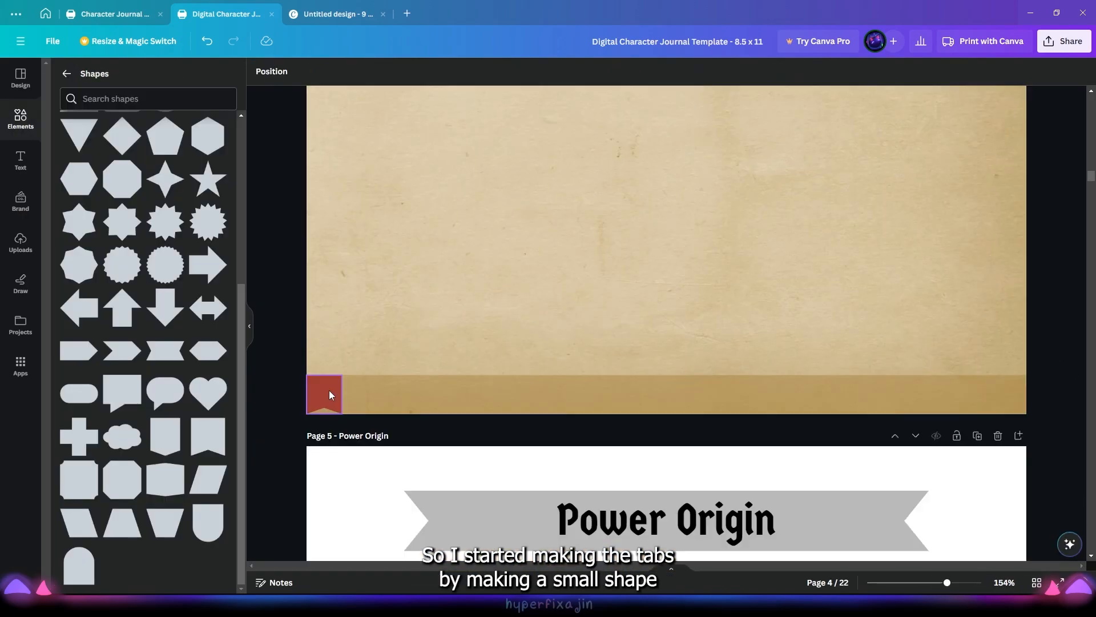
Step: Duplicate the red bookmark shape repeatedly to make an evenly spaced row of tabs along the darker strip below the Background page
left_click(330, 394)
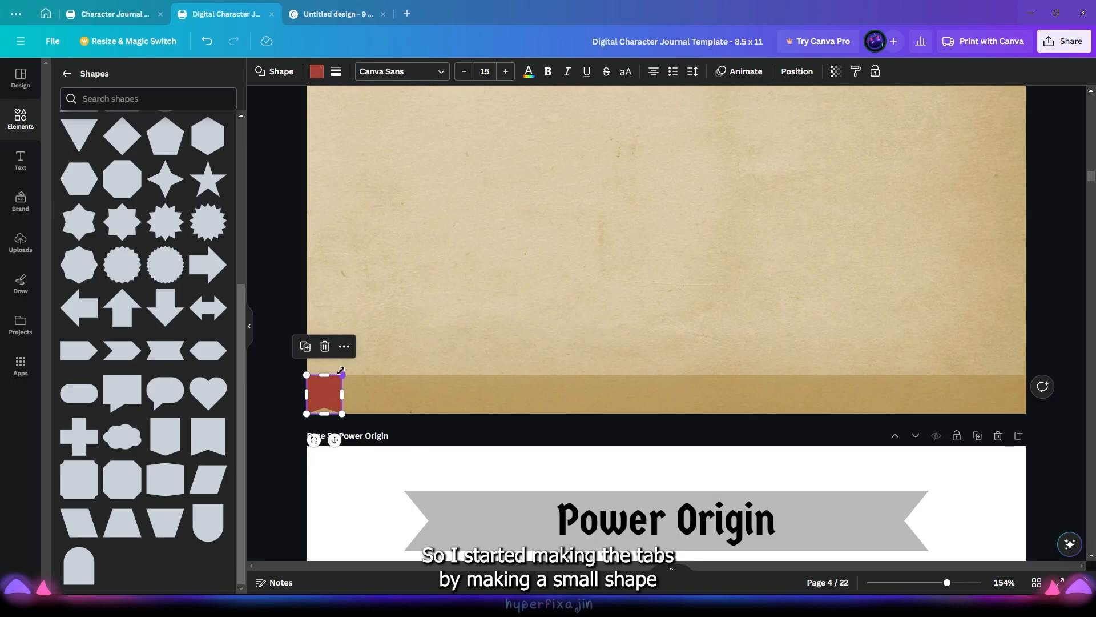
key("ctrl+d")
left_click_drag(344, 416, 370, 400)
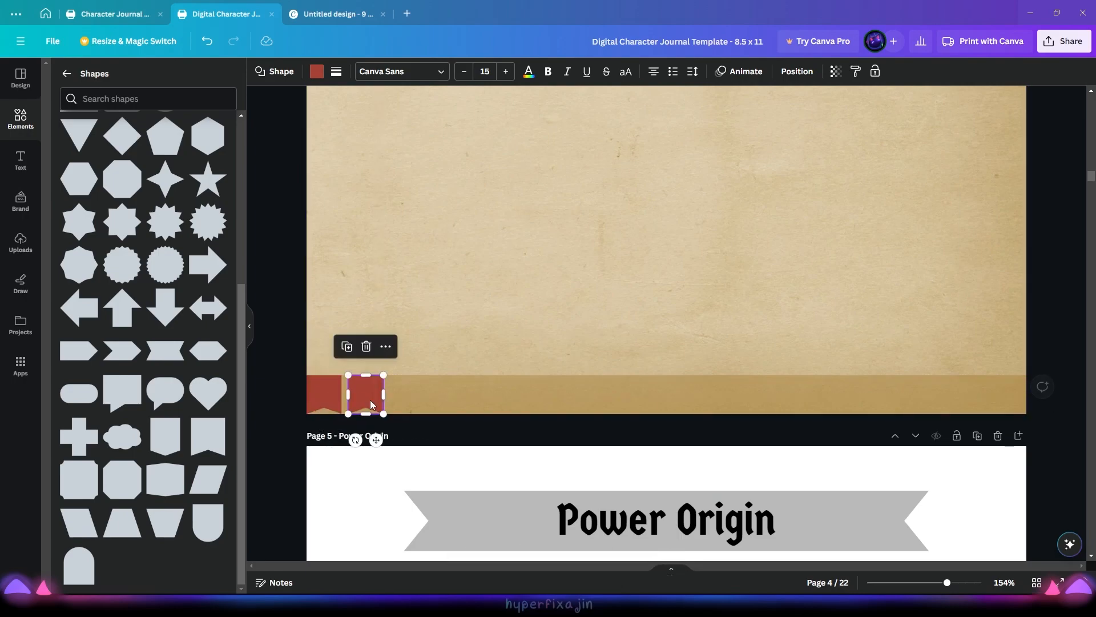
scroll(370, 400, "up", 2)
key("ctrl+d")
key("ctrl+d")
key("ctrl+d")
key("ctrl+d")
key("ctrl+d")
key("ctrl+d")
key("ctrl+d")
key("ctrl+d")
key("ctrl+d")
key("ctrl+d")
key("ctrl+d")
key("ctrl+d")
key("ctrl+d")
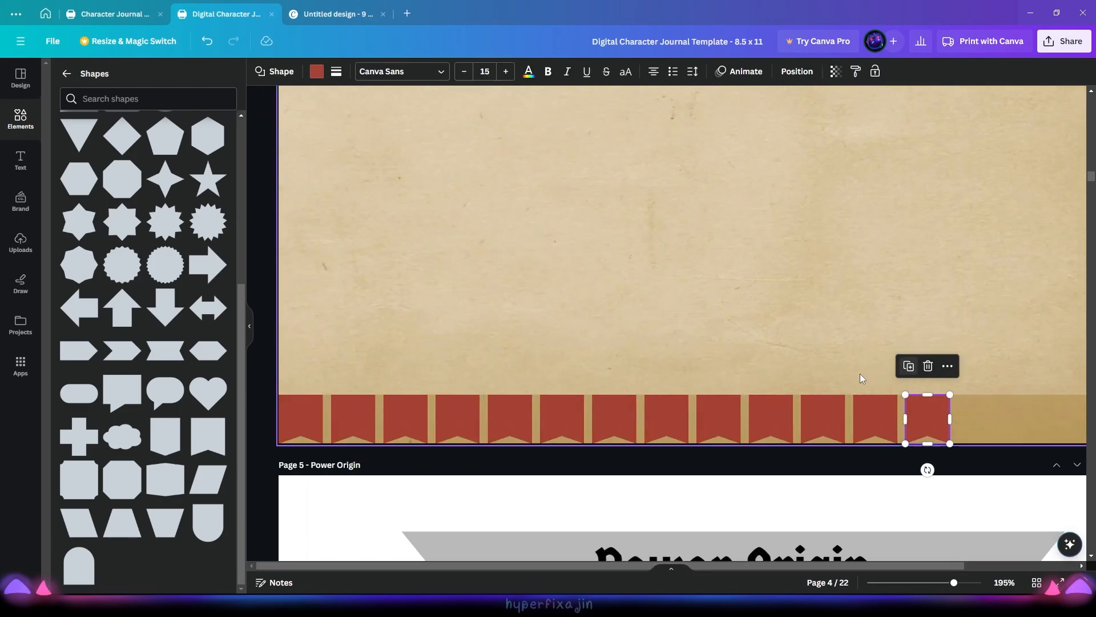
Step: Add a text box reading "Title Page" to label the bookmark tabs
left_click(20, 161)
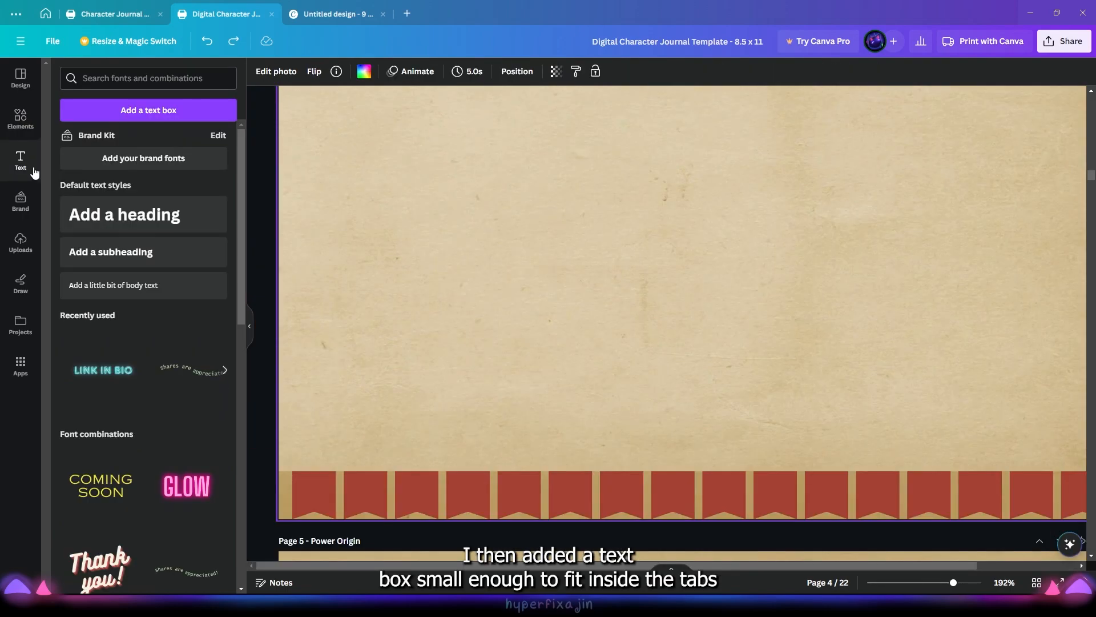
left_click(129, 111)
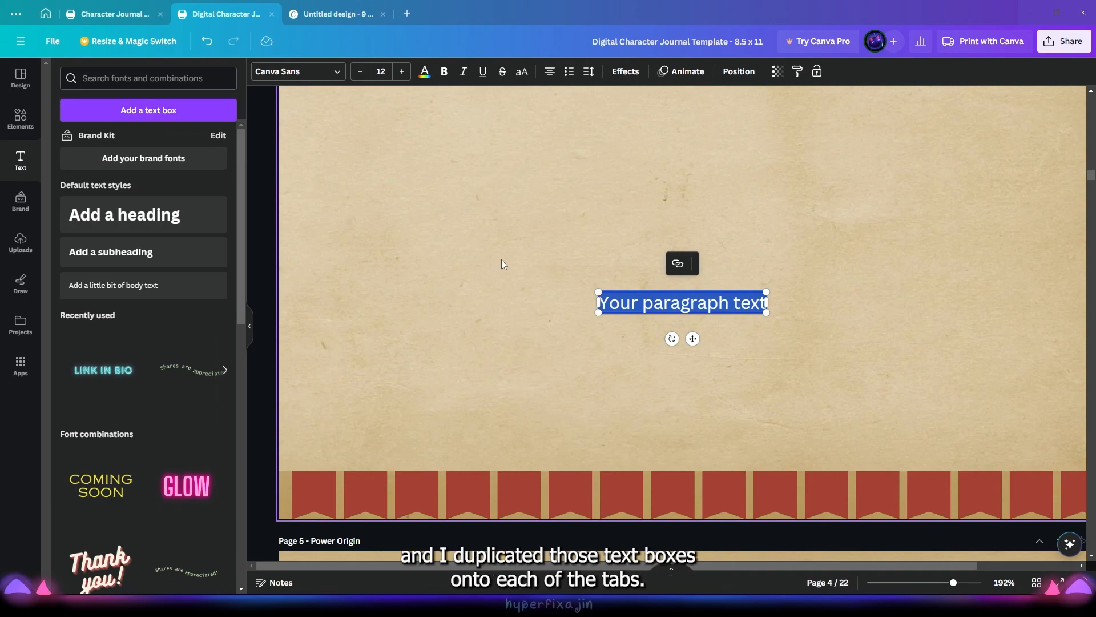
type("Title Pag")
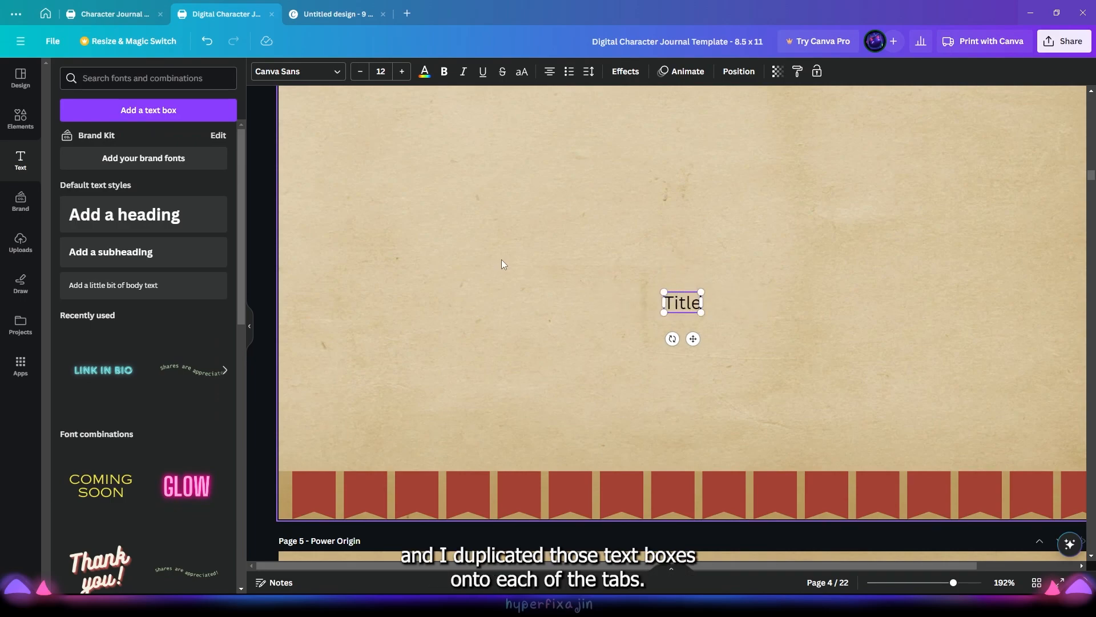
type("e")
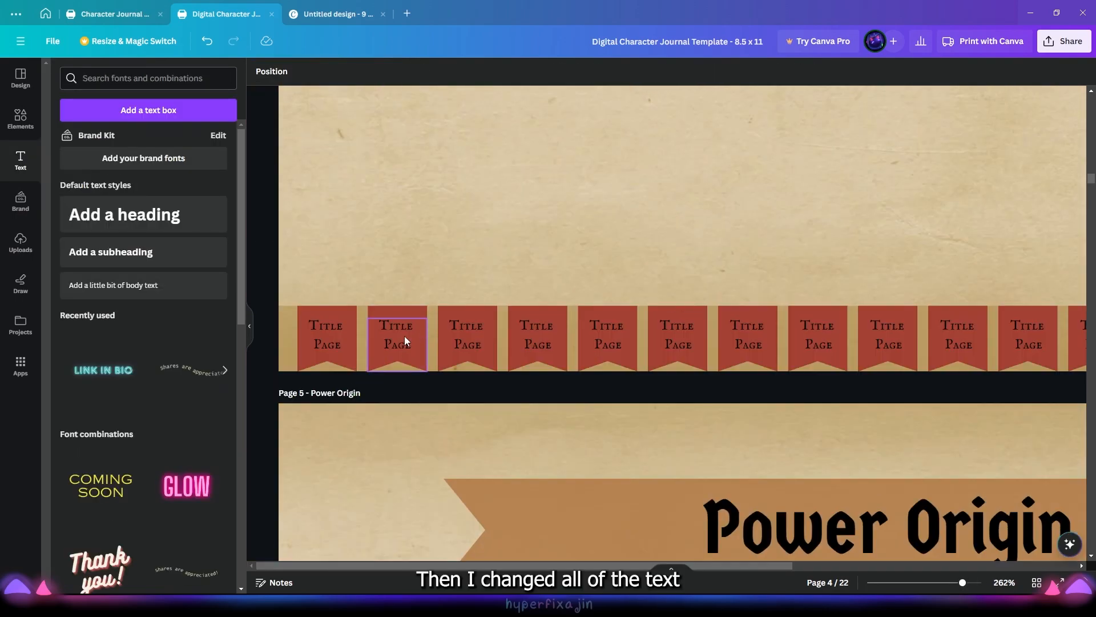
Step: Relabel the second bookmark tab "Index" and the third "Character Sheet", and show the original template's pages in grid view for their order
triple_click(404, 336)
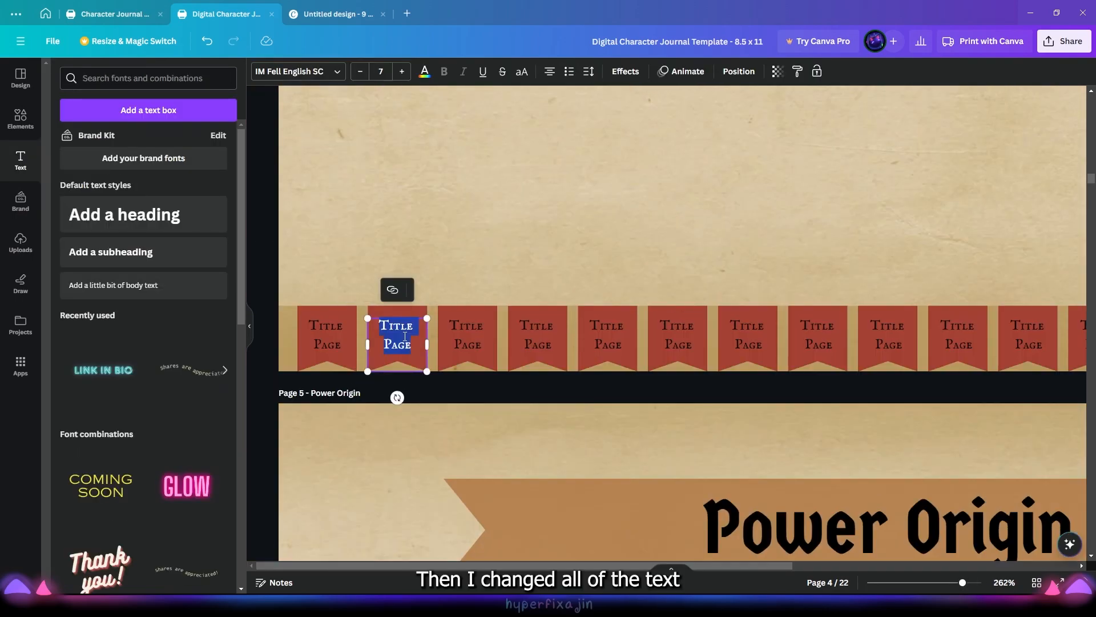
type("Index")
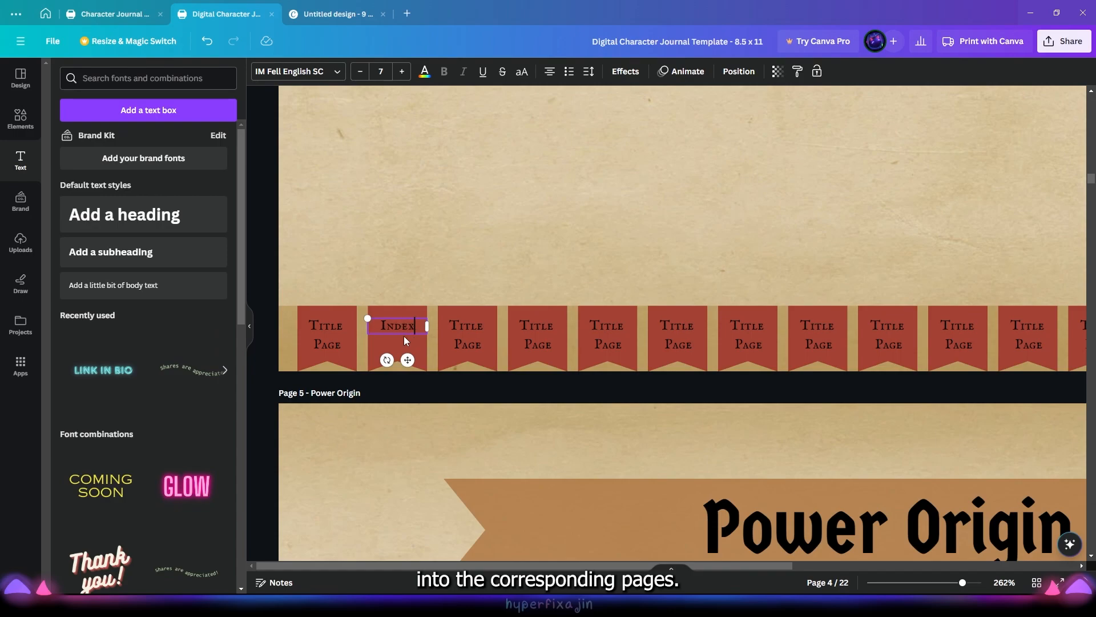
triple_click(477, 325)
type("Character Sheet")
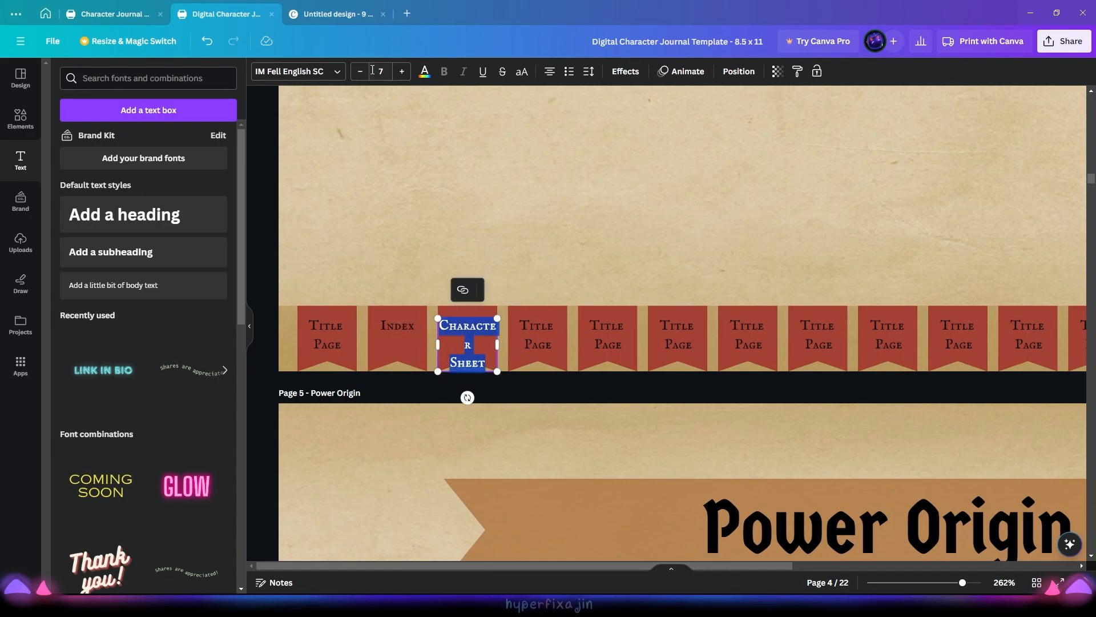
left_click(372, 70)
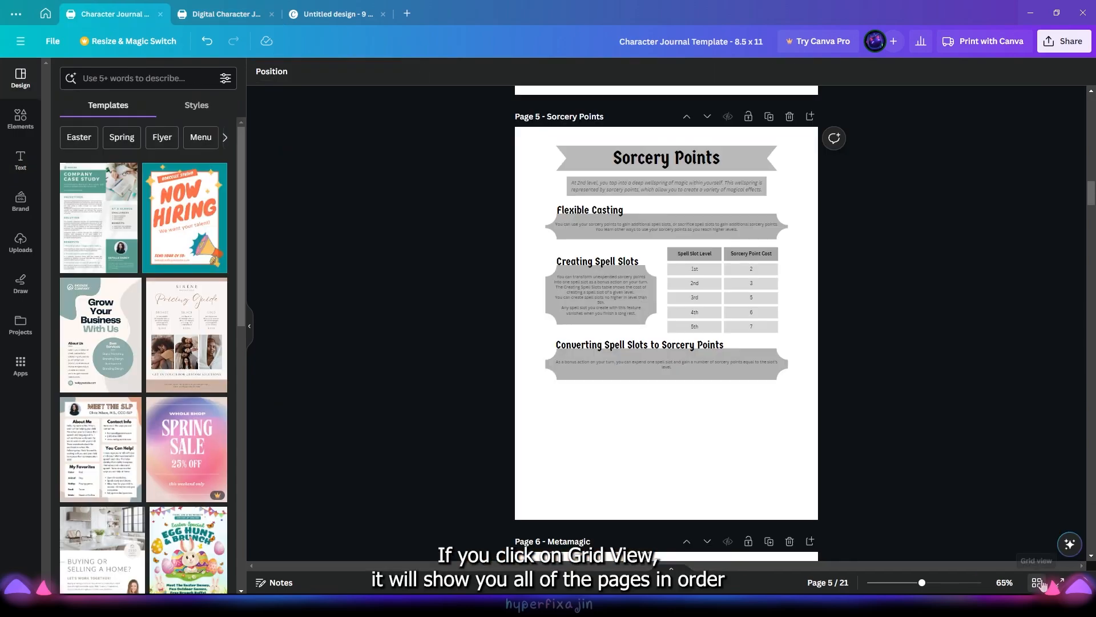
left_click(1036, 581)
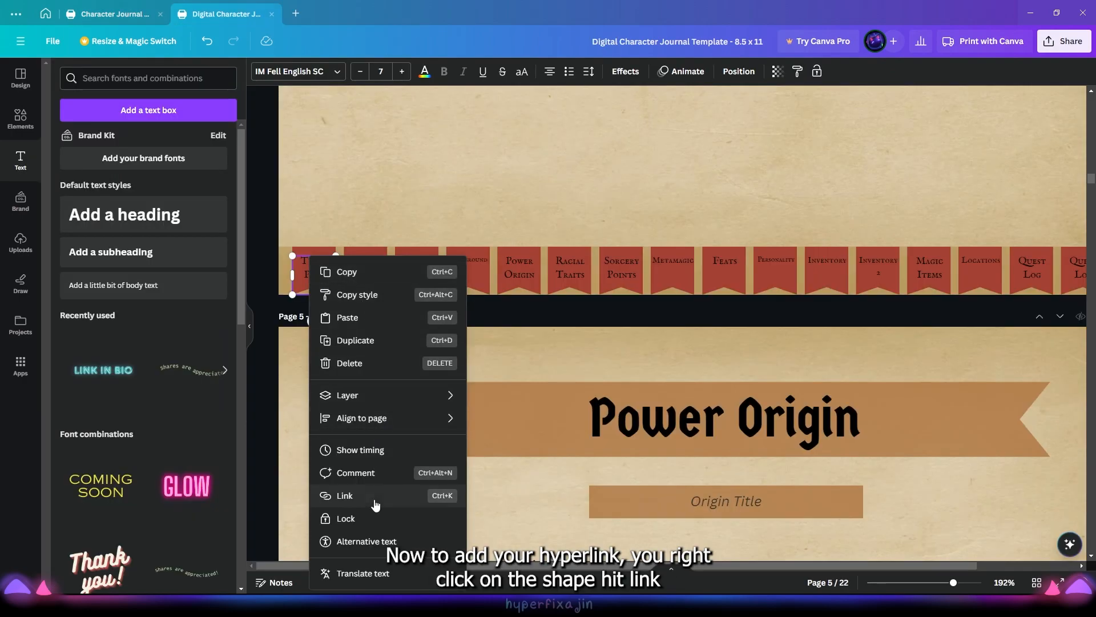
Step: Link both the Title Page label and the red tab shape behind it to page 1 - Title
left_click(373, 499)
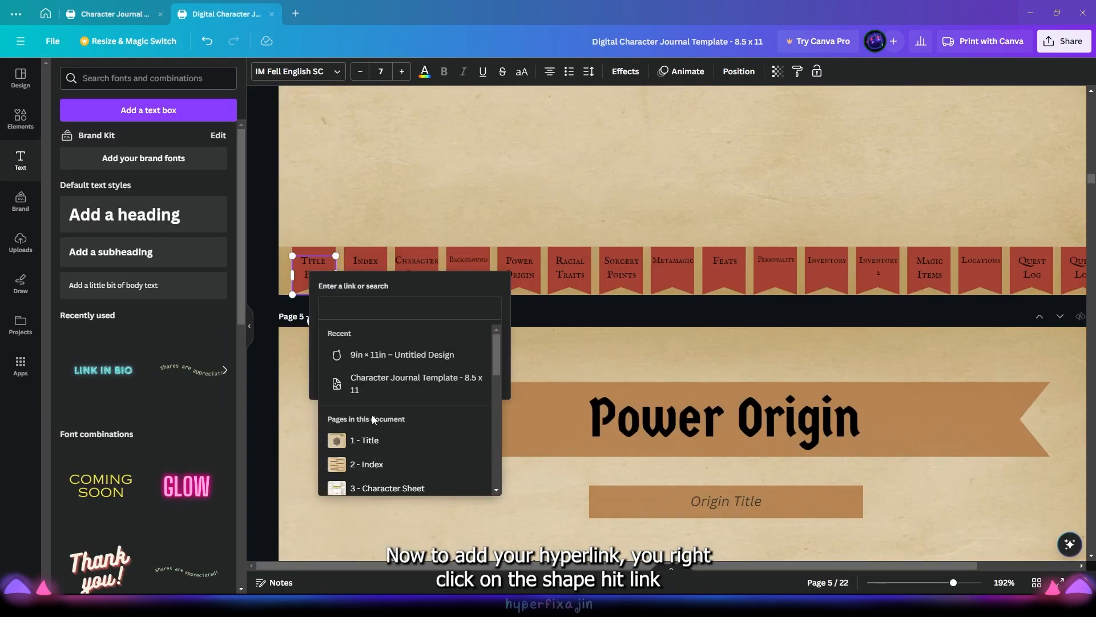
left_click(374, 444)
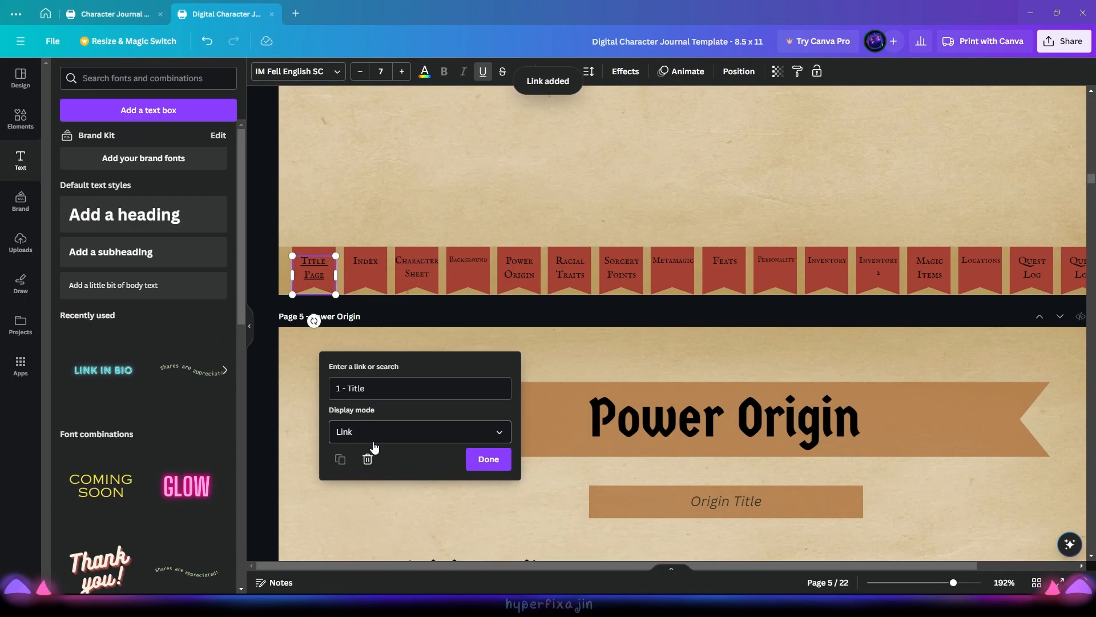
left_click(411, 437)
left_click(411, 436)
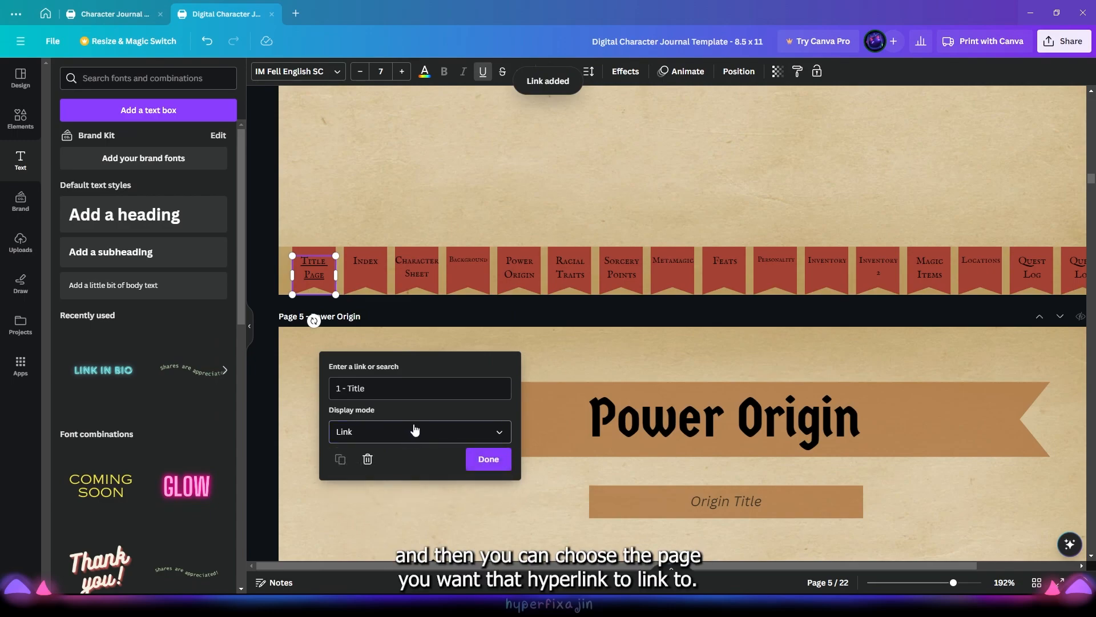
left_click(485, 466)
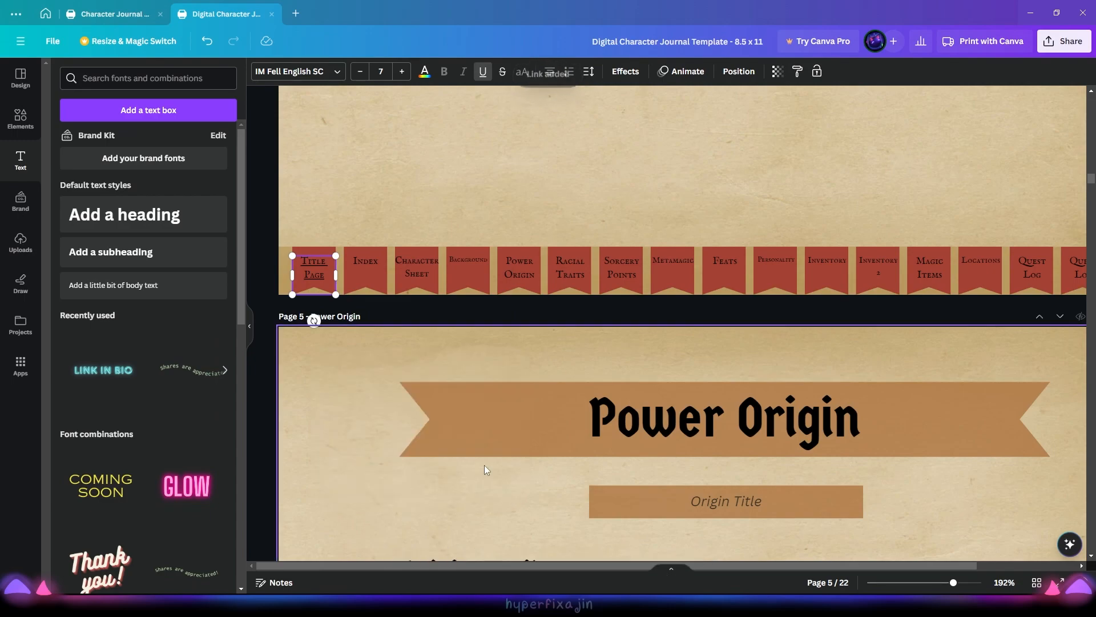
left_click(324, 254)
key("ctrl+k")
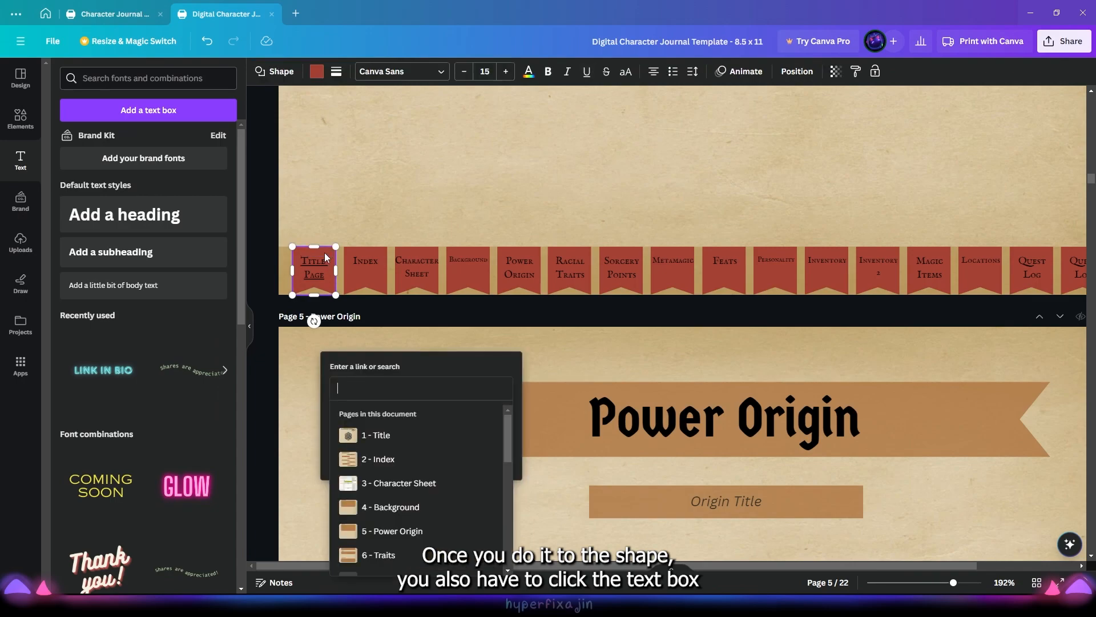
left_click(434, 523)
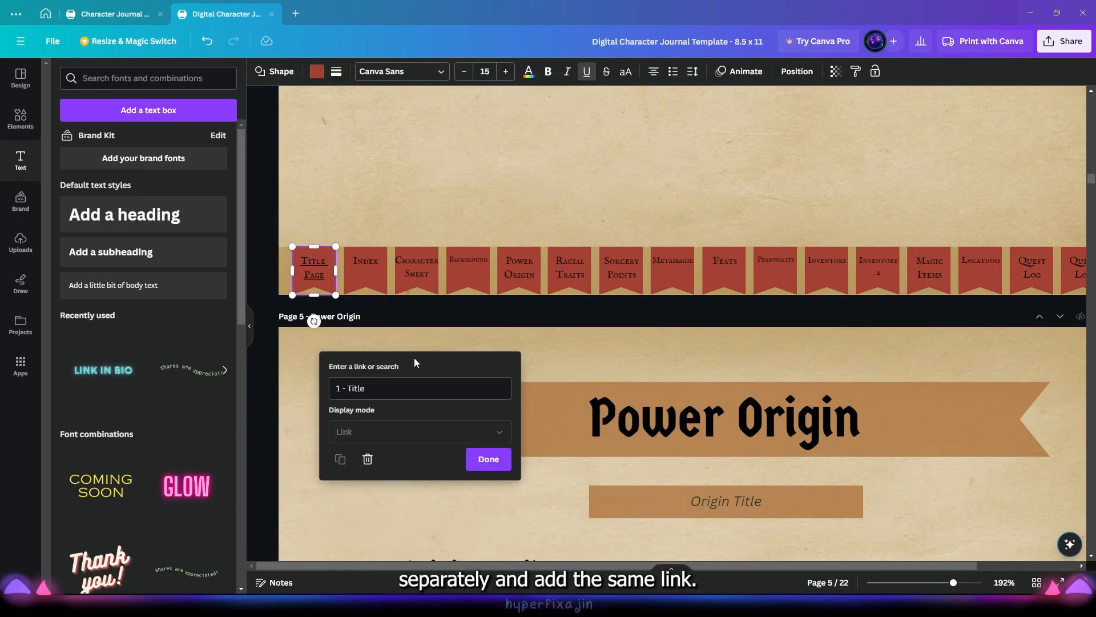
left_click(487, 458)
Step: Link both the Index label and its red tab shape to page 2 - Index
scroll(385, 274, "up", 1)
left_click(381, 309)
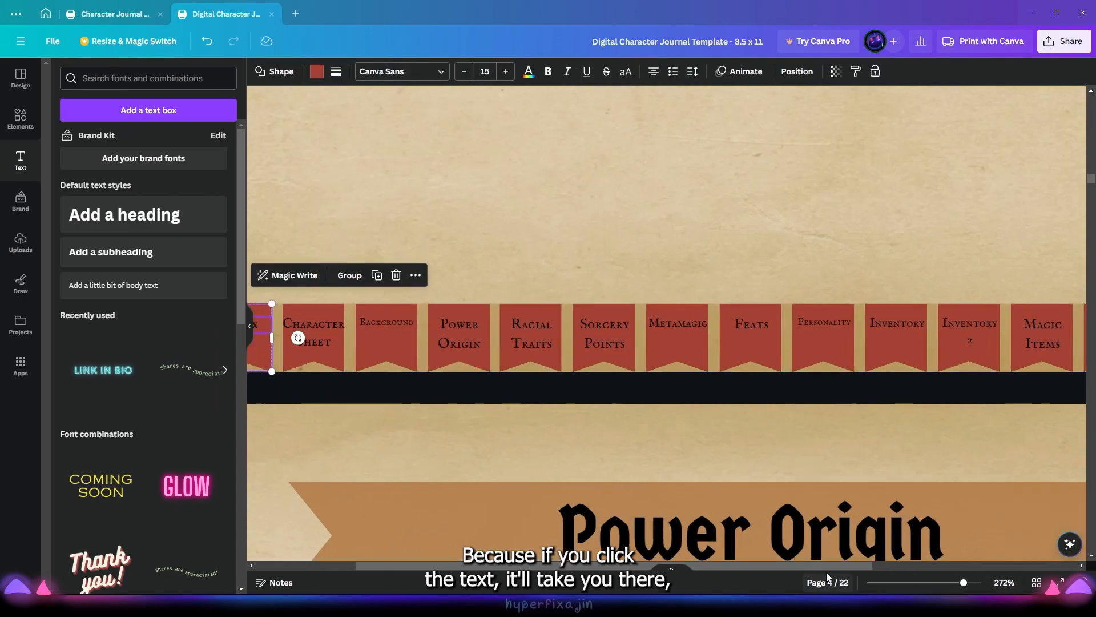
left_click_drag(828, 577, 725, 575)
left_click(420, 245)
left_click(409, 327)
key("ctrl+k")
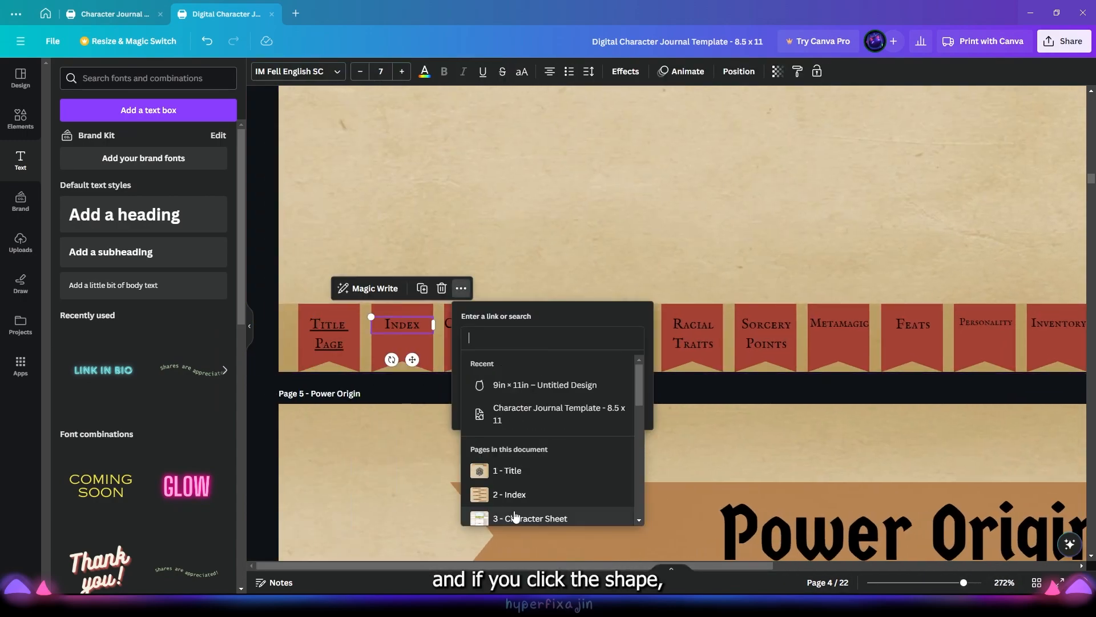
left_click(507, 494)
left_click(559, 406)
left_click(415, 309)
key("ctrl+k")
Step: Link the Character Sheet label and its tab shape to page 3 - Character Sheet, and group the linked tabs with their labels
left_click(483, 331)
key("ctrl+k")
left_click(594, 518)
left_click(631, 417)
left_click(485, 312)
key("ctrl+k")
left_click(519, 504)
left_click(635, 396)
left_click_drag(328, 268, 331, 331)
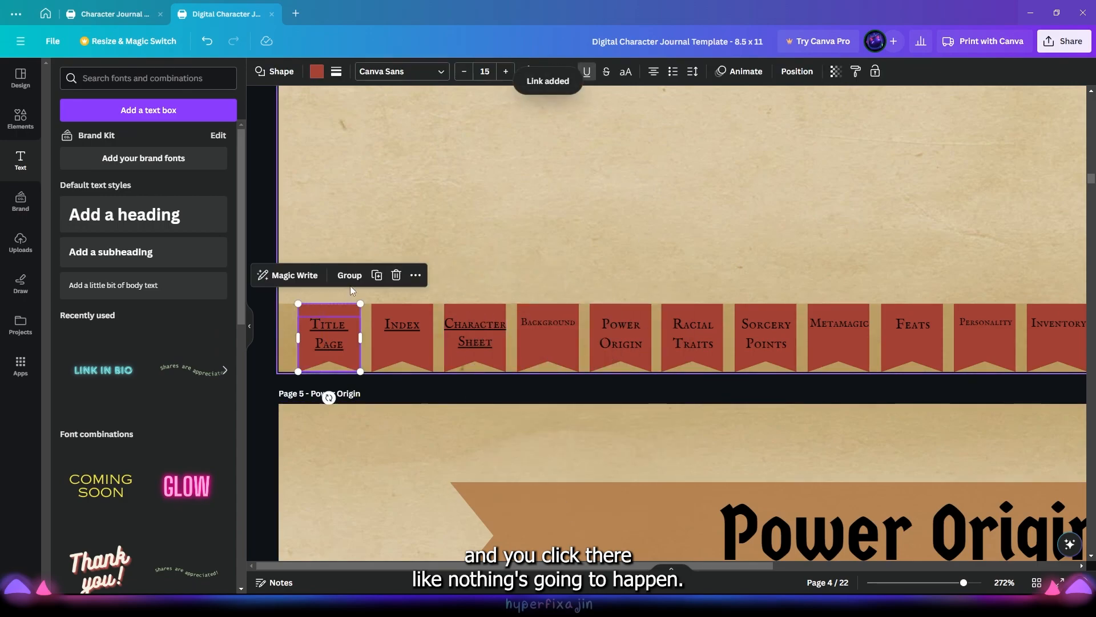
left_click_drag(472, 265, 473, 324)
Step: Link the Background tab shape and its label to page 4 - Background
left_click(554, 313)
key("ctrl+k")
left_click(648, 495)
left_click(707, 395)
left_click(558, 326)
key("ctrl+k")
left_click(657, 510)
left_click(707, 409)
left_click(552, 335)
Step: Link the Power Origin tab shape and its label to page 5 - Power Origin
left_click(631, 313)
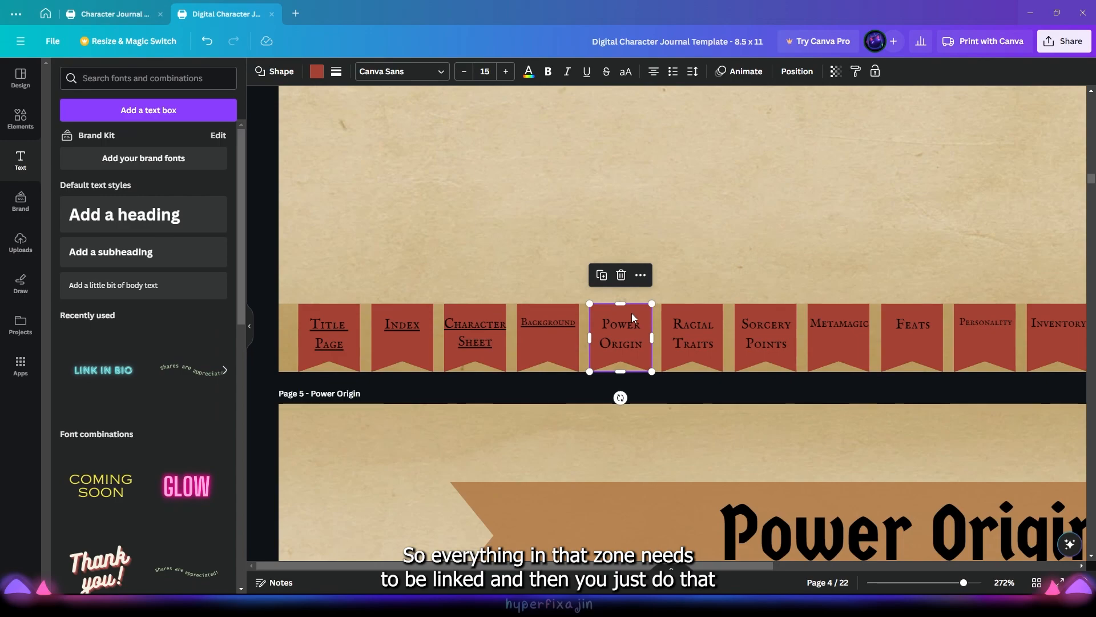
key("ctrl+k")
left_click(708, 447)
left_click(780, 394)
left_click(623, 344)
key("ctrl+k")
left_click(746, 345)
left_click(782, 409)
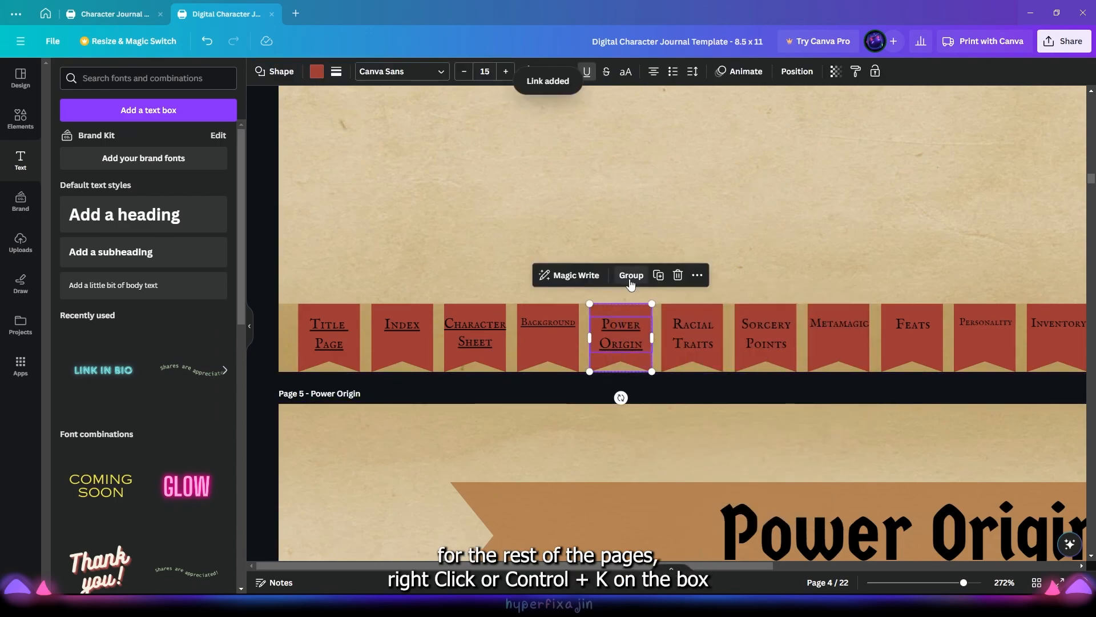
Step: Link the Racial Traits label and its tab shape to page 6 - Traits, and group the two together
left_click(701, 327)
key("ctrl+k")
scroll(825, 399, "down", 10)
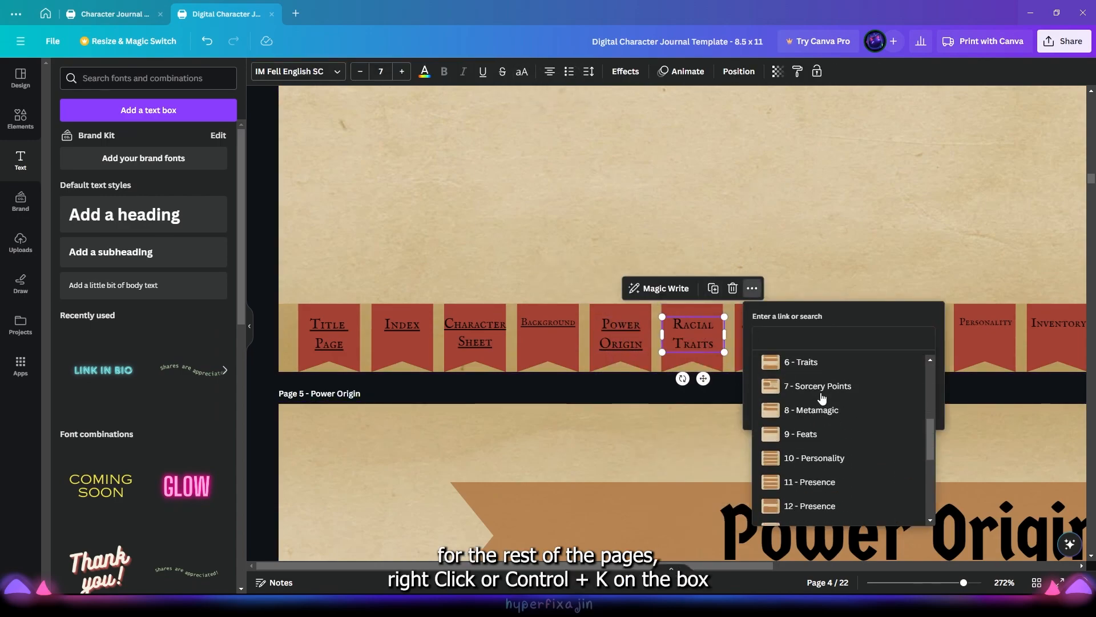
scroll(842, 431, "up", 5)
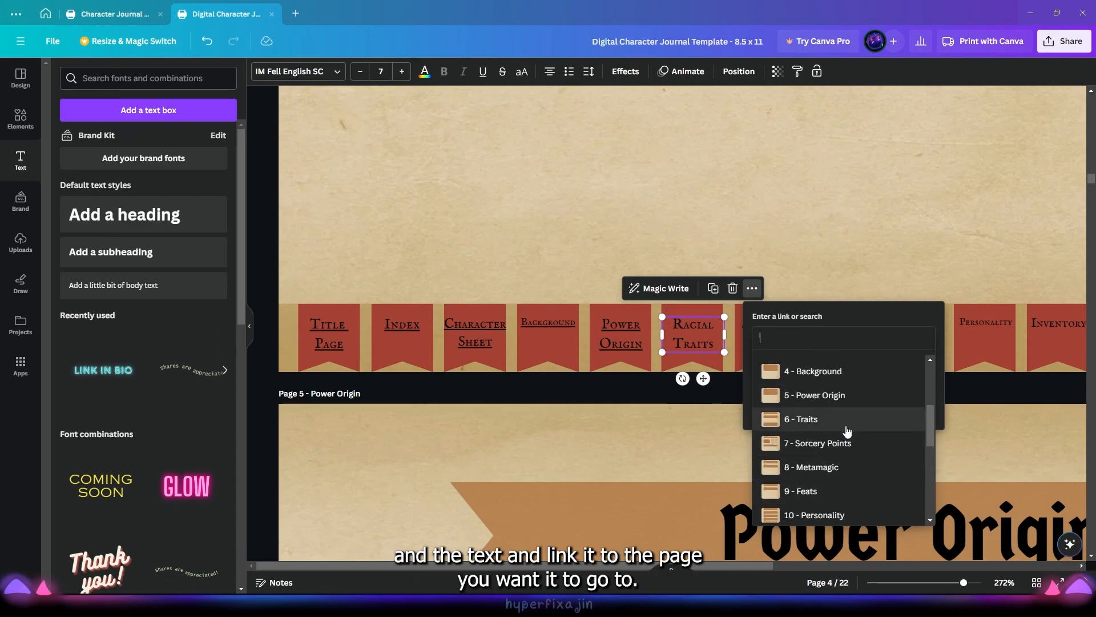
left_click(822, 416)
left_click(840, 408)
left_click(692, 311)
key("ctrl+k")
scroll(794, 417, "down", 3)
left_click(793, 413)
left_click_drag(708, 293, 696, 333)
key("ctrl+g")
Step: Link the Sorcery Points label and its tab shape to page 7 - Sorcery Points, and group the two together
left_click(755, 324)
key("ctrl+k")
scroll(883, 460, "down", 3)
left_click(882, 451)
left_click(773, 312)
key("ctrl+k")
scroll(885, 469, "down", 3)
left_click(891, 486)
left_click_drag(765, 277, 767, 328)
left_click(787, 282)
Step: Link the Metamagic label and its tab shape to page 8 - Metamagic, and group the two together
scroll(784, 285, "right", 3)
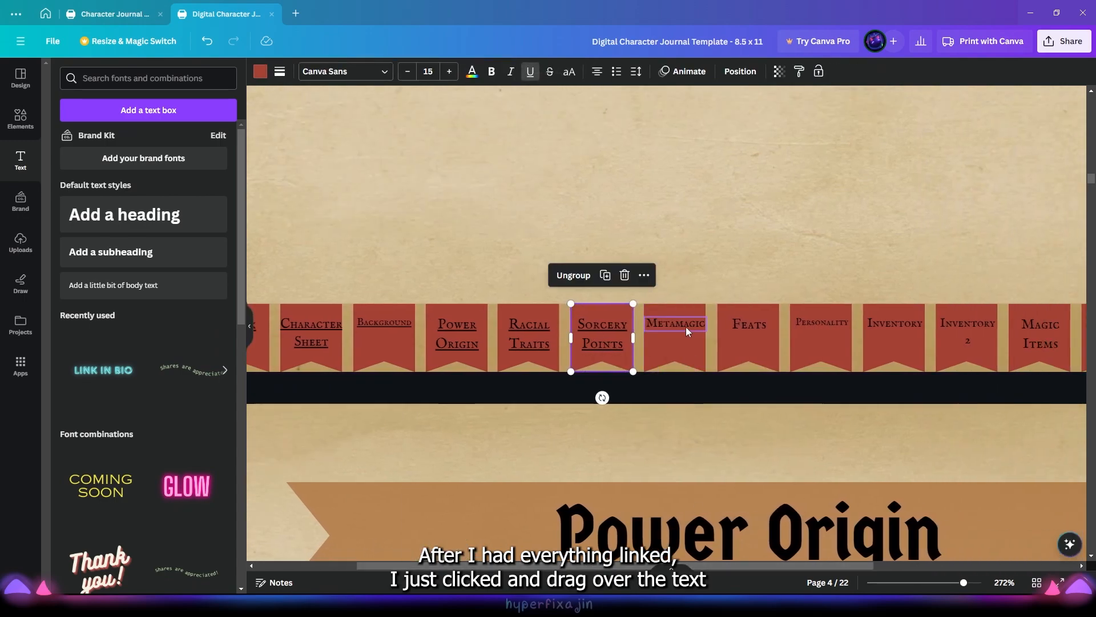
left_click(686, 327)
key("ctrl+k")
scroll(751, 411, "down", 4)
left_click(751, 411)
left_click(684, 345)
key("ctrl+k")
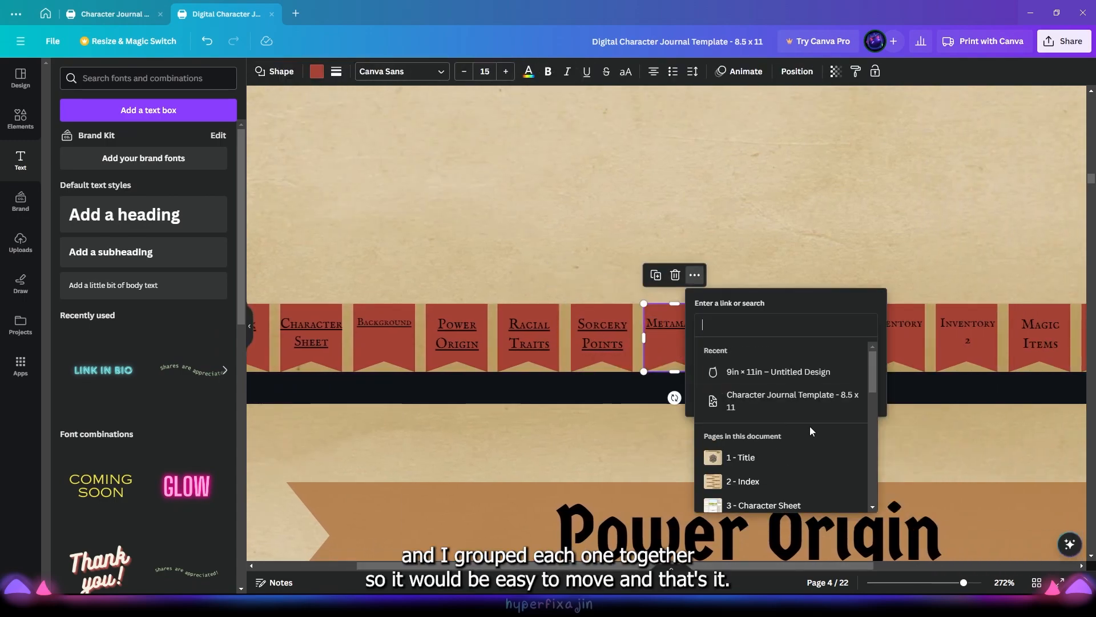
scroll(810, 428, "down", 4)
left_click(807, 431)
left_click_drag(710, 292, 687, 330)
left_click(684, 277)
Step: Link the Feats tab shape and its label to page 9 - Feats
left_click(738, 313)
key("ctrl+k")
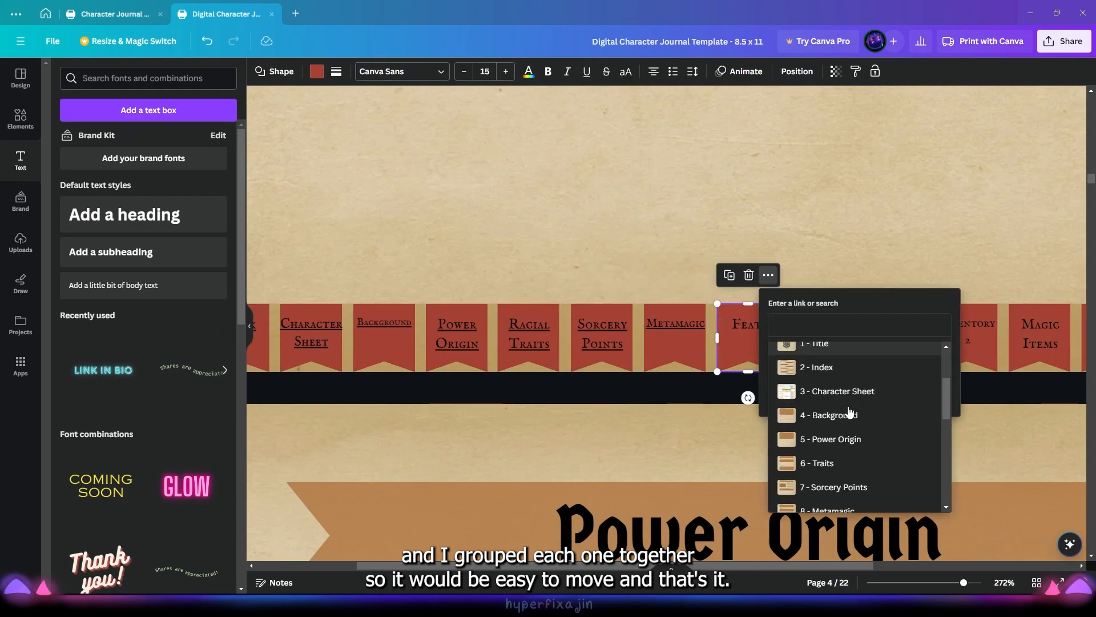
scroll(849, 412, "down", 3)
left_click(845, 420)
left_click(750, 328)
key("ctrl+k")
scroll(870, 446, "down", 2)
left_click(862, 491)
left_click(735, 265)
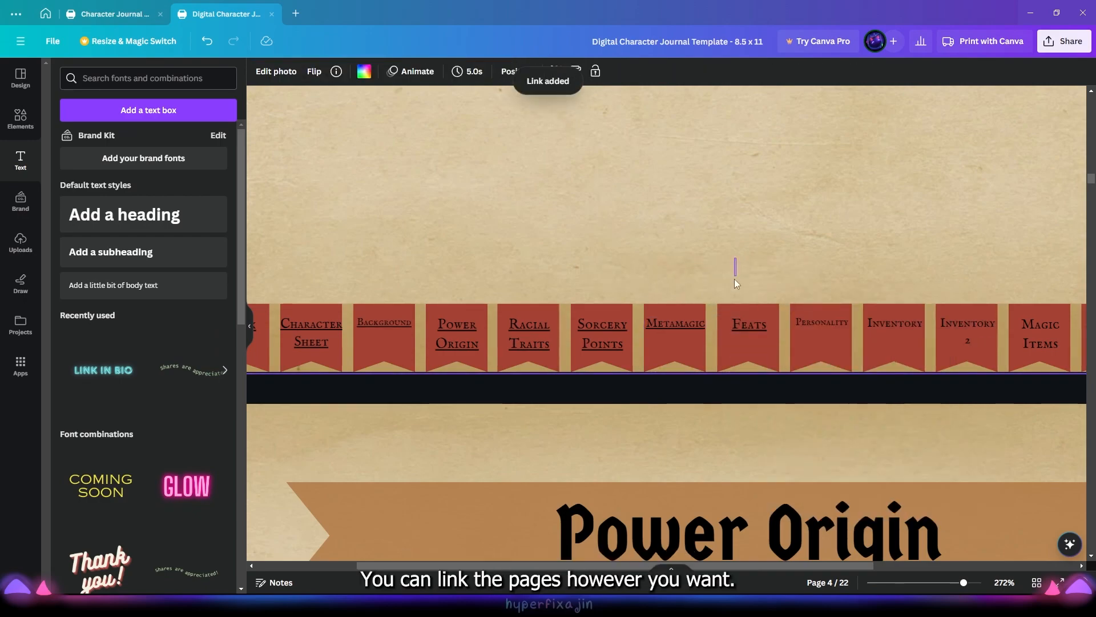
Step: Review the digital journal's pages in grid view and up close, and compare them with the original template's page overview
left_click(1036, 583)
left_click(1037, 583)
left_click(1036, 583)
double_click(480, 211)
scroll(867, 548, "down", 9)
left_click_drag(877, 566, 903, 566)
left_click(118, 16)
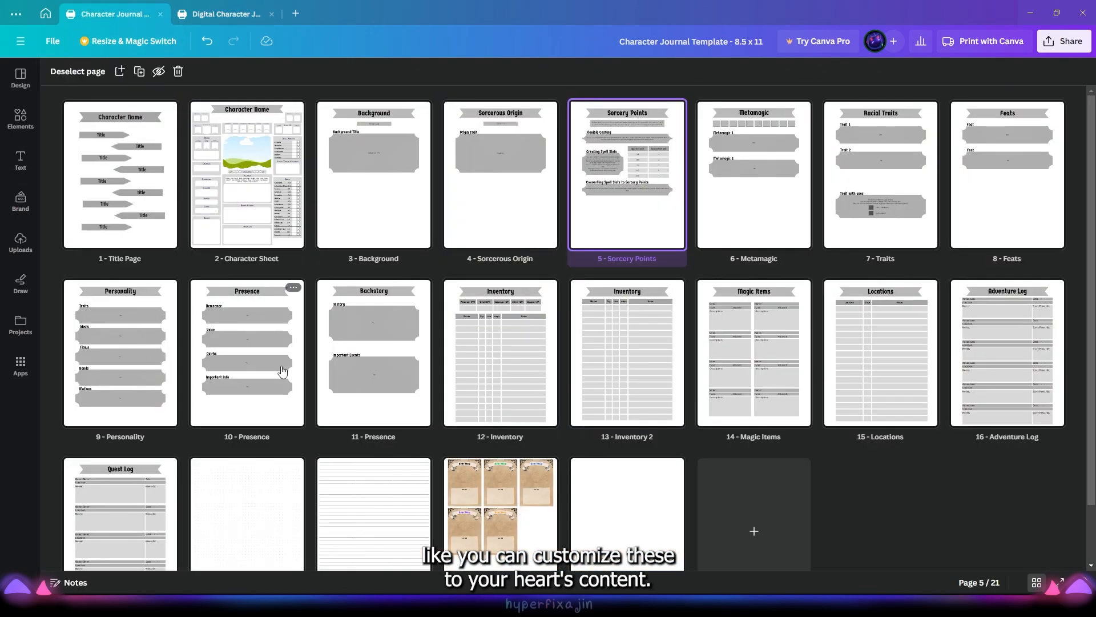
left_click(226, 14)
scroll(727, 517, "down", 3)
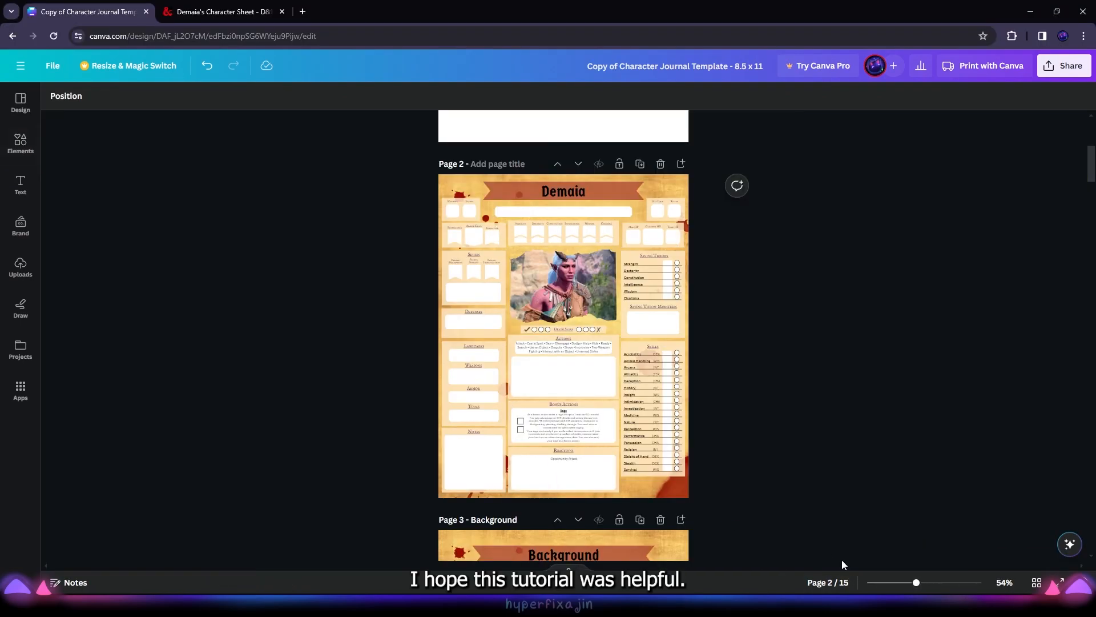
Step: Look over Demaia's finished character sheet, Background and Primal Path pages in the red and parchment journal copy
left_click_drag(916, 583, 934, 583)
scroll(930, 341, "up", 3)
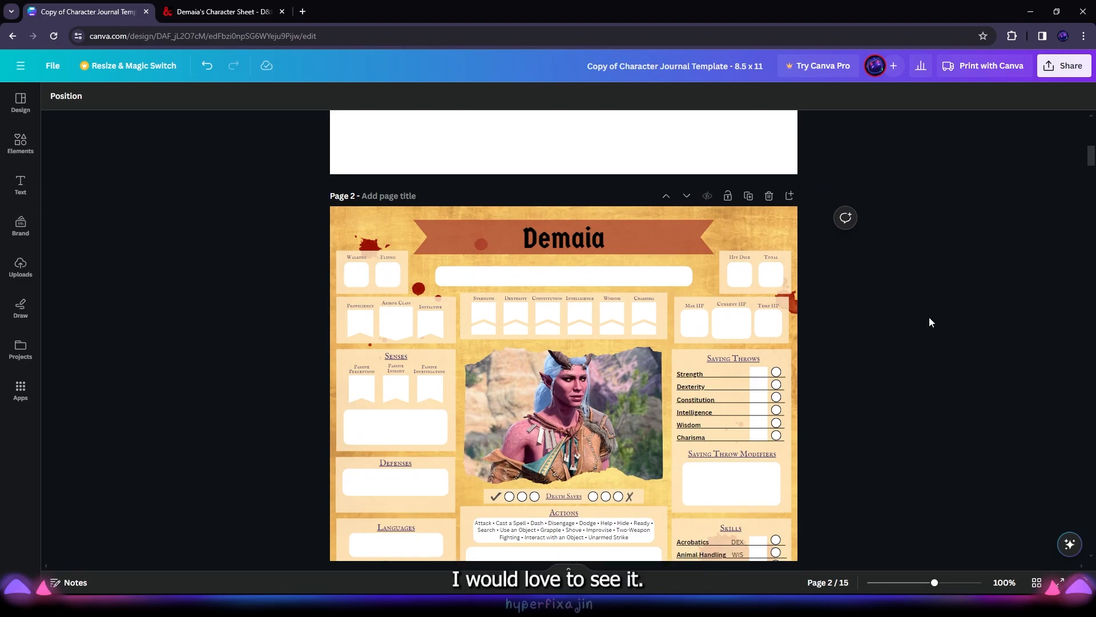
scroll(888, 315, "down", 5)
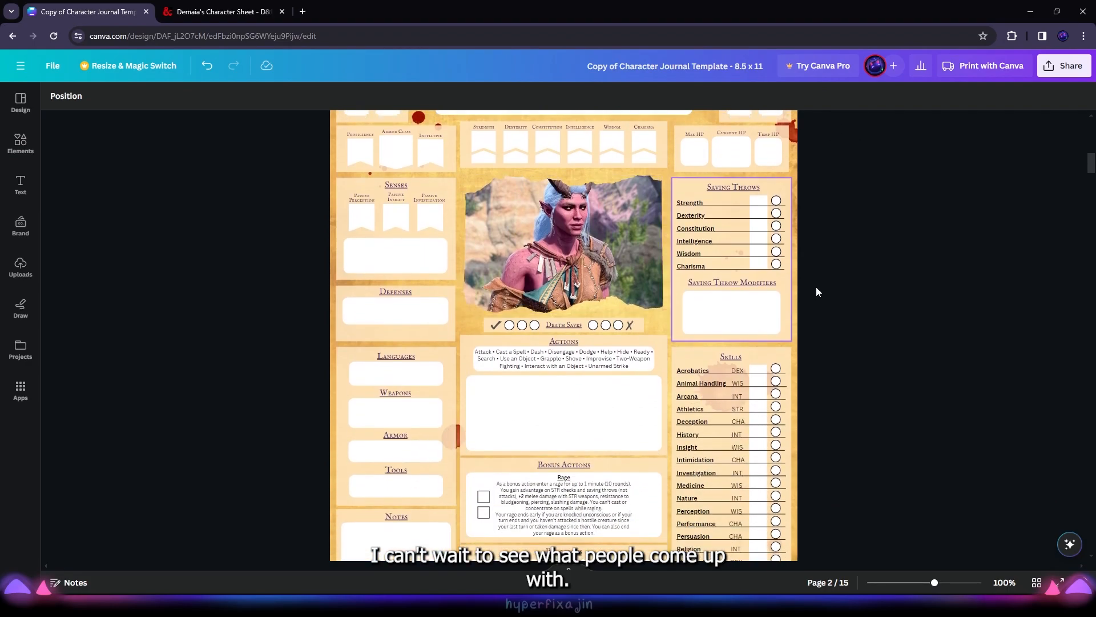
scroll(942, 411, "down", 3)
scroll(897, 373, "down", 15)
scroll(729, 478, "down", 5)
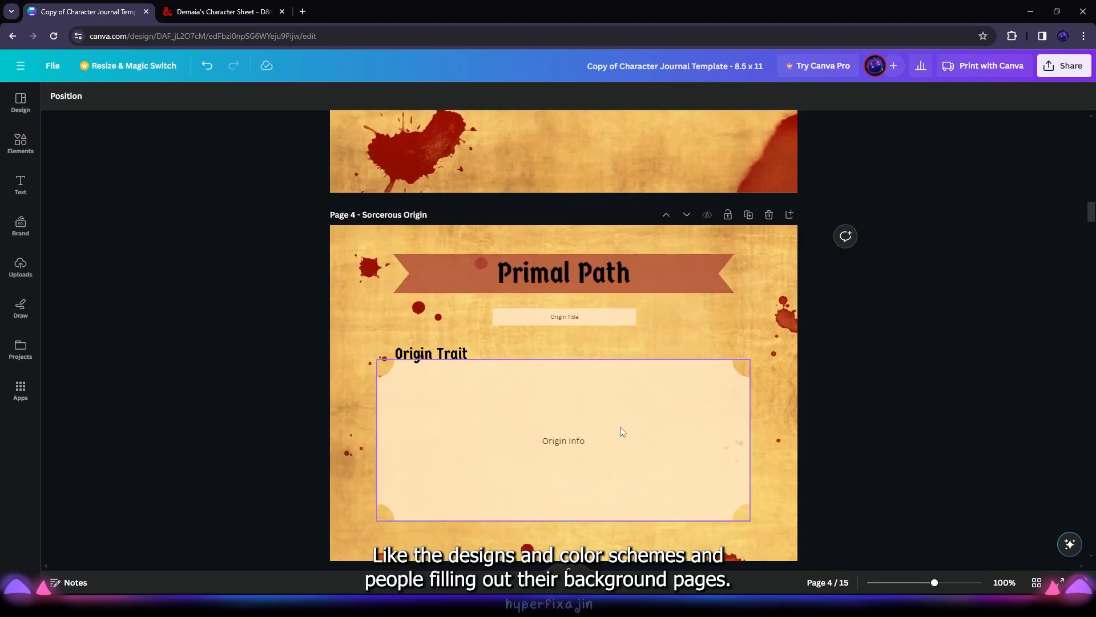
left_click_drag(934, 582, 926, 583)
scroll(780, 349, "up", 5)
scroll(779, 351, "up", 5)
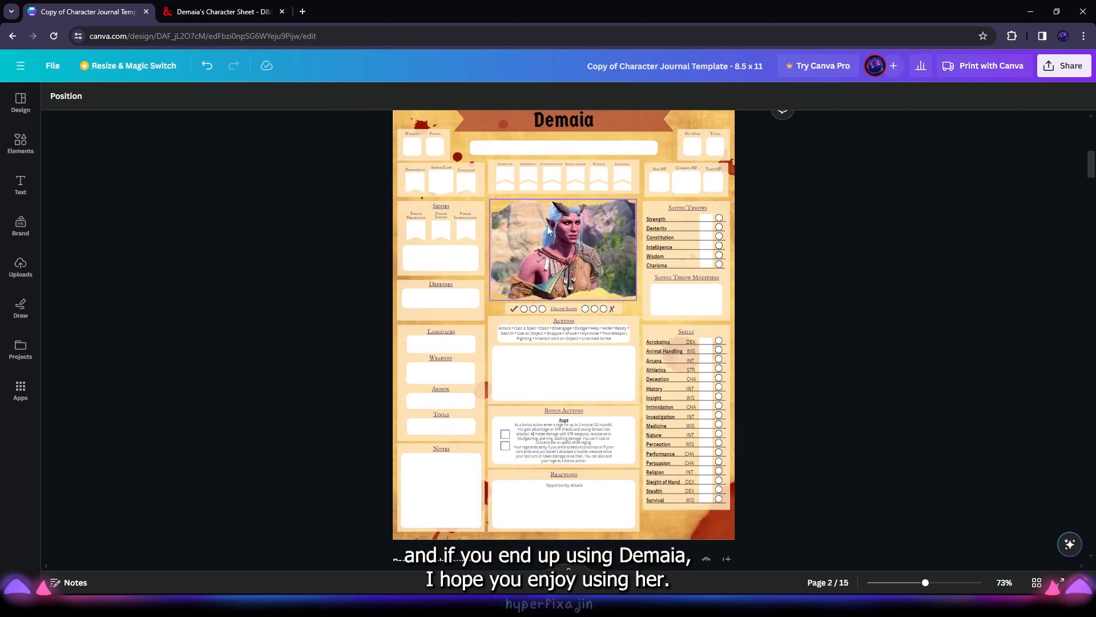